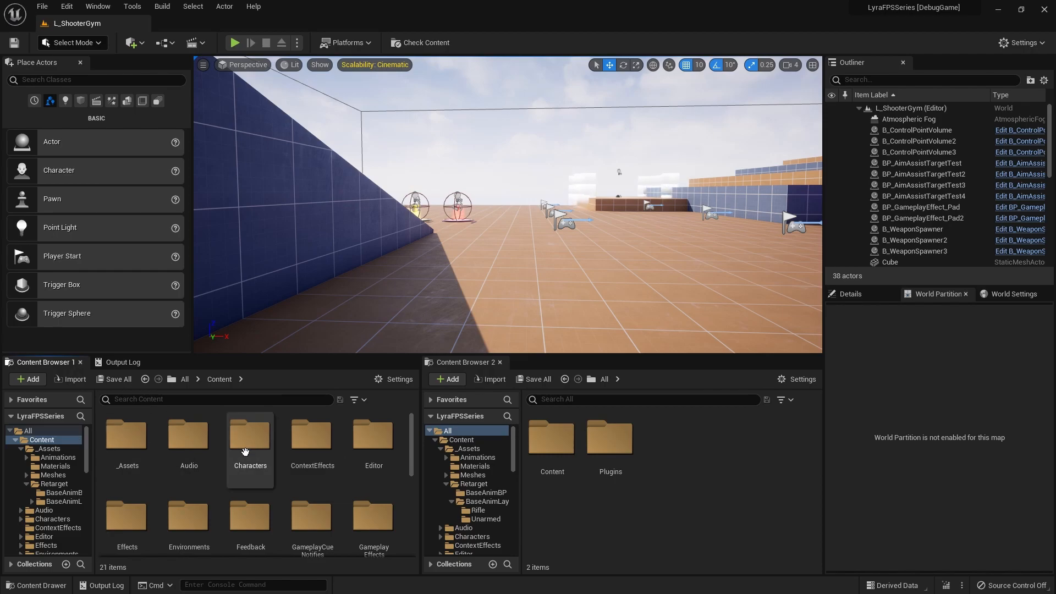
Step: Open ABP_RifleAnimLayer_FP from _Assets/Retarget/BaseAnimLayerBP/Rifle and widen its details area
double_click(127, 435)
double_click(282, 451)
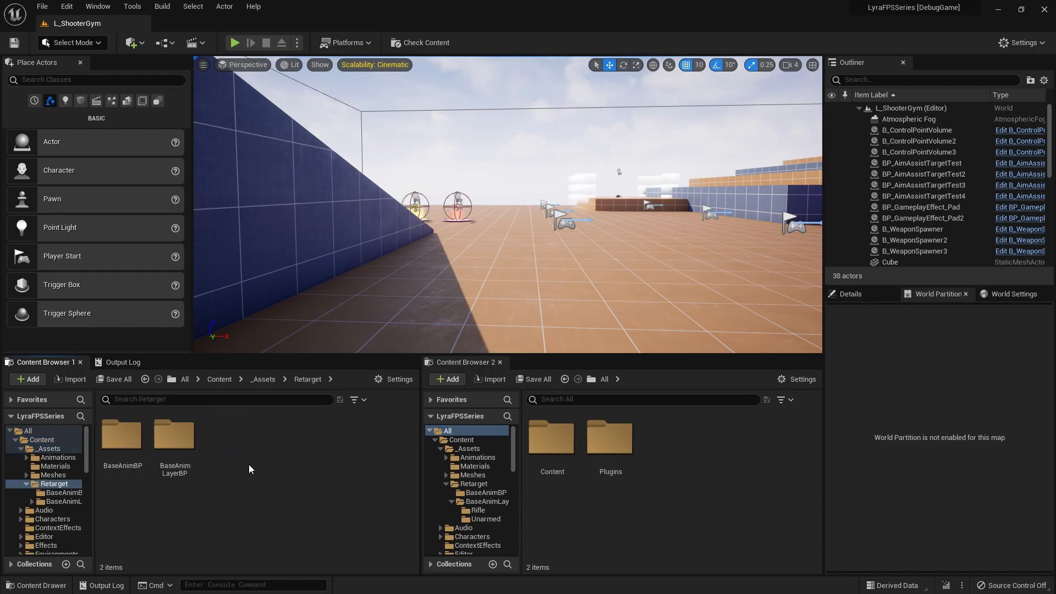
double_click(187, 449)
double_click(117, 448)
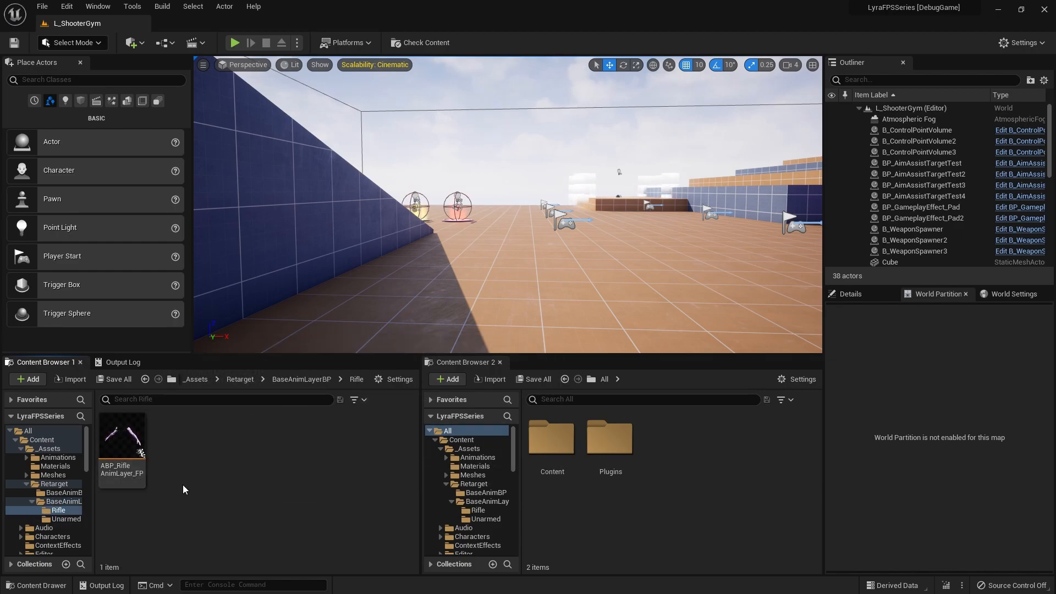
click(128, 443)
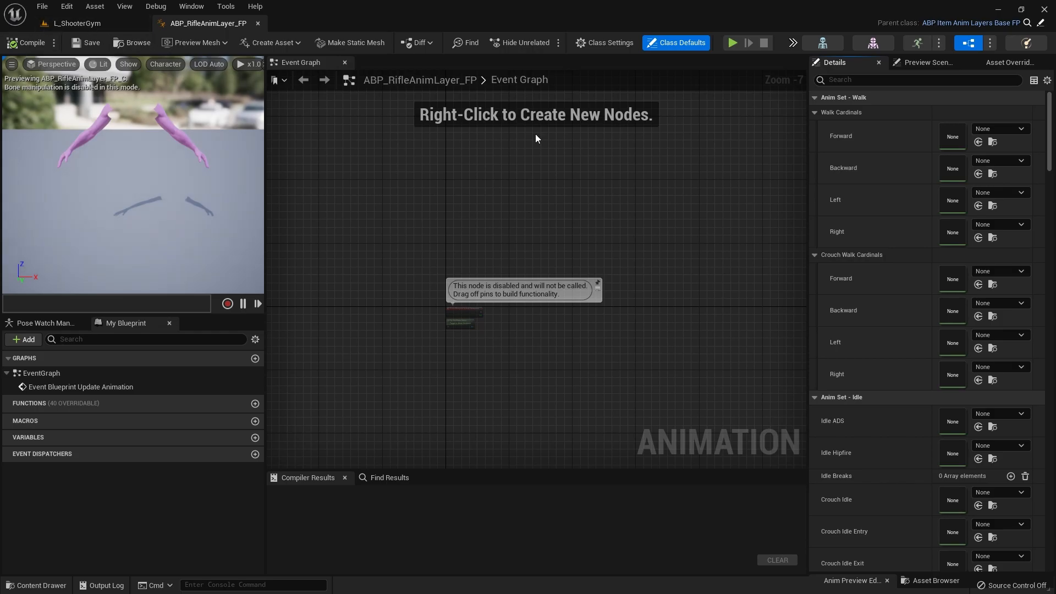
drag(807, 215, 777, 221)
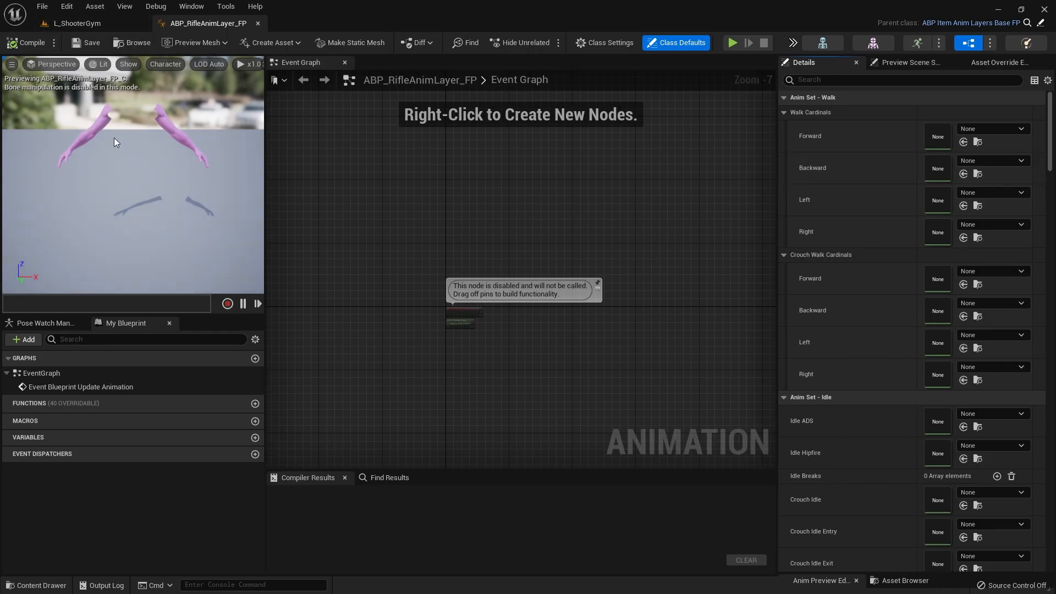
Step: Browse to Content/_Assets/Animations/LyraRifle and examine the available first-person rifle animation sequences
key(ctrl+space)
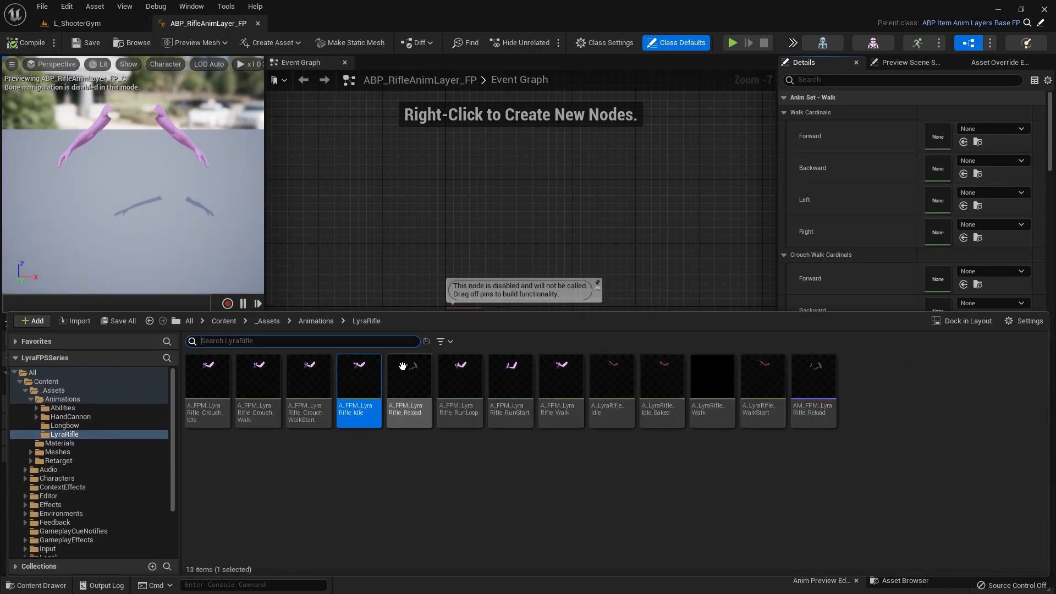
click(45, 382)
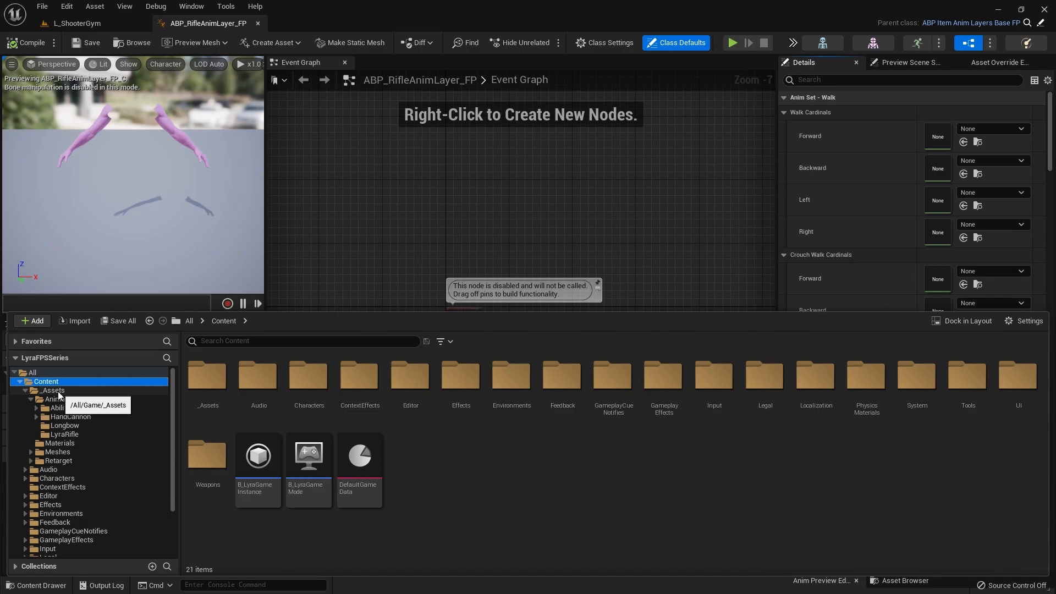
click(59, 399)
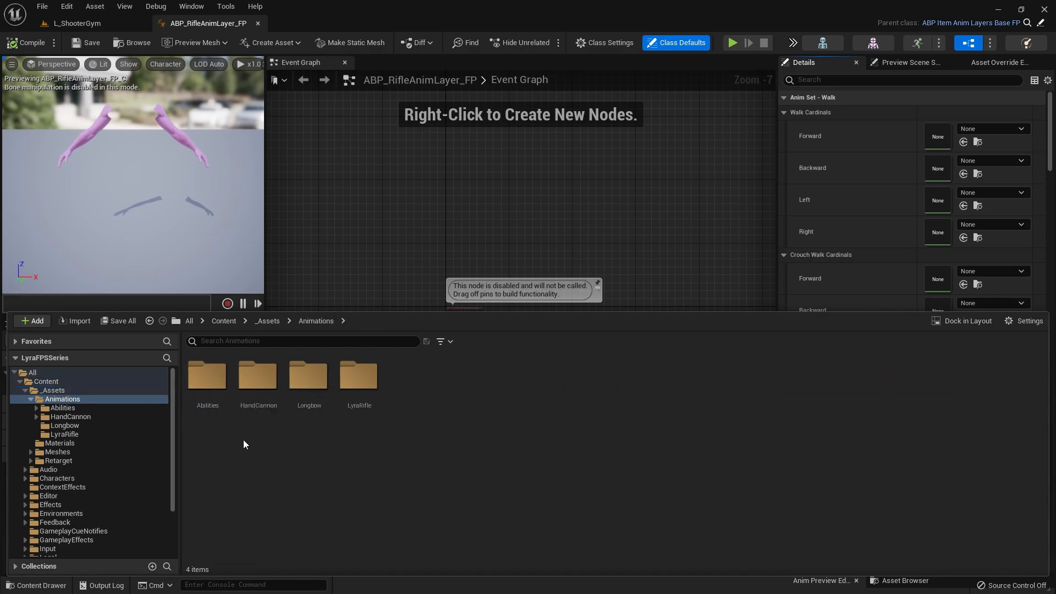
double_click(339, 404)
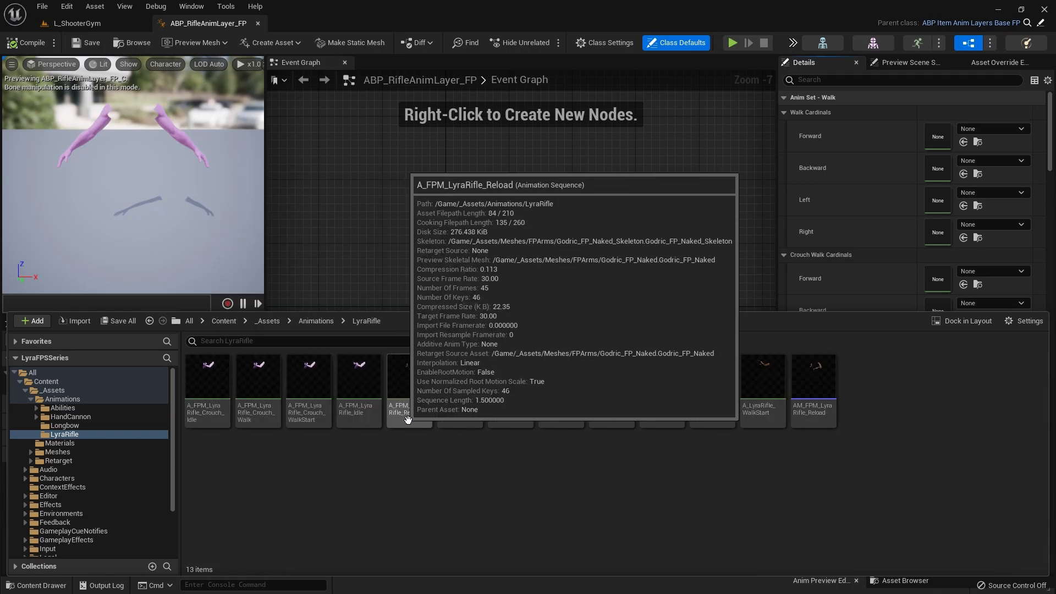
mouse_move(609, 401)
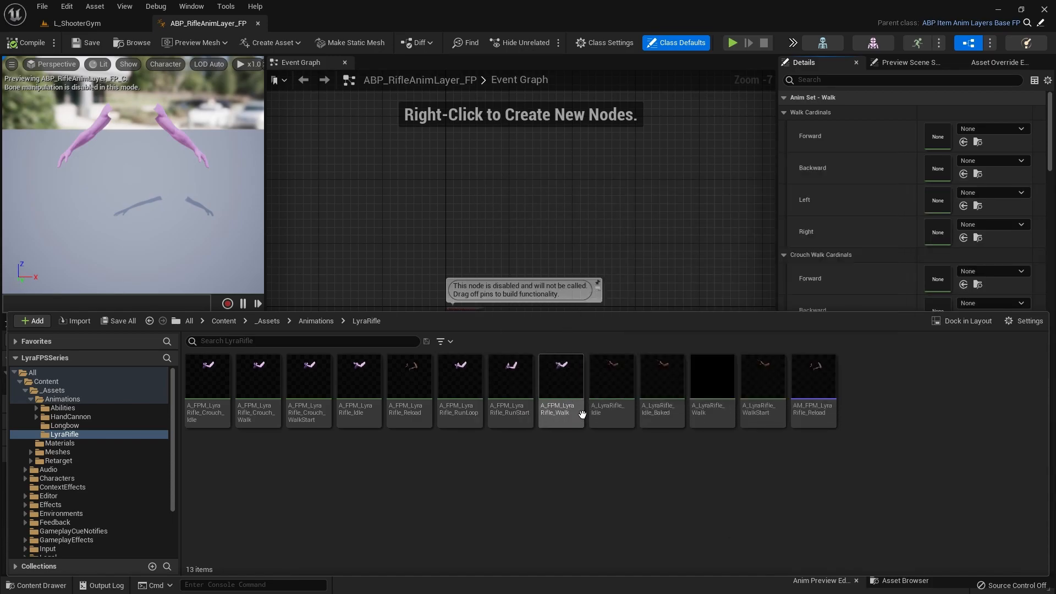
mouse_move(763, 407)
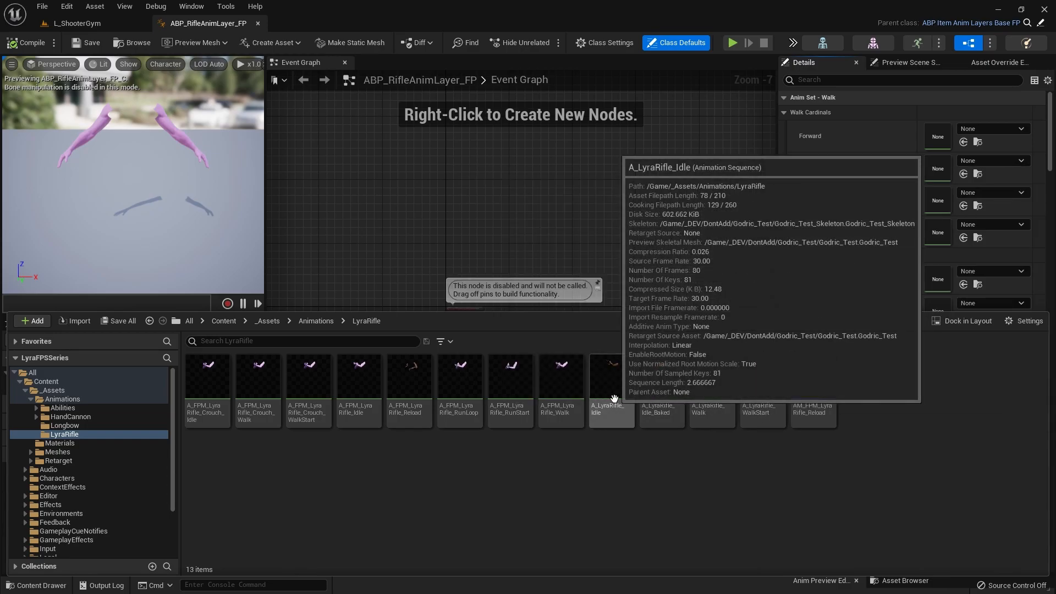
mouse_move(508, 392)
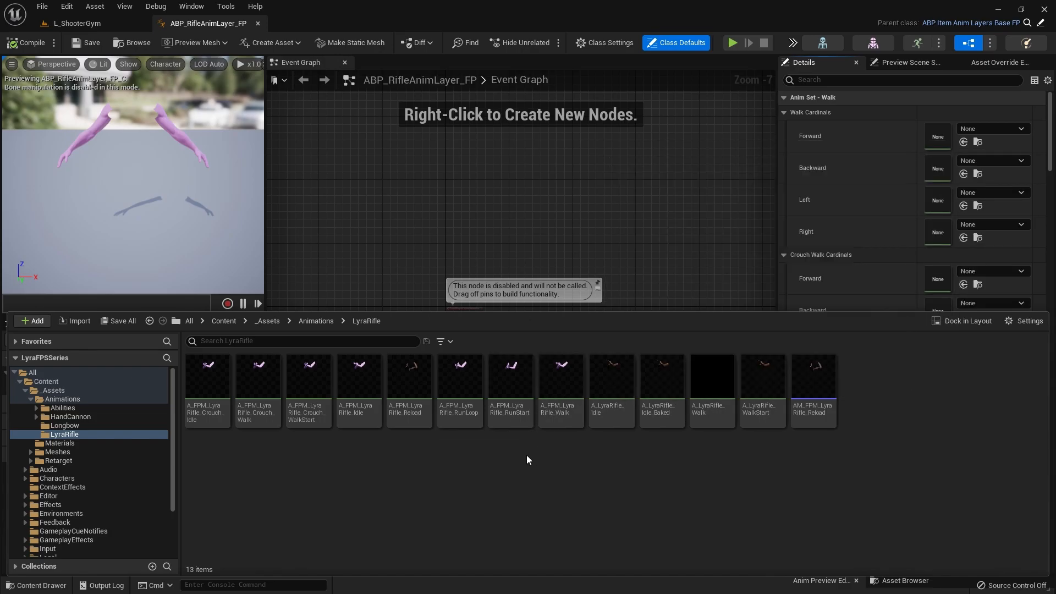
mouse_move(476, 390)
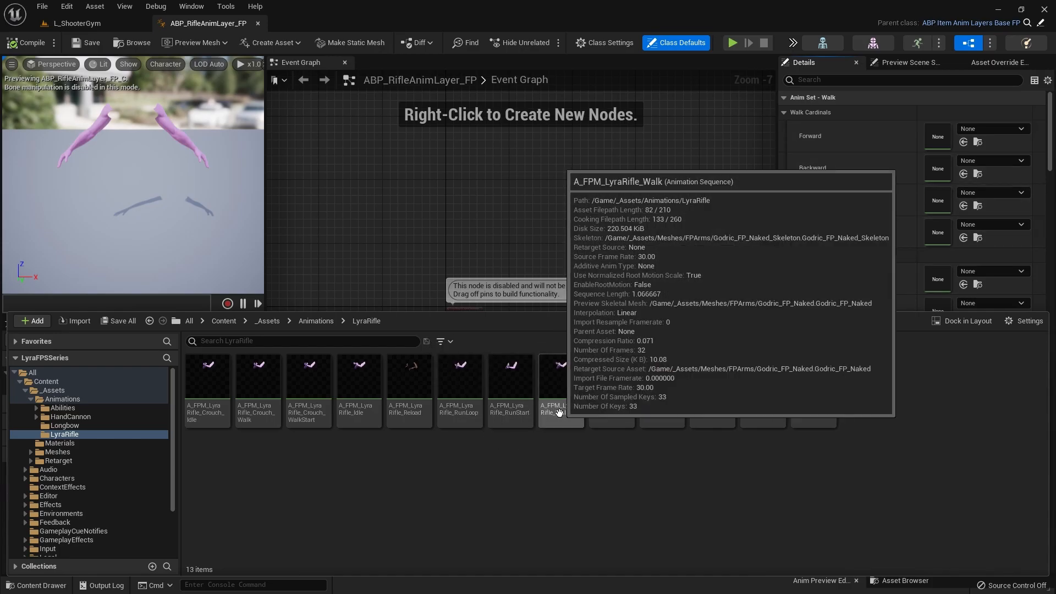
Step: Assign A_FPM_LyraRifle_Walk to the Forward, Backward, Left and Right slots of the Walk Cardinals
click(559, 417)
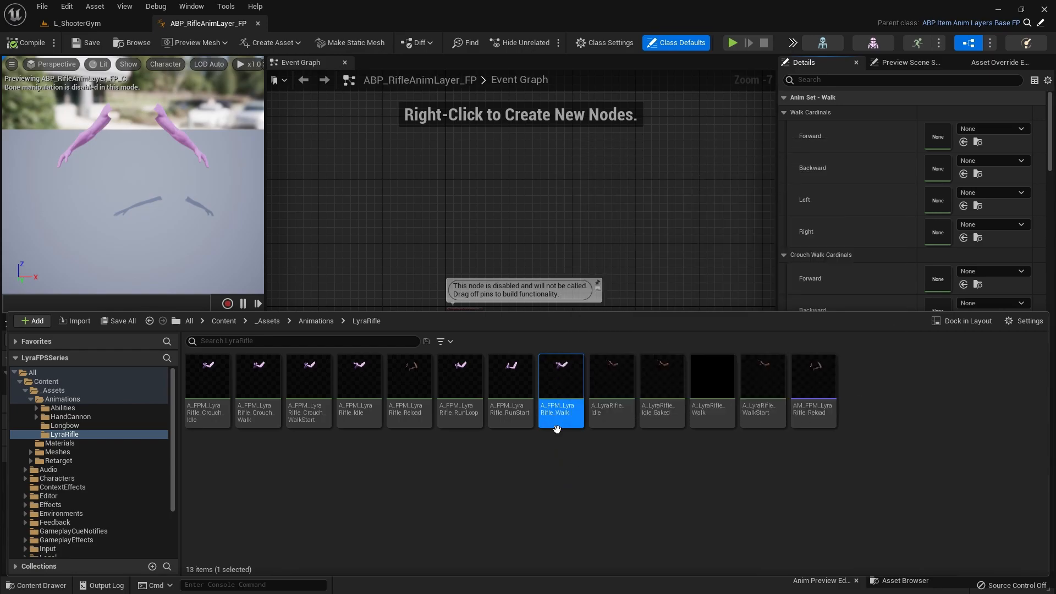
drag(553, 415, 961, 147)
click(963, 174)
click(963, 206)
click(963, 238)
key(ctrl+space)
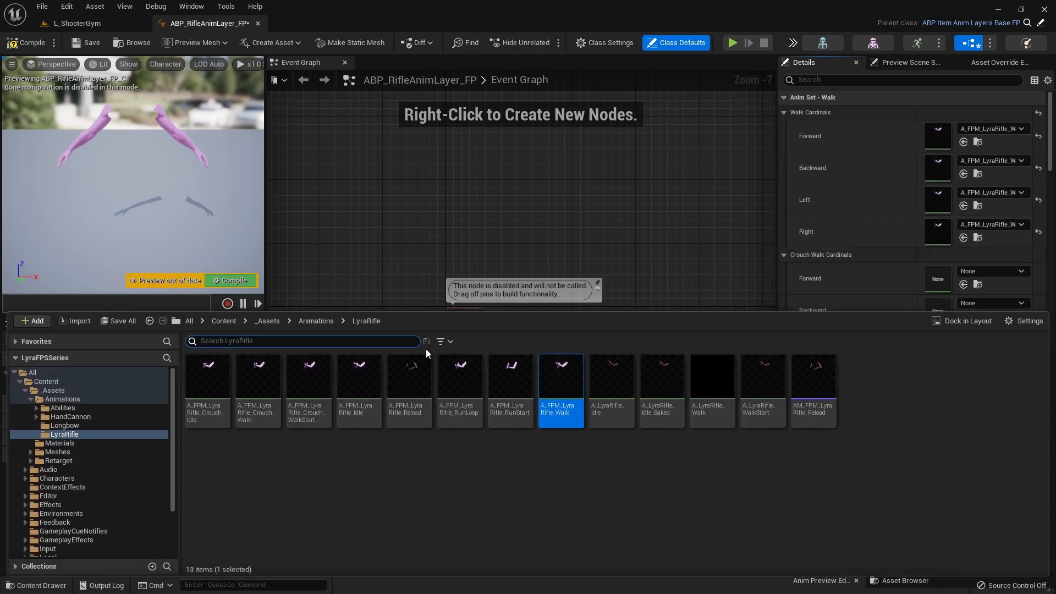
key(ctrl+space)
key(ctrl+space)
key(ctrl+space)
key(ctrl+space)
key(ctrl+space)
key(ctrl+space)
key(ctrl+space)
key(ctrl+space)
key(ctrl+space)
key(ctrl+space)
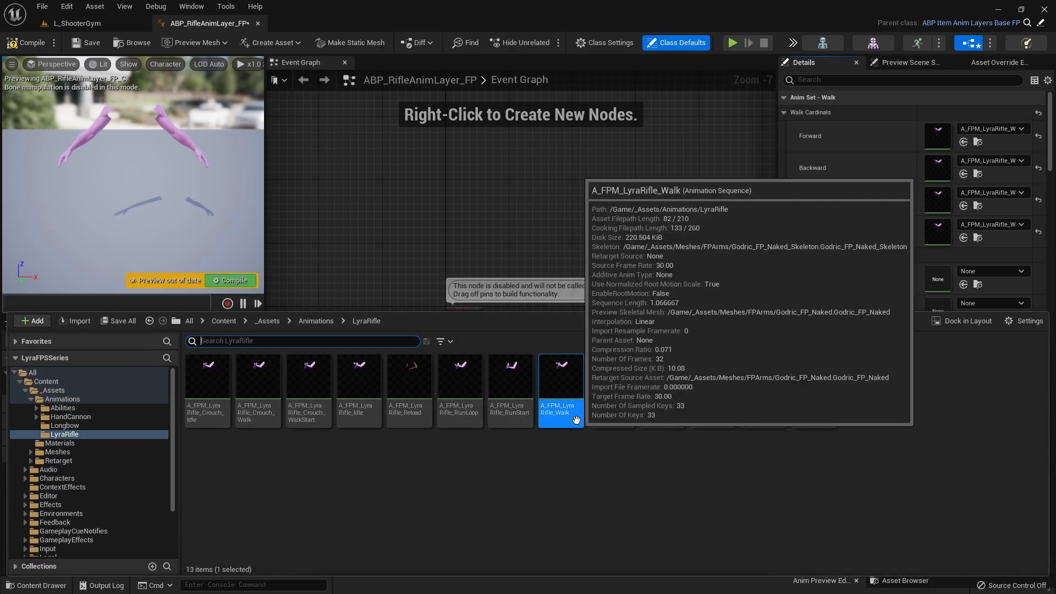
key(ctrl+space)
key(ctrl+space)
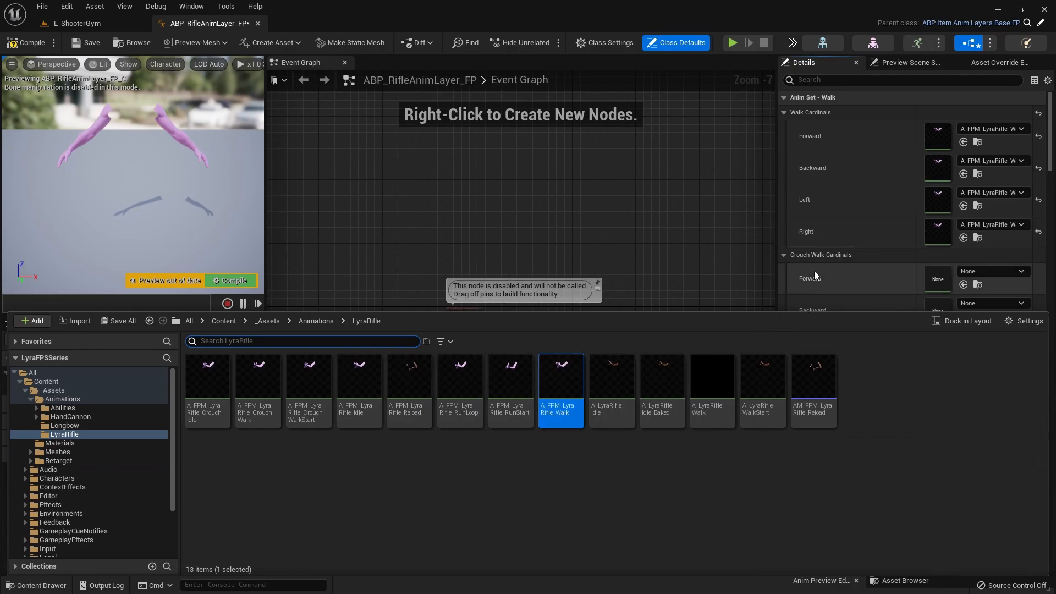
Step: Assign A_FPM_LyraRifle_Crouch_Walk to the Forward, Backward, Left and Right slots of the Crouch Walk Cardinals
scroll(814, 271, down, 3)
click(258, 413)
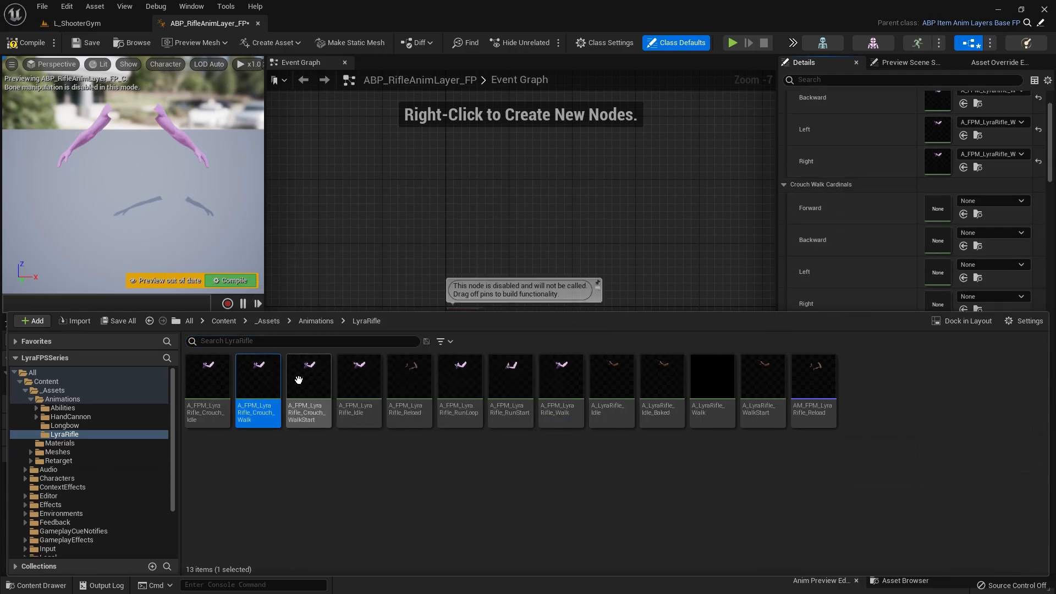
click(964, 214)
click(963, 246)
click(963, 278)
click(964, 309)
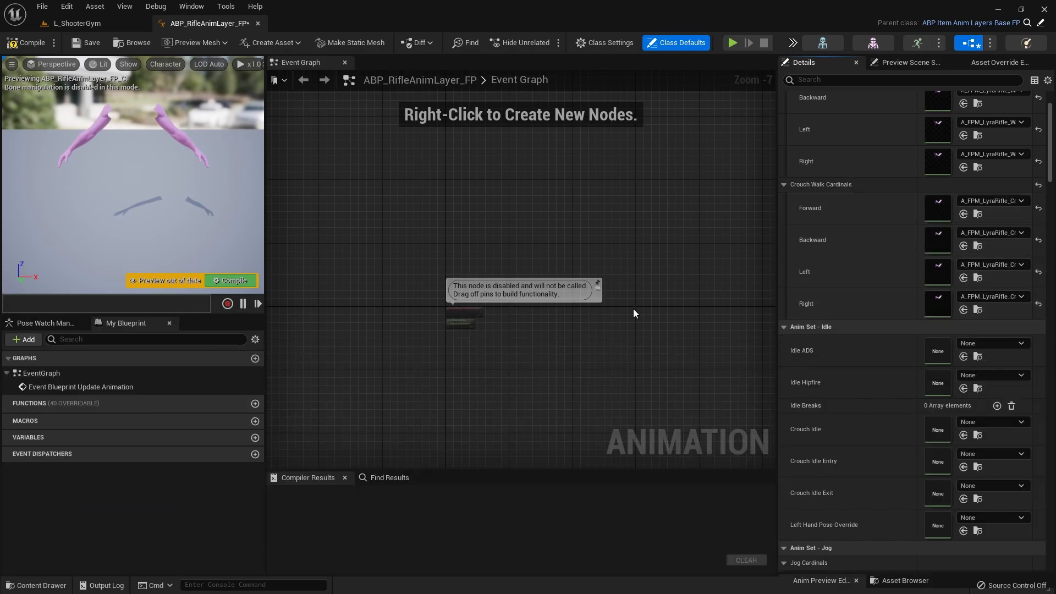
Step: Assign A_FPM_LyraRifle_Idle to the Idle ADS and Idle Hipfire slots
scroll(839, 354, down, 2)
key(ctrl+space)
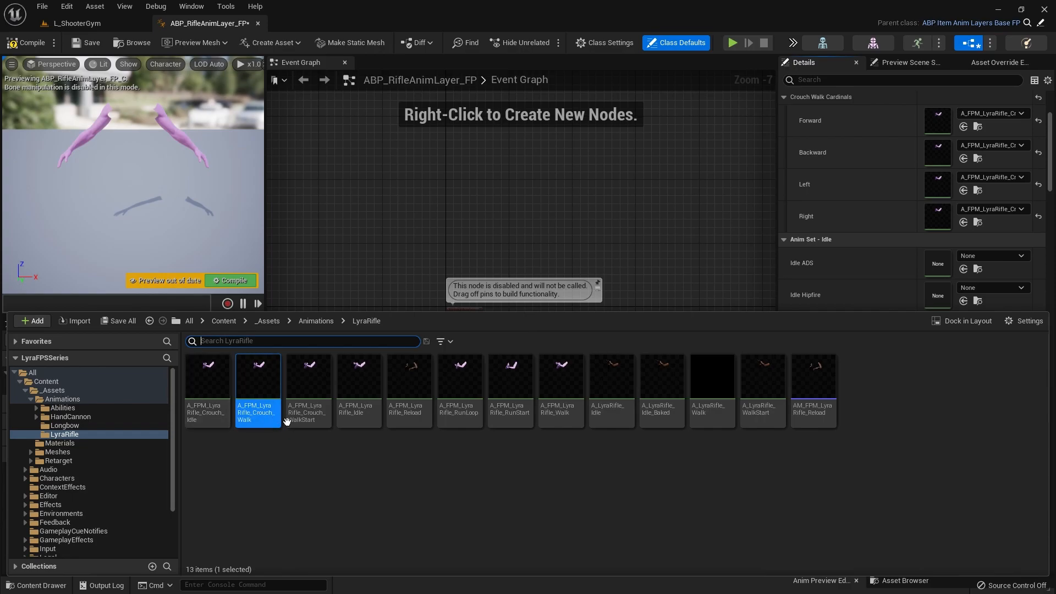
click(353, 423)
click(838, 251)
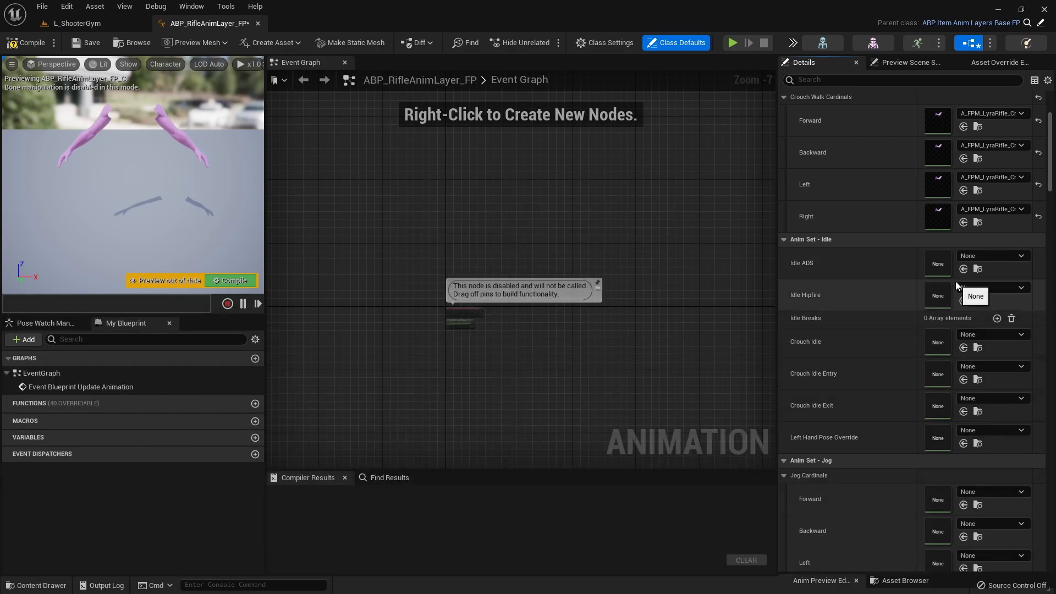
click(963, 269)
click(963, 301)
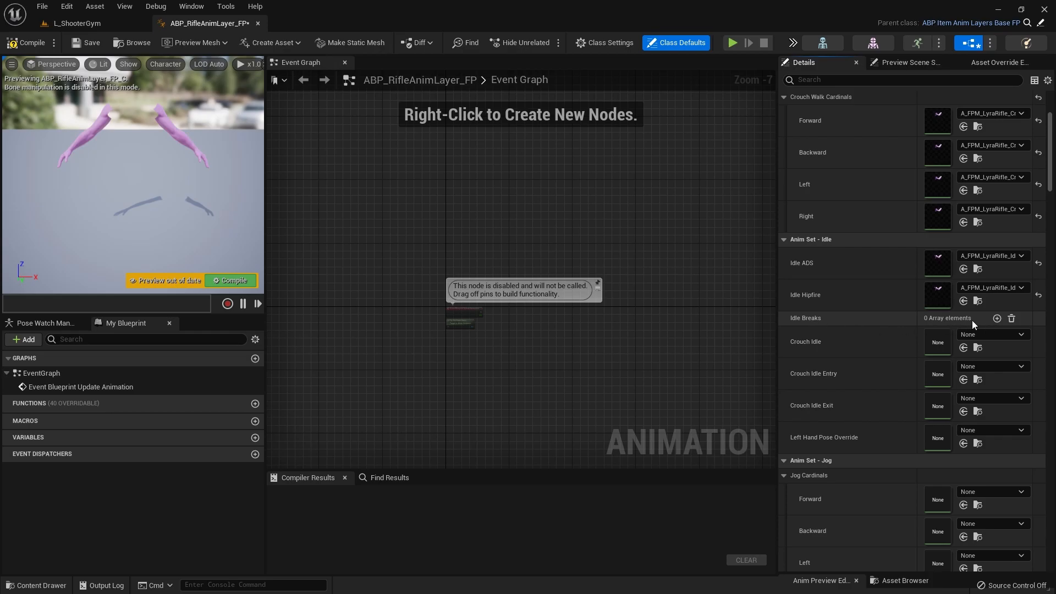
Step: Assign A_FPM_LyraRifle_Crouch_Idle to the Crouch Idle, Crouch Idle Entry and Crouch Idle Exit slots
key(ctrl+space)
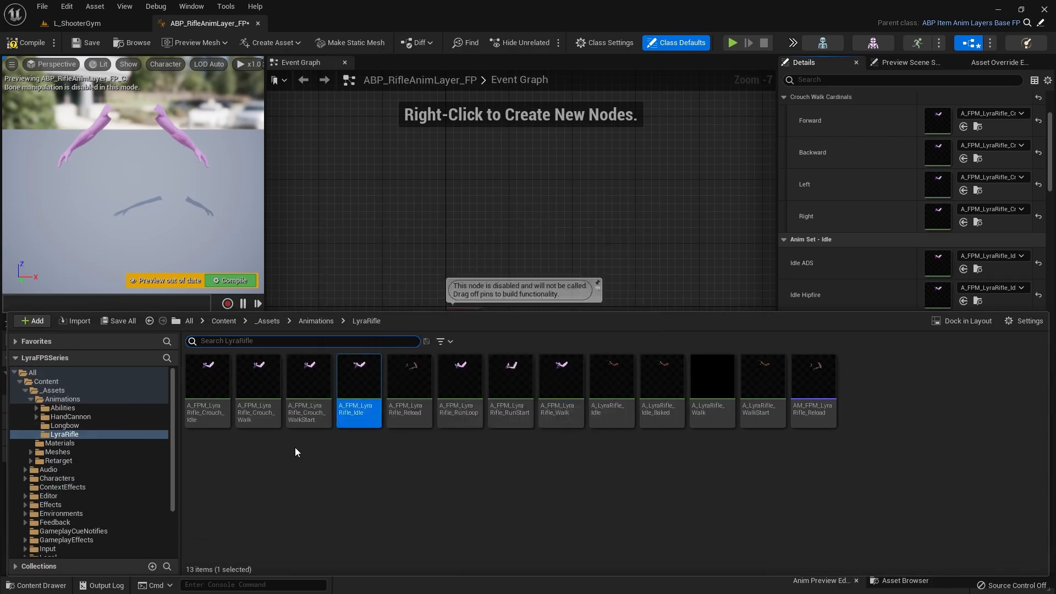
click(221, 427)
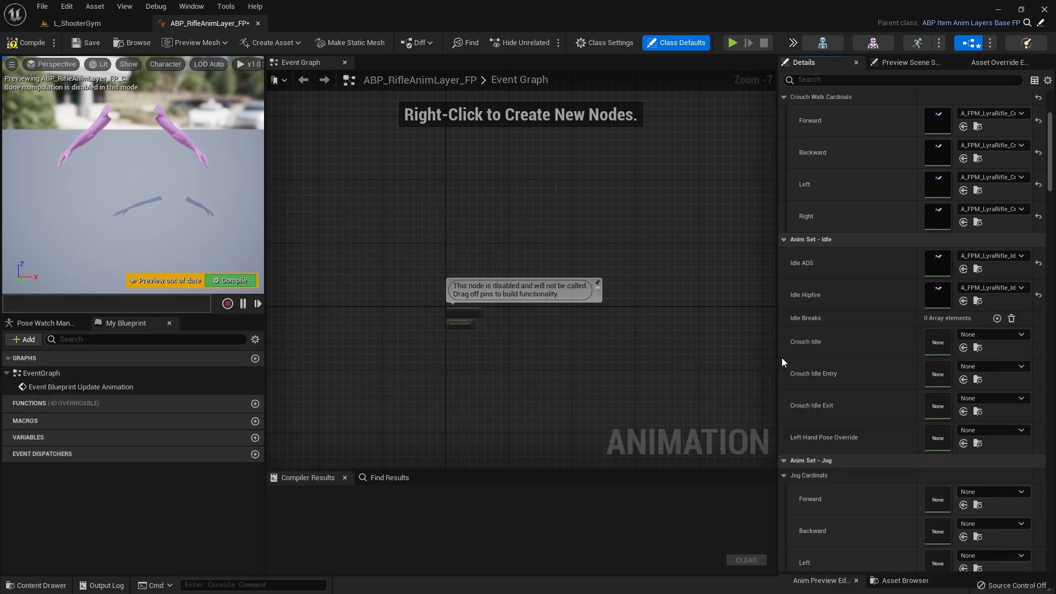
click(963, 348)
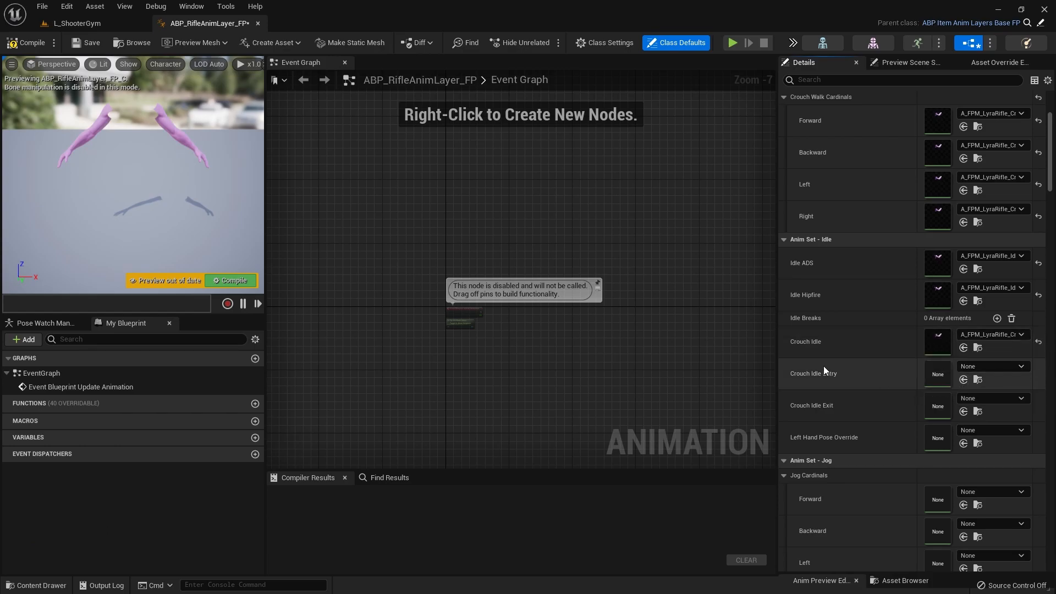
click(964, 380)
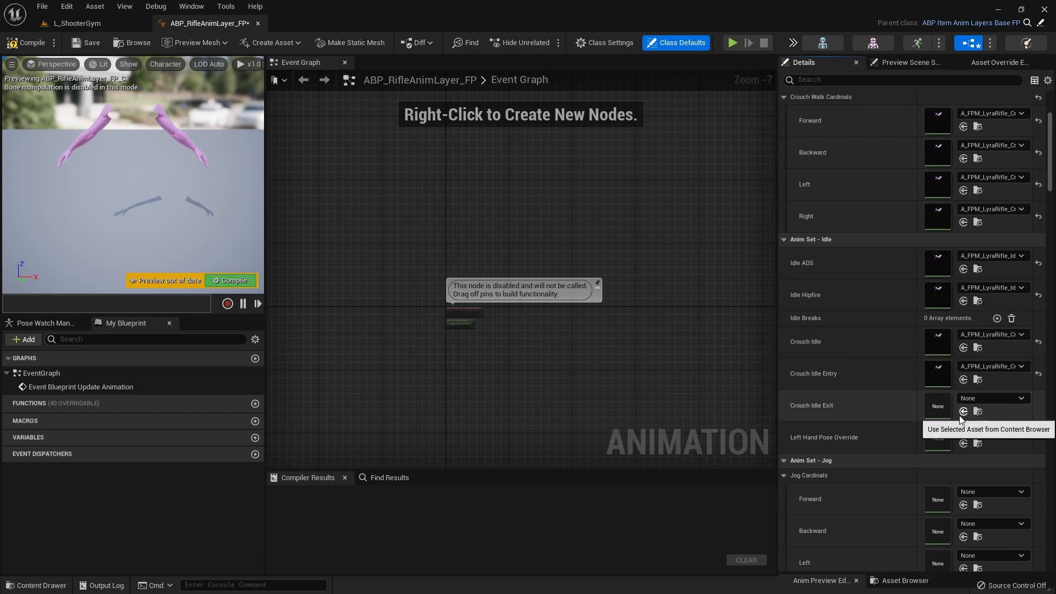
click(963, 411)
Step: Assign A_FPM_LyraRifle_RunLoop to all four Jog Cardinals directions and compile the animation blueprint
scroll(841, 402, down, 5)
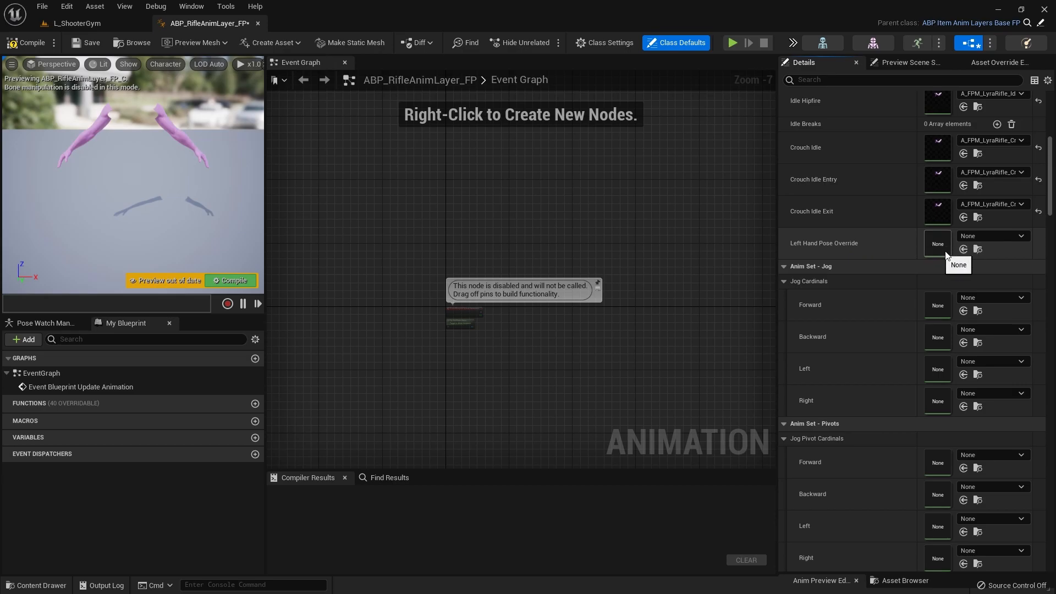
key(ctrl+space)
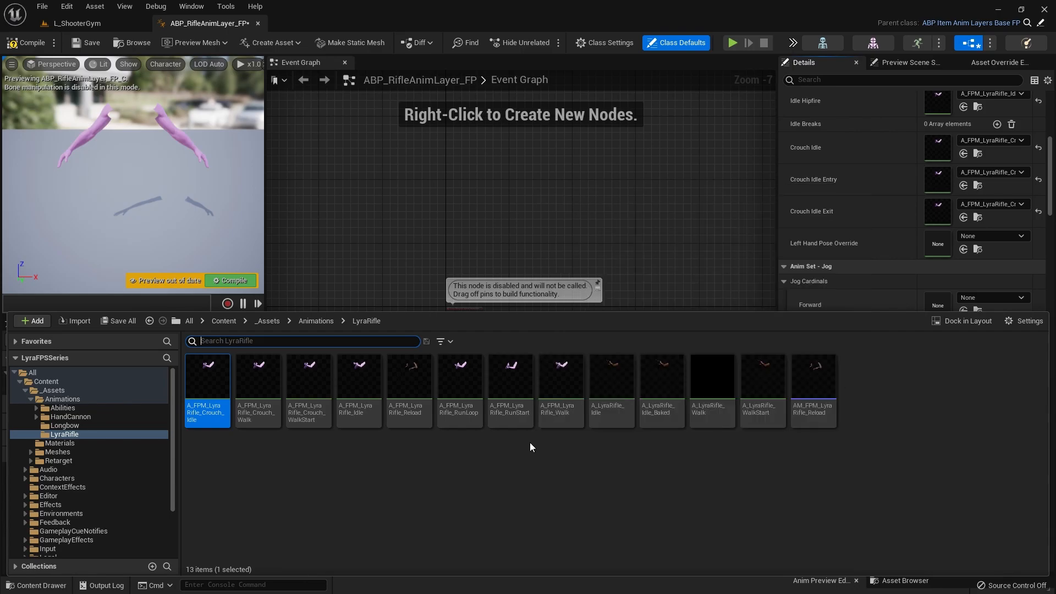
click(467, 407)
key(ctrl+space)
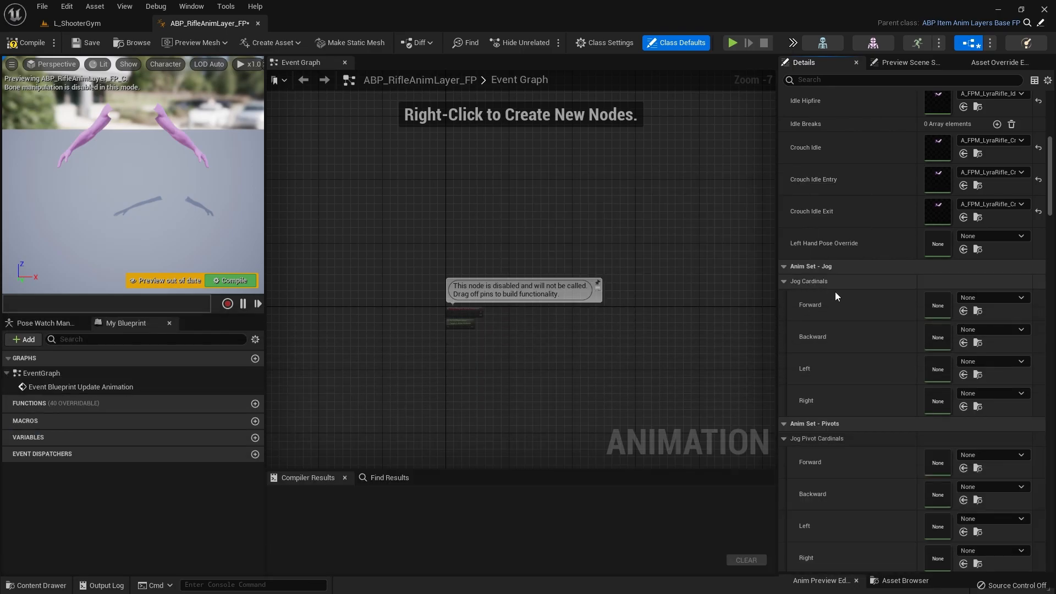
click(963, 310)
click(963, 343)
click(964, 374)
click(963, 406)
scroll(898, 355, down, 5)
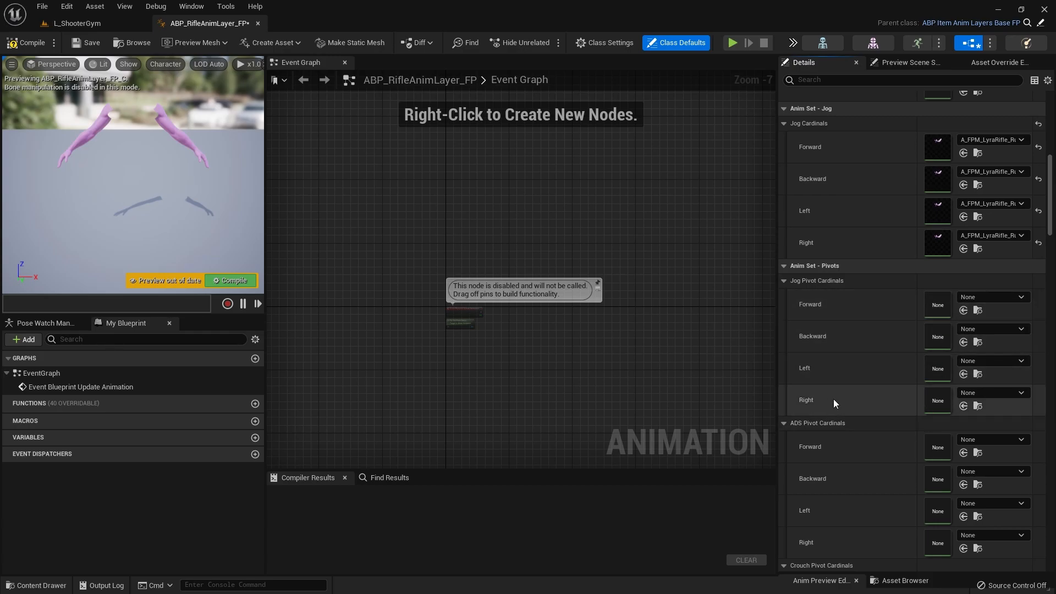
click(31, 48)
Step: In the L_ShooterGym level's second content browser, browse to Content/Characters/Heroes/Mannequin/Animations/Locomotion
click(66, 24)
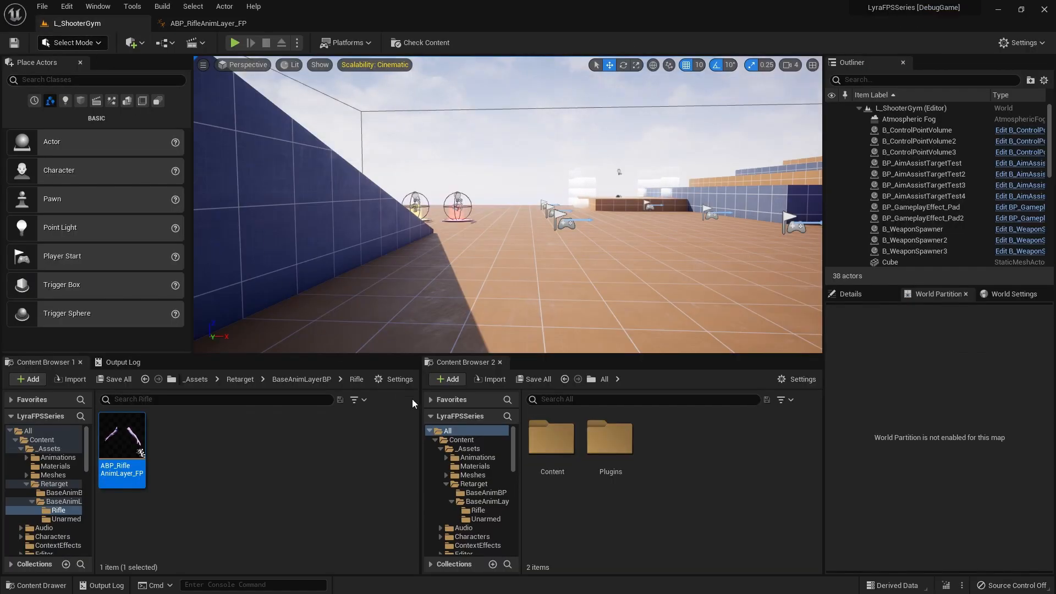
click(464, 440)
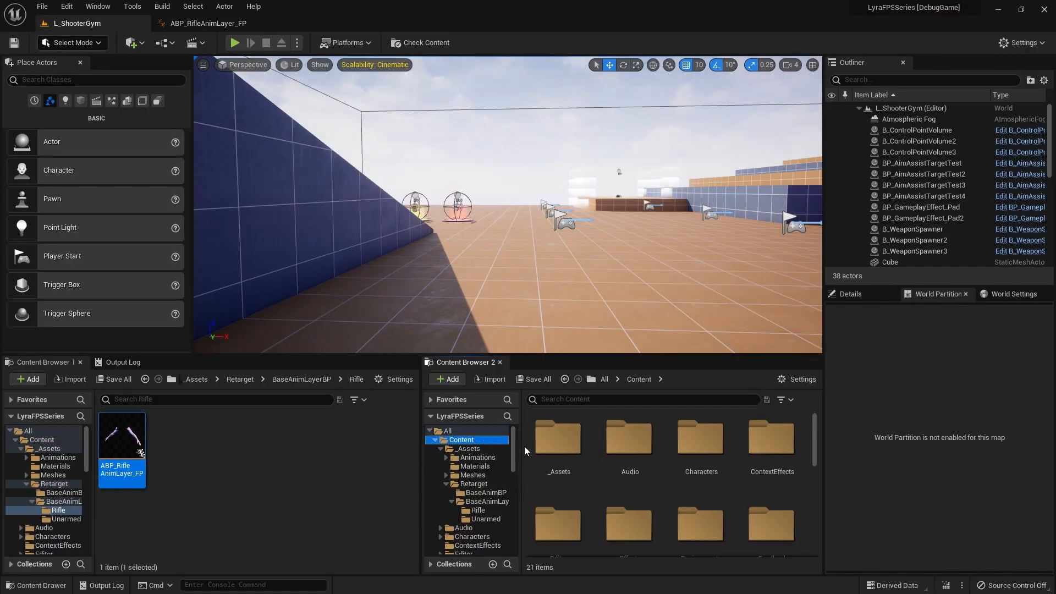
double_click(691, 442)
double_click(665, 450)
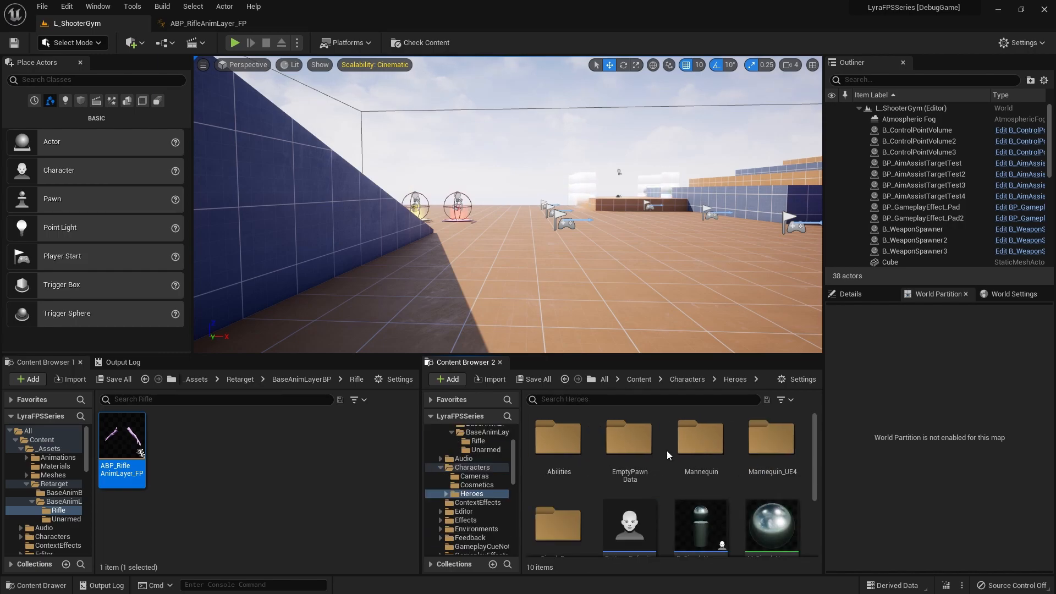
double_click(700, 440)
double_click(546, 457)
scroll(635, 479, down, 1)
click(635, 476)
double_click(635, 476)
Step: Open ABP_RifleAnimLayers from the Locomotion/Rifle folder and widen its details area so the full animation names fit
double_click(629, 471)
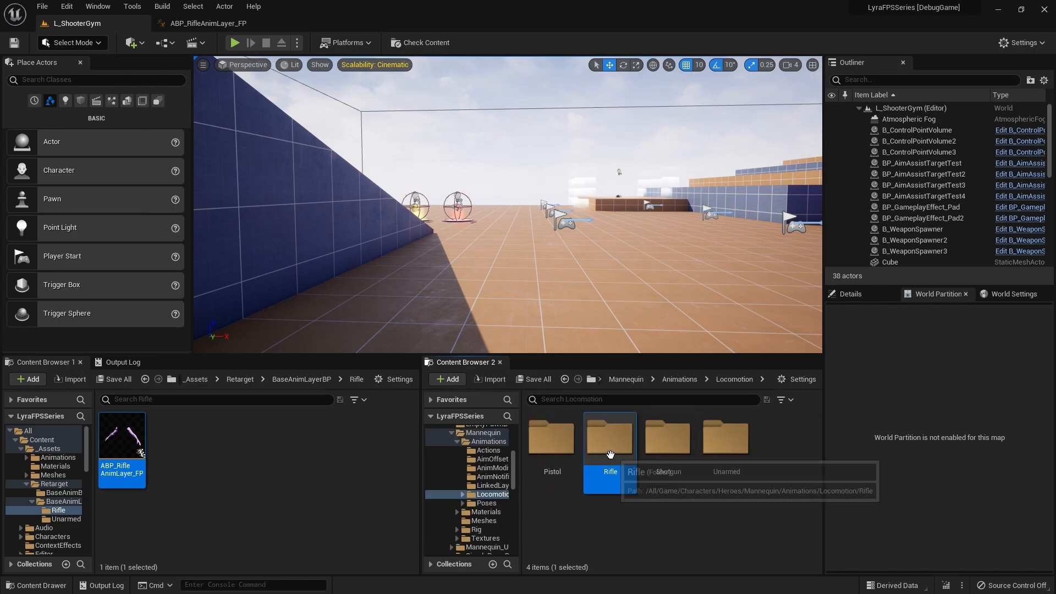
scroll(660, 459, down, 1)
scroll(632, 456, up, 1)
click(566, 446)
double_click(558, 440)
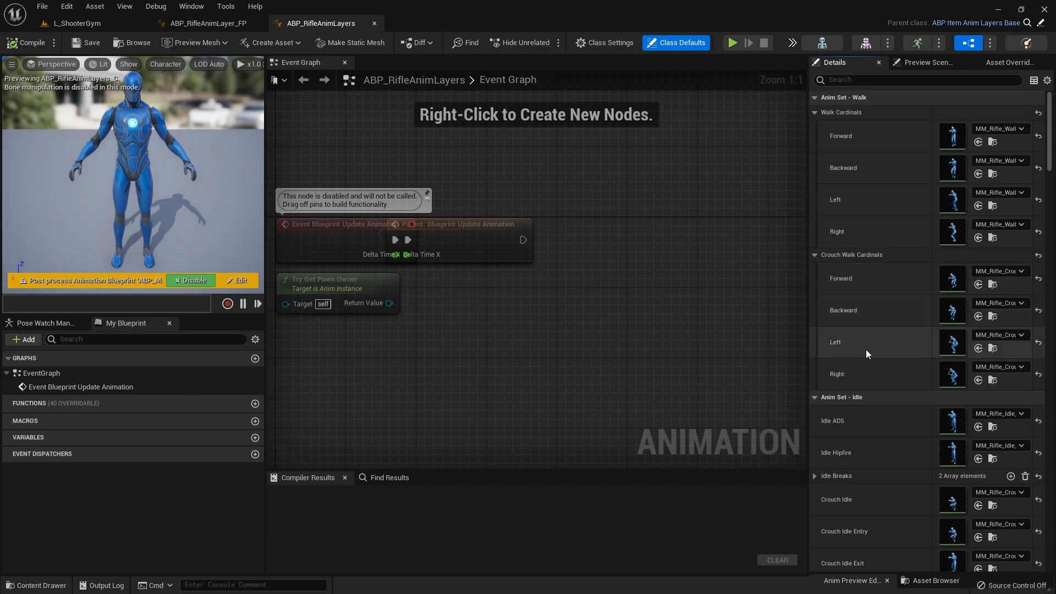
drag(805, 326, 734, 333)
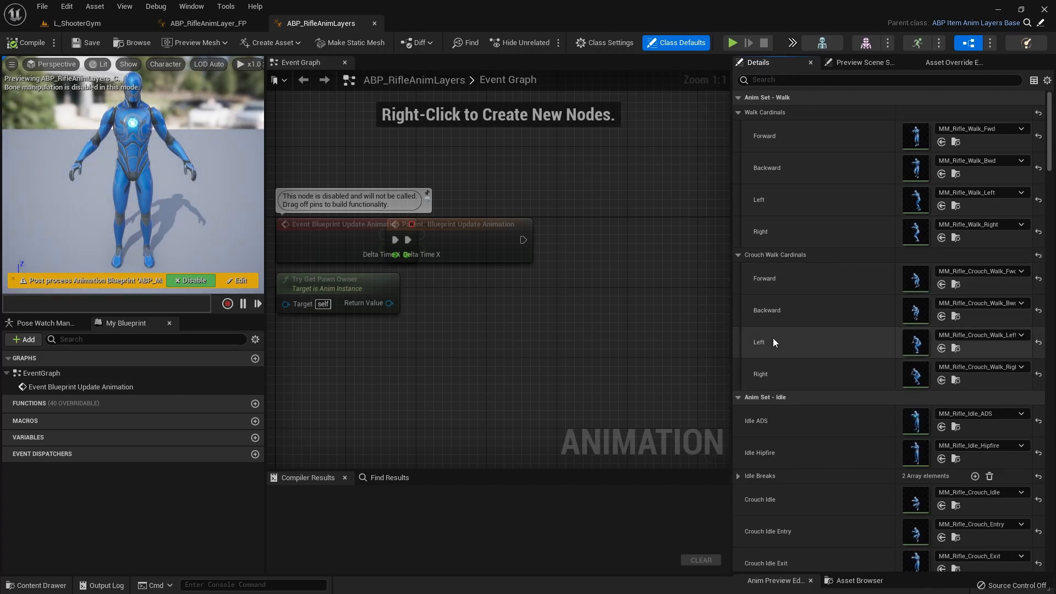
Step: Locate the Jog Pivot Cardinals Forward animation MM_Rifle_Jog_Fwd_Pivot, open it, and inspect its TransitionToLocomotion notify
scroll(797, 388, down, 5)
scroll(797, 388, down, 3)
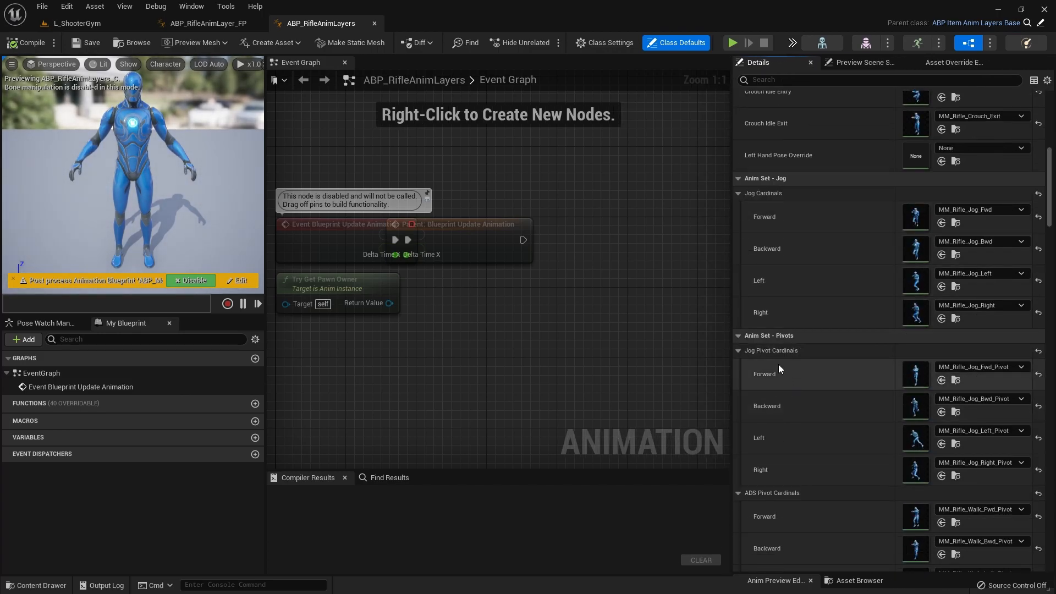
click(955, 381)
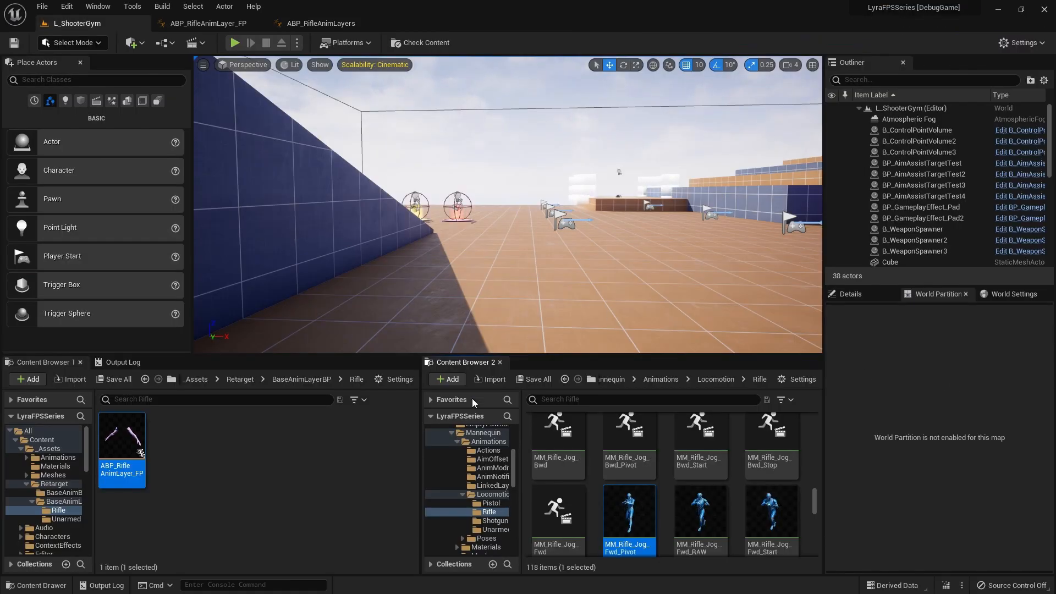
double_click(620, 513)
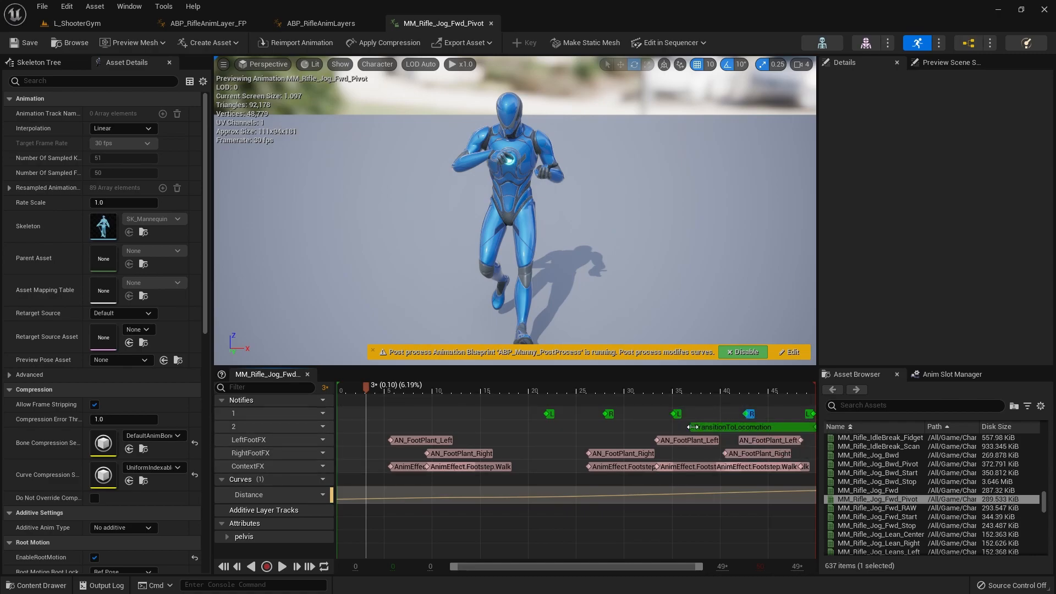
click(717, 429)
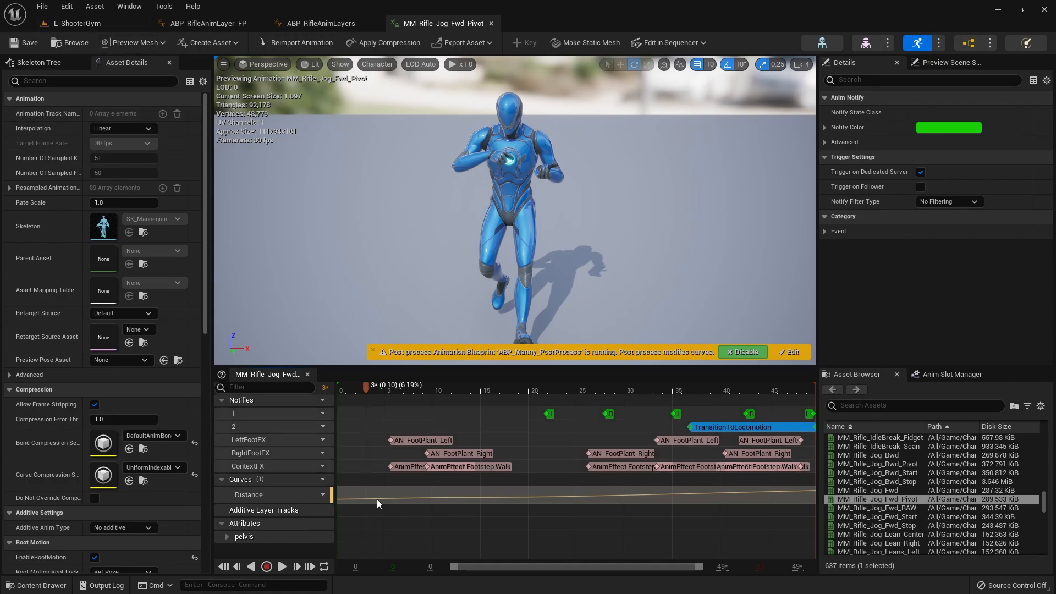
Step: Back in ABP_RifleAnimLayer_FP, assign A_FPM_LyraRifle_RunLoop to all four Jog Pivot Cardinals directions
click(83, 23)
click(206, 24)
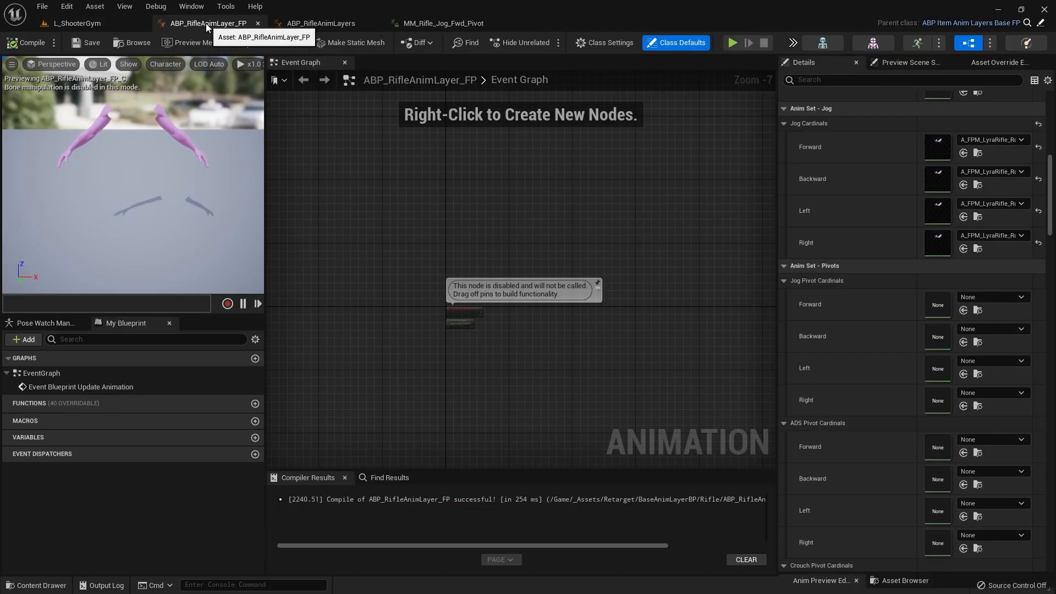
key(ctrl+space)
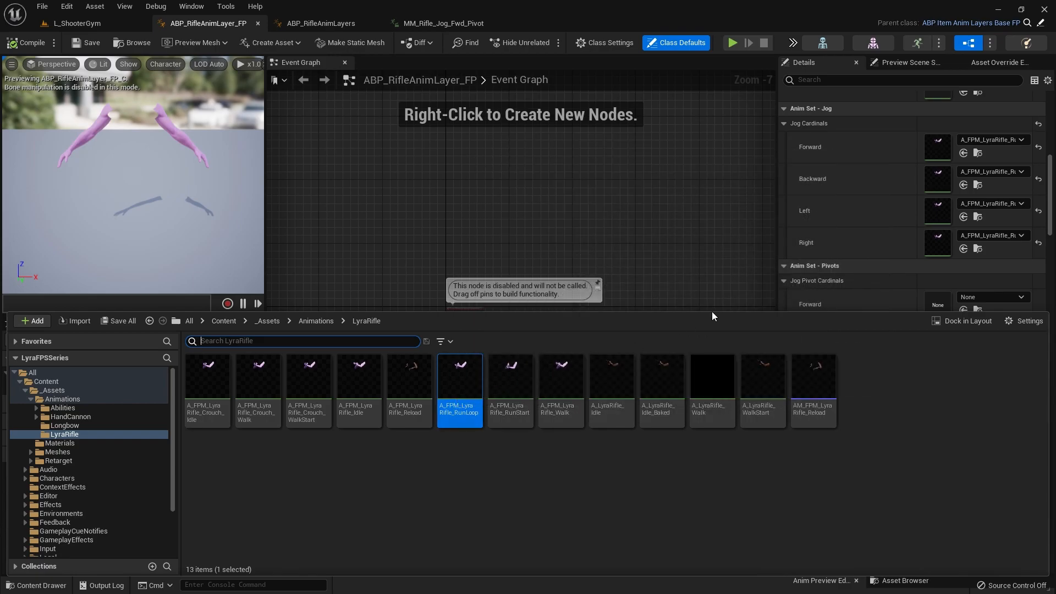
scroll(848, 181, down, 5)
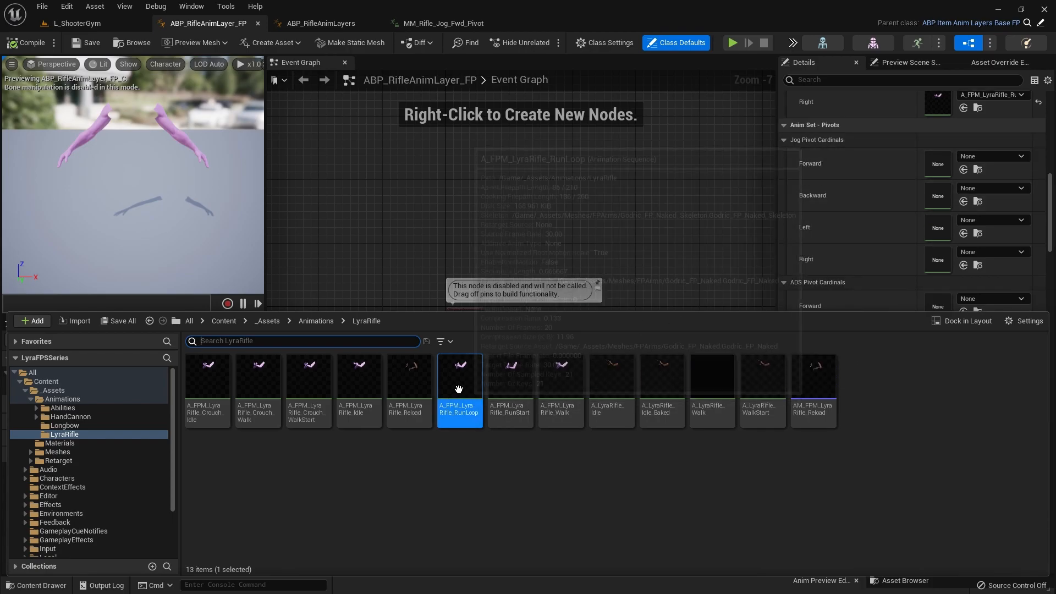
scroll(857, 289, down, 1)
click(963, 169)
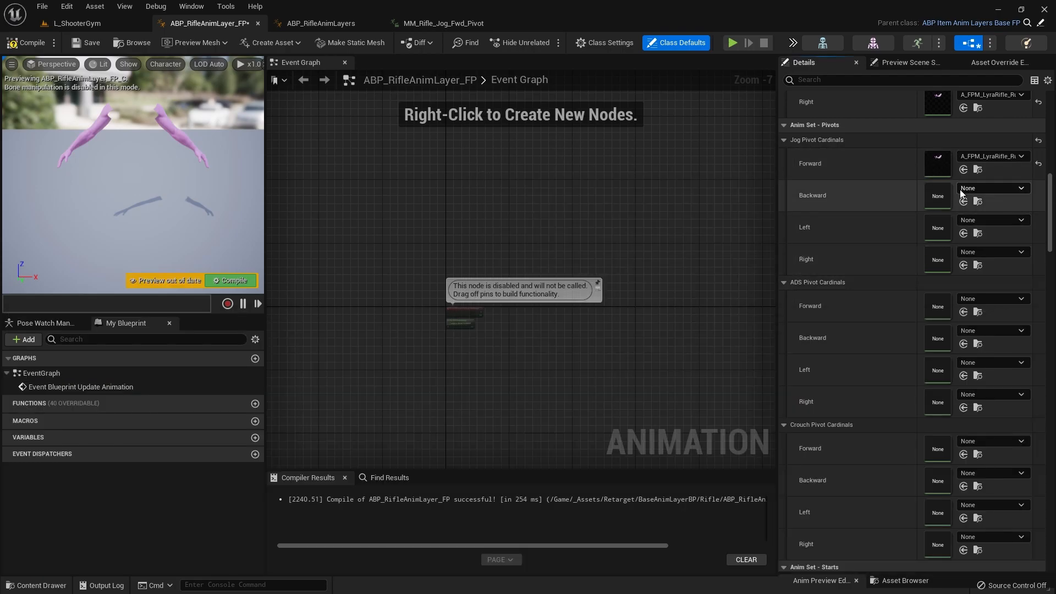
click(962, 201)
click(963, 234)
click(963, 265)
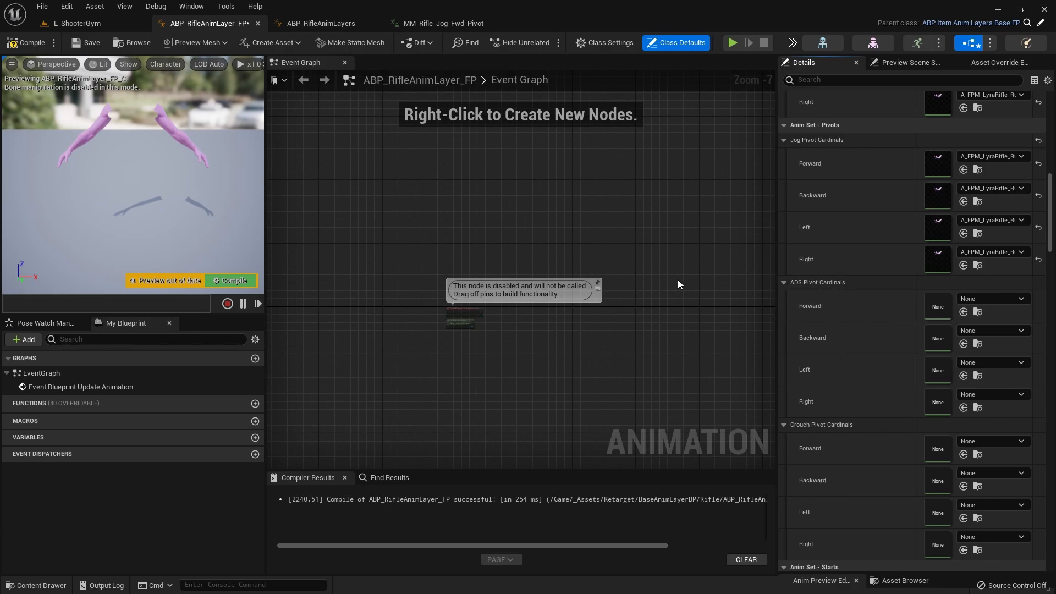
Step: Assign A_FPM_LyraRifle_Idle to the Forward, Backward, Left and Right slots of ADS Pivot Cardinals
key(ctrl+space)
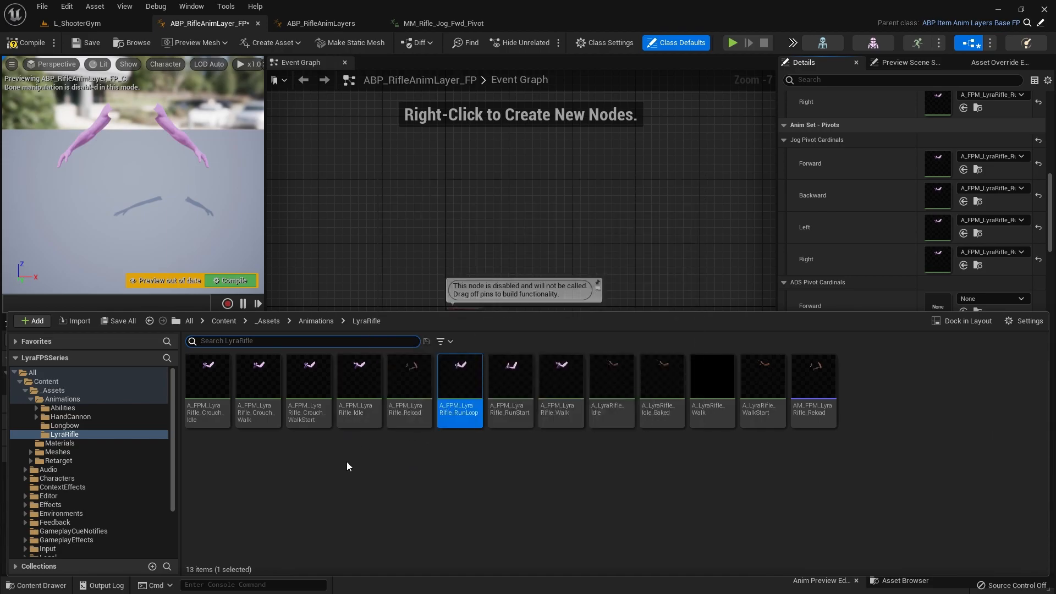
click(352, 416)
key(ctrl+space)
click(962, 311)
click(963, 344)
click(963, 376)
click(962, 407)
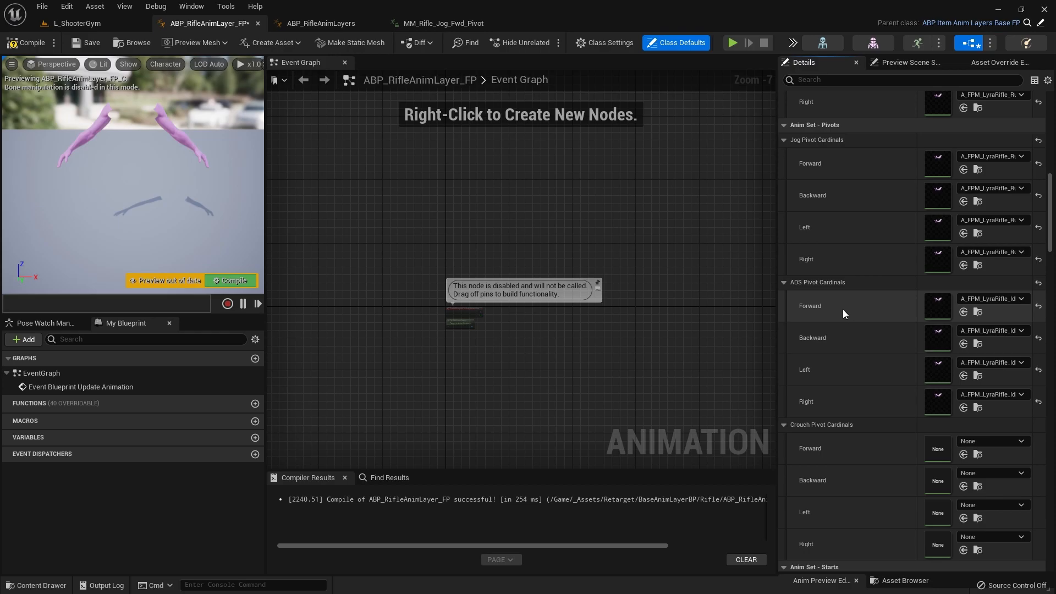
Step: Assign A_FPM_LyraRifle_Crouch_Walk to all four Crouch Pivot Cardinals directions
scroll(842, 351, down, 3)
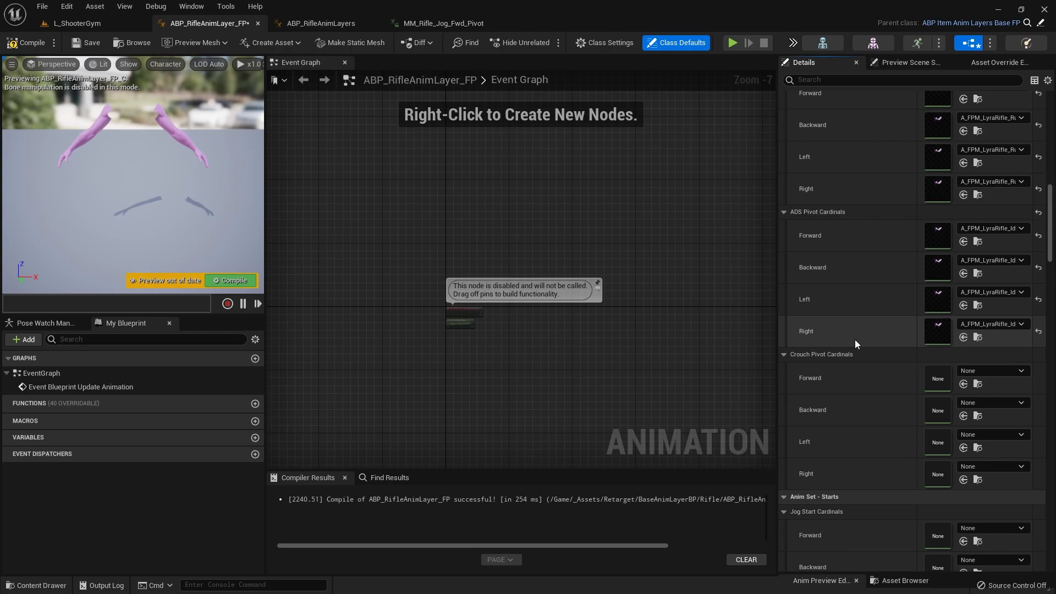
key(ctrl+space)
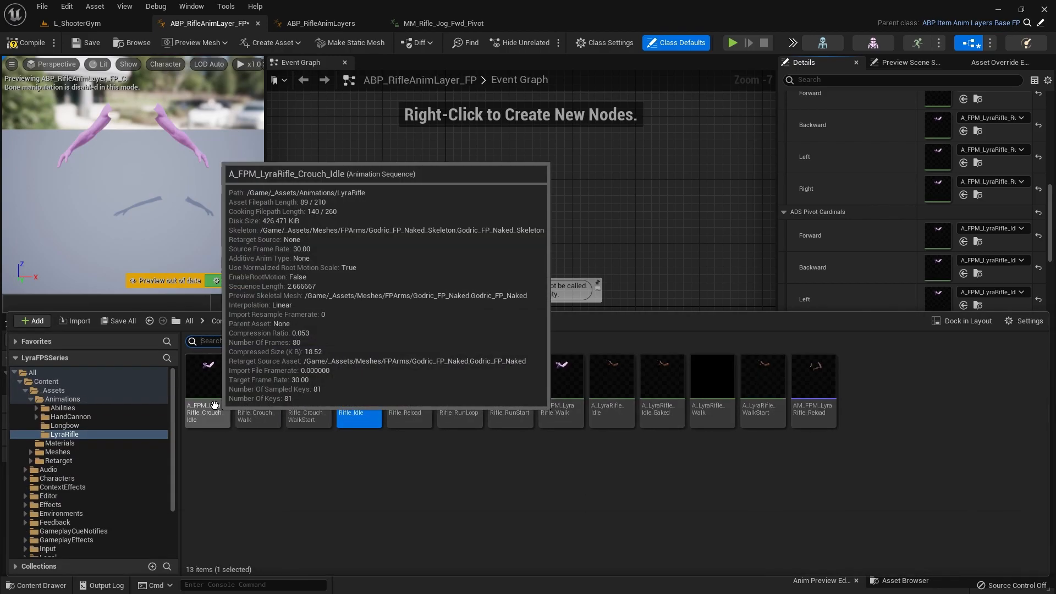
key(ctrl+space)
scroll(891, 341, down, 2)
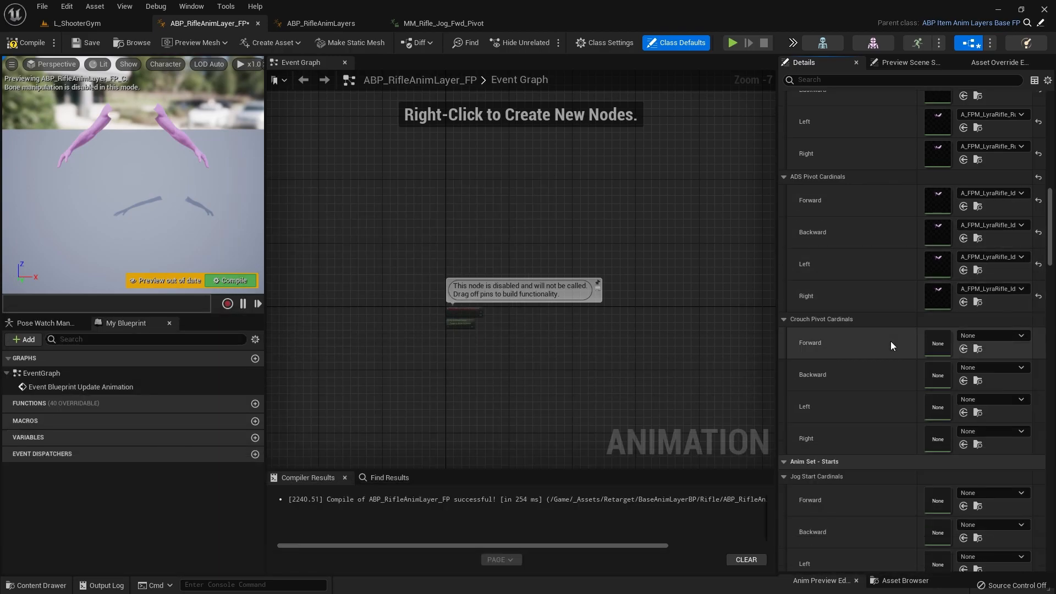
key(ctrl+space)
key(ctrl+space)
click(964, 349)
click(964, 381)
click(963, 413)
click(963, 444)
Step: Assign A_FPM_LyraRifle_RunStart to the Forward, Backward, Left and Right slots of Jog Start Cardinals
scroll(858, 365, down, 6)
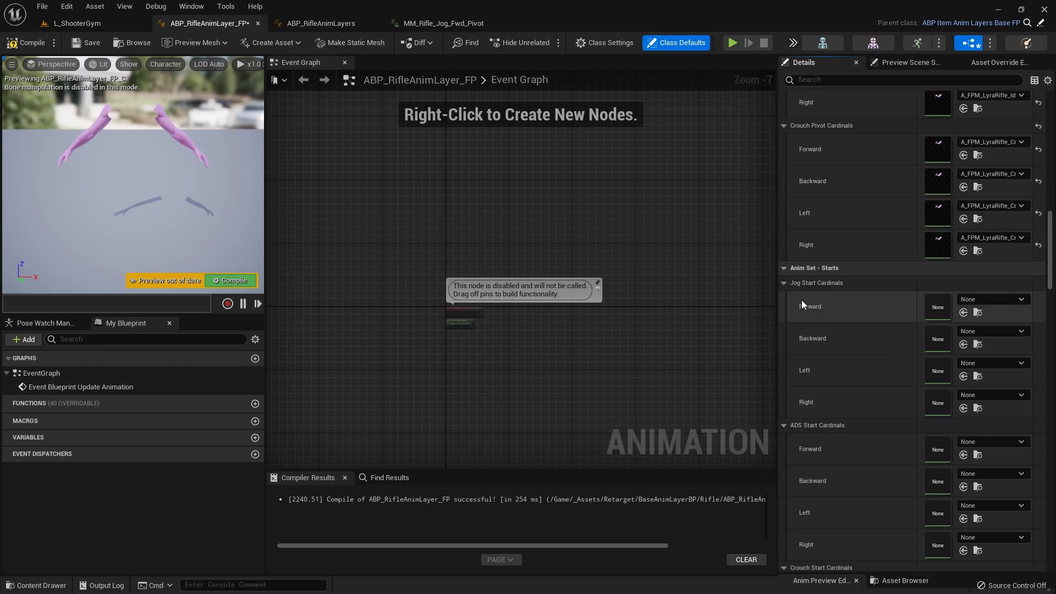
key(ctrl+space)
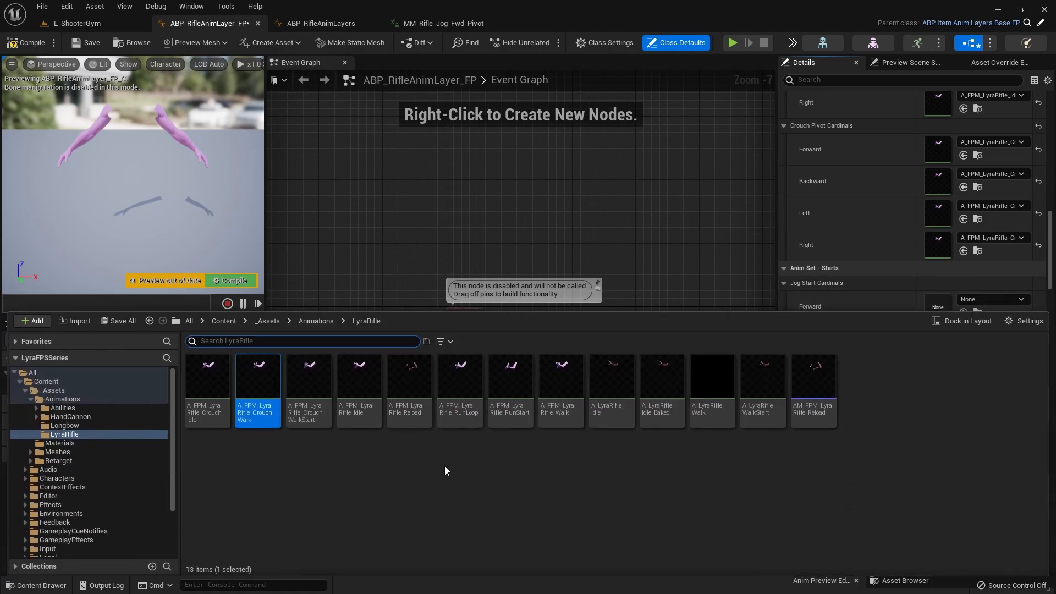
click(511, 394)
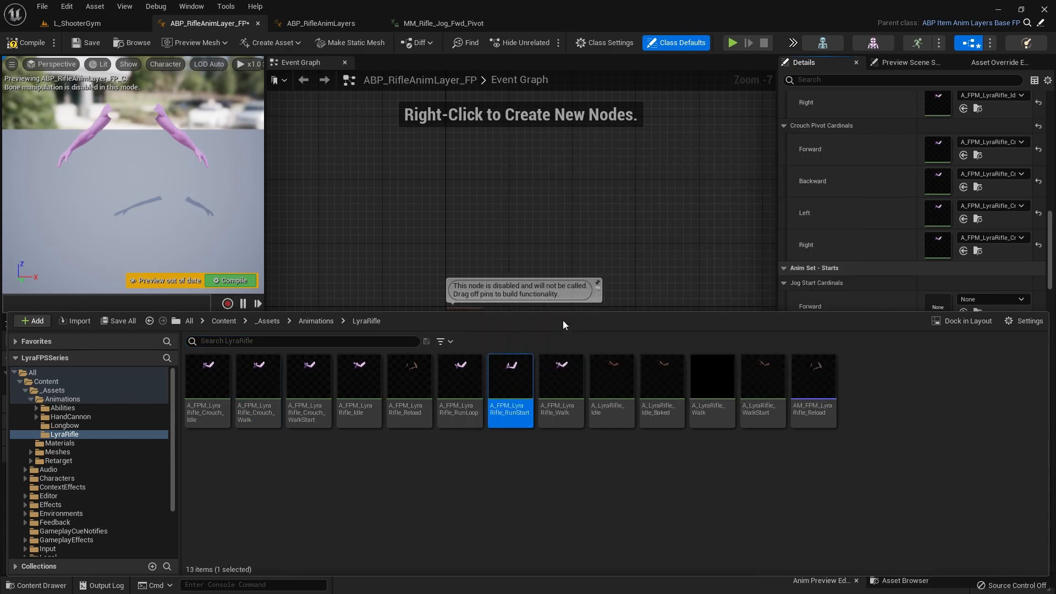
click(962, 312)
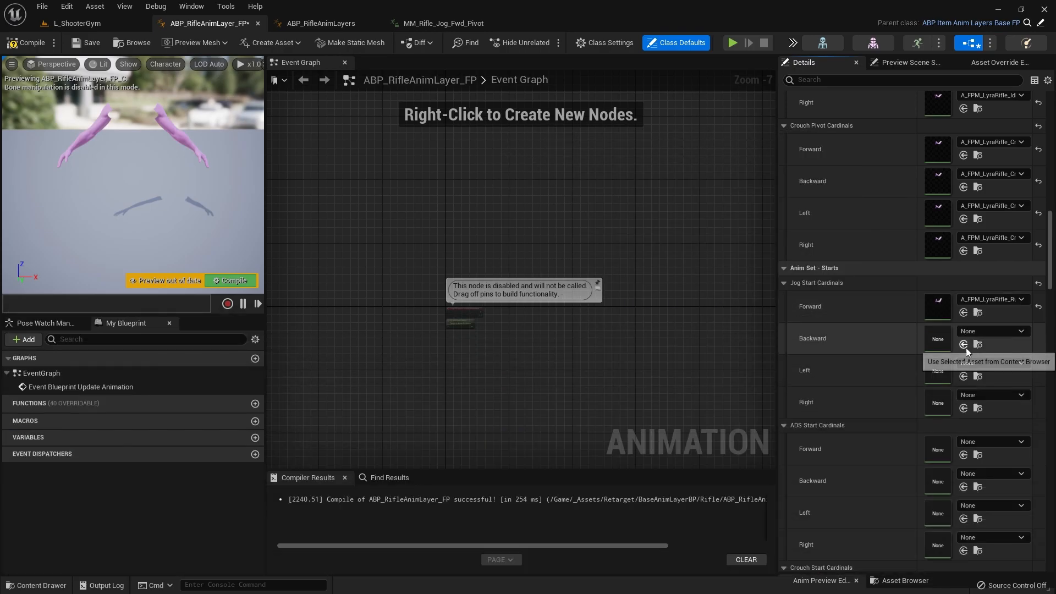
click(962, 344)
click(963, 376)
click(963, 408)
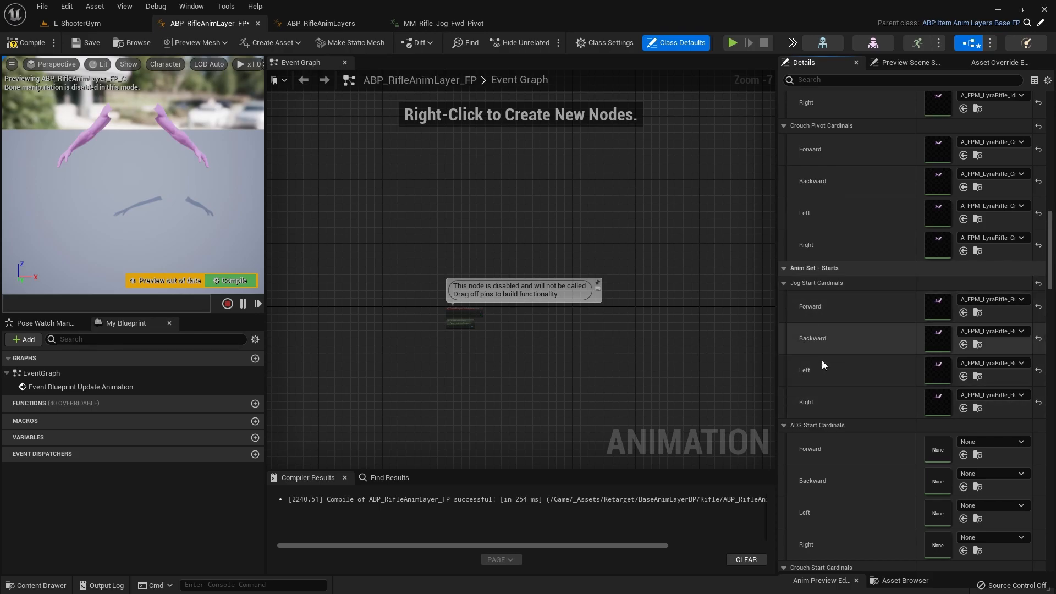
Step: Assign A_FPM_LyraRifle_Idle to all four ADS Start Cardinals directions
scroll(825, 338, down, 4)
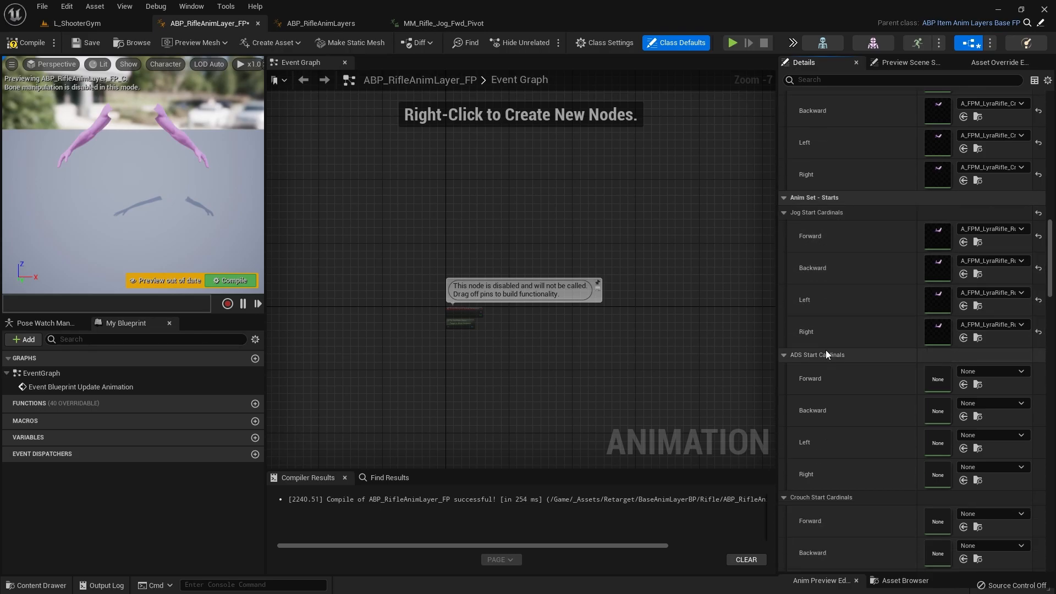
scroll(830, 253, down, 2)
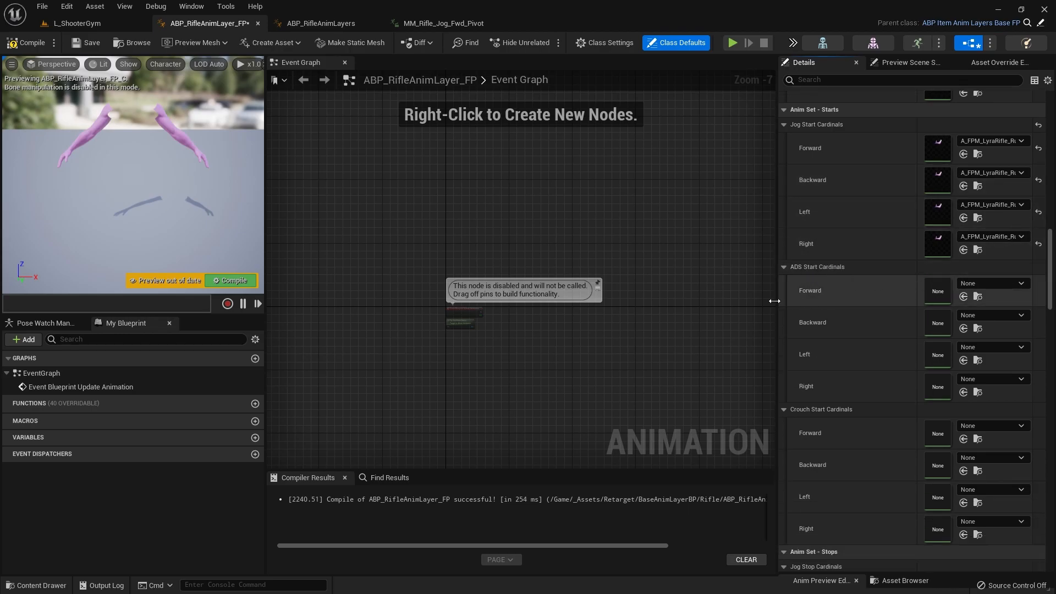
key(ctrl+space)
drag(369, 406, 958, 298)
click(963, 328)
click(963, 360)
click(963, 392)
Step: Assign A_FPM_LyraRifle_Crouch_WalkStart to all four Crouch Start Cardinals directions
scroll(883, 320, down, 3)
key(ctrl+space)
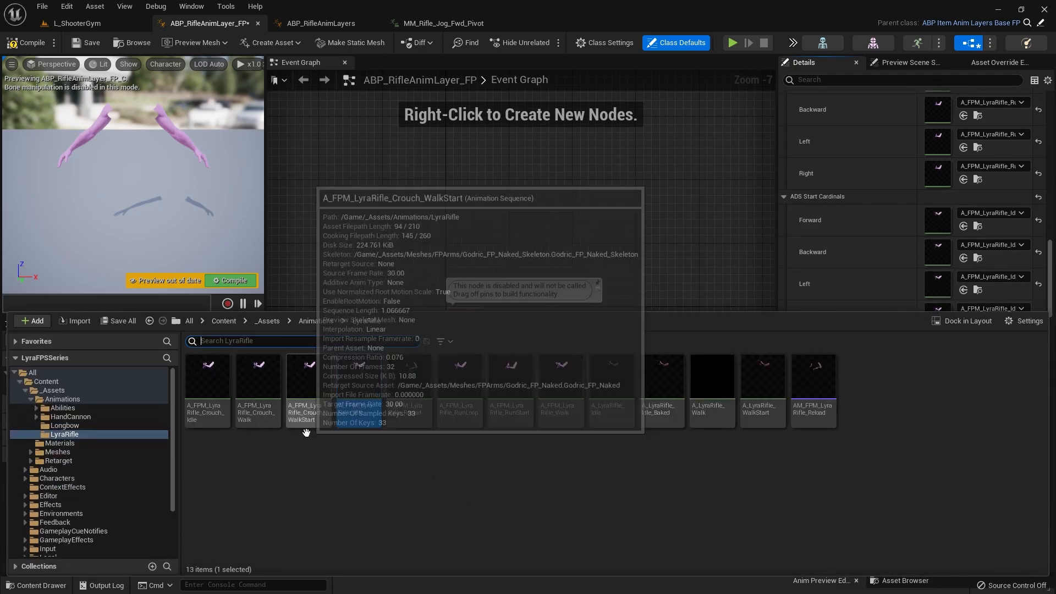
click(829, 308)
click(964, 368)
click(963, 400)
click(964, 432)
click(963, 464)
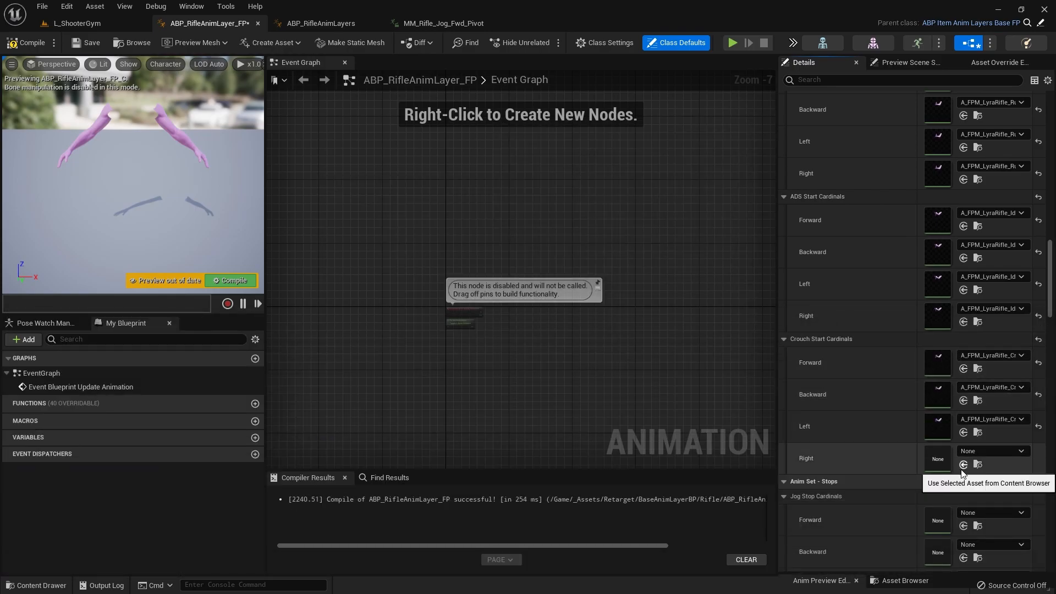
Step: Assign A_FPM_LyraRifle_Idle to the Forward, Backward, Left and Right slots of Jog Stop Cardinals
scroll(852, 385, down, 8)
scroll(825, 341, down, 4)
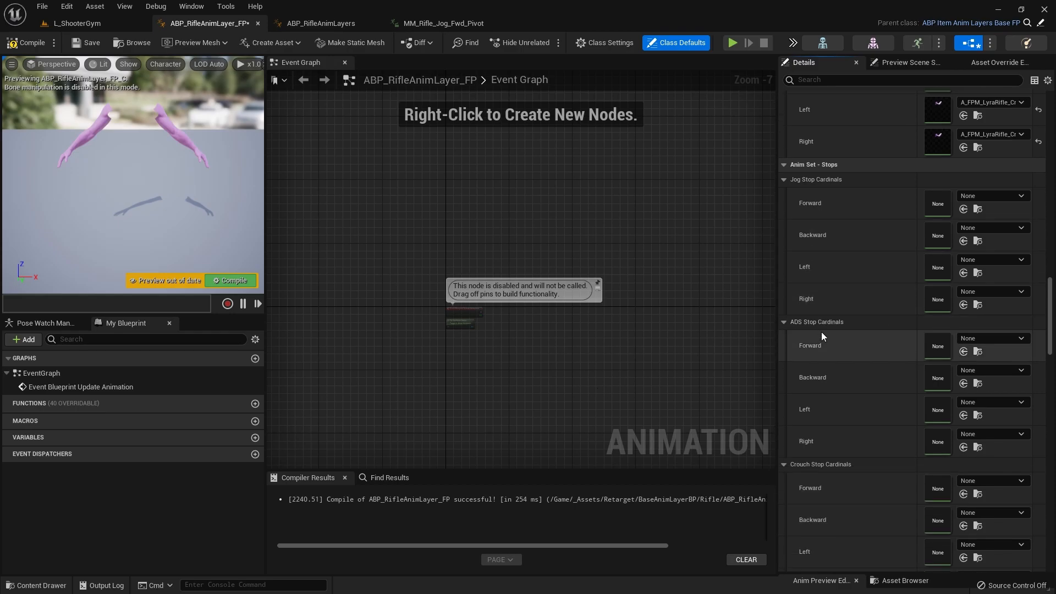
key(ctrl+space)
click(358, 407)
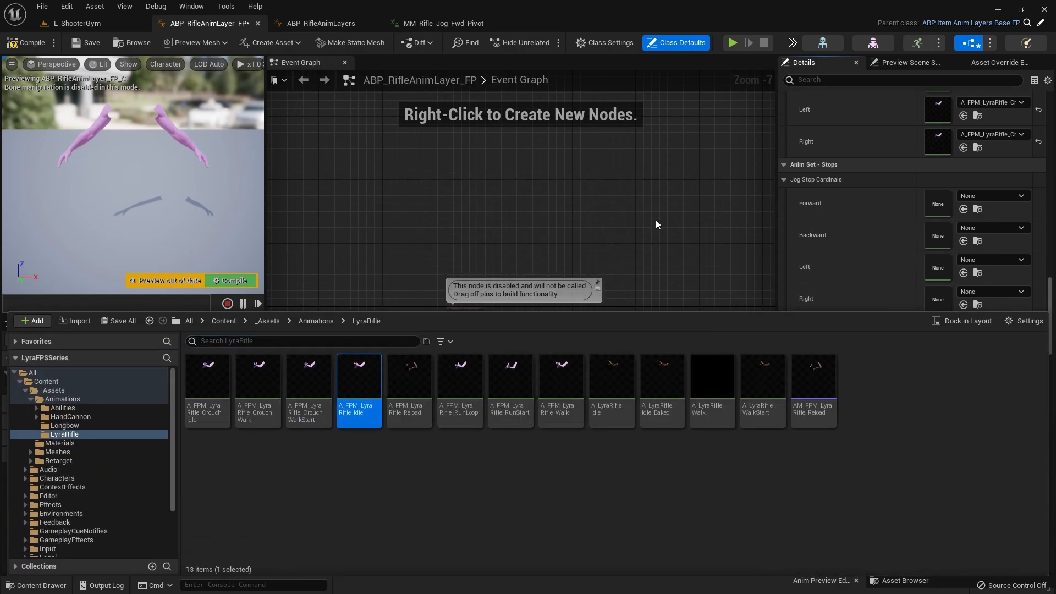
click(844, 266)
click(963, 209)
click(963, 241)
click(963, 273)
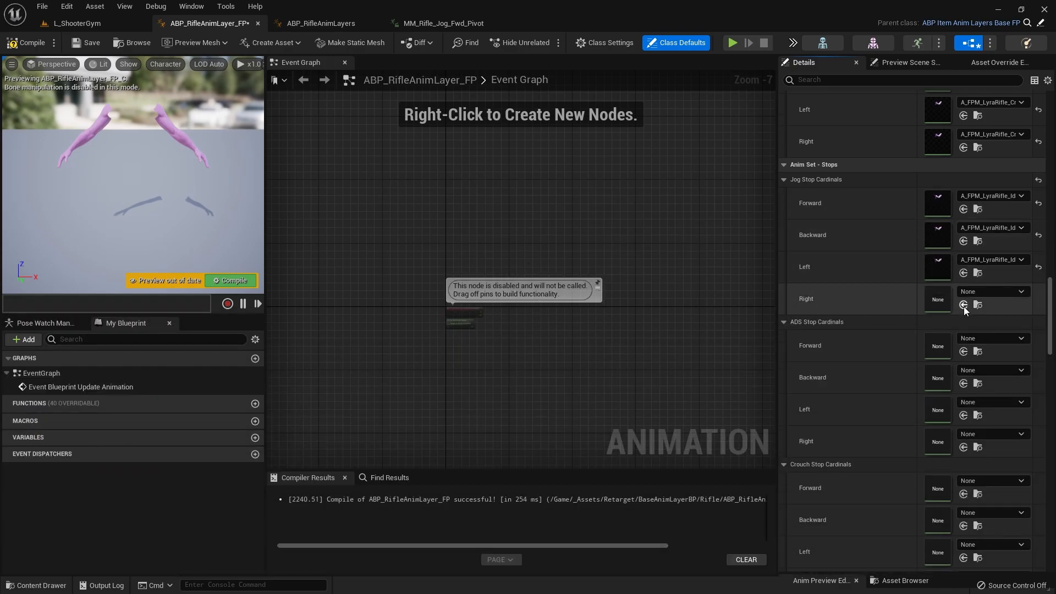
click(963, 305)
Step: Assign the same A_FPM_LyraRifle_Idle animation to all four ADS Stop Cardinals directions
click(963, 351)
click(963, 384)
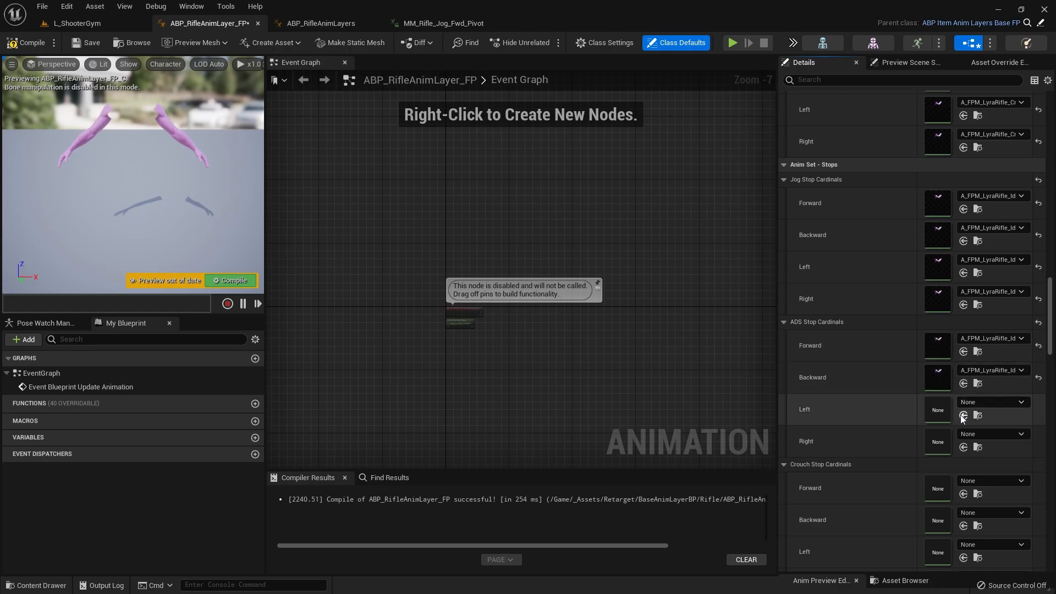
click(963, 415)
click(963, 447)
Step: Fill all four Crouch Stop Cardinals directions with A_FPM_LyraRifle_Idle
scroll(965, 490, down, 2)
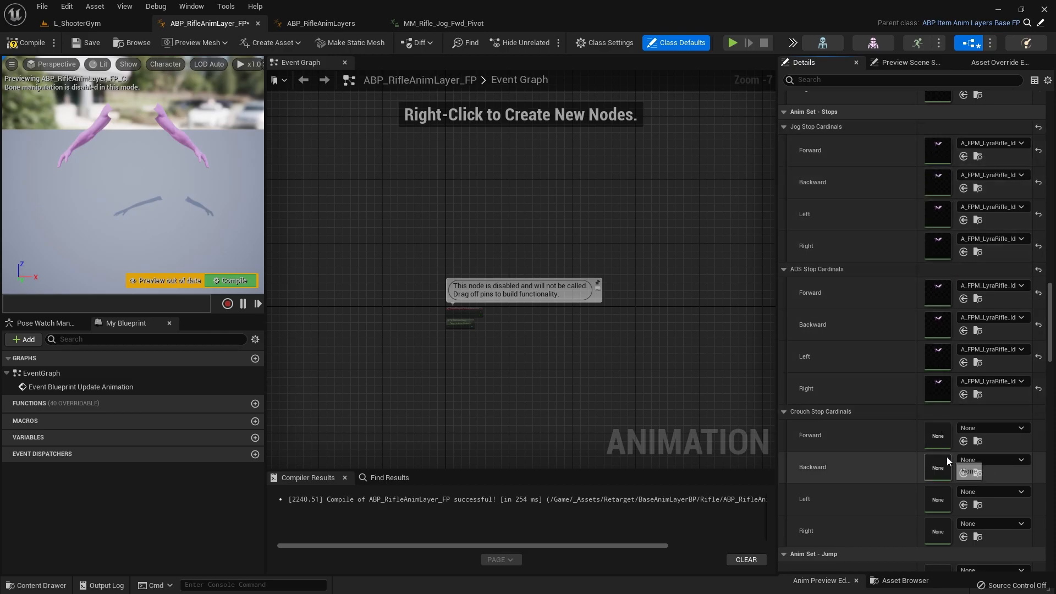
click(963, 441)
click(963, 473)
click(963, 505)
click(963, 537)
Step: Assign A_FPM_LyraRifle_Idle to the Jump Start, Jump Apex, Jump Fall Land, Jump Start Loop and Jump Fall Loop slots
scroll(883, 422, down, 5)
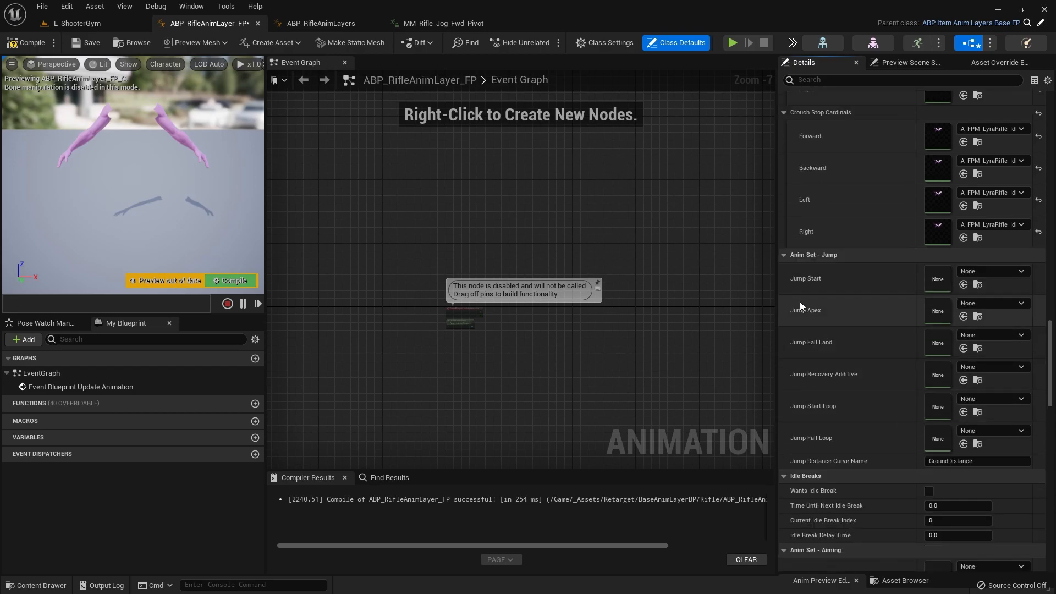
click(962, 284)
click(962, 316)
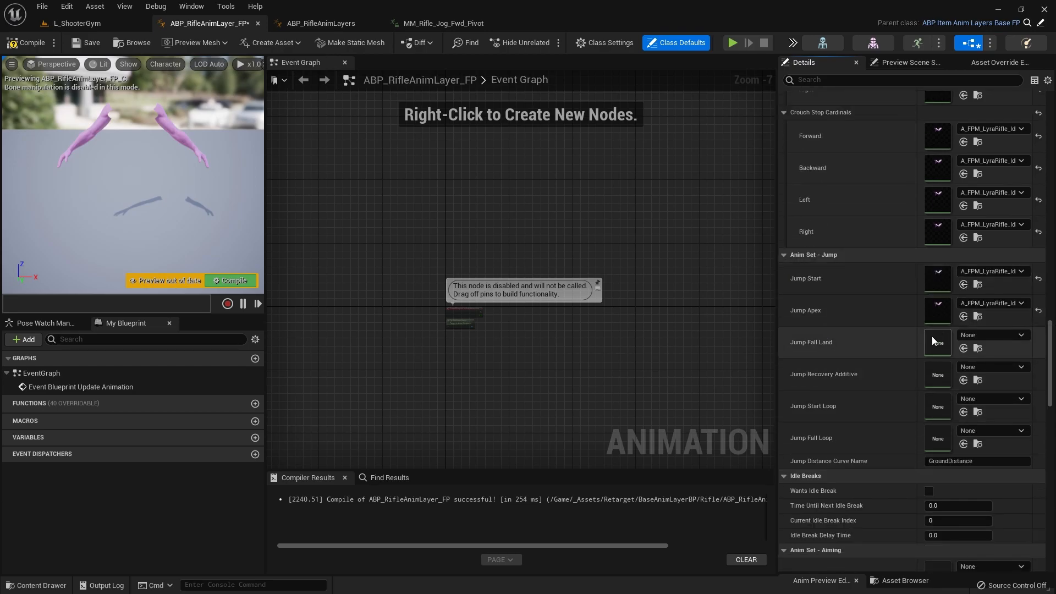
click(962, 348)
click(962, 411)
click(962, 444)
Step: Look through the remaining class defaults, from Idle Breaks and Aiming down to Turn In Place, for animation slots still needing an asset
scroll(868, 372, down, 3)
scroll(878, 322, down, 2)
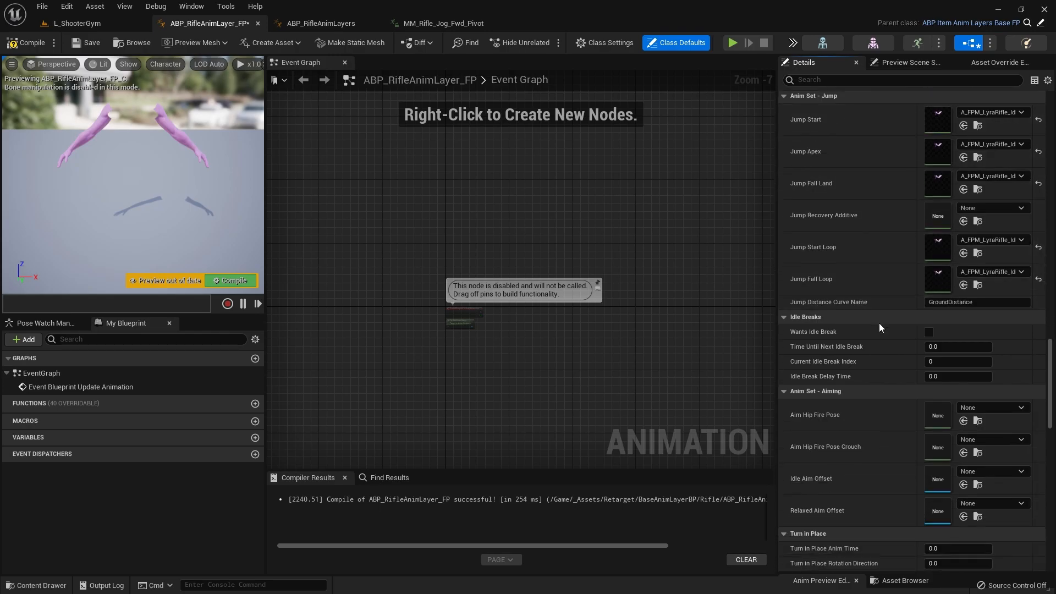
scroll(873, 404, down, 2)
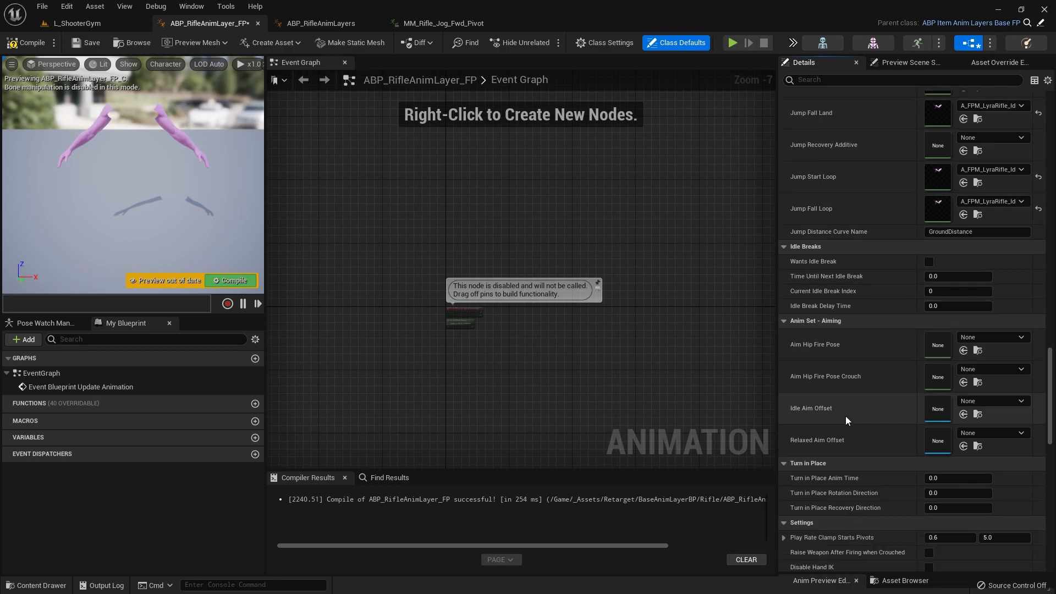
scroll(851, 401, down, 2)
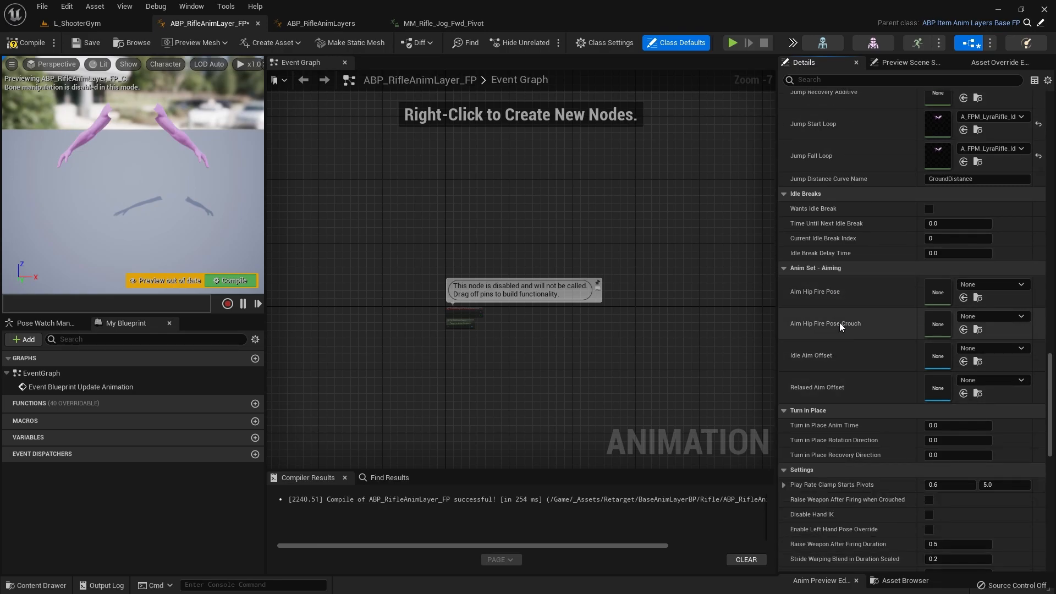
scroll(844, 286, down, 5)
scroll(840, 361, down, 1)
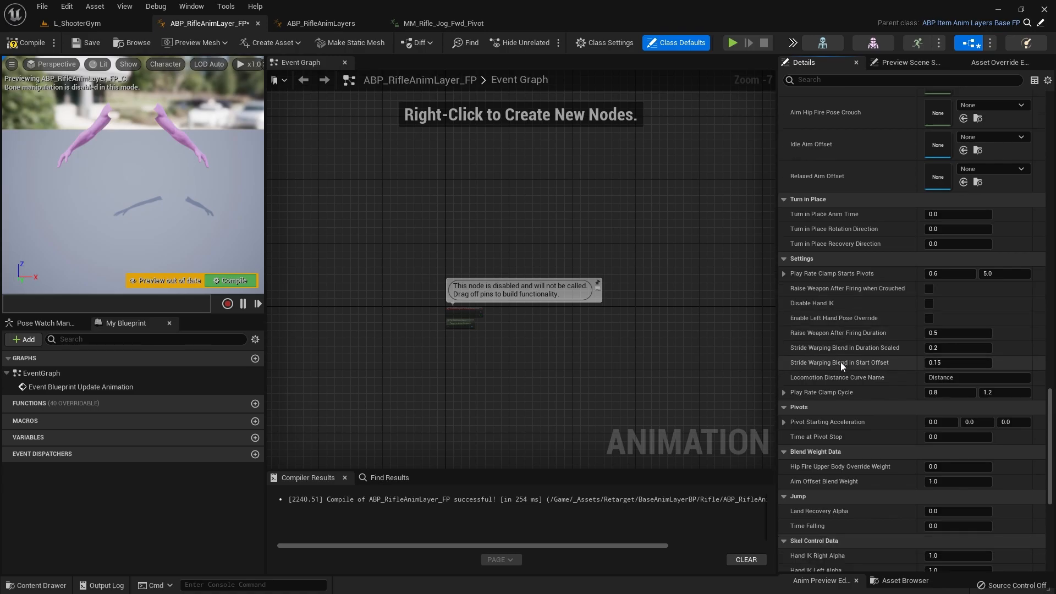
scroll(832, 364, down, 1)
scroll(833, 364, down, 8)
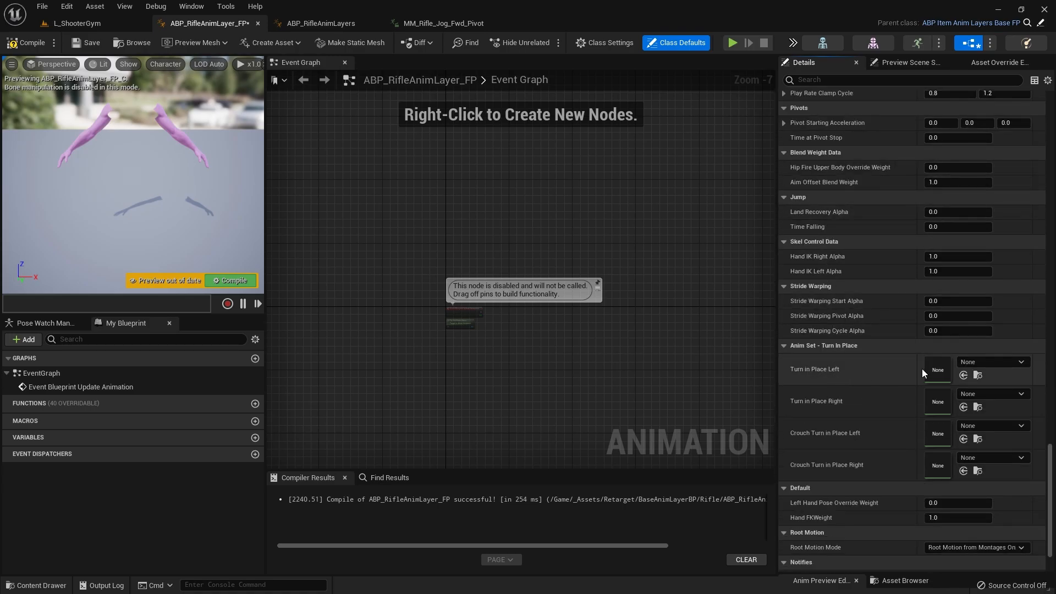
Step: Assign A_FPM_LyraRifle_Idle to the left and right Turn in Place slots, standing and crouched, and compile the blueprint
click(964, 375)
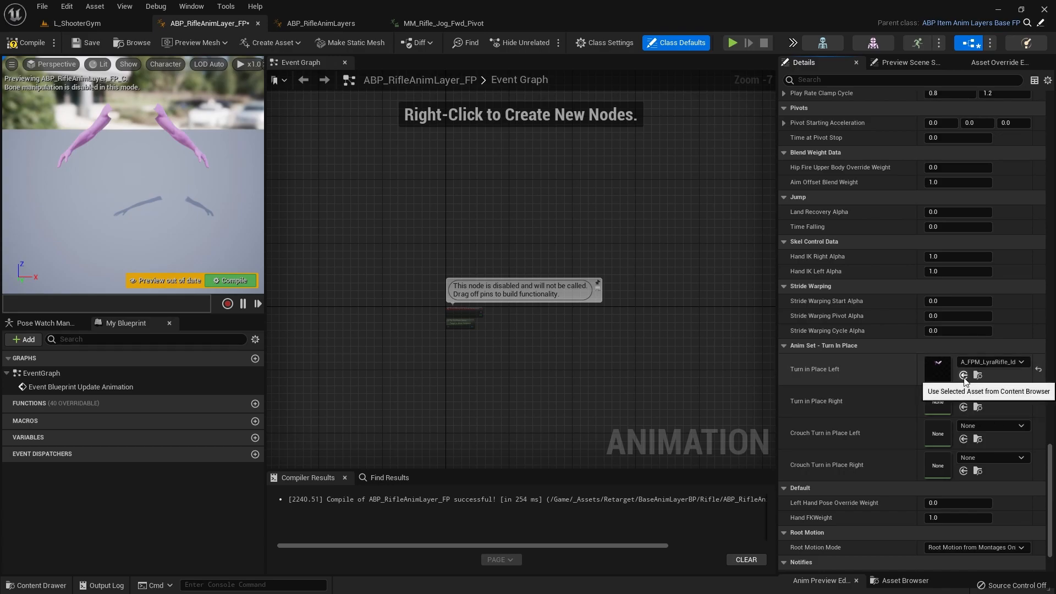
click(963, 407)
click(962, 439)
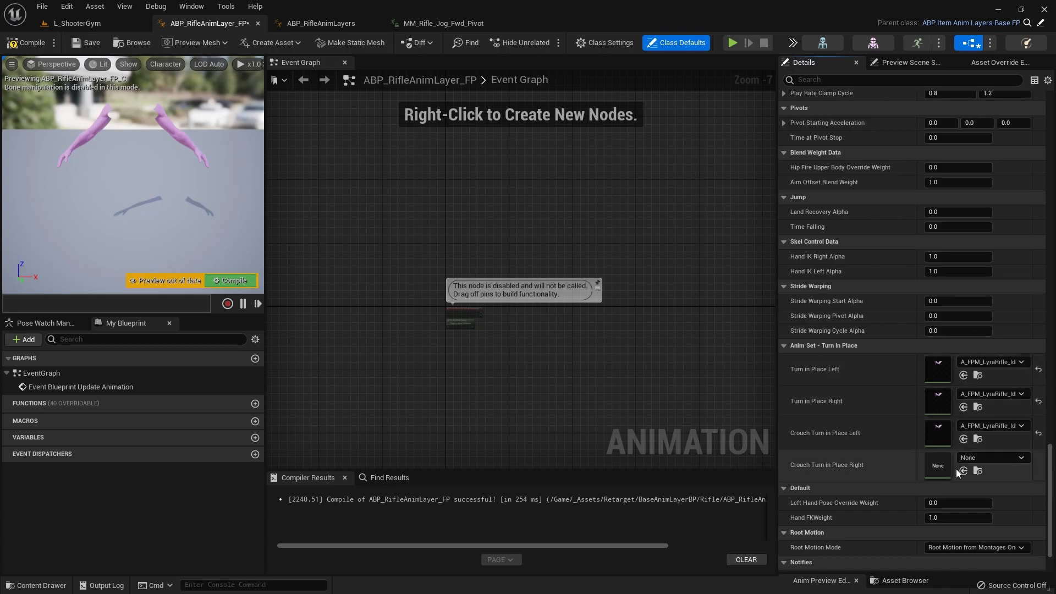
click(962, 471)
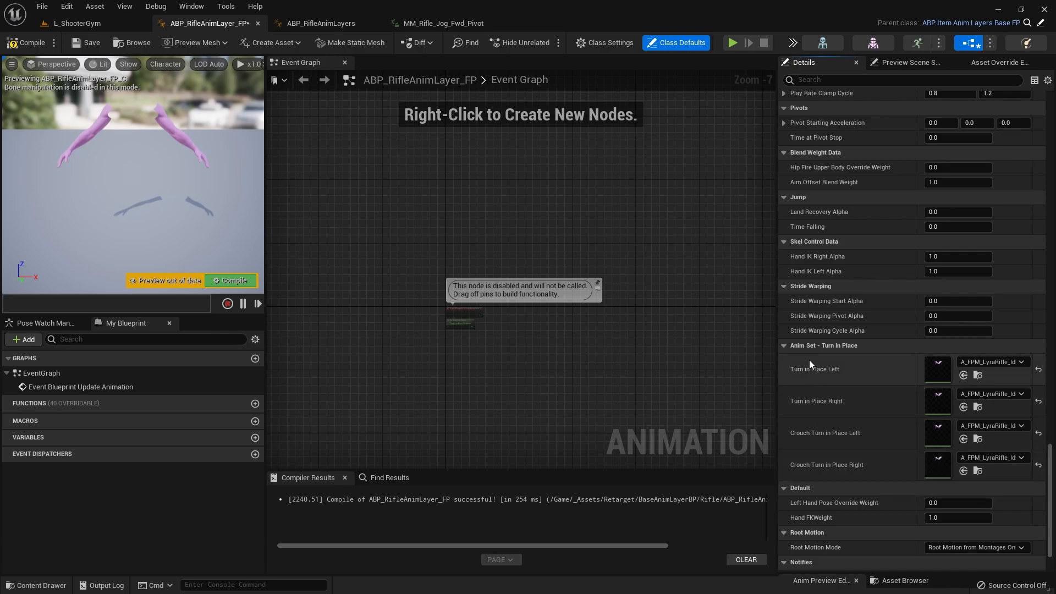
scroll(843, 411, down, 3)
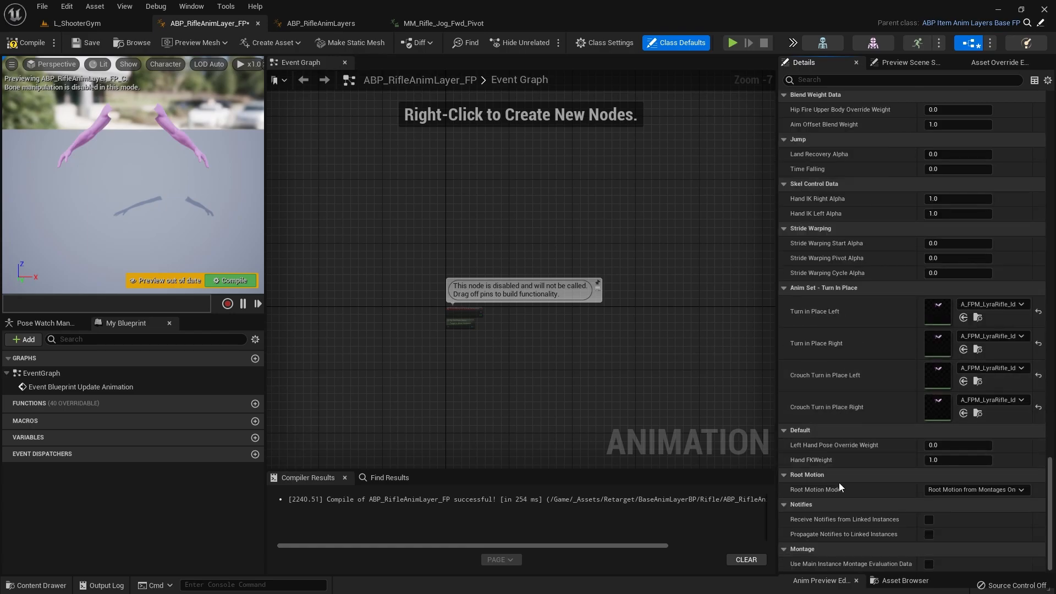
scroll(856, 358, up, 5)
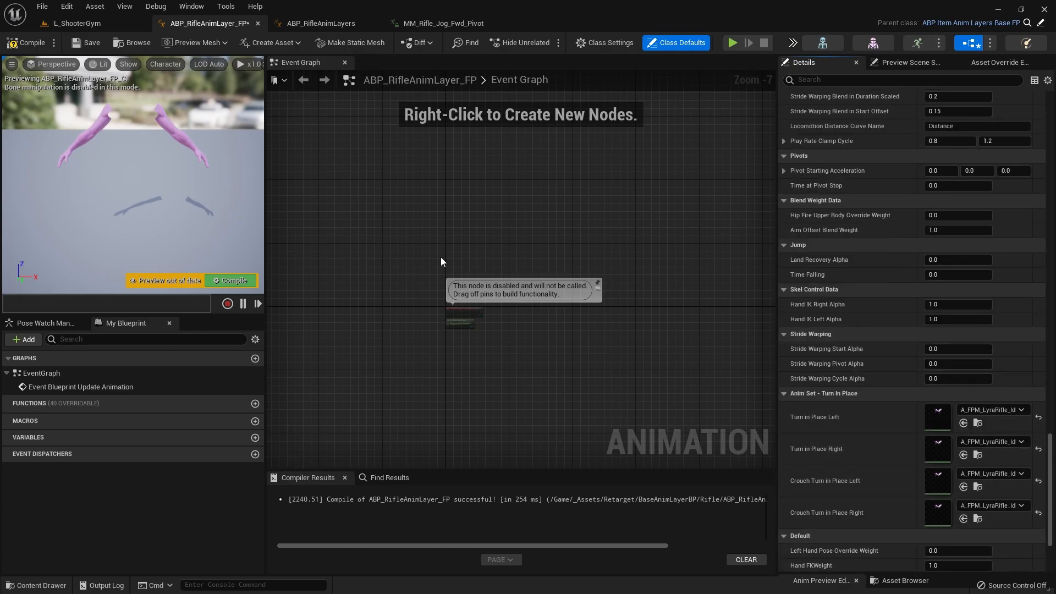
click(35, 42)
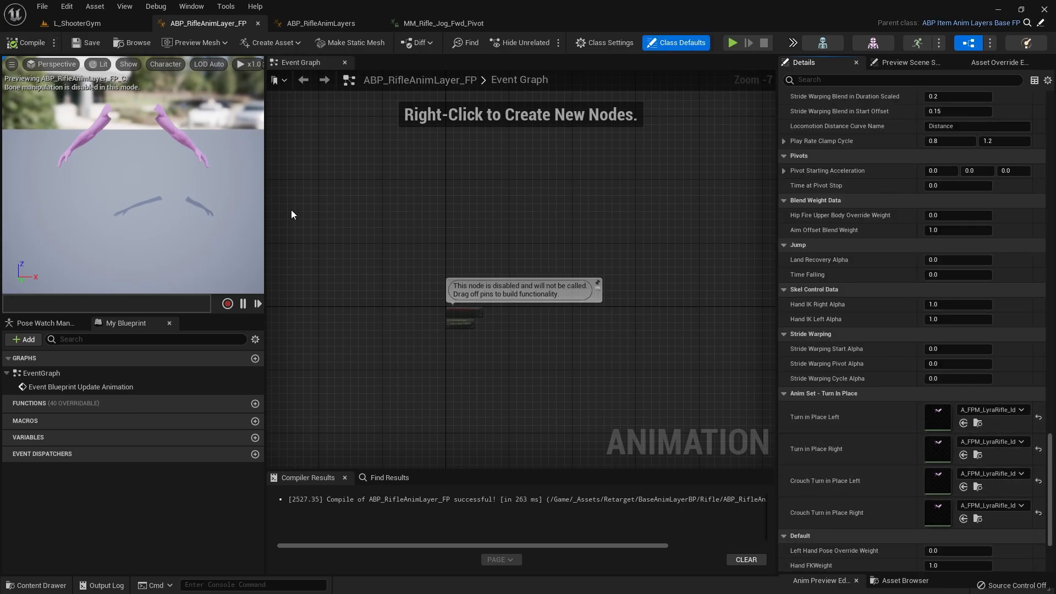
Step: Return to the L_ShooterGym level and open B_Hero_ShooterMannequin from the Game folder of the ShooterCore Content plugin
click(64, 26)
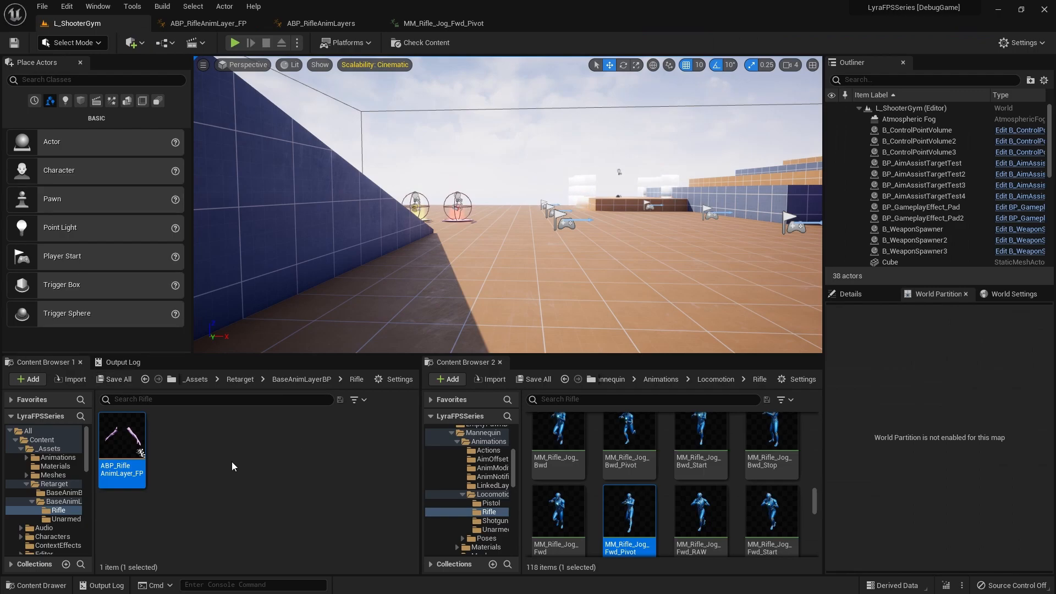
scroll(490, 489, up, 5)
scroll(541, 480, up, 5)
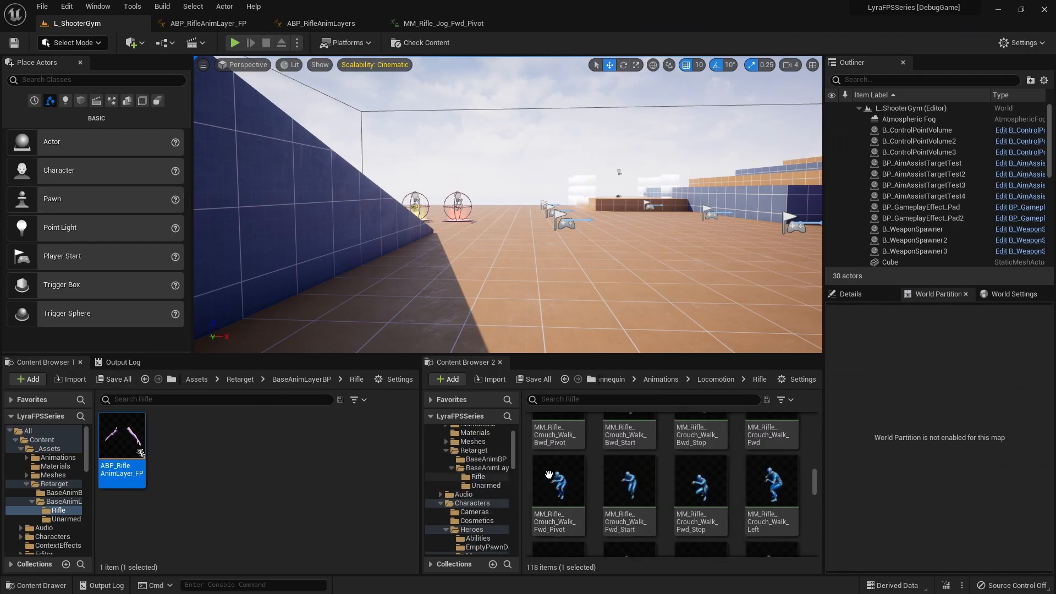
scroll(542, 480, up, 3)
scroll(470, 457, up, 2)
click(463, 432)
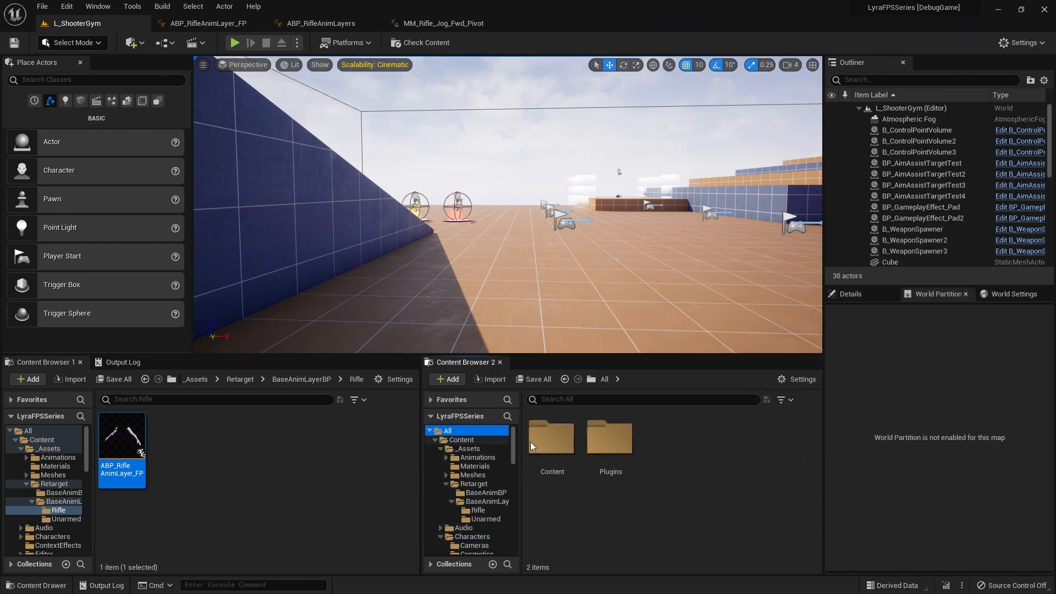
double_click(627, 439)
double_click(554, 511)
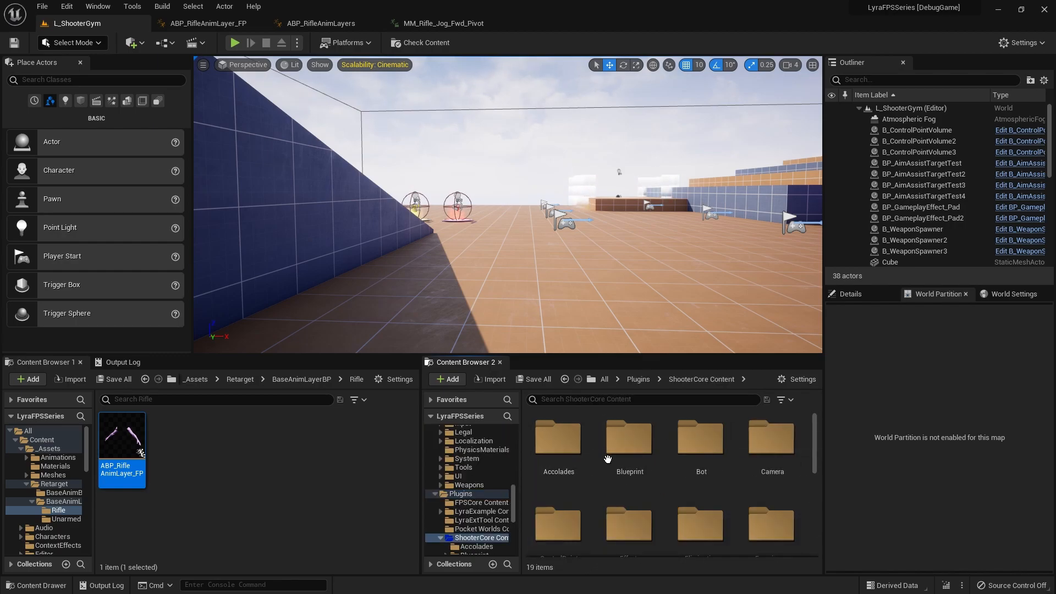
scroll(699, 471, down, 2)
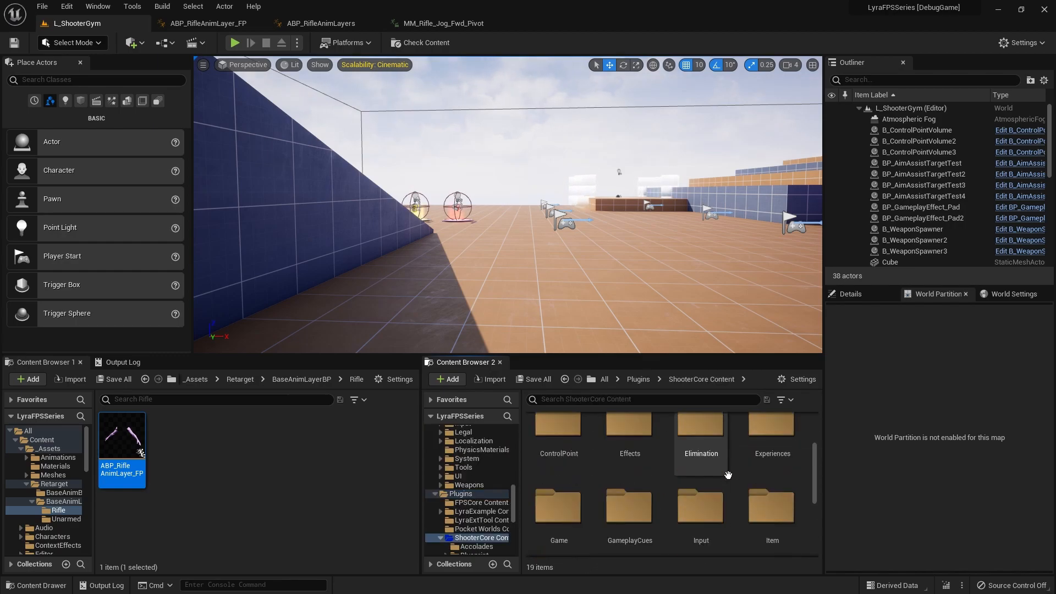
double_click(556, 508)
click(637, 441)
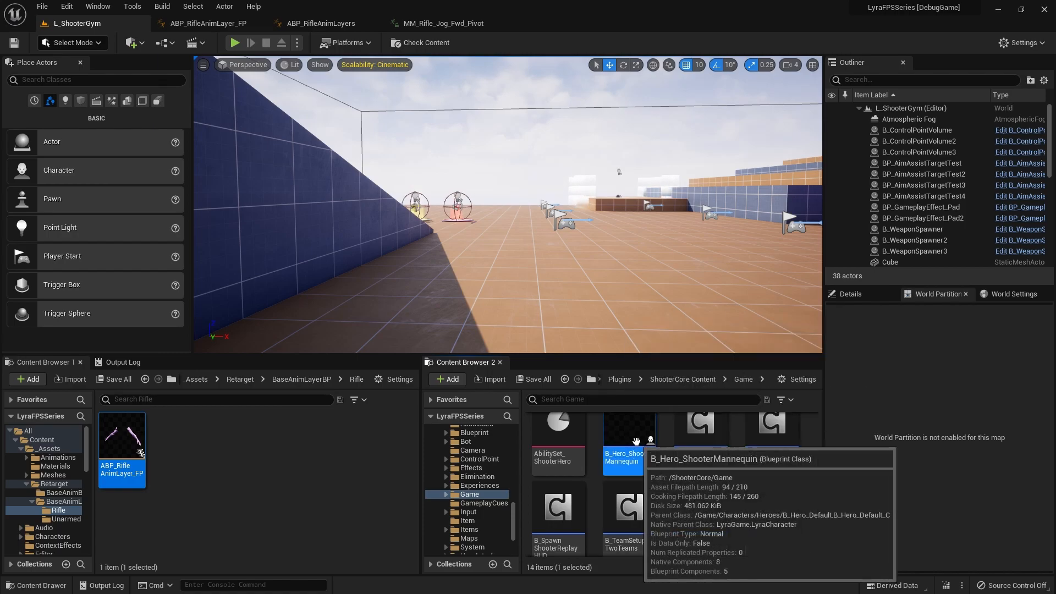
double_click(614, 445)
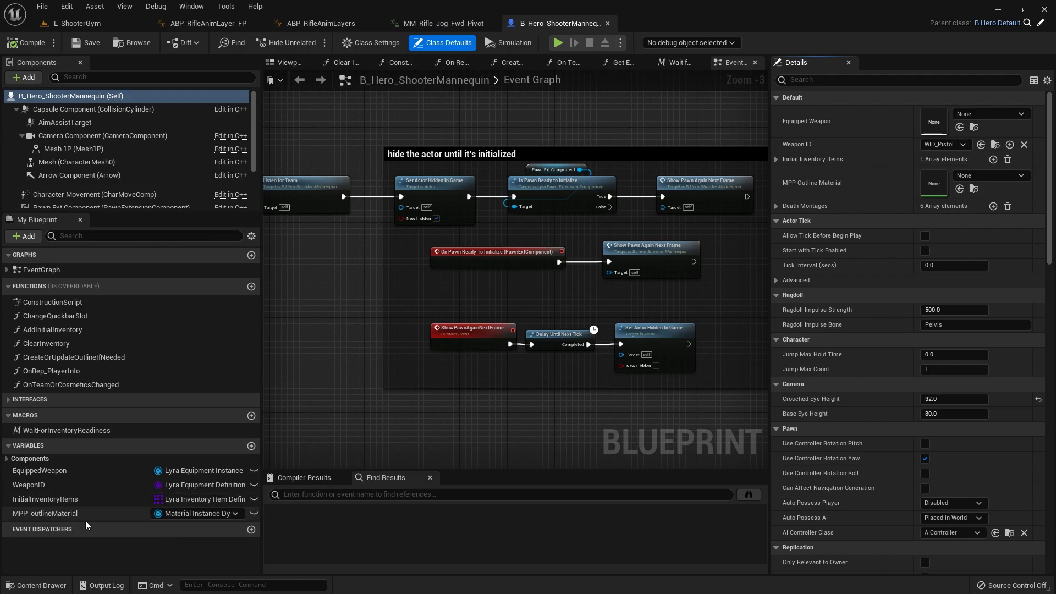
Step: Set the first default entry of InitialInventoryItems to the rifle item definition, then compile and save the hero blueprint
click(61, 499)
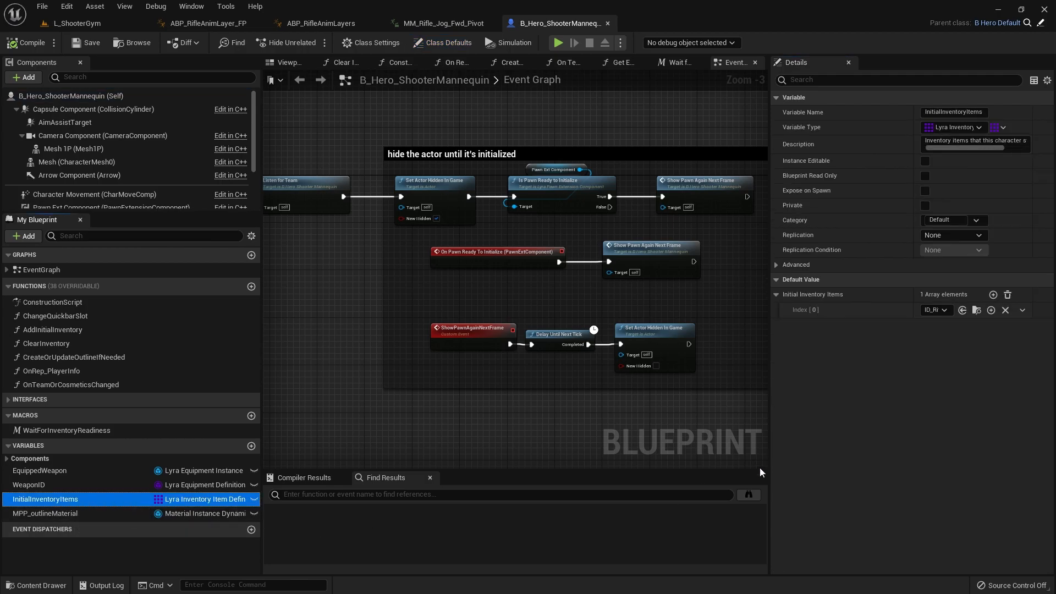
click(933, 310)
click(936, 385)
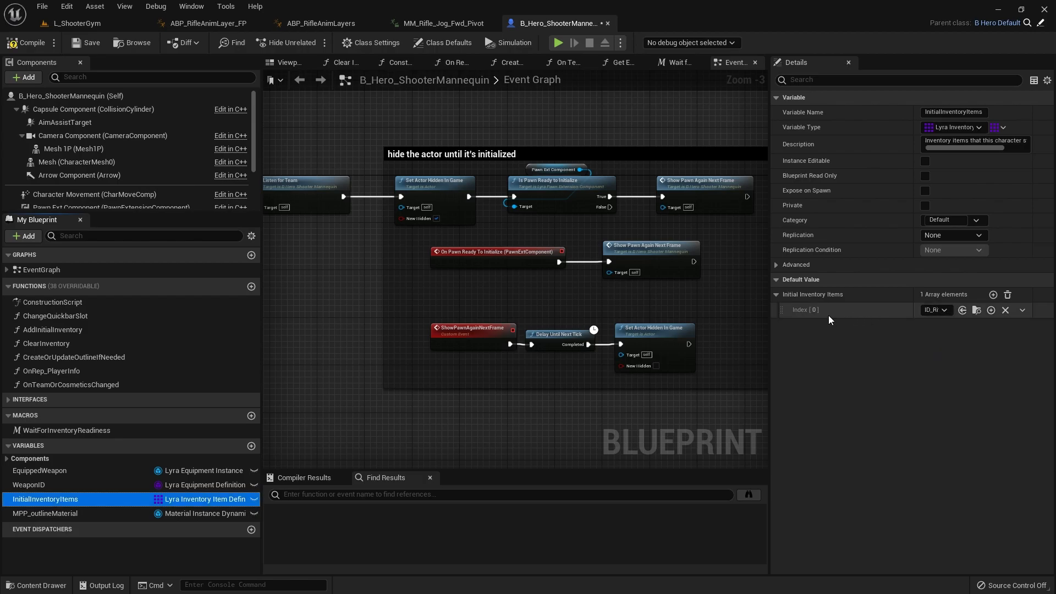
click(13, 44)
key(ctrl+s)
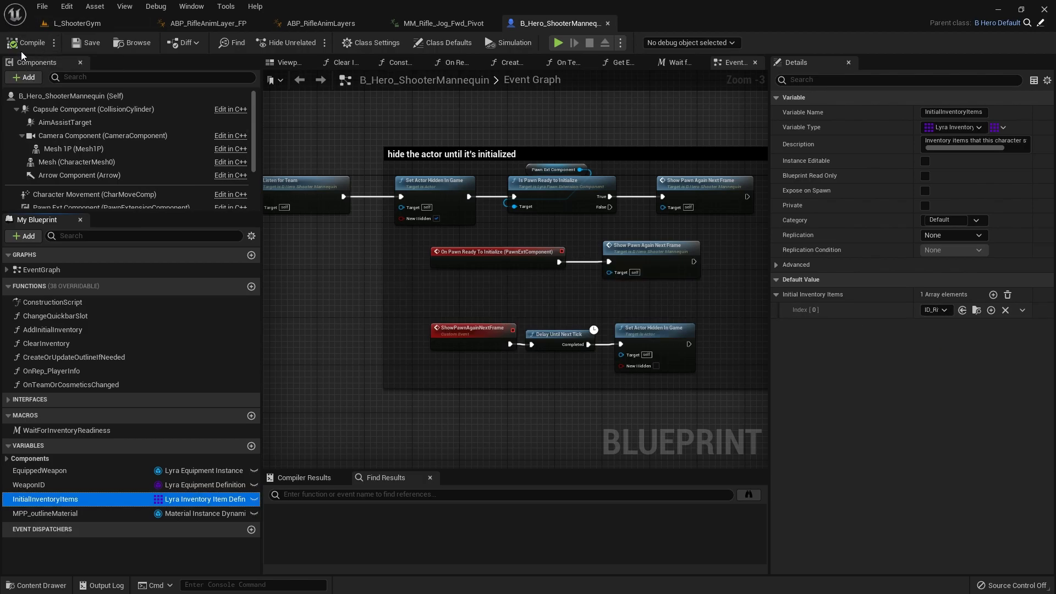
Step: Return to the L_ShooterGym level and open the B_Rifle blueprint from ShooterCore Content's Weapons/Rifle folder
click(83, 24)
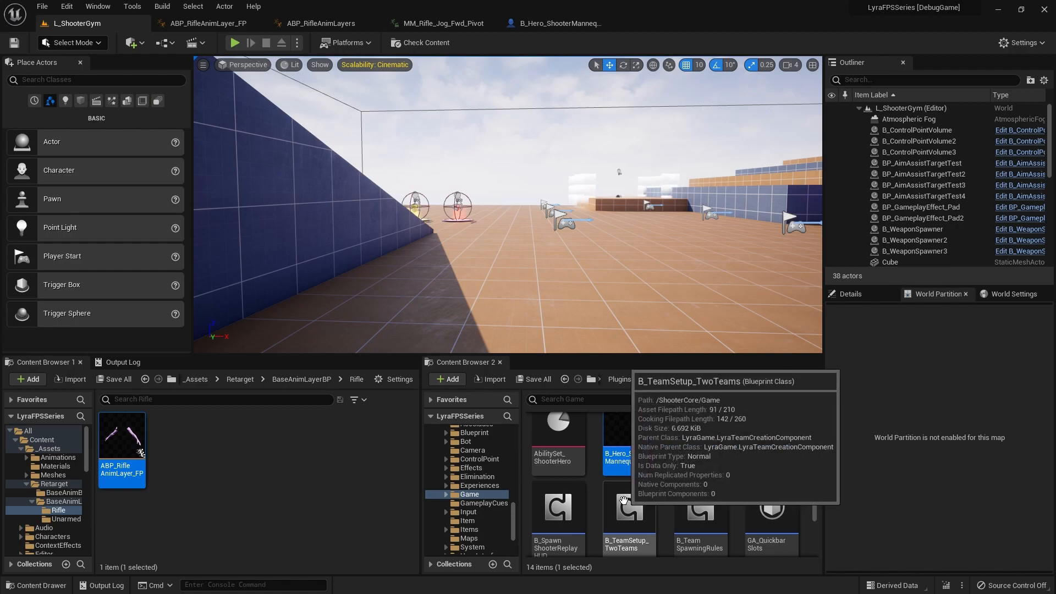
scroll(628, 494, up, 2)
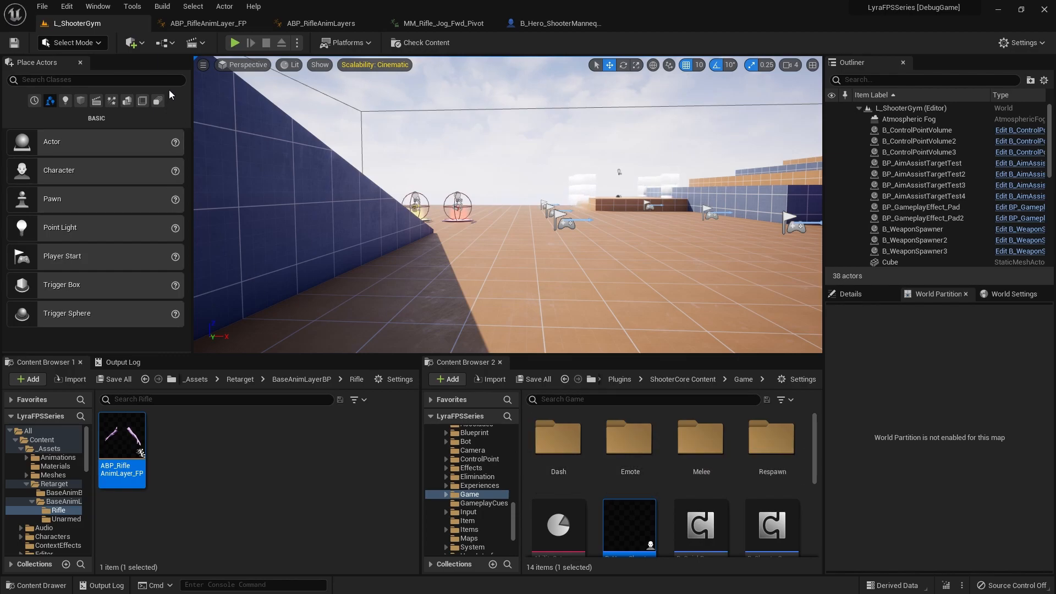
scroll(646, 470, down, 2)
scroll(647, 470, up, 2)
scroll(647, 470, down, 2)
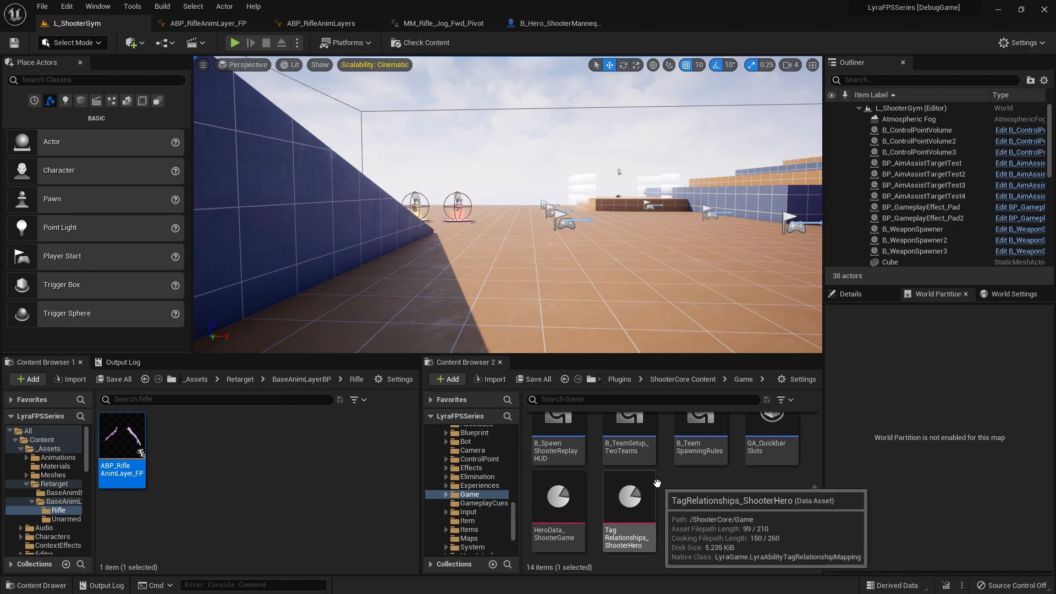
scroll(562, 458, up, 2)
scroll(474, 543, down, 3)
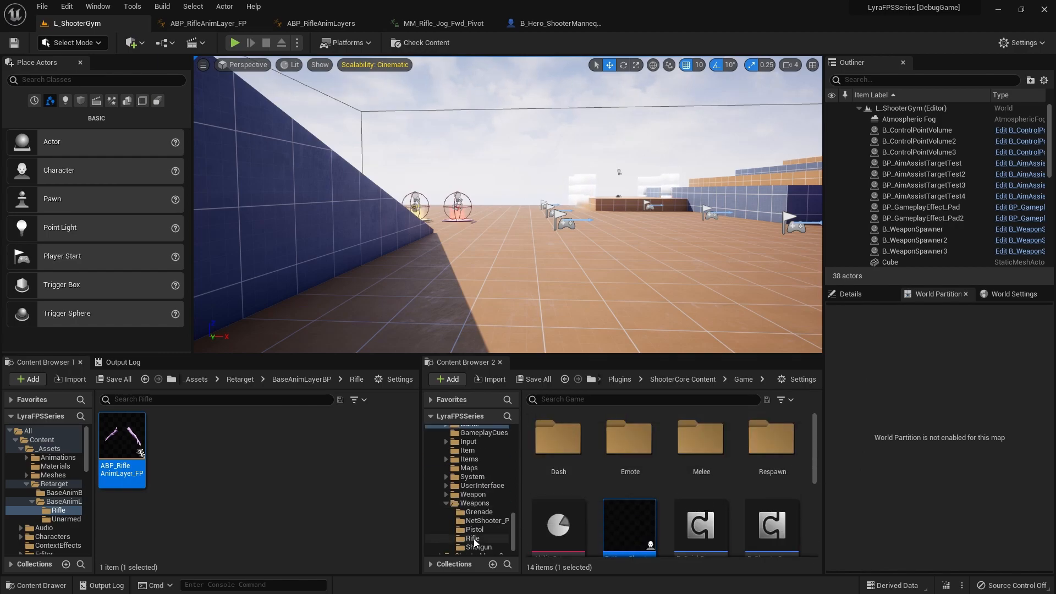
click(473, 502)
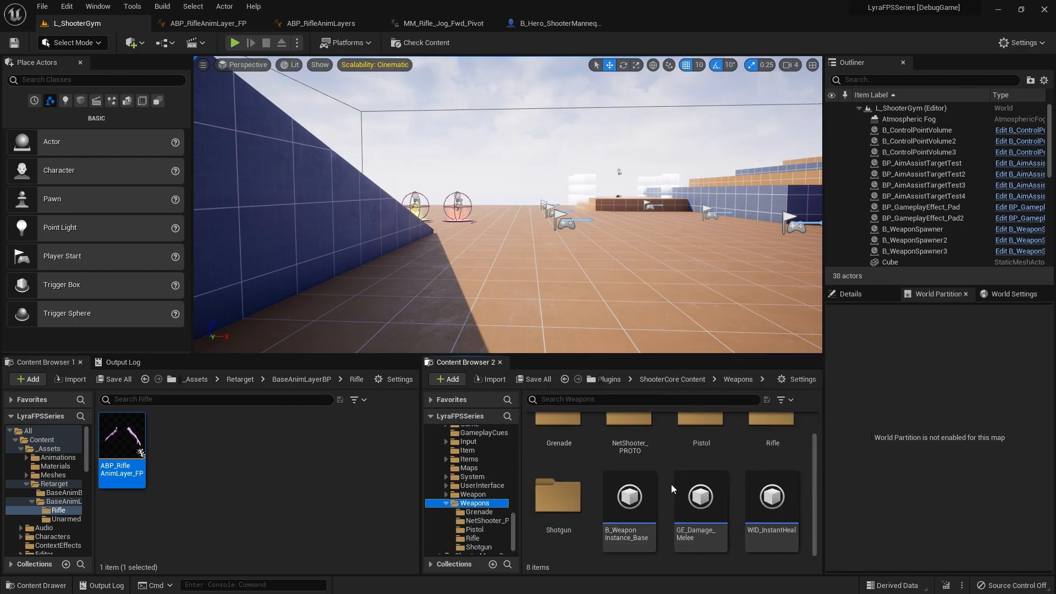
double_click(754, 446)
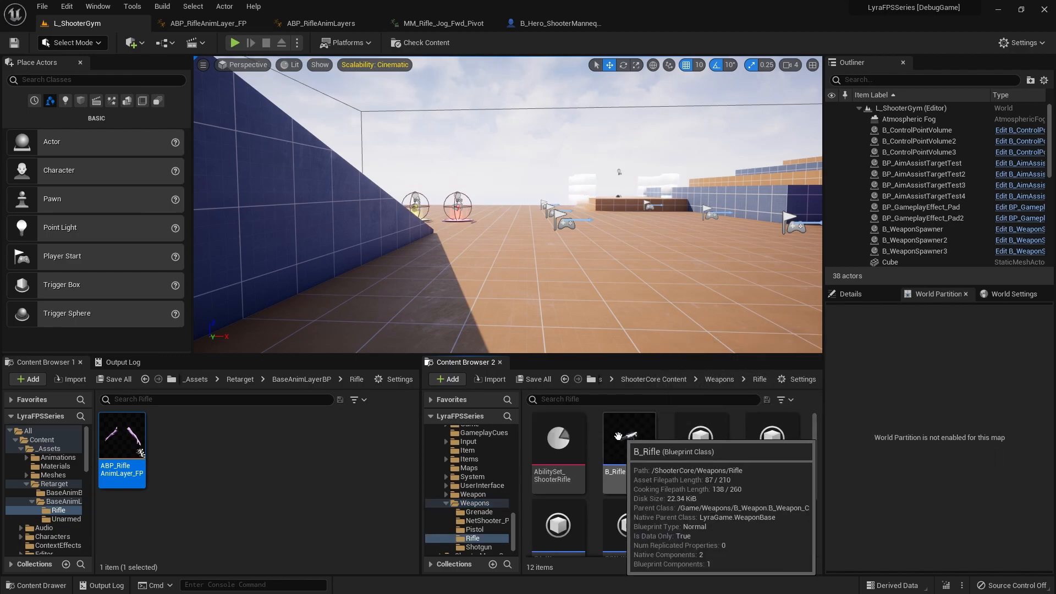
click(632, 452)
double_click(630, 454)
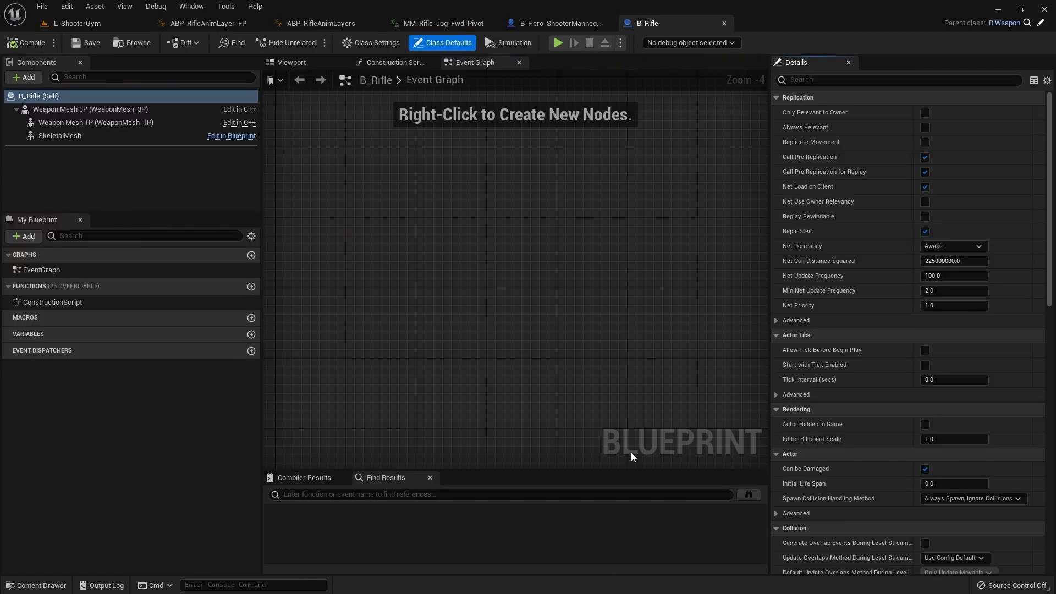
Step: Clear the Anim Class of B_Rifle's SkeletalMesh component by setting it to None
click(65, 137)
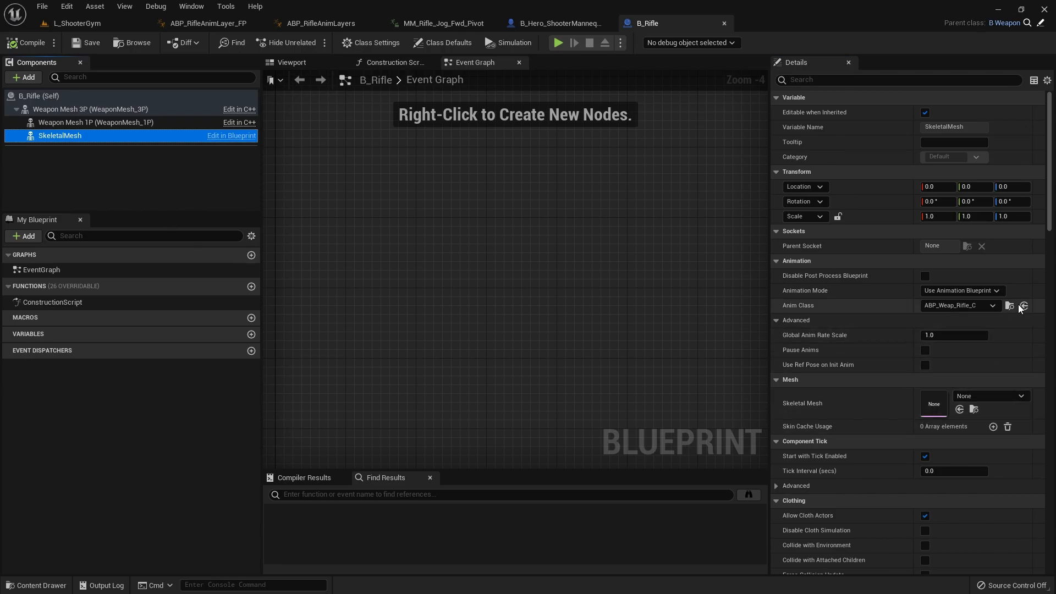
click(993, 306)
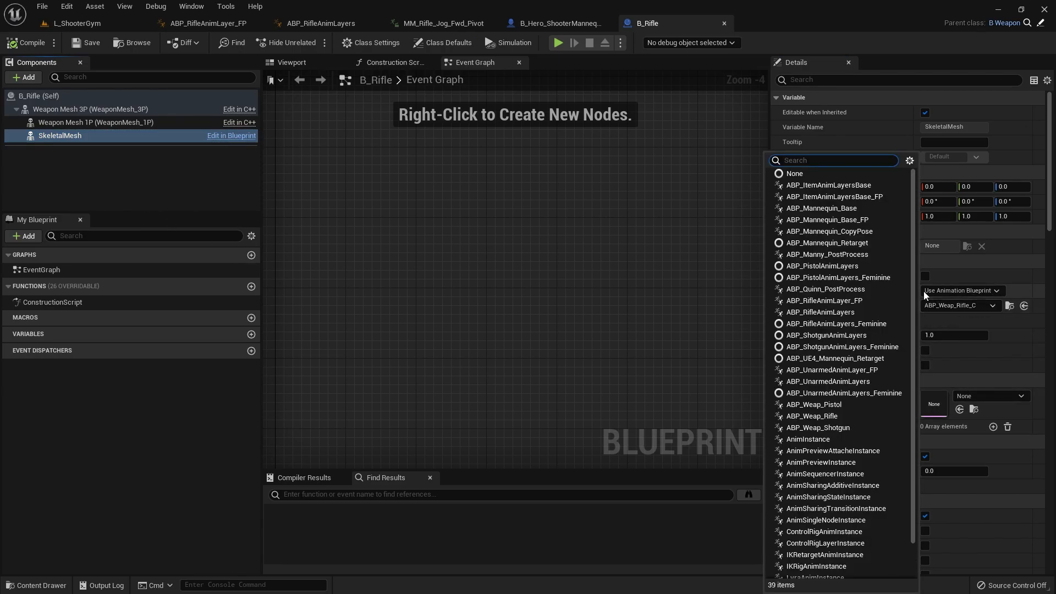
click(799, 175)
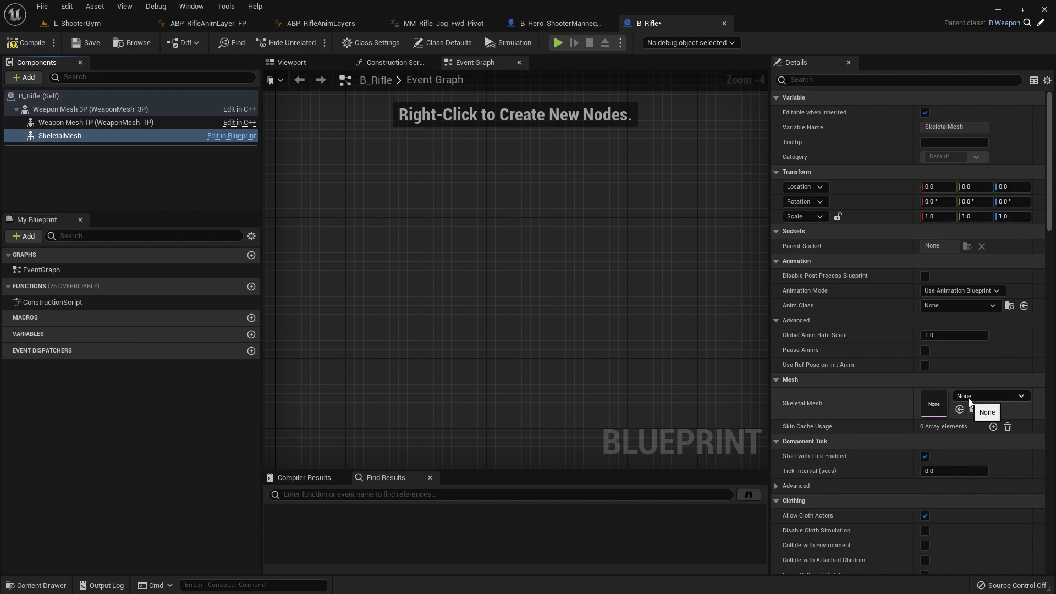
click(966, 399)
click(960, 308)
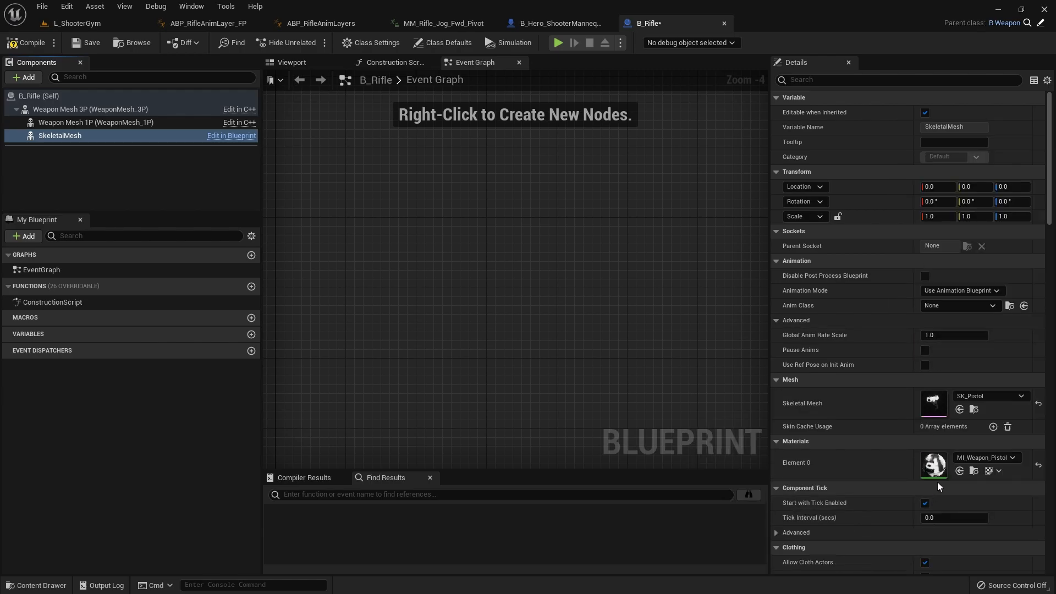
click(1038, 406)
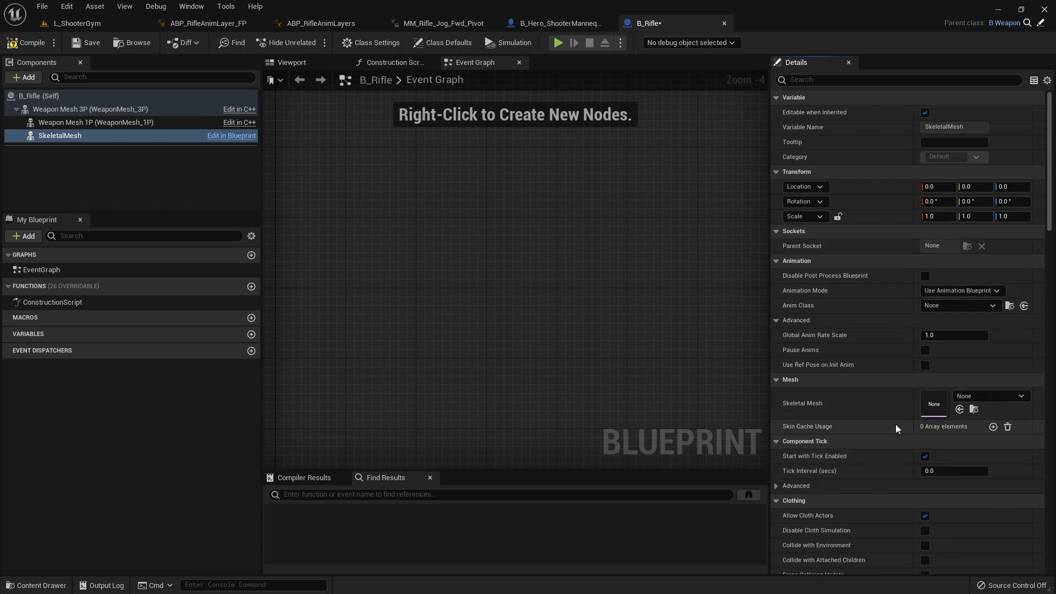
Step: Compile and save B_Rifle, then play-test the L_ShooterGym level to check the first-person rifle arms, and stop the session
key(ctrl+s)
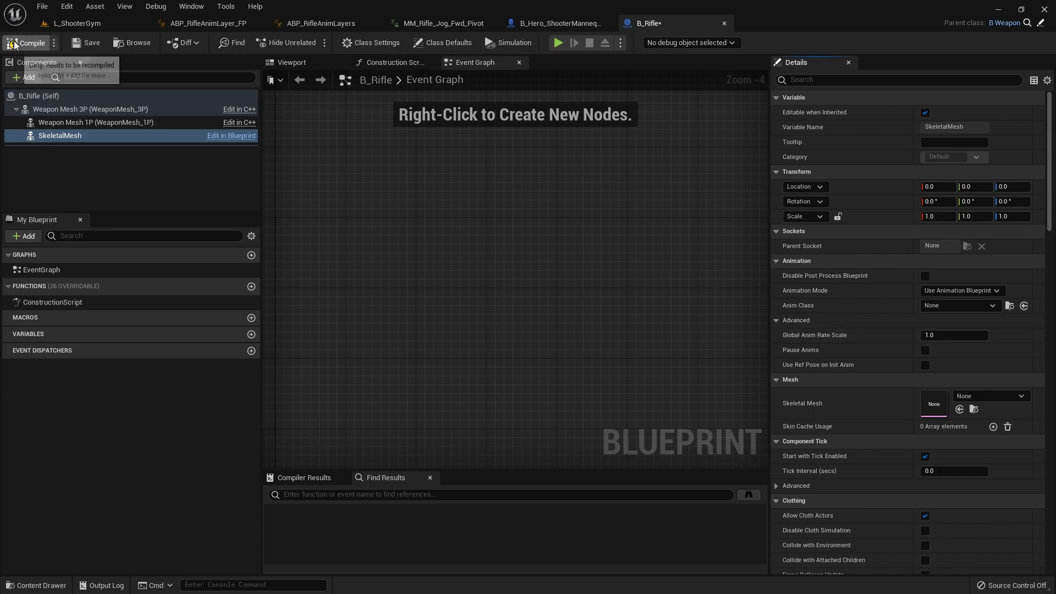
click(78, 25)
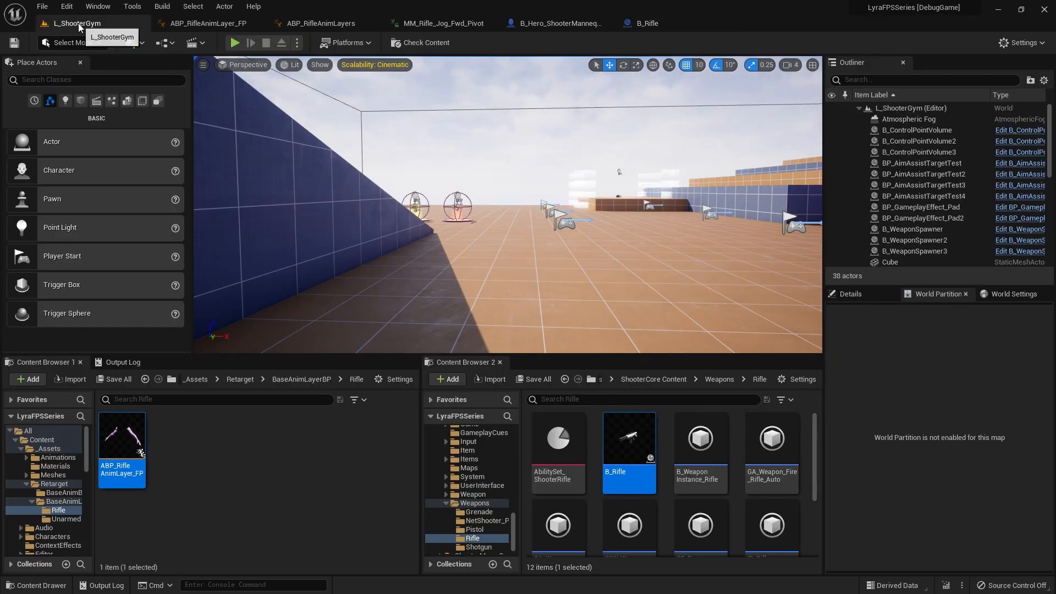
click(235, 43)
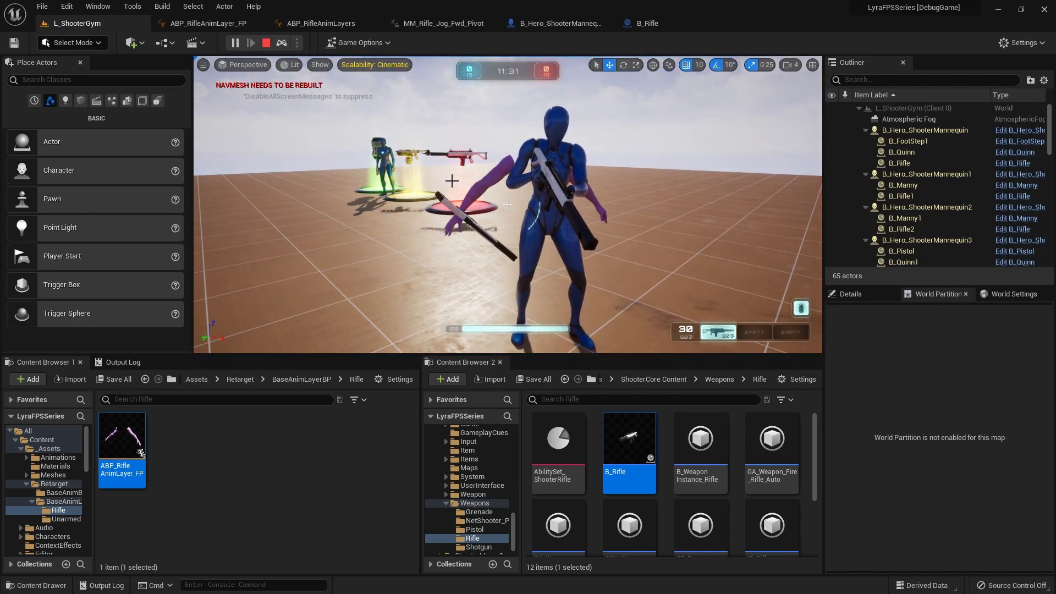
click(266, 43)
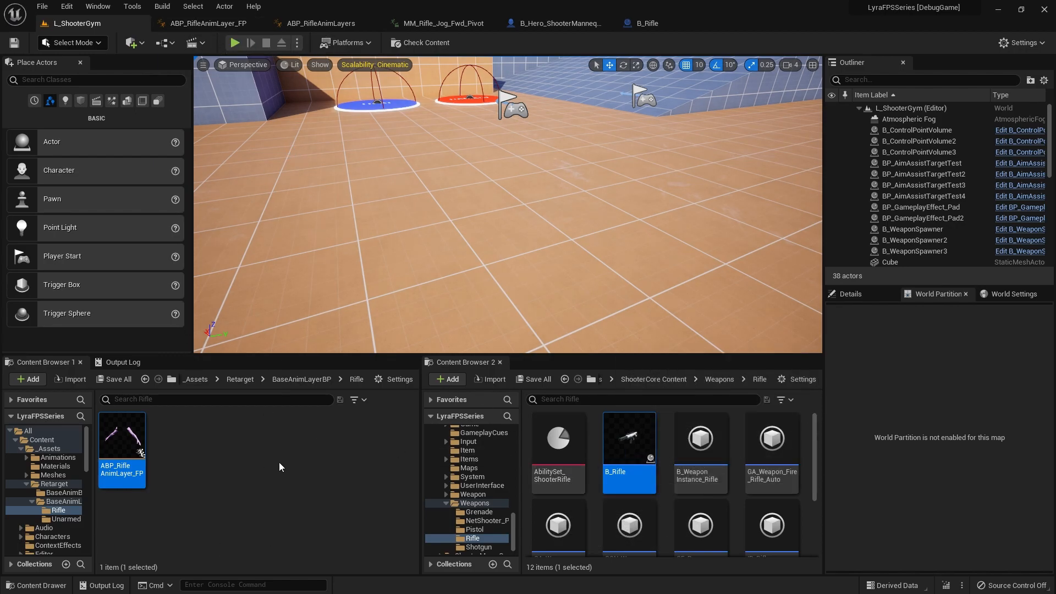
Step: Browse the project's folders through to Characters/Heroes/Mannequin/Animations to examine the mannequin animation blueprints
scroll(440, 467, up, 15)
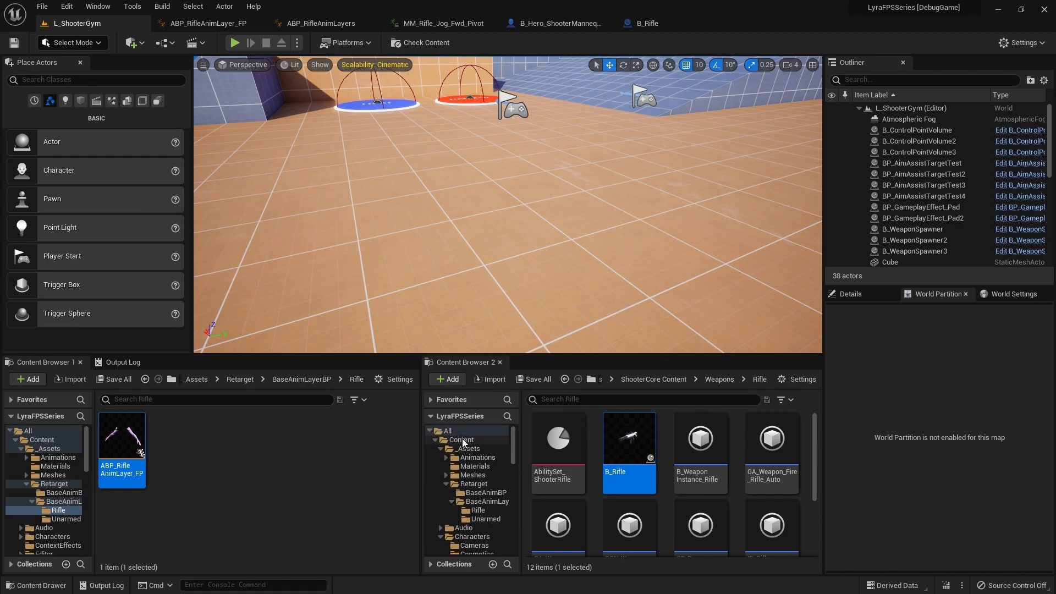
click(451, 431)
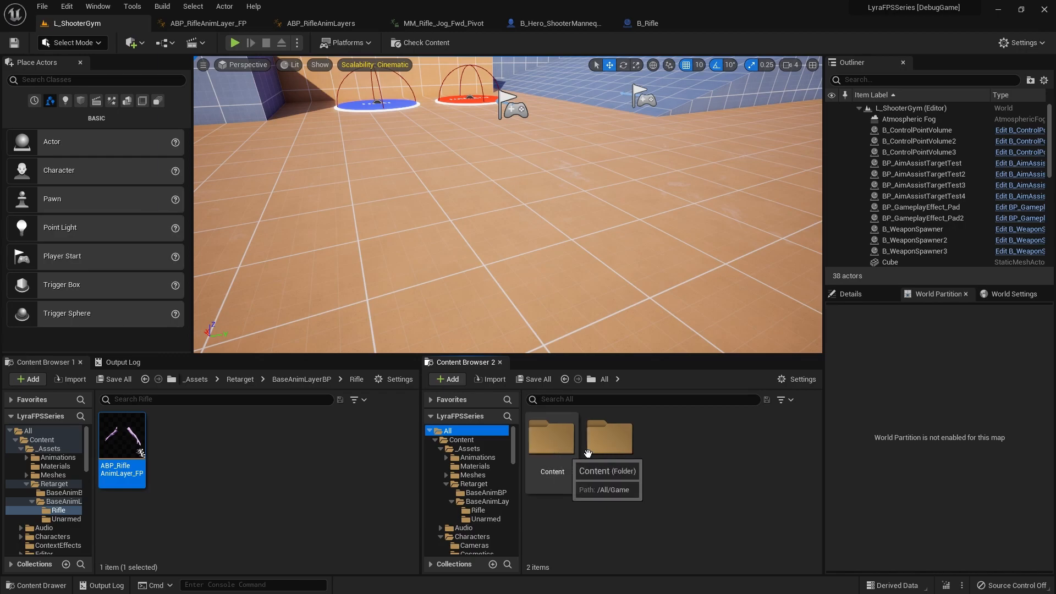
double_click(609, 439)
scroll(473, 447, up, 10)
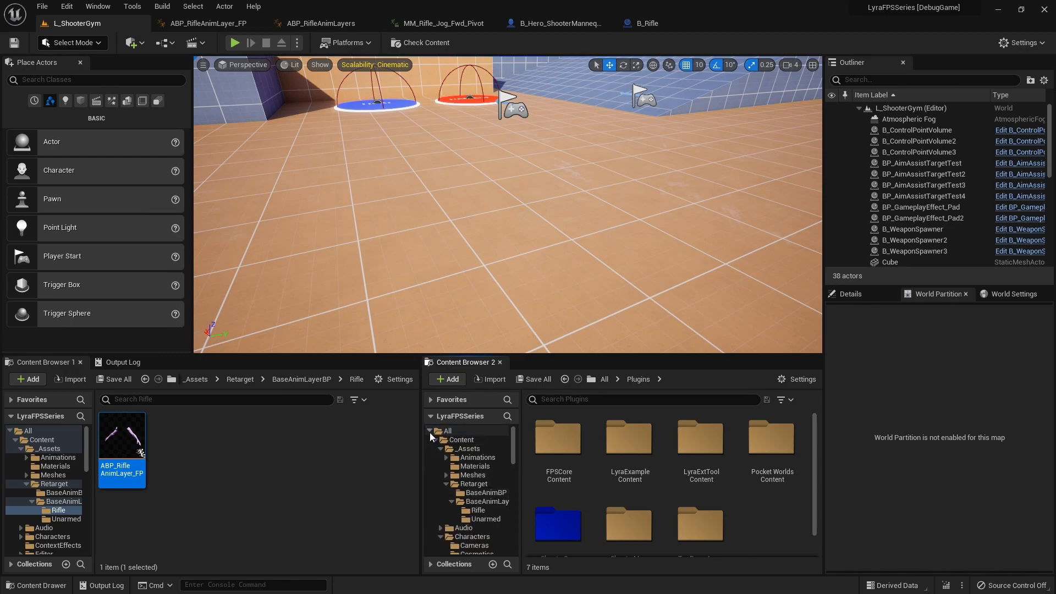
click(431, 434)
click(454, 442)
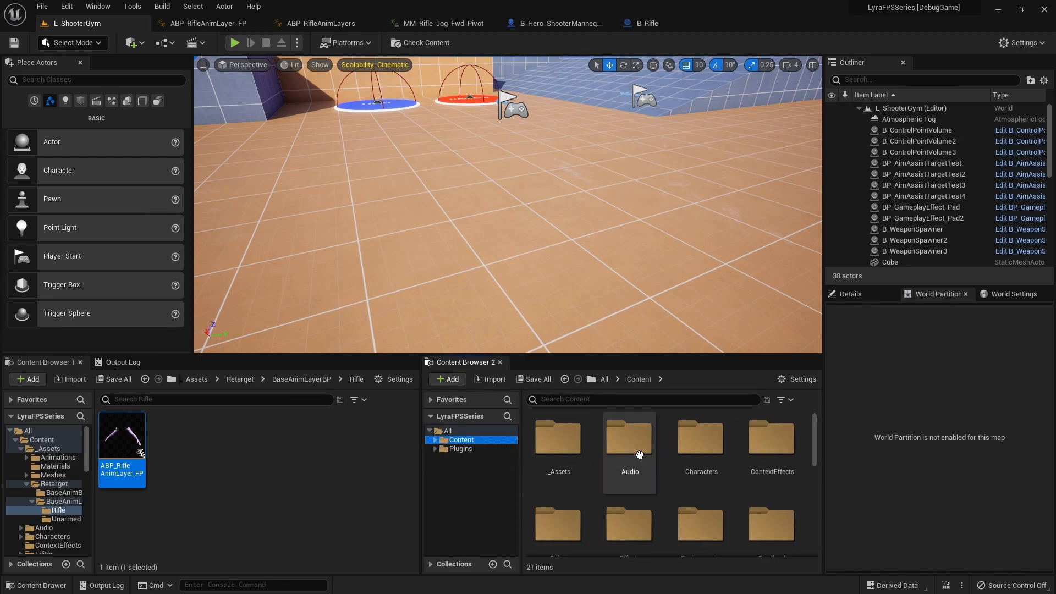
double_click(707, 440)
double_click(667, 443)
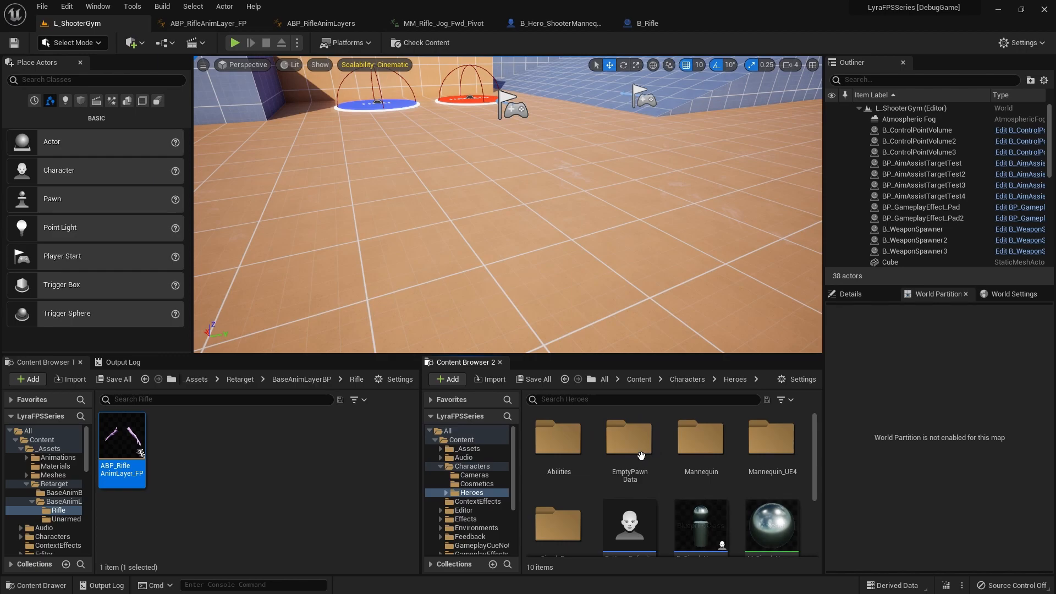
scroll(682, 468, down, 1)
scroll(681, 468, up, 1)
double_click(700, 437)
double_click(559, 440)
scroll(653, 474, down, 3)
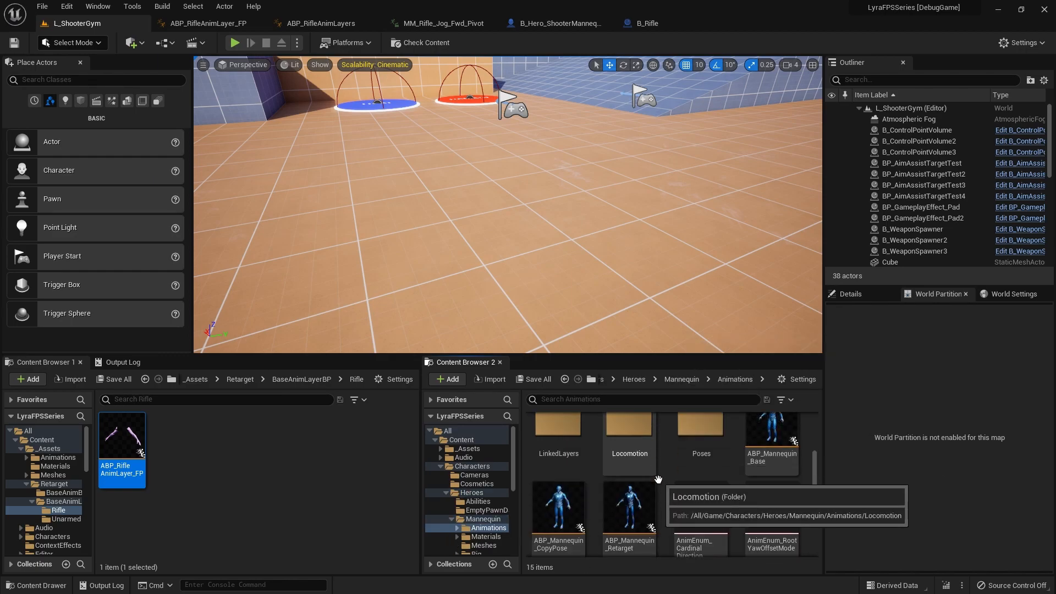
scroll(638, 489, up, 3)
scroll(560, 489, down, 2)
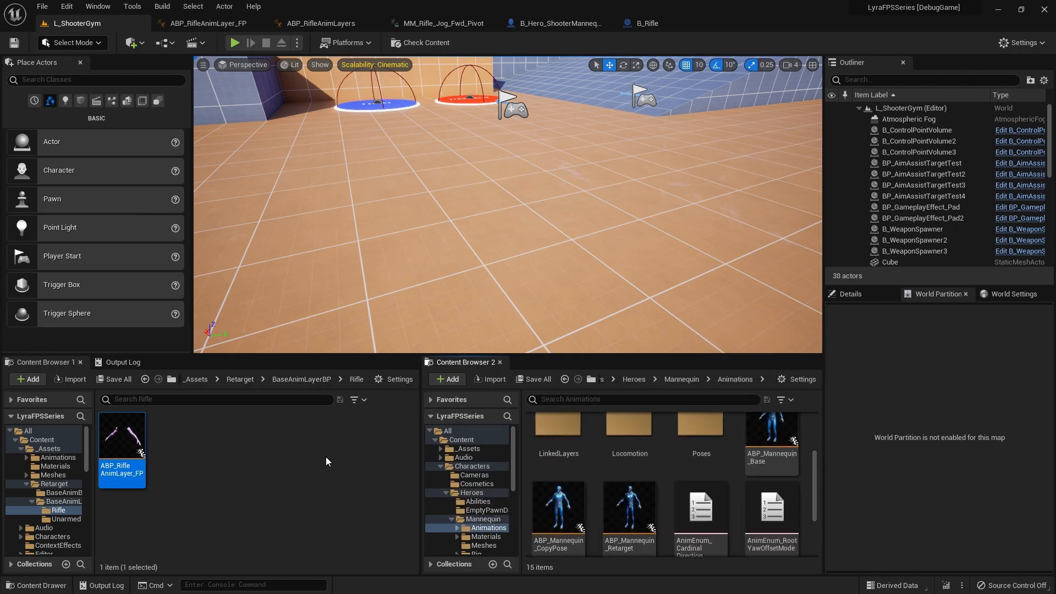
click(448, 431)
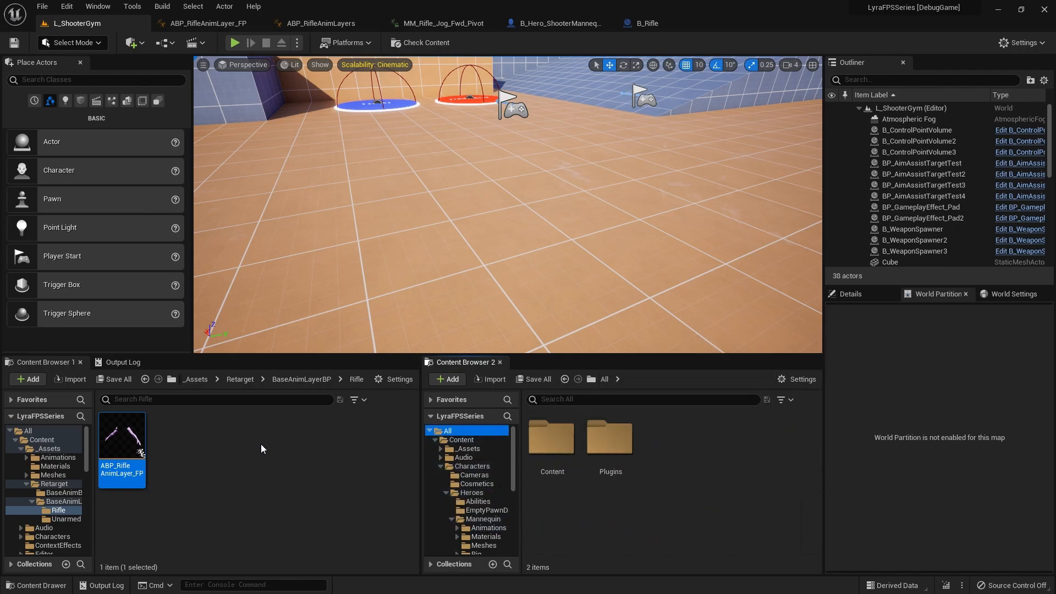
Step: Open the ABP_Mannequin_Base_FP animation blueprint from the _Assets/Retarget/BaseAnimBP folder
click(229, 454)
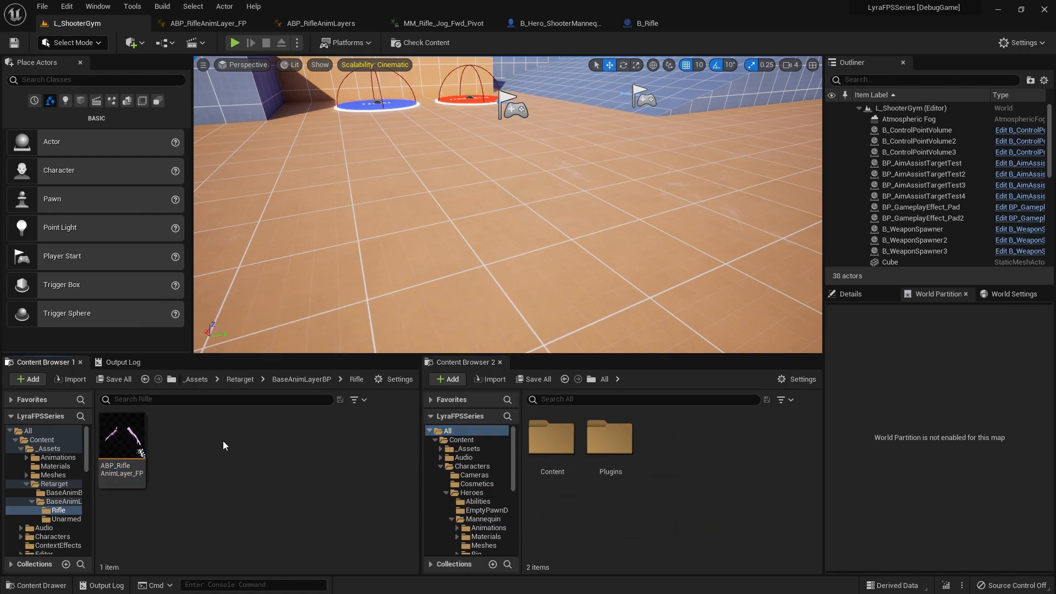
key(alt+Left)
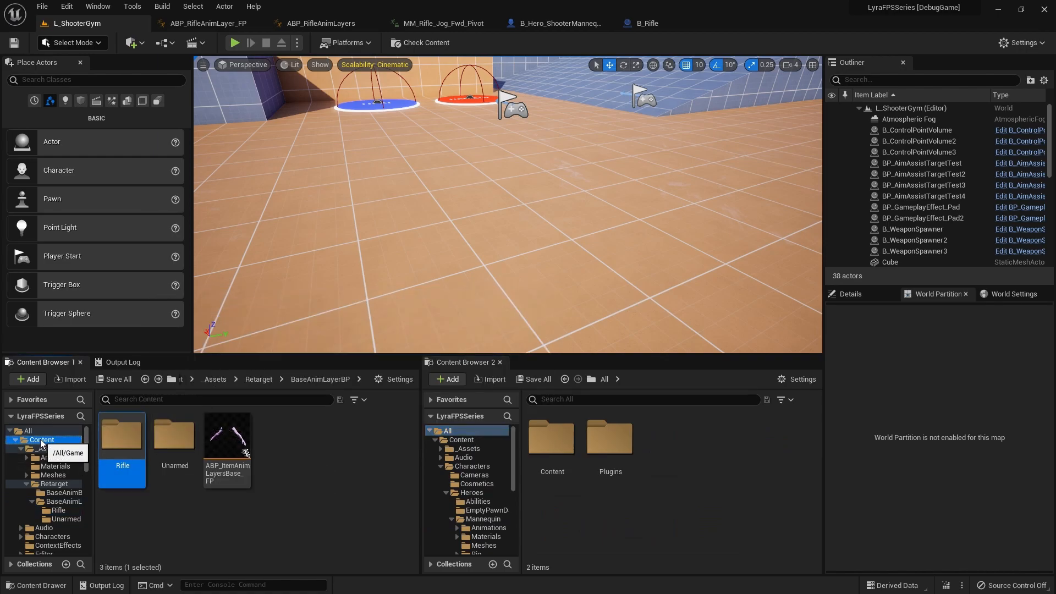
click(41, 440)
click(46, 448)
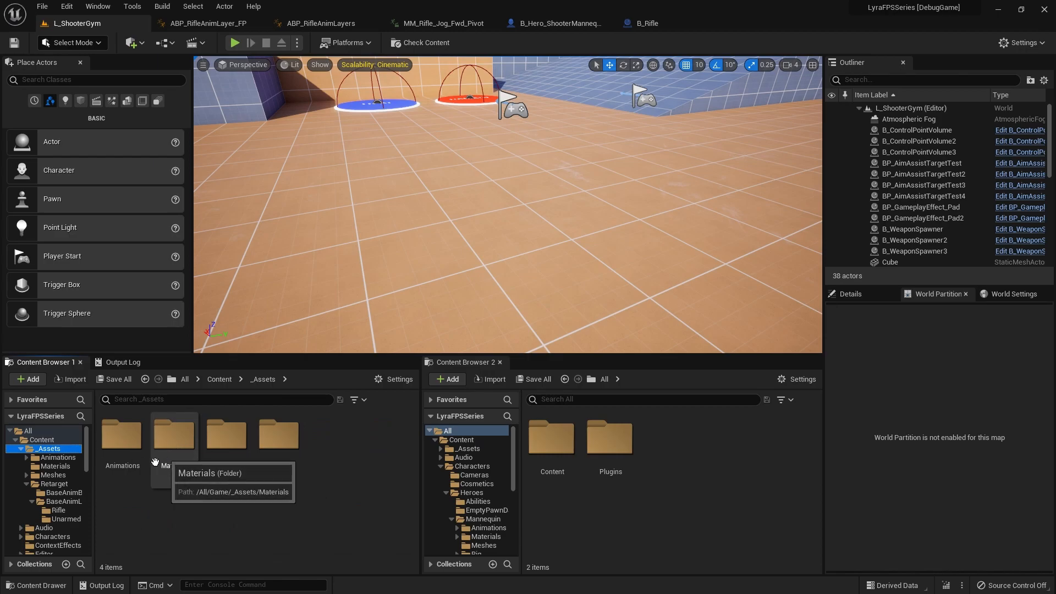
double_click(293, 452)
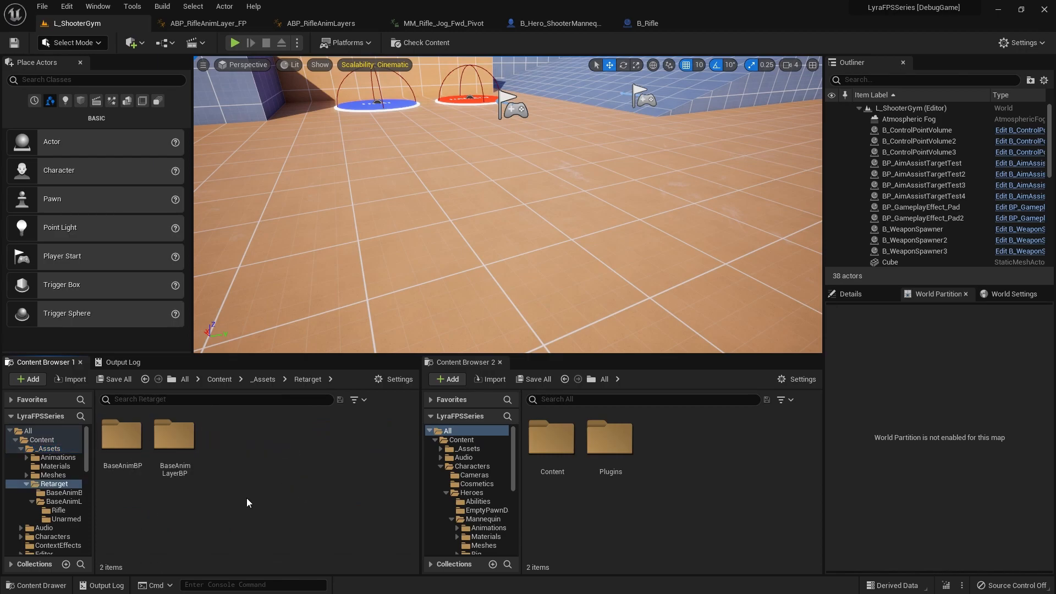
double_click(181, 443)
key(alt+Left)
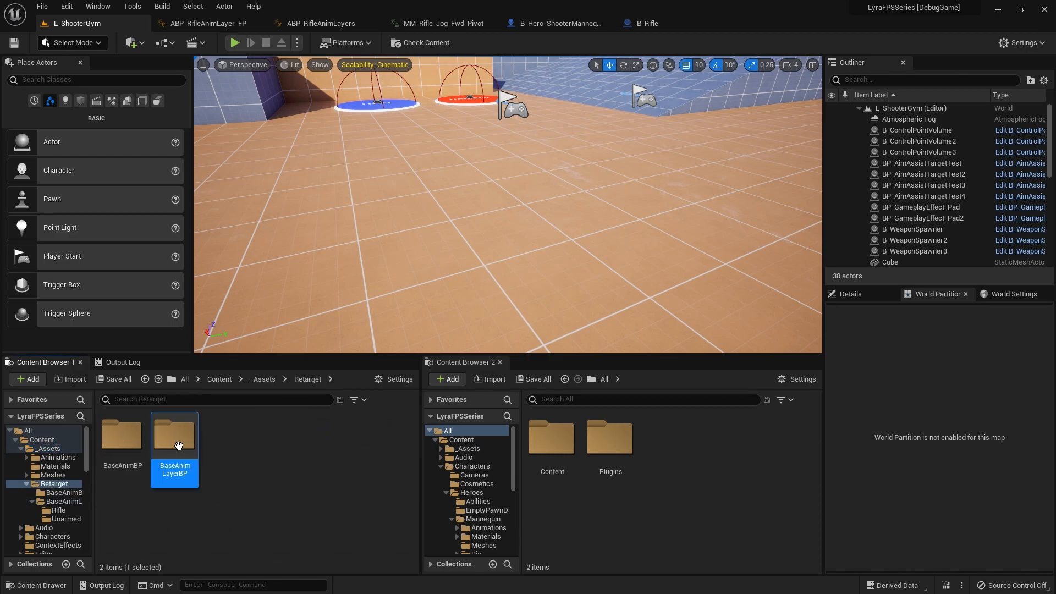
double_click(118, 439)
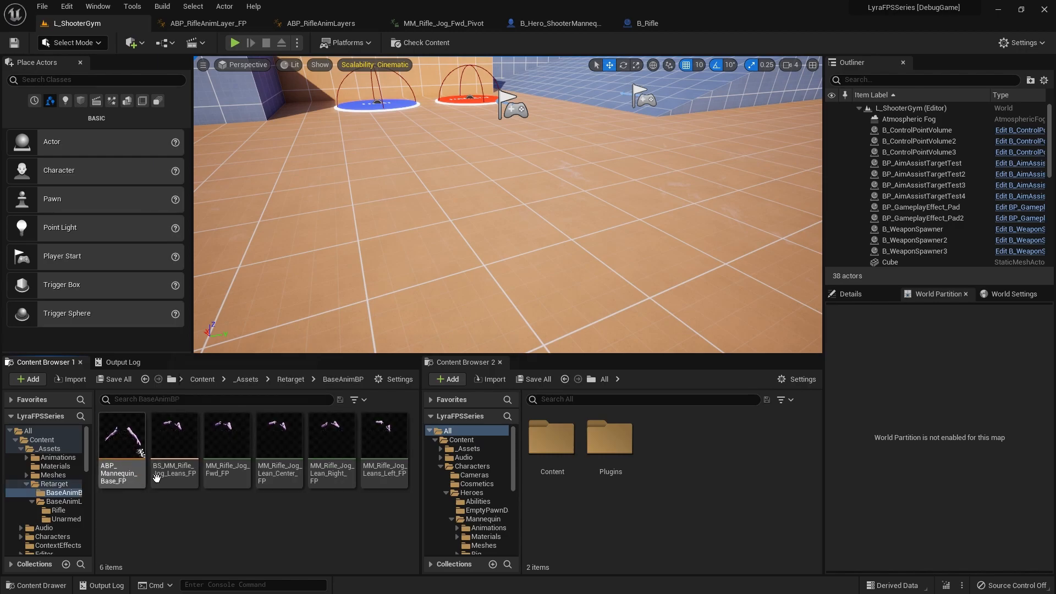
click(113, 450)
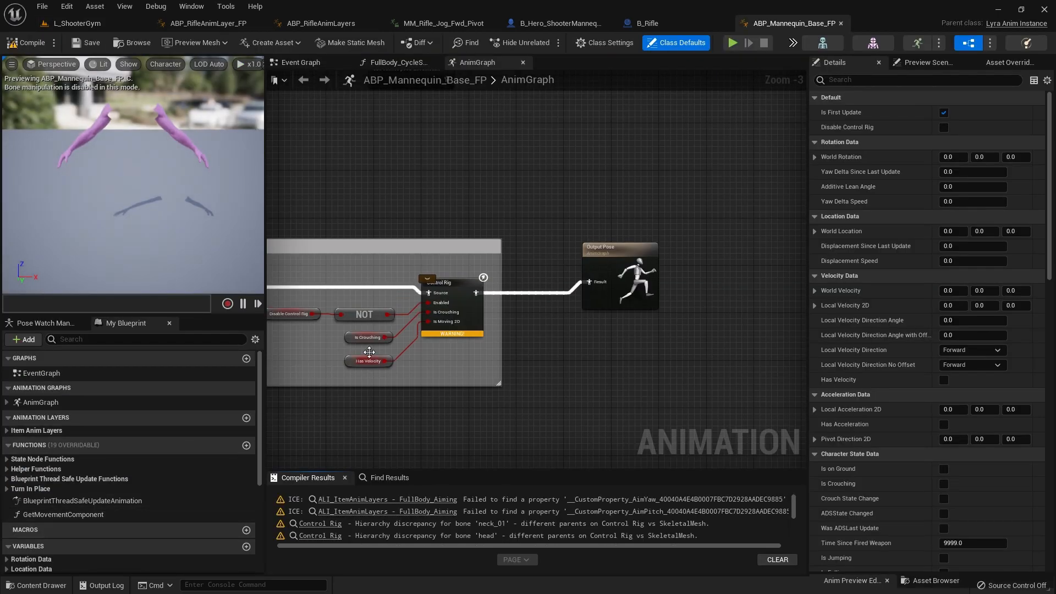
Step: Examine the AnimGraph of ABP_Mannequin_Base_FP, from the Locomotion and upper/lower body split sections to the final nodes before Output Pose
scroll(369, 426, down, 4)
right_drag(369, 427, 605, 396)
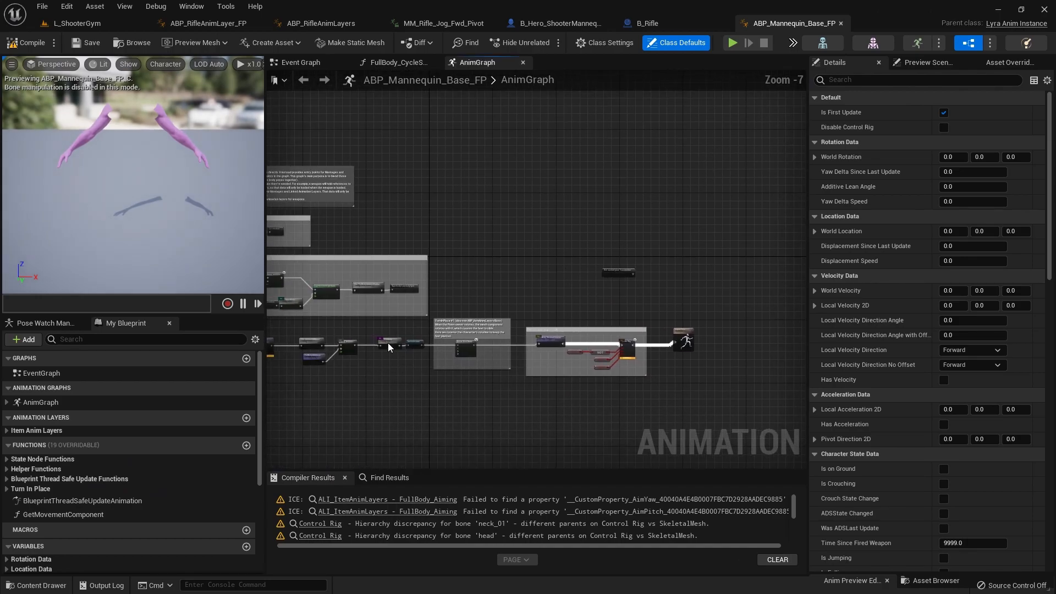
right_drag(358, 249, 492, 239)
right_drag(629, 259, 641, 232)
drag(308, 221, 351, 249)
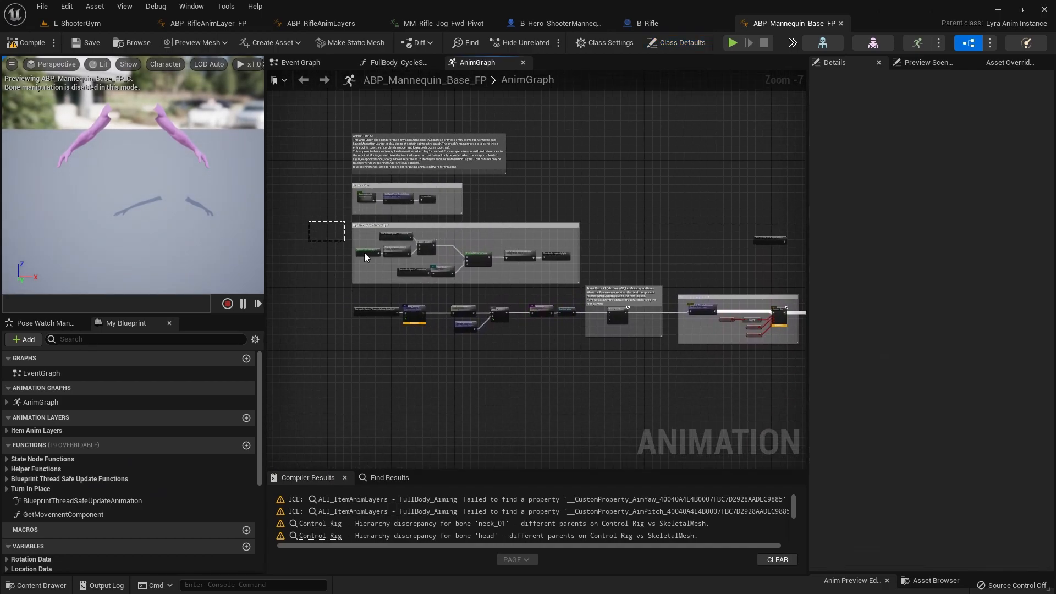
drag(672, 353, 679, 355)
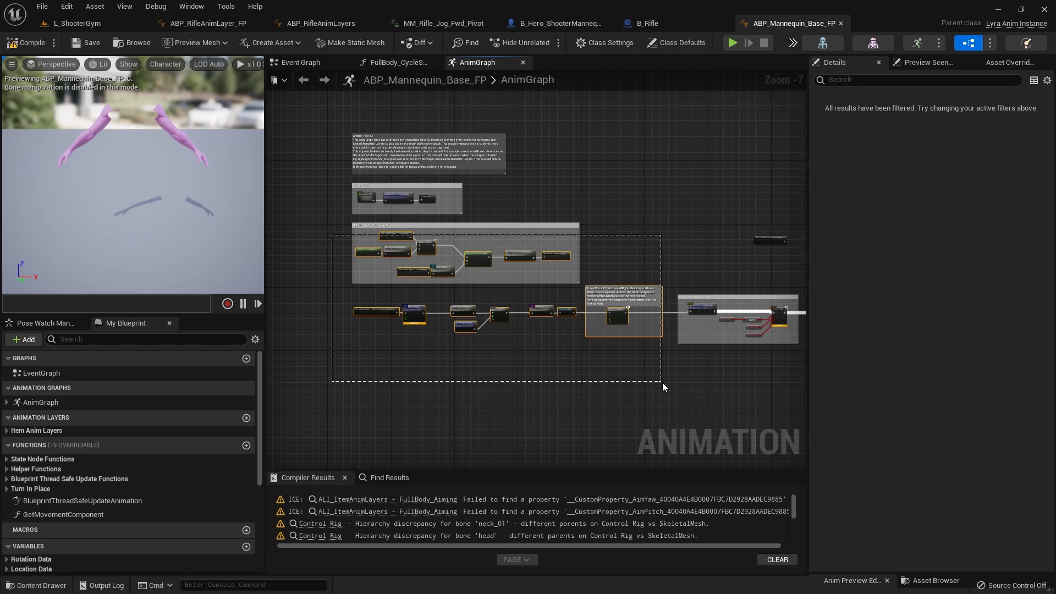
drag(665, 382, 667, 383)
right_drag(609, 420, 649, 395)
right_drag(556, 384, 504, 429)
Step: Place the FullBody_SkeletalControls layer node beside the separate cached Locomotion pose node and wire that pose into its In Pose input
scroll(596, 407, up, 4)
scroll(576, 390, up, 1)
right_drag(681, 275, 387, 468)
drag(428, 422, 717, 236)
alt+click(507, 258)
alt+click(576, 256)
right_drag(717, 236, 492, 289)
drag(492, 289, 590, 237)
right_drag(587, 282, 485, 318)
drag(498, 272, 494, 280)
right_drag(494, 280, 363, 153)
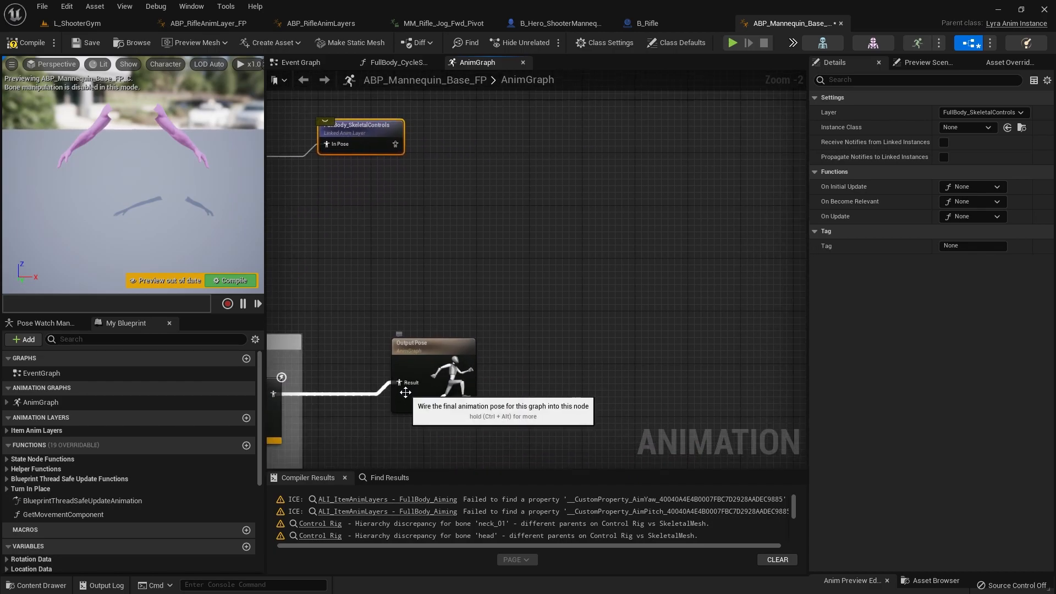
Step: Move the Output Pose node next to FullBody_SkeletalControls and connect the layer's output to its Result input
drag(435, 379, 557, 112)
right_drag(499, 165, 500, 359)
drag(556, 297, 498, 338)
right_drag(430, 361, 662, 357)
drag(441, 360, 436, 347)
Step: Review the Locomotion section, including the LocomotionSM state machine, the LeftHandPose_OverrideState layer and the Locomotion cached pose
scroll(343, 330, down, 7)
right_drag(324, 346, 616, 374)
scroll(368, 331, up, 9)
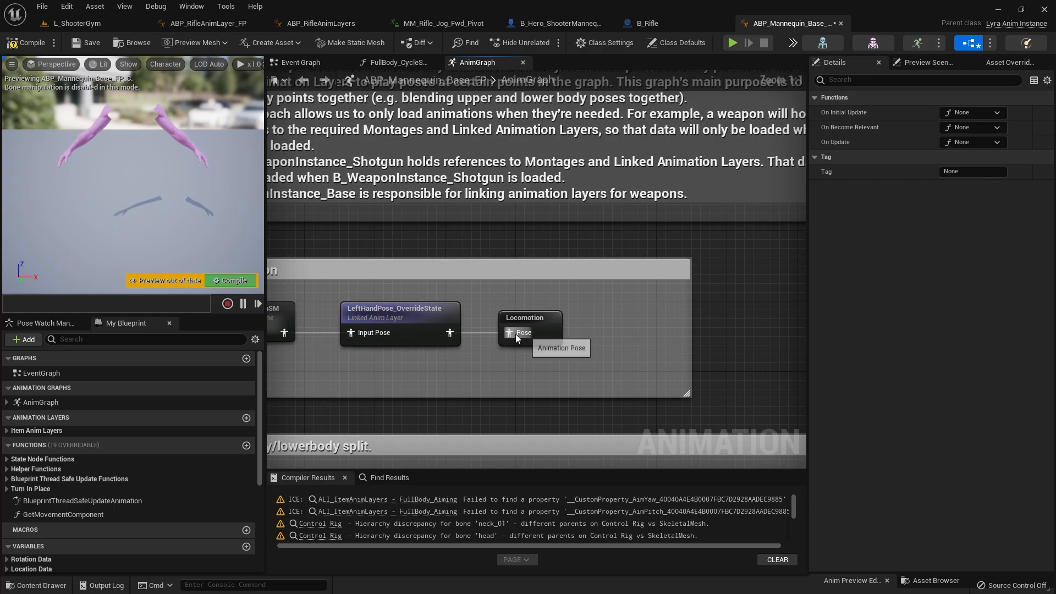
scroll(516, 333, down, 2)
click(436, 330)
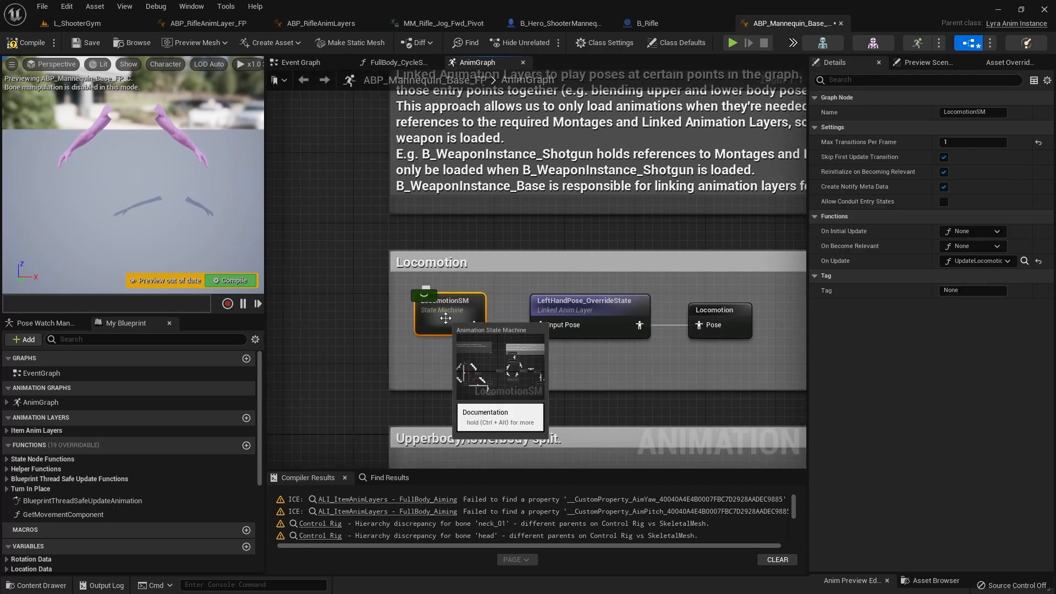
double_click(434, 333)
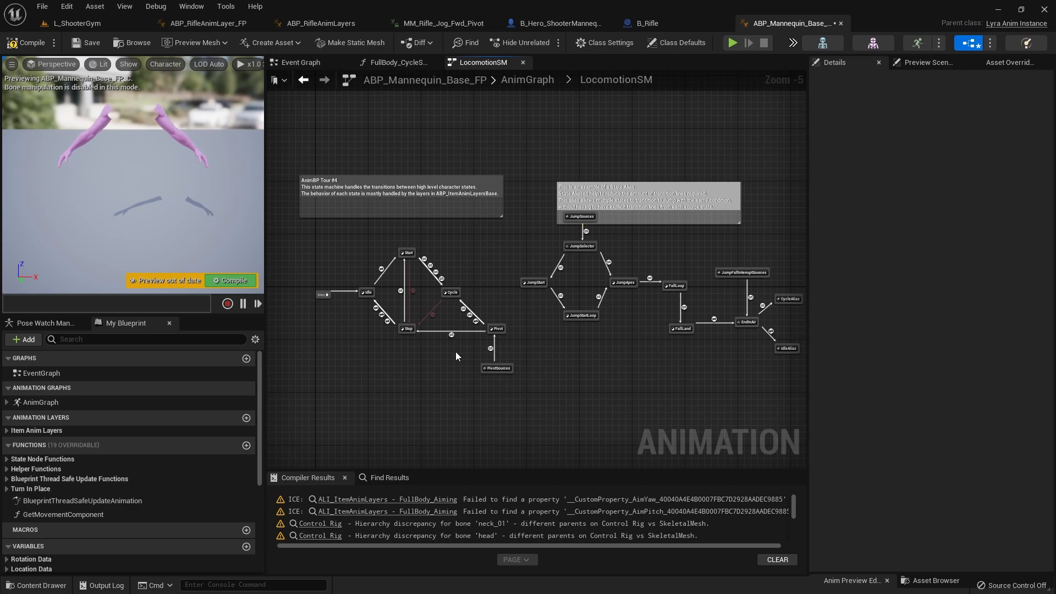
double_click(671, 365)
right_drag(595, 299, 405, 323)
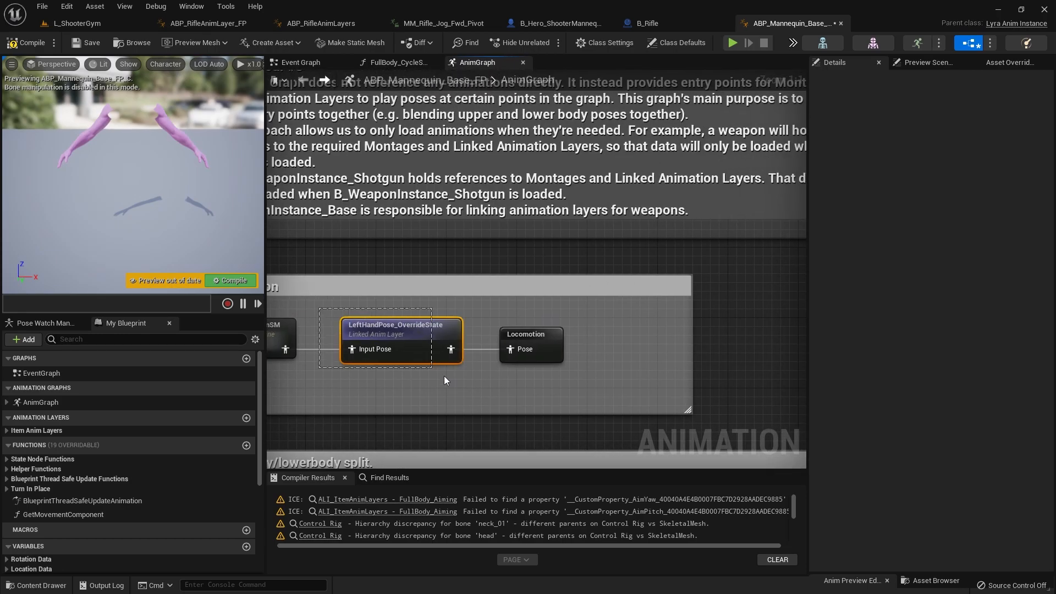
drag(477, 386, 477, 385)
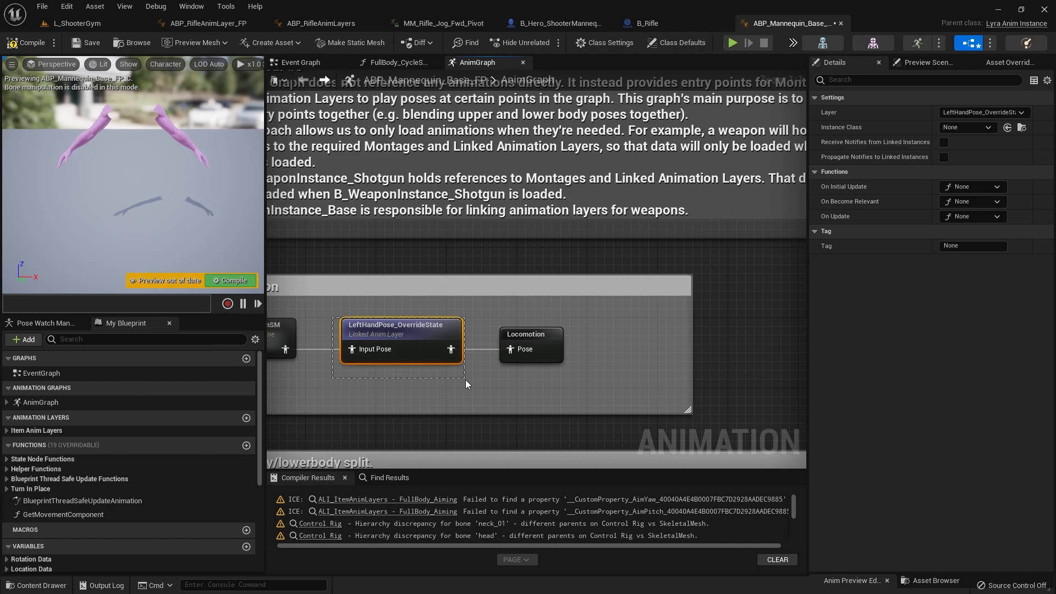
drag(485, 316, 616, 377)
scroll(778, 404, down, 5)
right_drag(778, 404, 452, 384)
right_drag(595, 381, 282, 378)
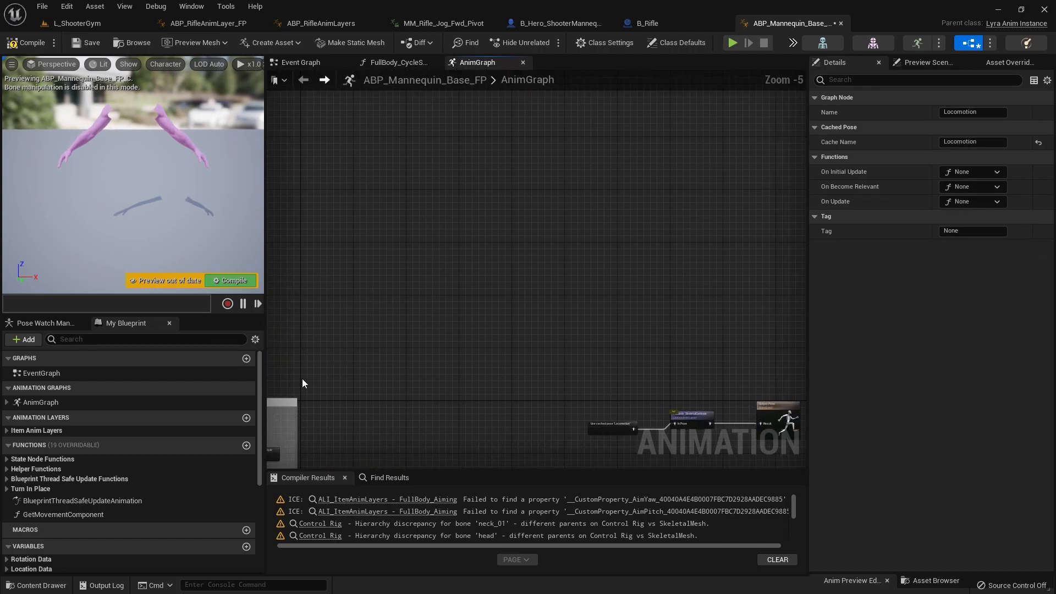
Step: Try adding another Use cached pose 'Locomotion' node near FullBody_SkeletalControls
scroll(605, 421, down, 2)
right_drag(605, 421, 560, 314)
scroll(561, 314, up, 7)
right_click(516, 242)
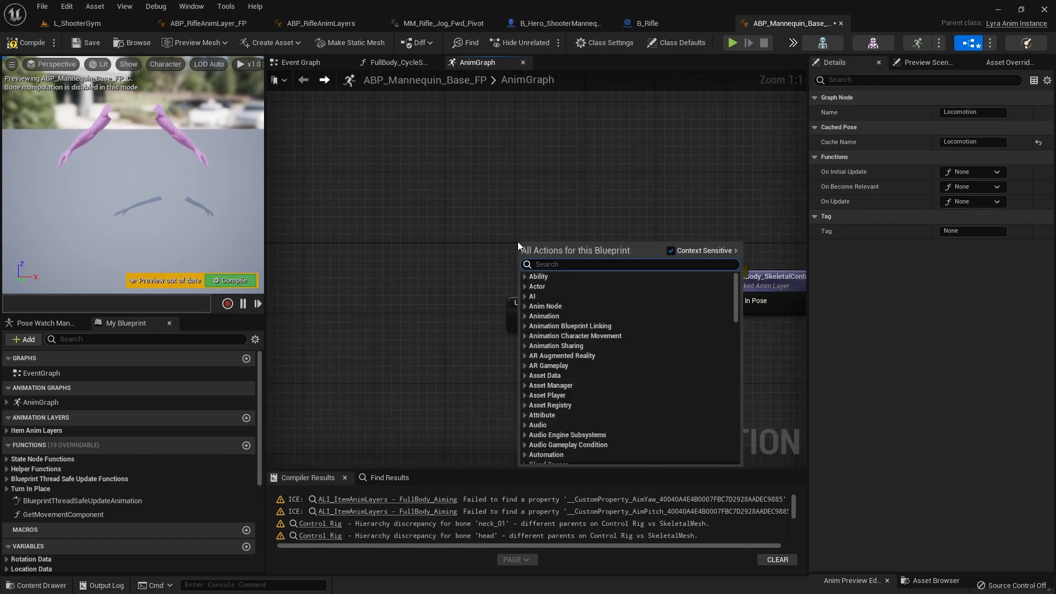
text(locomotion)
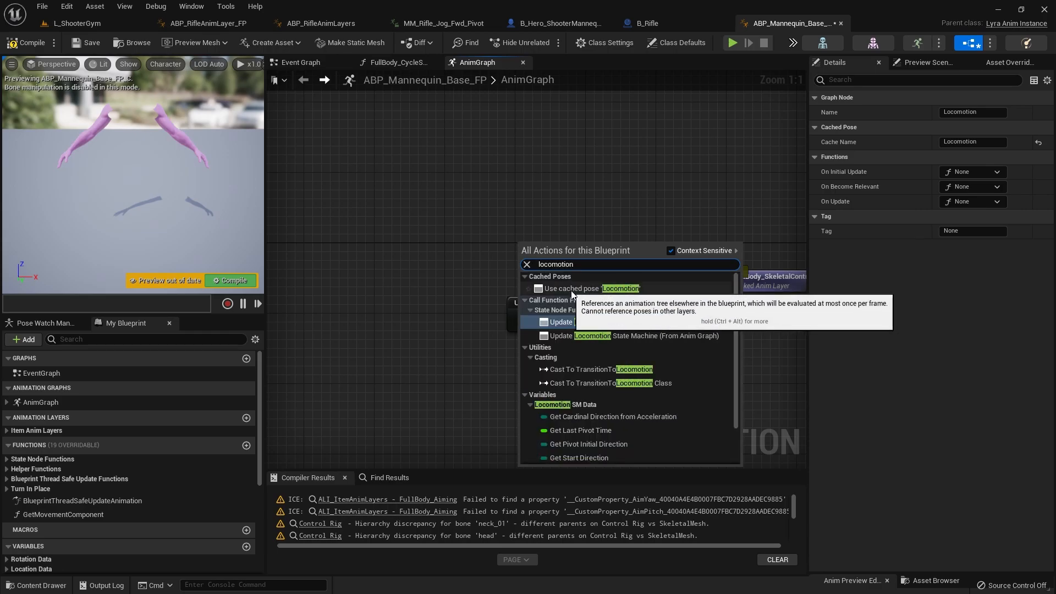
click(619, 290)
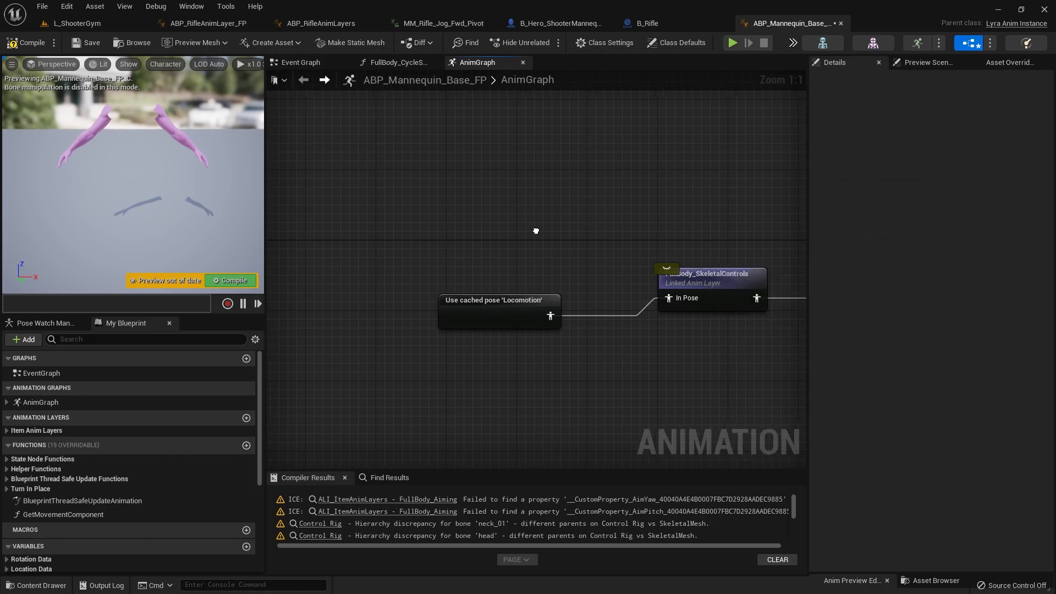
Step: Align the Output Pose node with FullBody_SkeletalControls, then compile and save ABP_Mannequin_Base_FP
right_drag(656, 336, 403, 344)
drag(467, 298, 468, 299)
right_drag(505, 368, 411, 318)
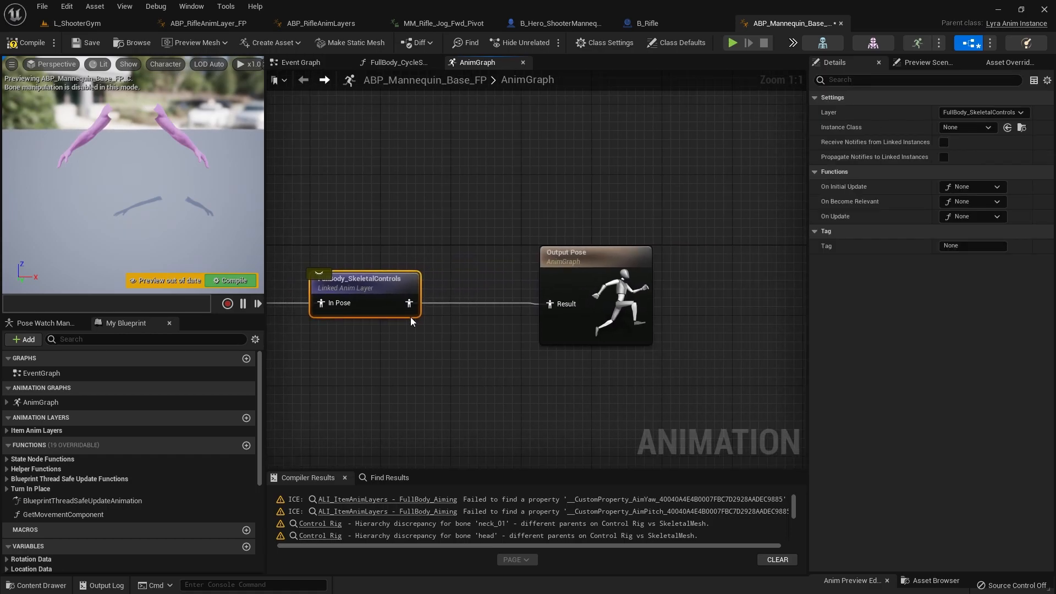
mouse_move(591, 268)
mouse_down()
mouse_move(592, 282)
mouse_move(599, 270)
mouse_up()
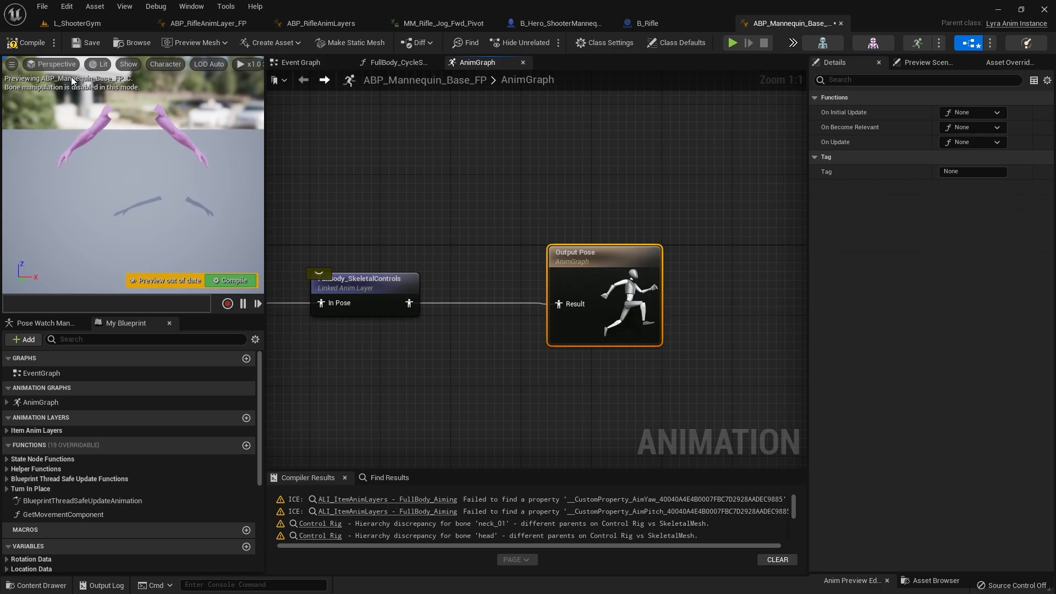
click(45, 41)
Step: Play-test L_ShooterGym to check the first-person rifle idle and run animations, then stop the session and return to ABP_Mannequin_Base_FP
click(87, 25)
click(234, 43)
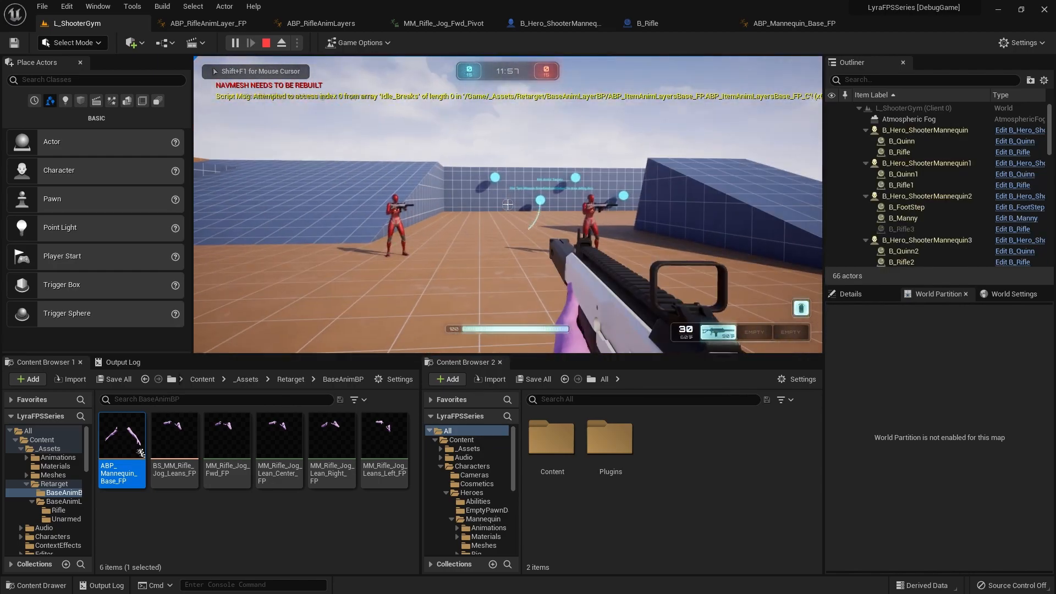
right_click(507, 205)
right_click(507, 204)
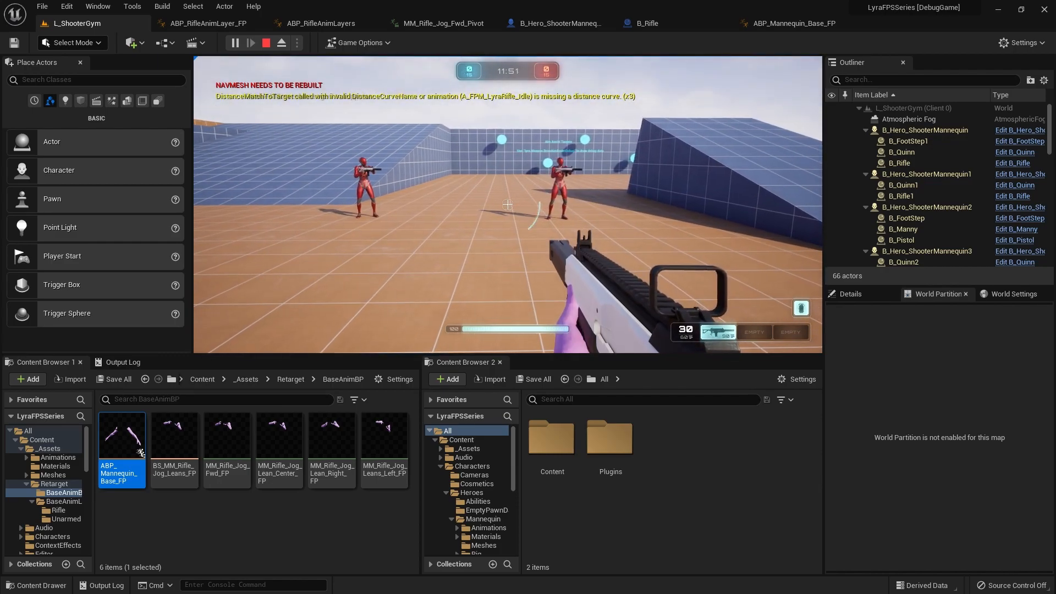
key(w)
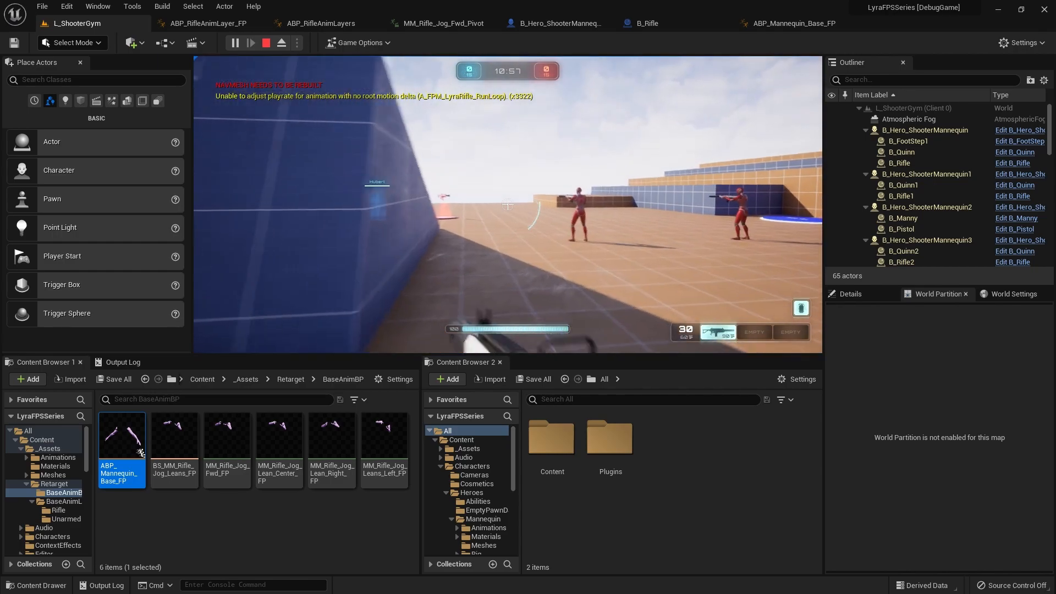
key(Escape)
key(Escape)
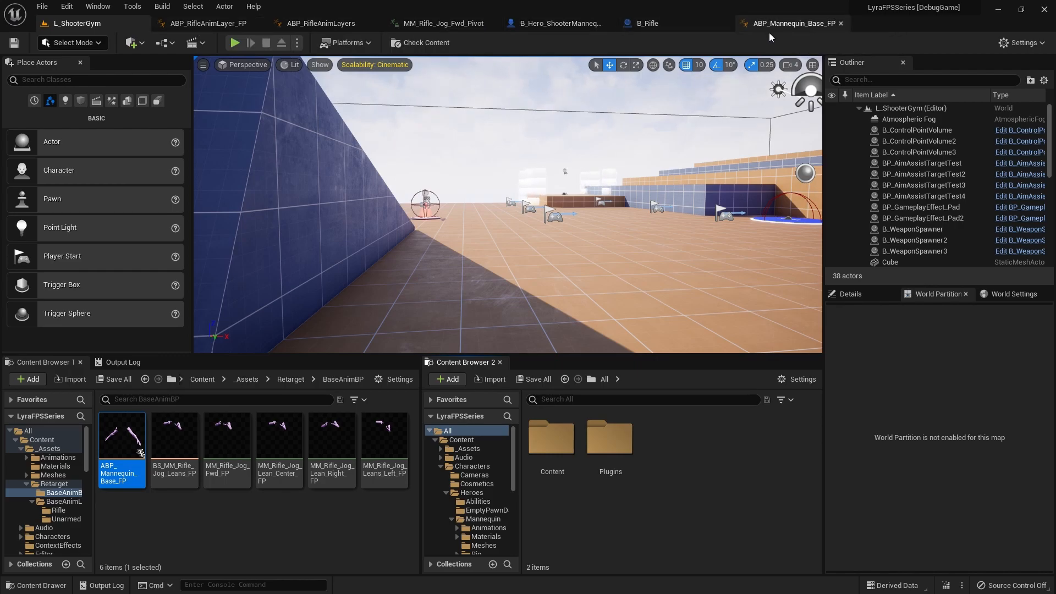
click(815, 25)
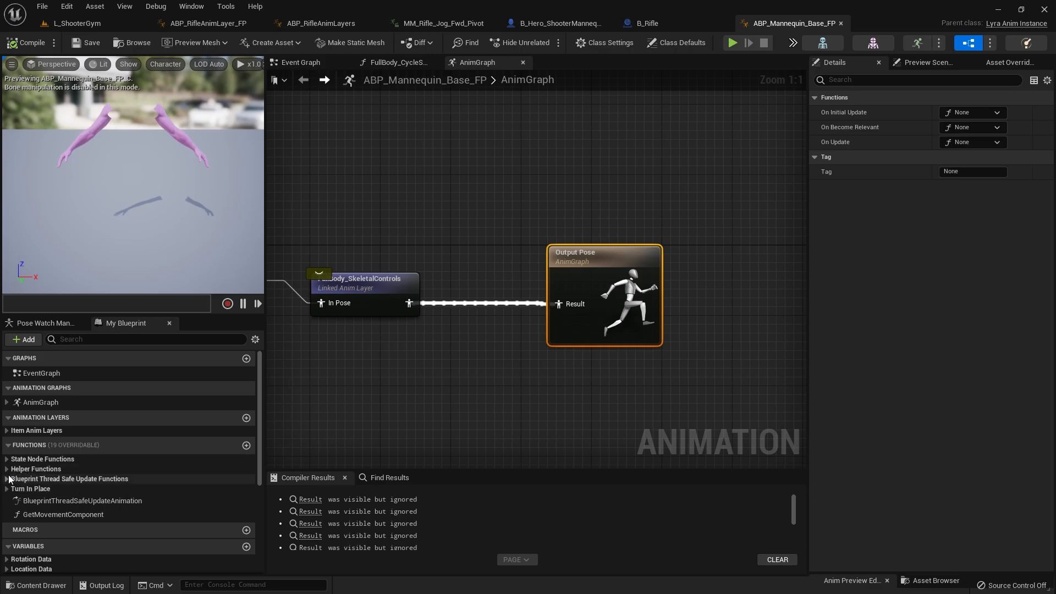
Step: Review the State Node Functions of ABP_Mannequin_Base_FP
click(8, 462)
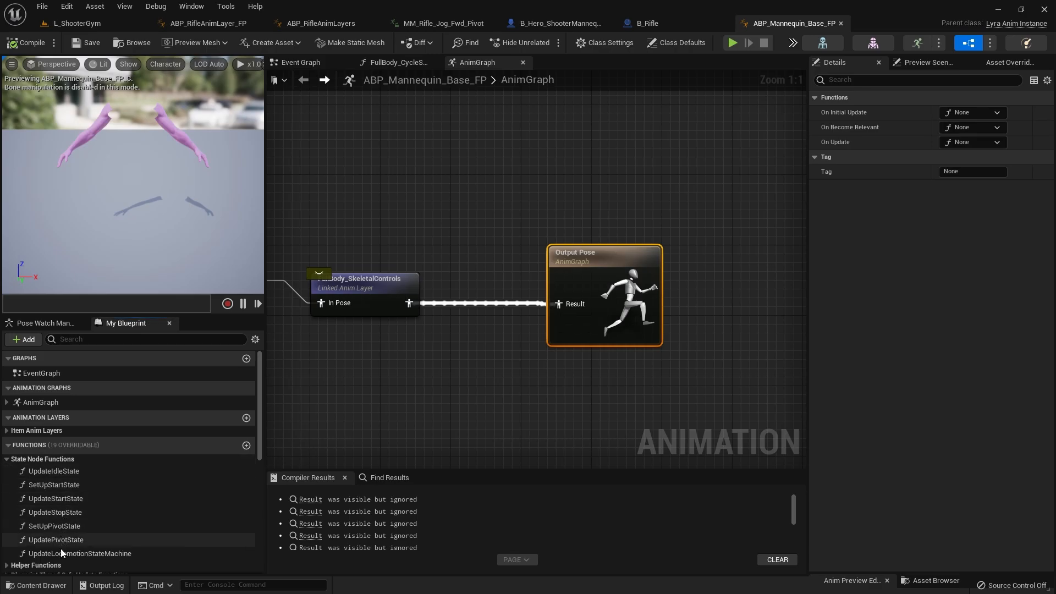
scroll(60, 512, down, 3)
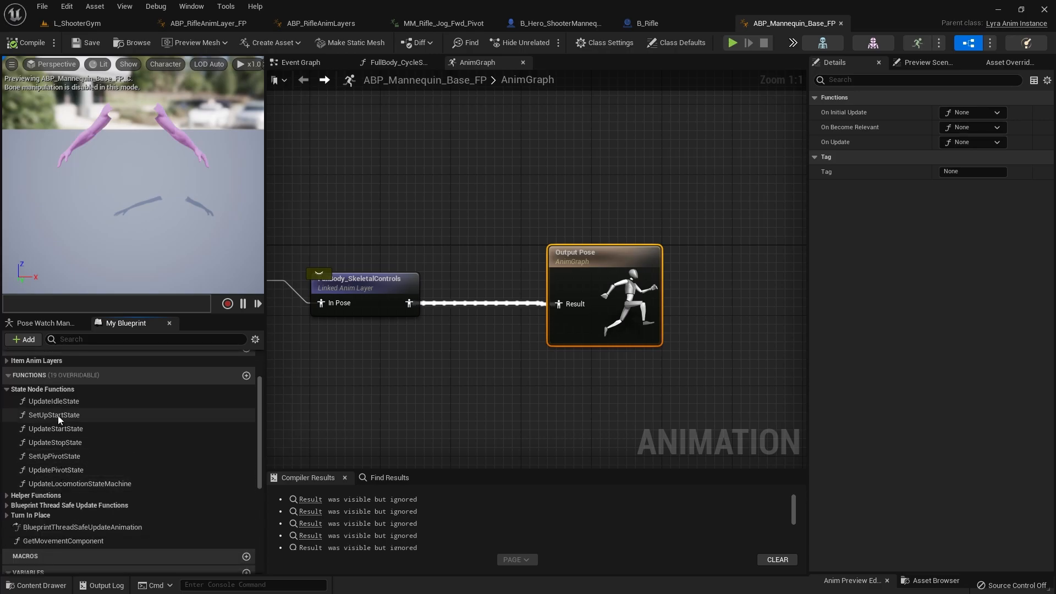
scroll(57, 399, up, 1)
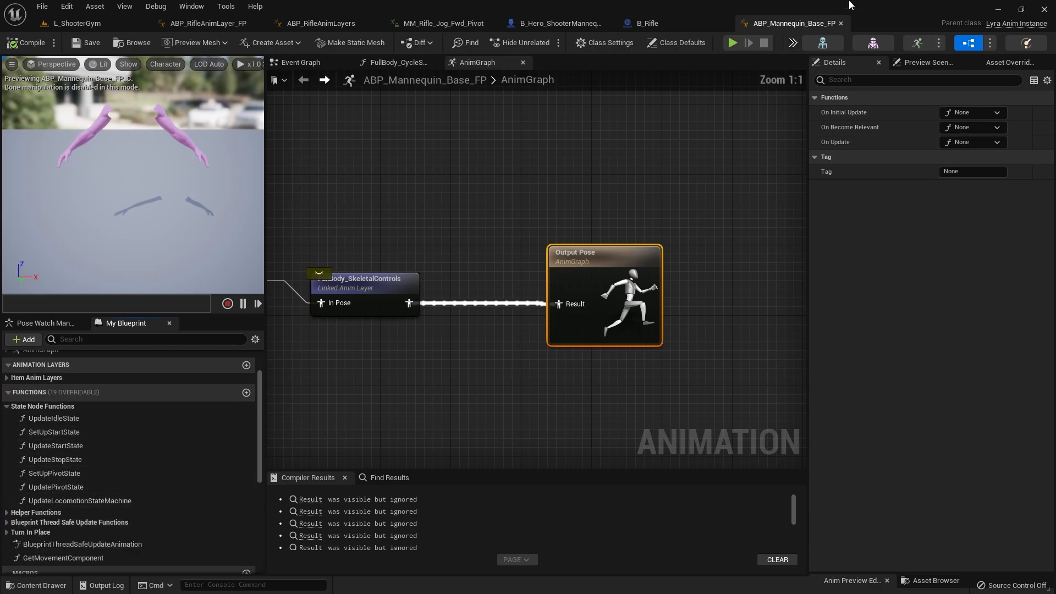
Step: Close ABP_Mannequin_Base_FP, then locate the parent class of ABP_RifleAnimLayer_FP and open ABP_ItemAnimLayersBase_FP
click(840, 24)
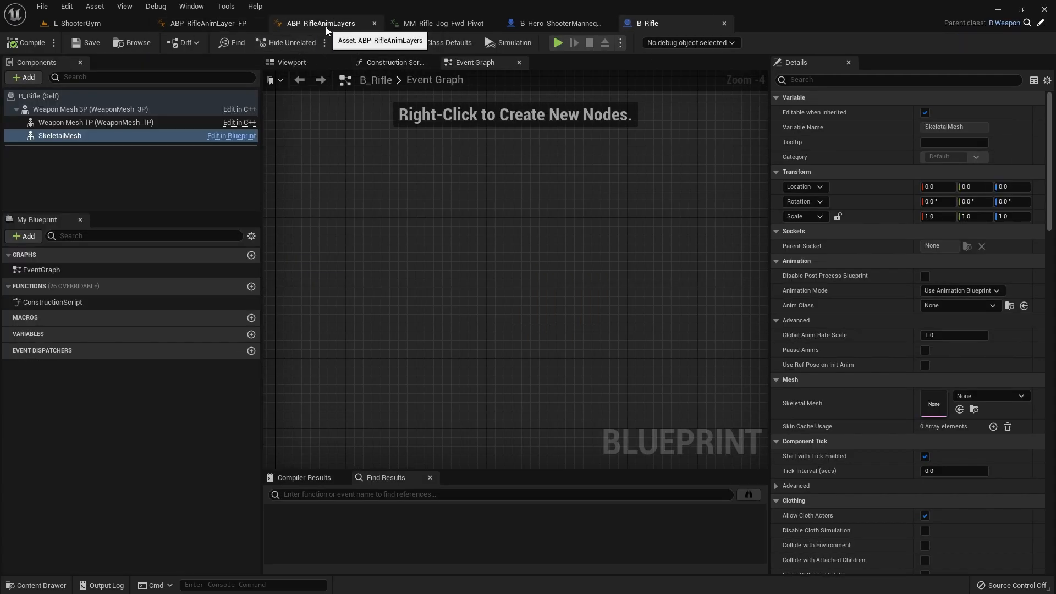
click(191, 27)
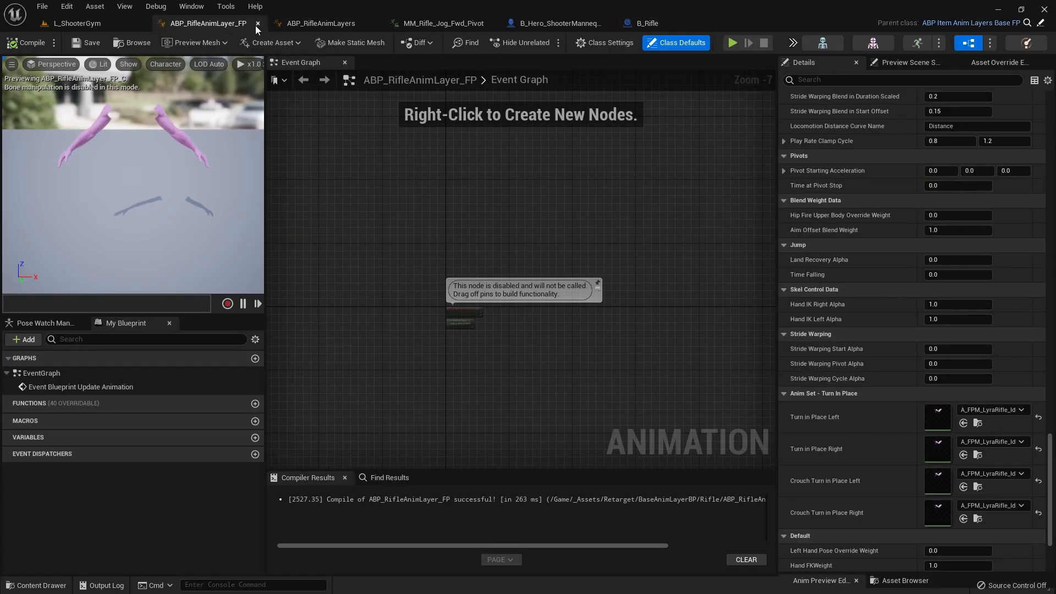
click(1027, 25)
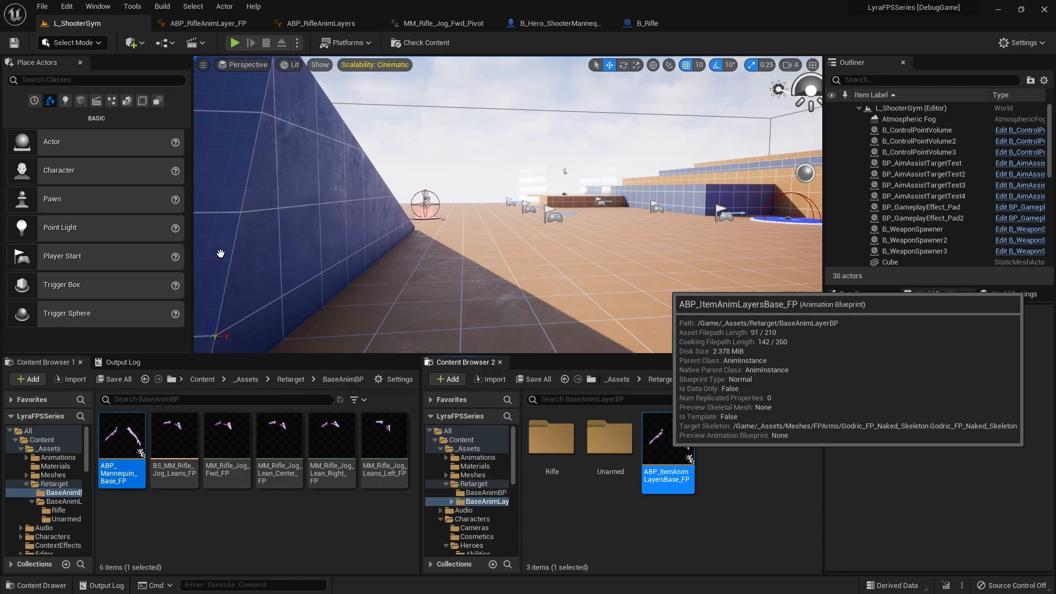
scroll(426, 333, down, 3)
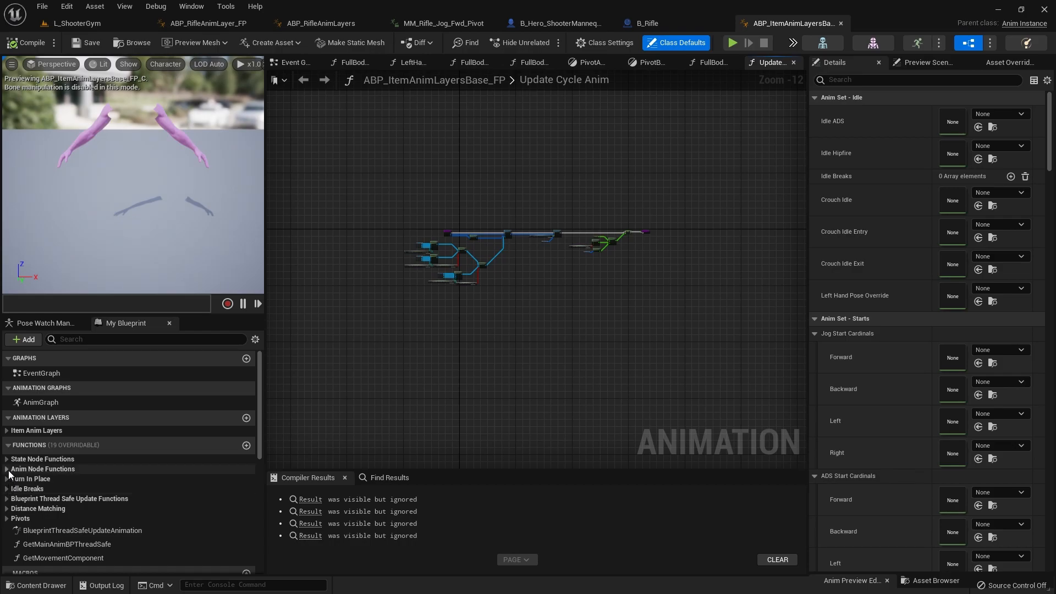
Step: Find the UpdateCycleAnim function among the Anim Node Functions and open its graph
click(8, 459)
click(8, 459)
click(8, 469)
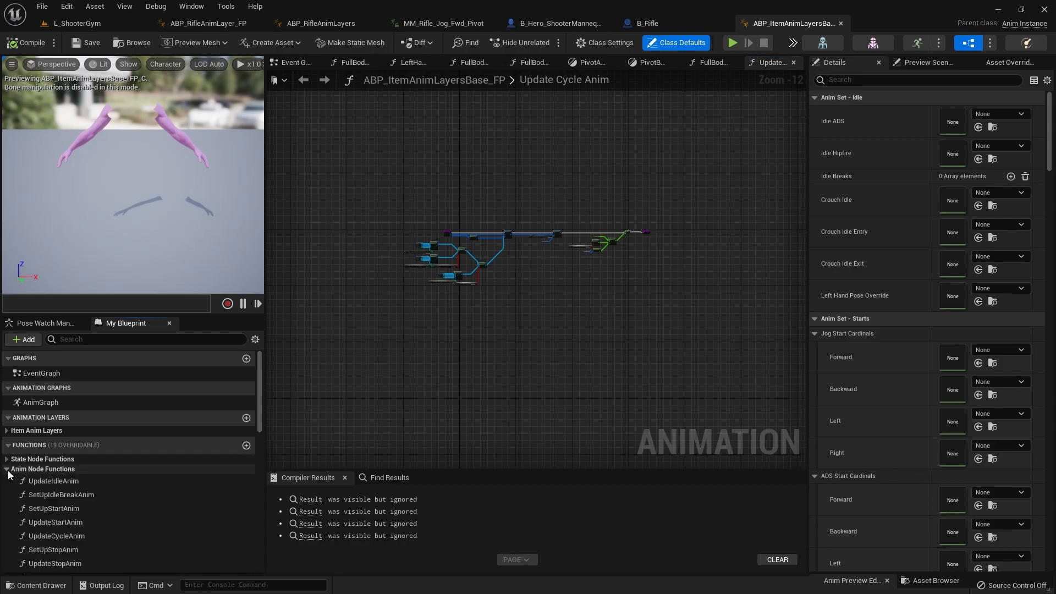
scroll(30, 447, down, 1)
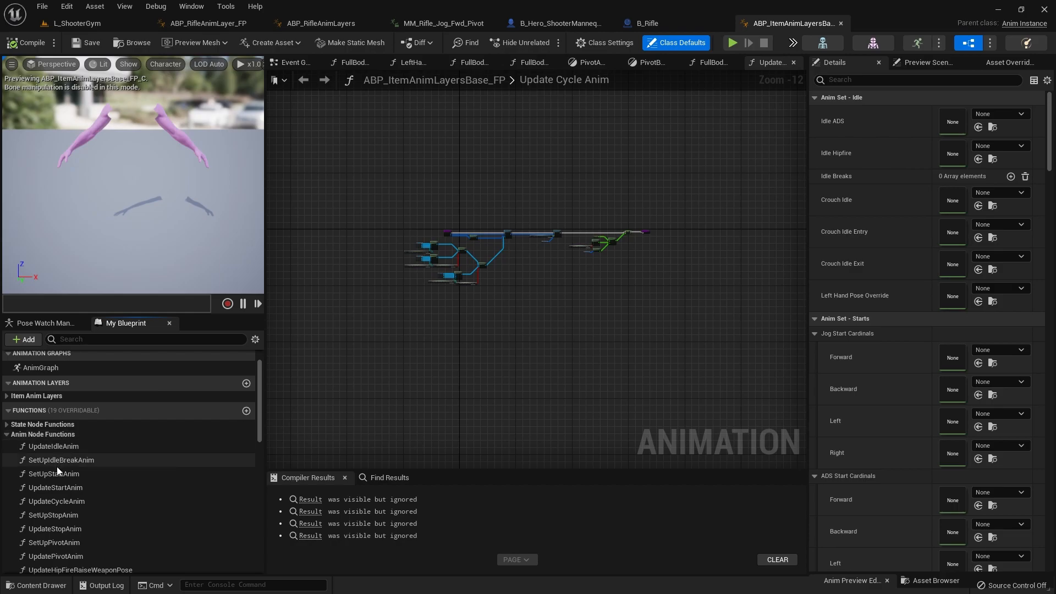
scroll(58, 470, down, 2)
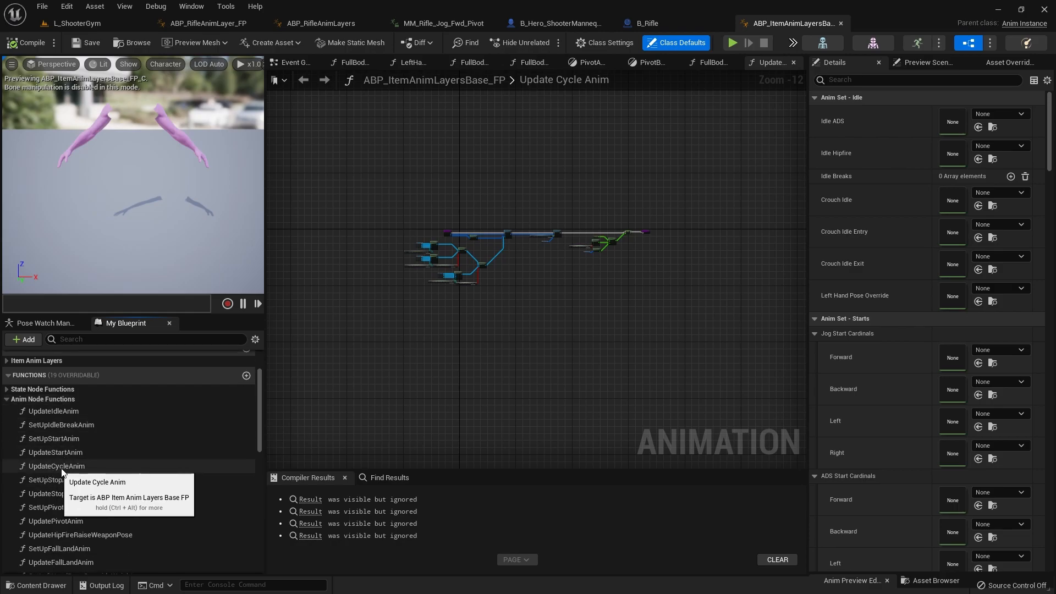
click(70, 468)
Step: Examine how Update Cycle Anim selects the jog, walk and crouch cardinals, including its GetMainAnimBPThreadSafe accesses for Gameplay Tag Is ADS and Is Crouching
scroll(473, 291, up, 7)
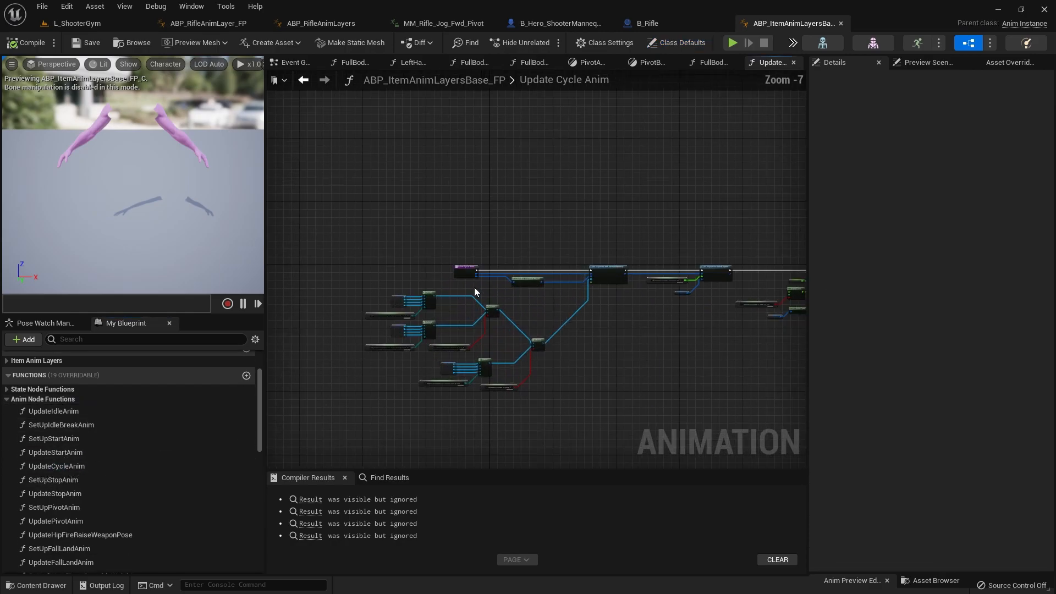
scroll(533, 187, up, 3)
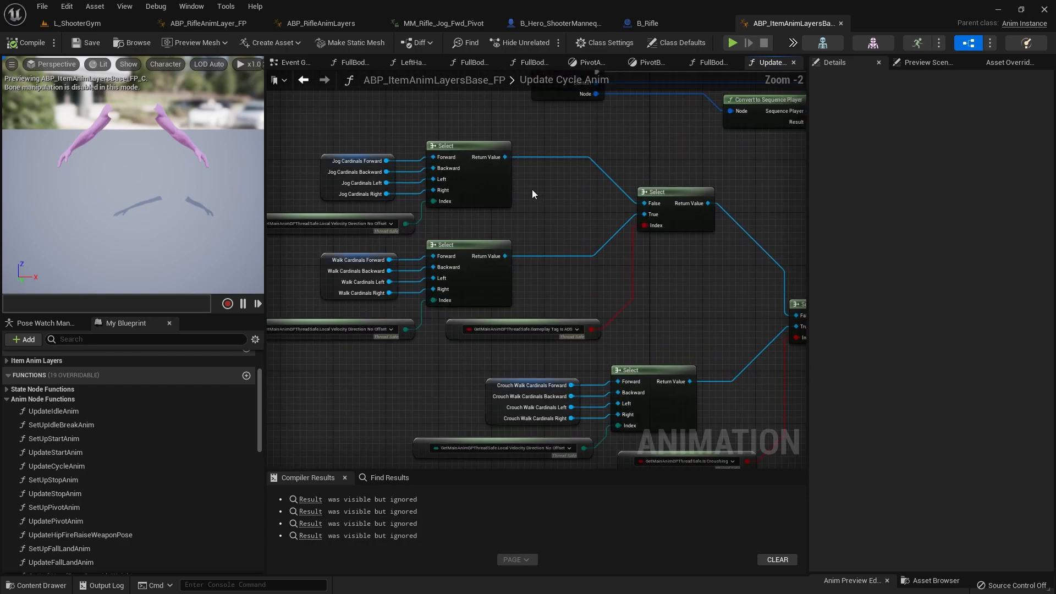
scroll(532, 190, down, 4)
scroll(530, 200, up, 4)
scroll(559, 199, down, 5)
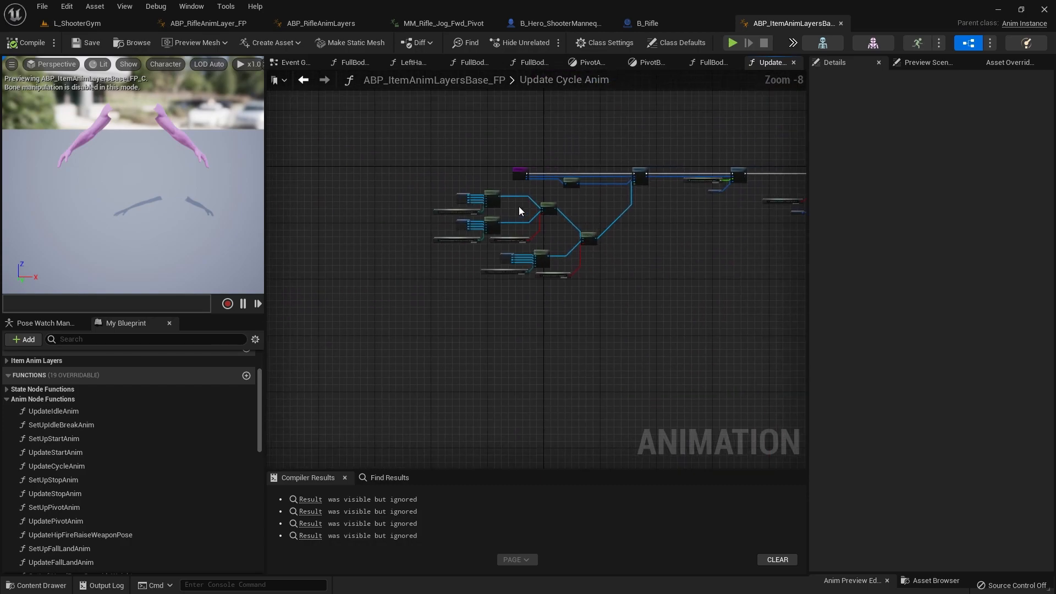
scroll(519, 206, up, 4)
right_drag(507, 213, 528, 276)
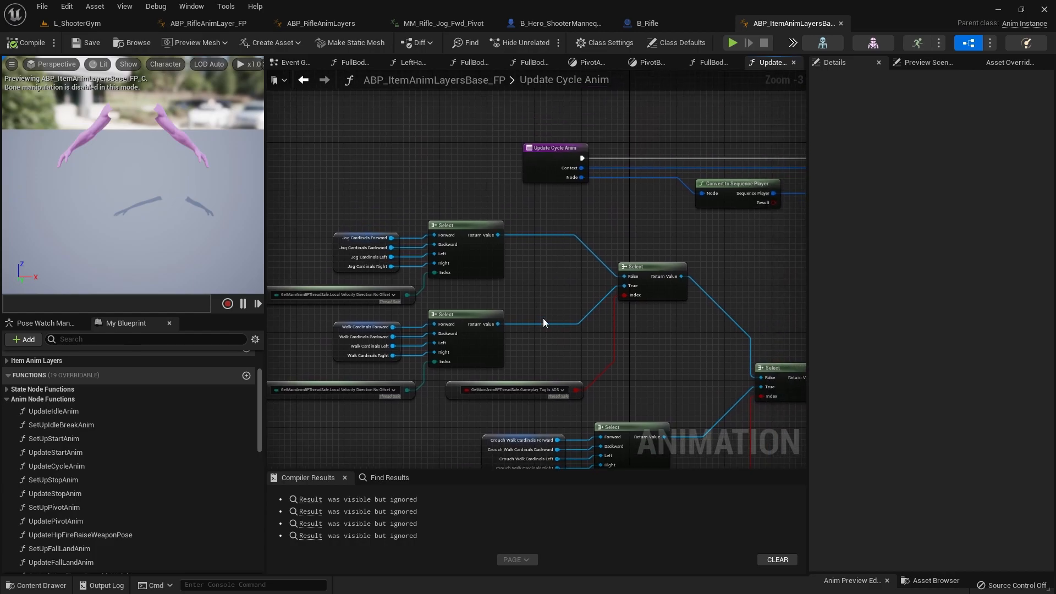
right_drag(586, 402, 602, 310)
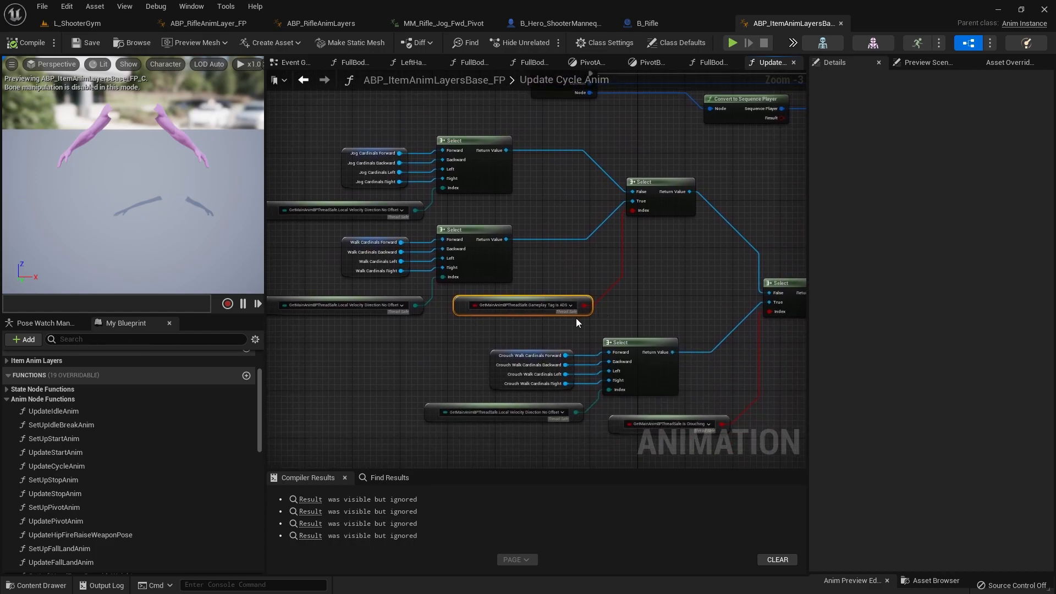
right_drag(599, 442, 576, 391)
click(693, 368)
right_drag(447, 265, 583, 321)
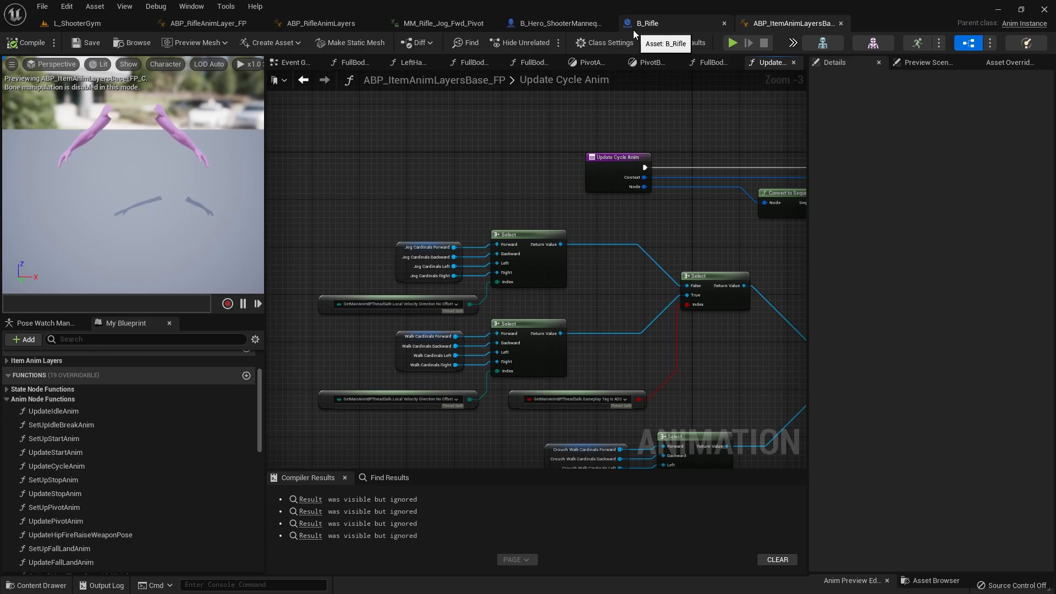
scroll(579, 309, up, 4)
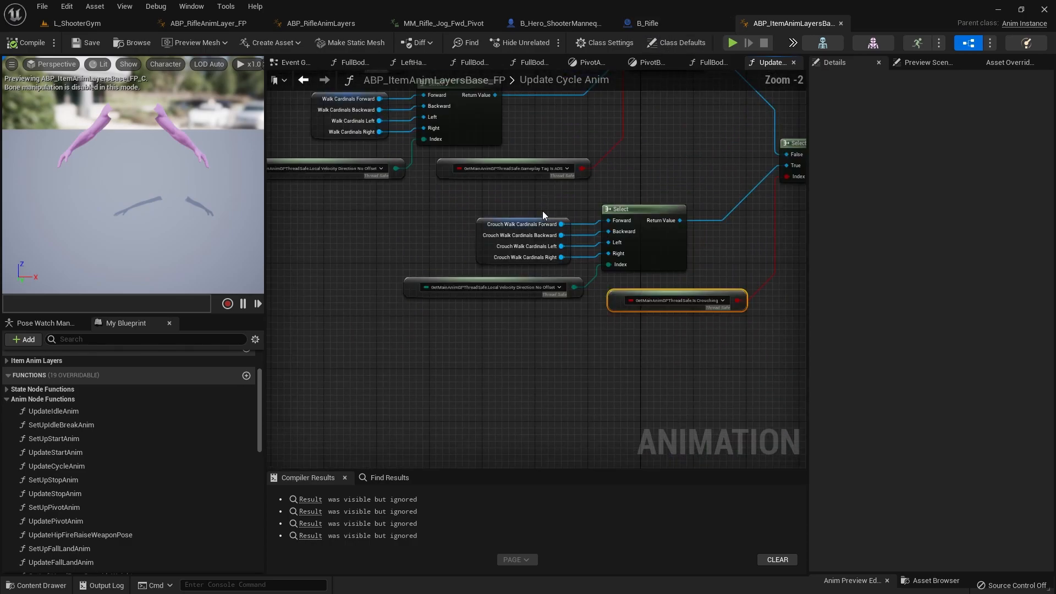
right_drag(510, 183, 510, 276)
click(615, 247)
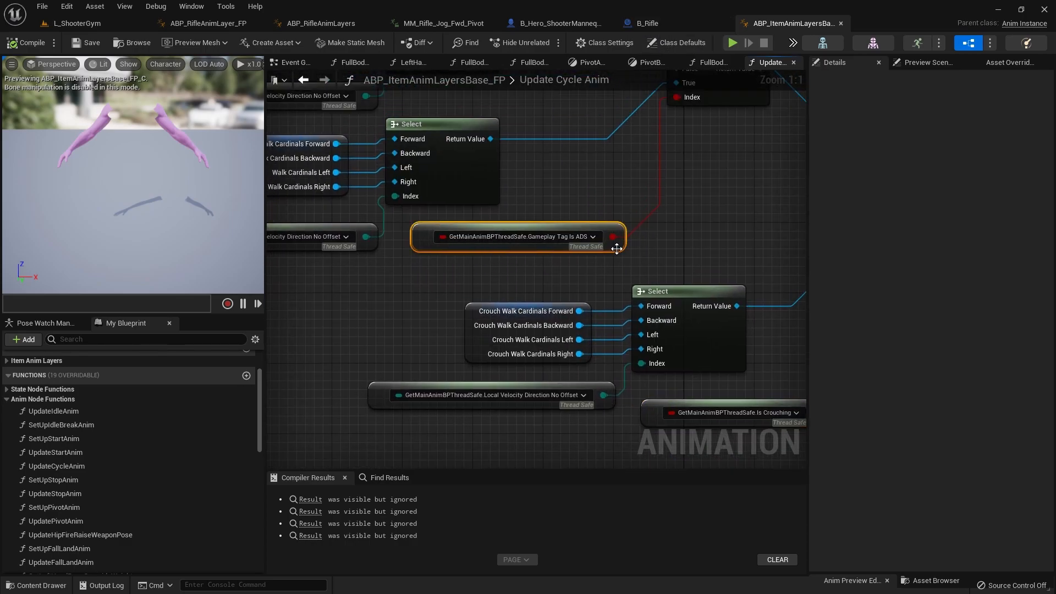
drag(596, 277, 411, 226)
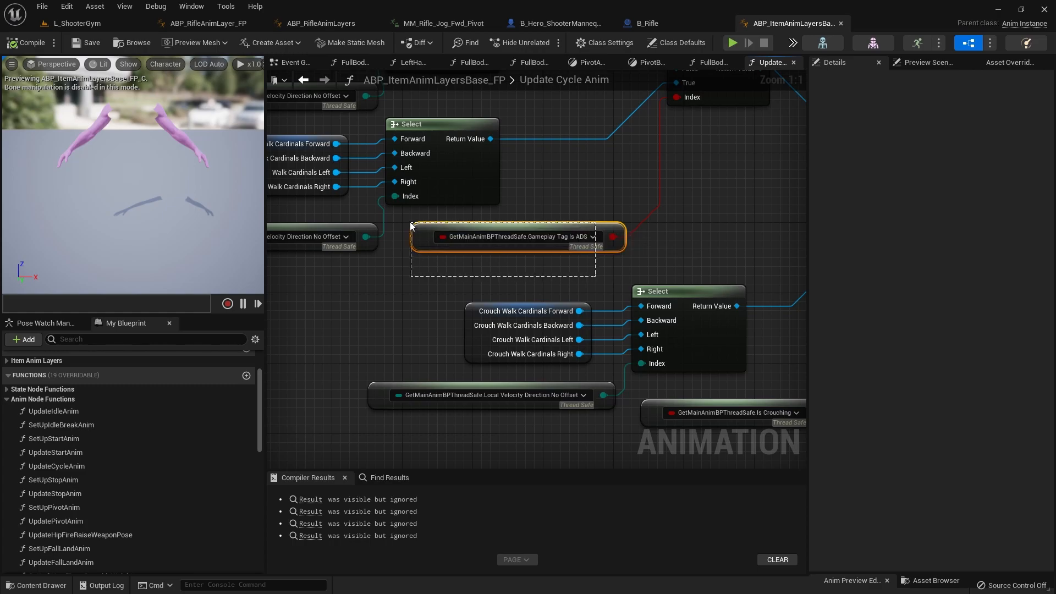
Step: Find the GetMainAnimBPThreadSafe function in the blueprint's function list and open its graph
scroll(452, 244, down, 2)
scroll(117, 473, down, 3)
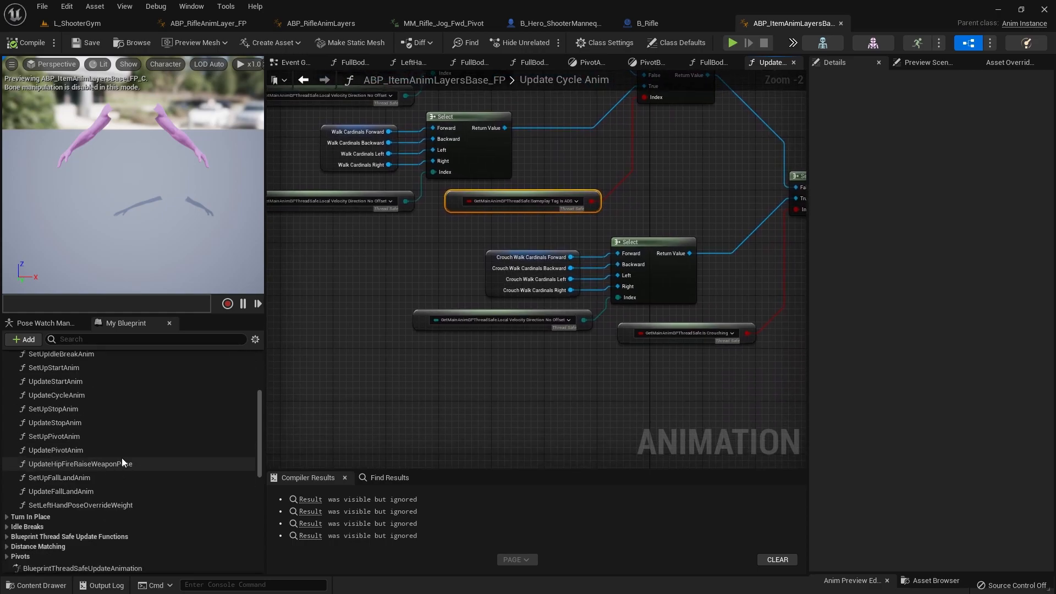
scroll(102, 472, down, 2)
scroll(100, 471, down, 2)
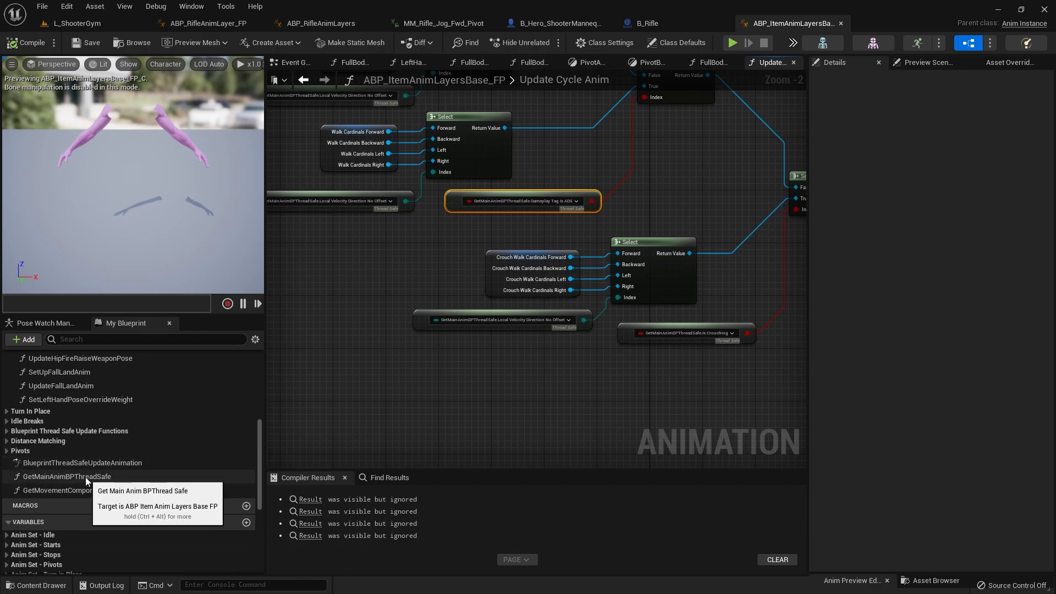
double_click(77, 477)
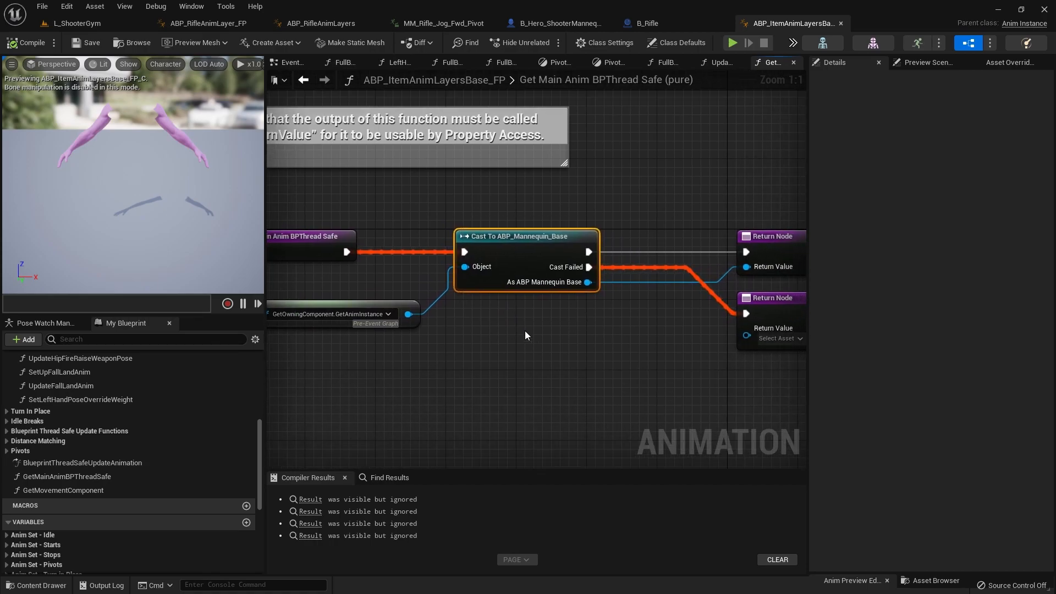
Step: Review the connections in Get Main Anim BPThread Safe and delete the Cast To ABP_Mannequin_Base node
right_drag(594, 305, 493, 323)
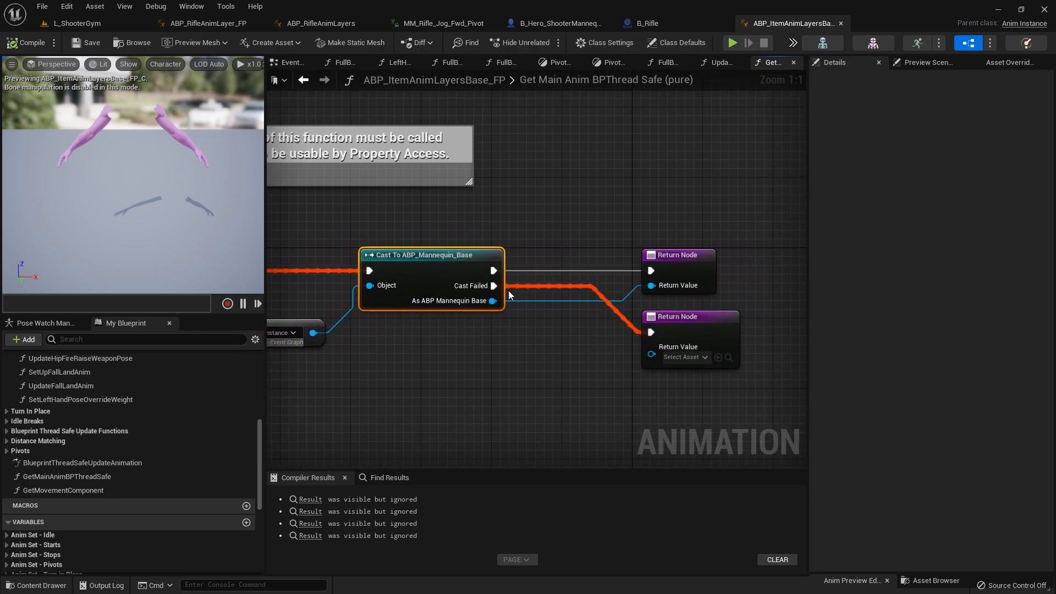
right_drag(450, 362, 521, 349)
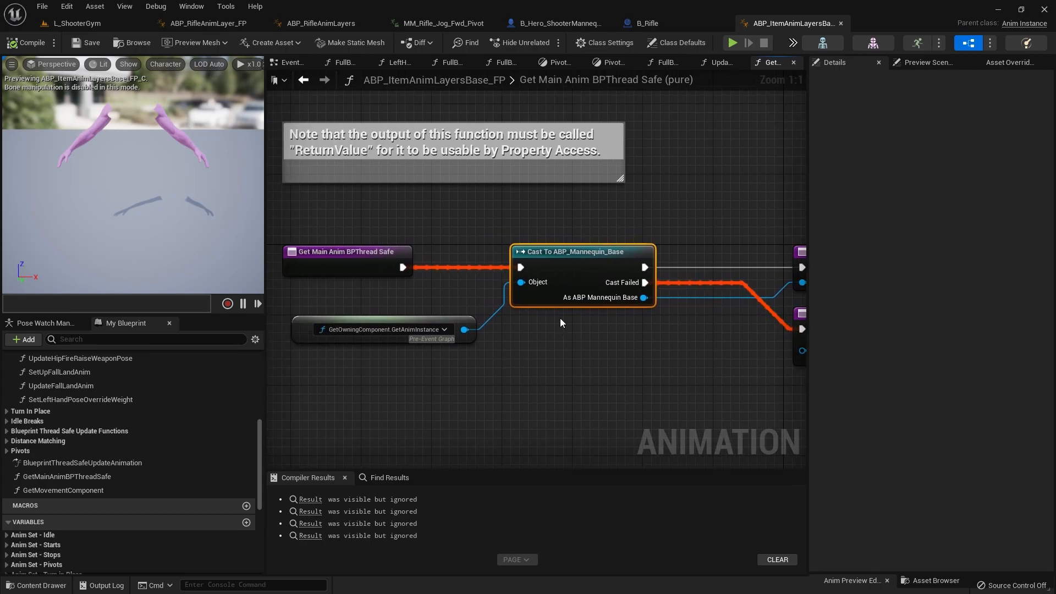
key(Delete)
Step: Set the ReturnValue output type to an ABP Mannequin Base FP object reference, applying it from both Return Nodes
right_drag(558, 284, 605, 264)
click(593, 264)
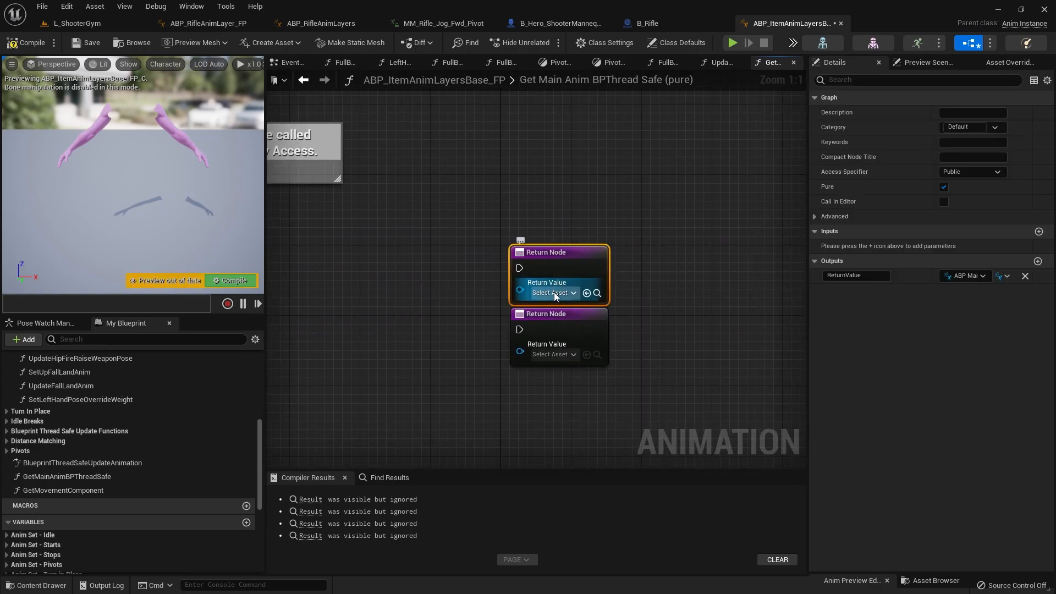
click(962, 276)
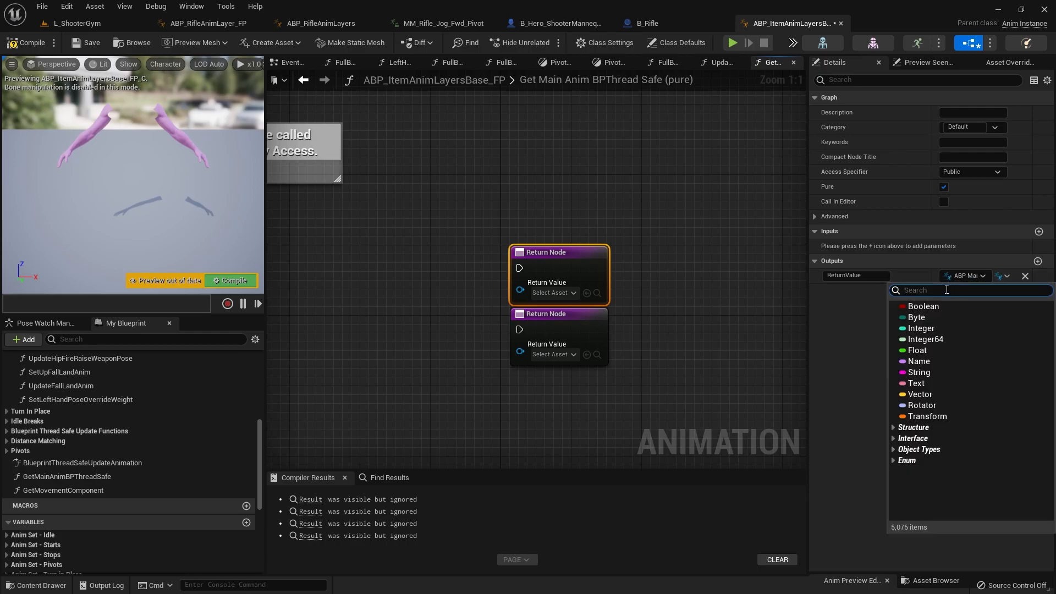
text(_FP)
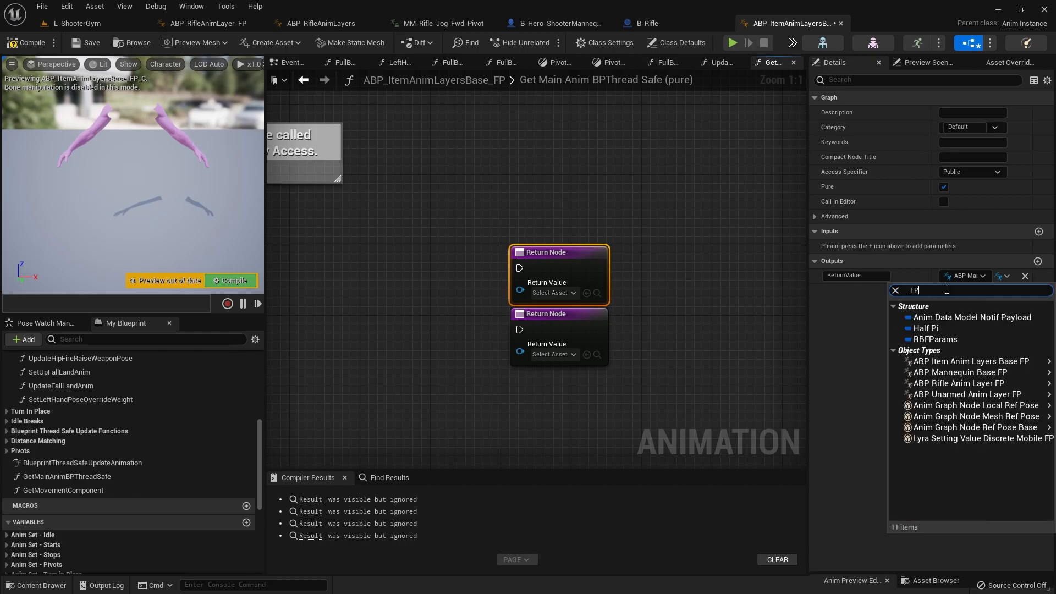
mouse_move(932, 377)
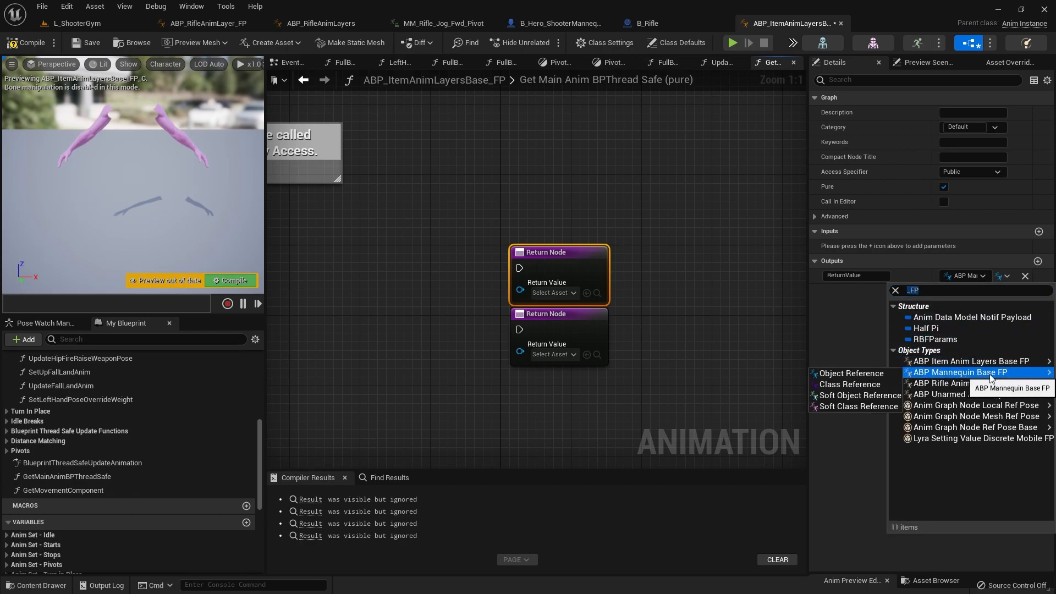
click(858, 376)
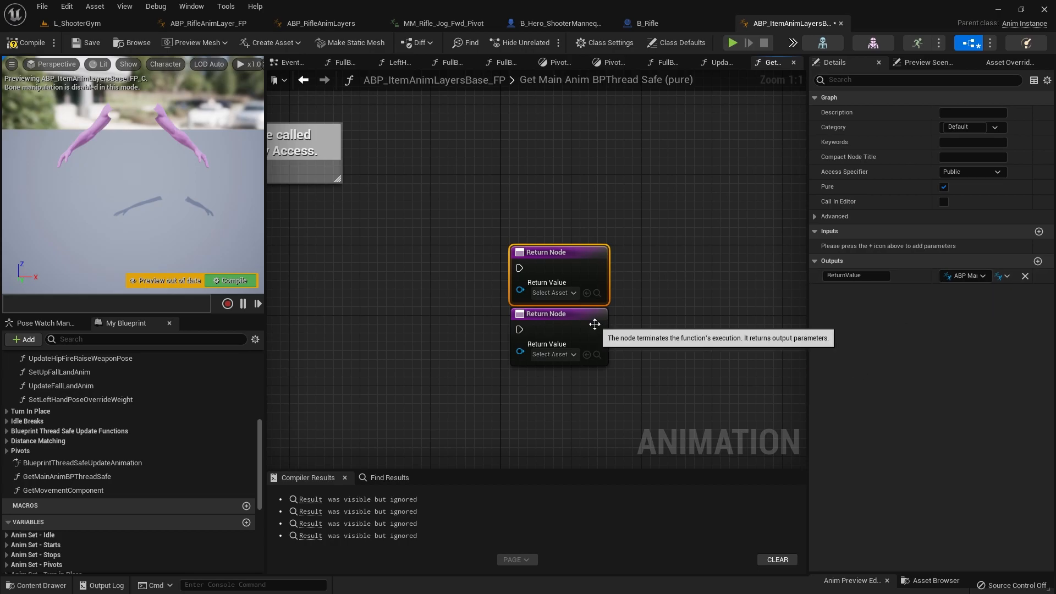
click(596, 325)
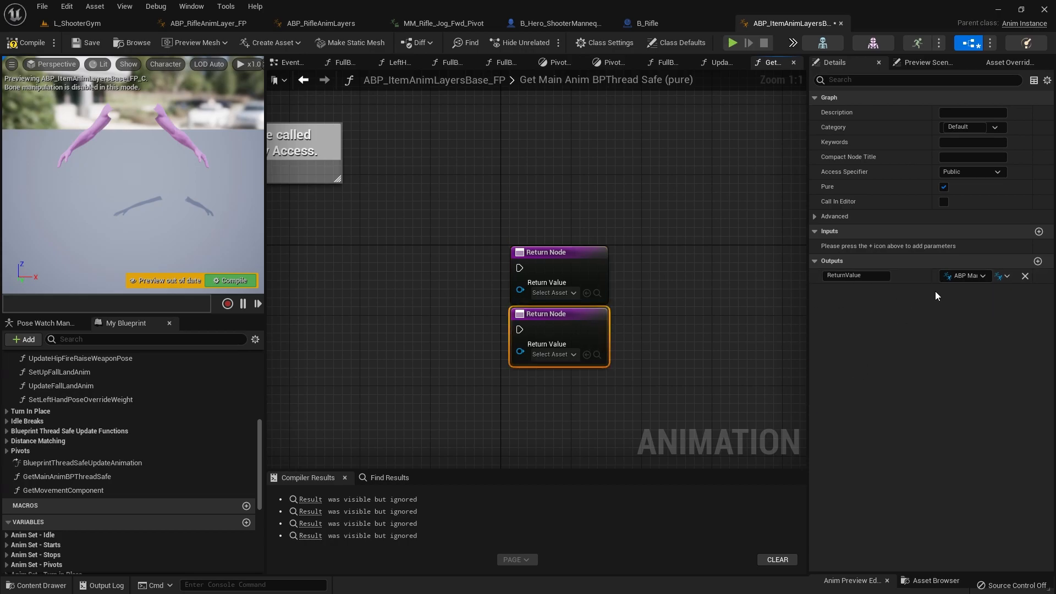
click(959, 277)
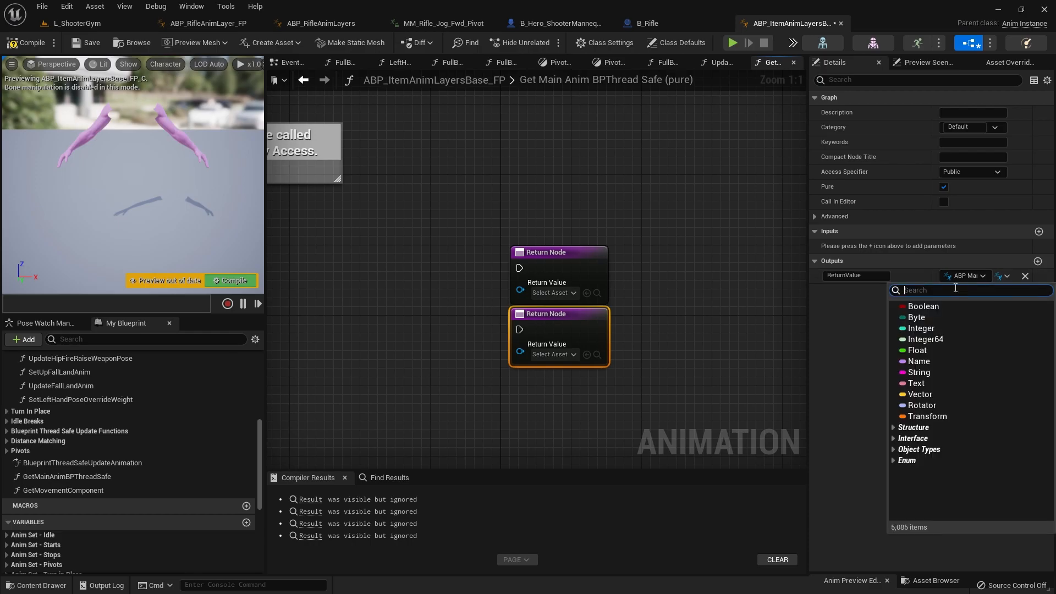
text(_FP)
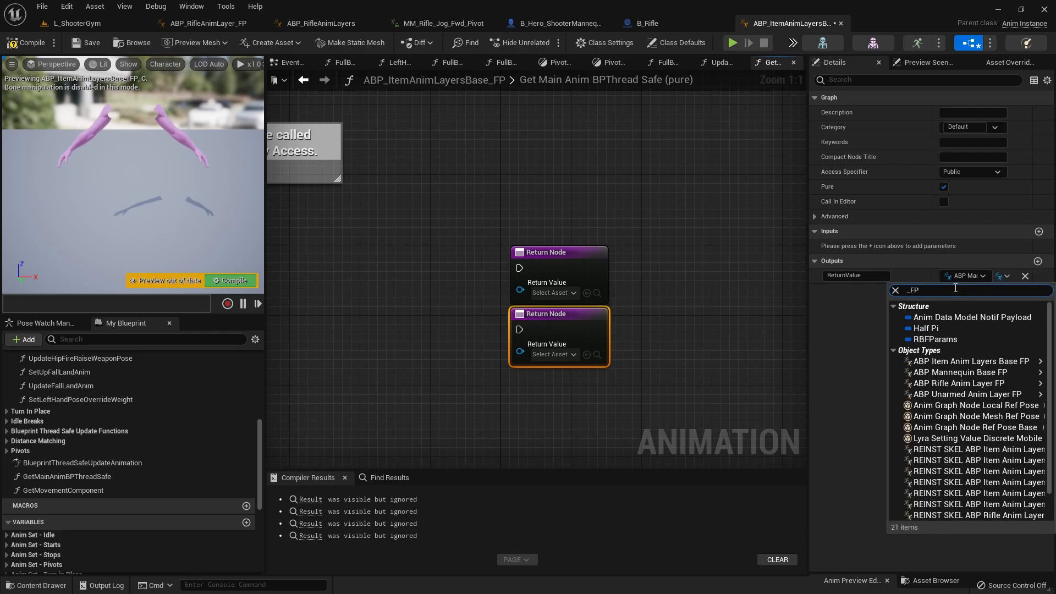
mouse_move(902, 374)
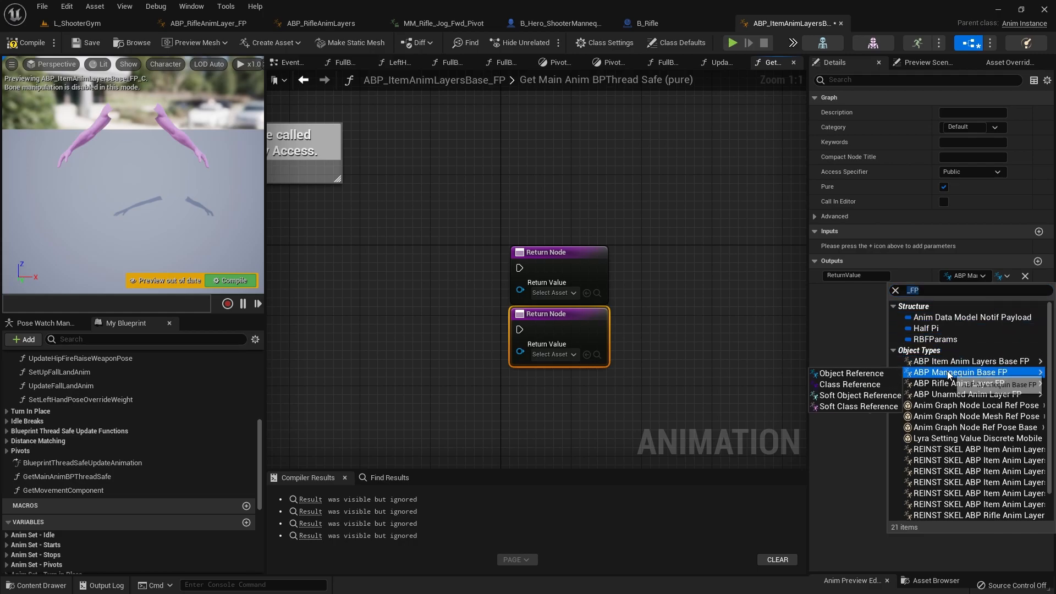
click(866, 375)
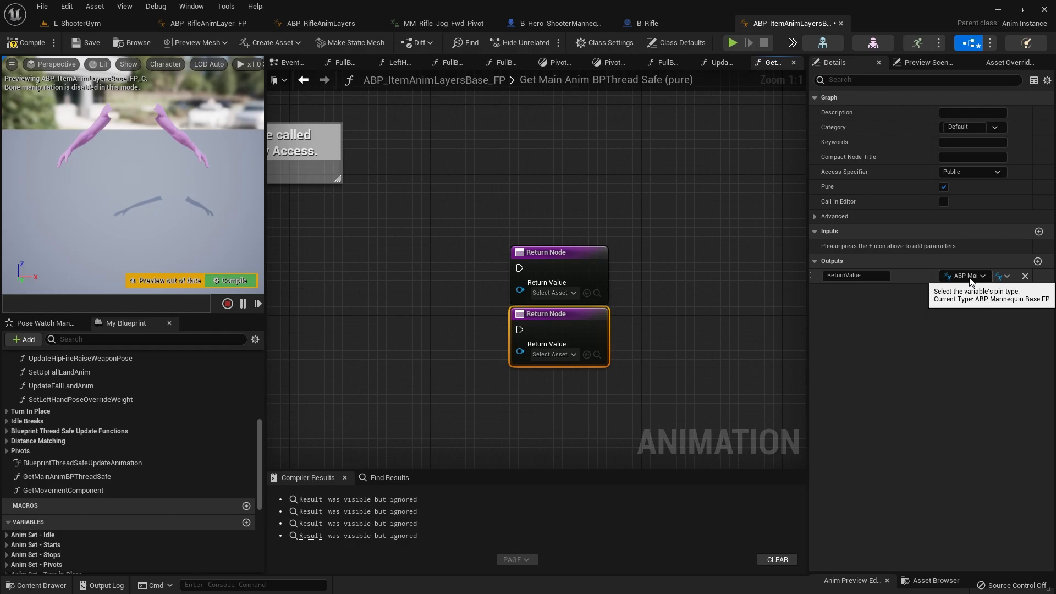
Step: Reposition the GetOwningComponent.GetAnimInstance node below the Get Main Anim BPThread Safe entry node
scroll(219, 372, down, 2)
right_drag(300, 354, 607, 342)
drag(451, 315, 426, 315)
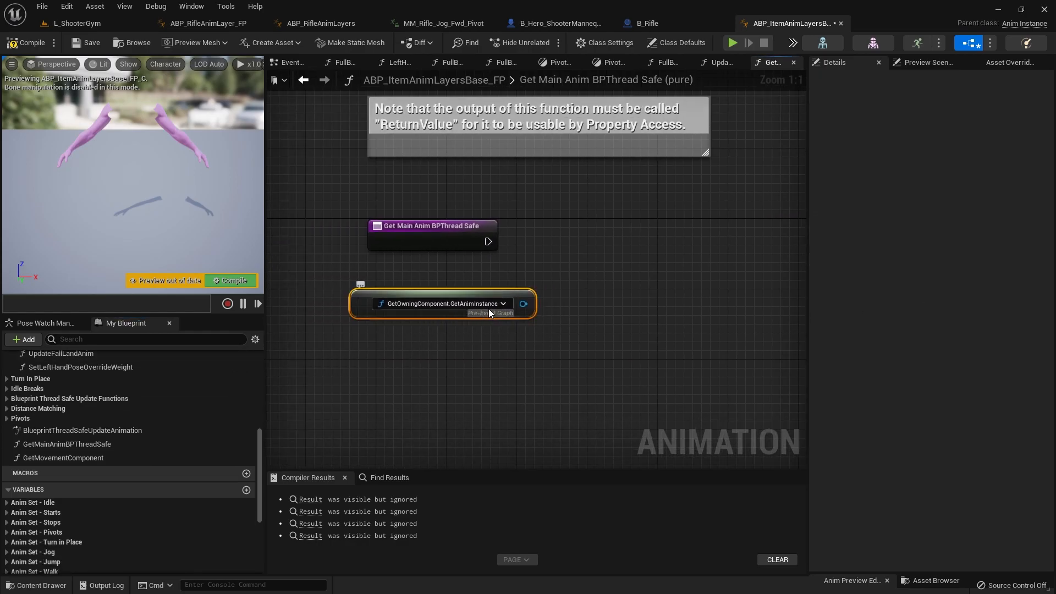
Step: Add a Cast To ABP_Mannequin_Base_FP node fed by the GetOwningComponent.GetAnimInstance output
right_drag(490, 312, 382, 379)
drag(416, 370, 467, 307)
text(cast)
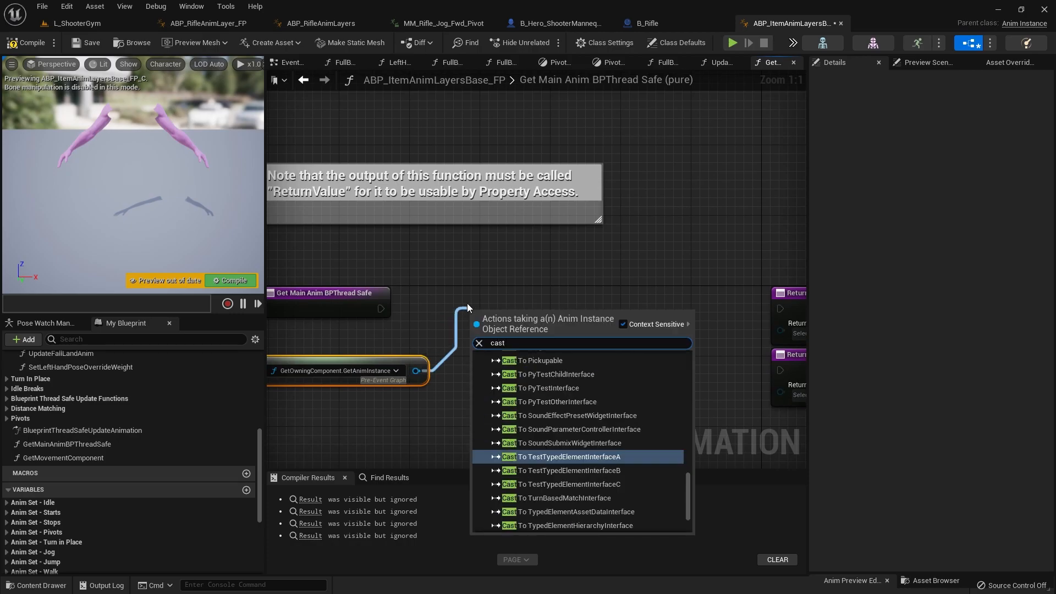
text(toanim)
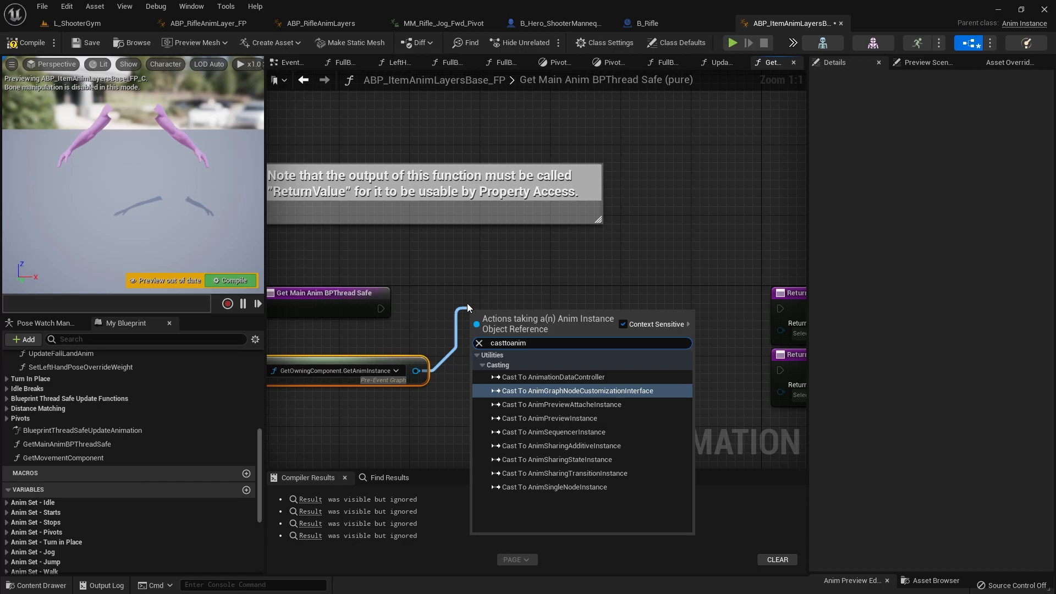
key(BackSpace)
key(BackSpace)
key(BackSpace)
key(BackSpace)
text(abp)
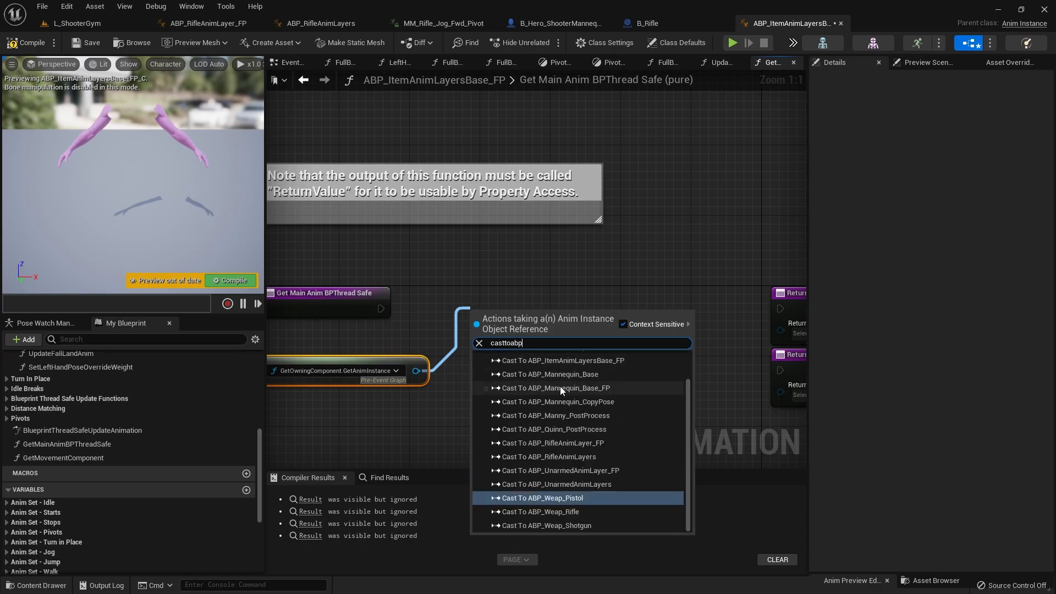
click(592, 388)
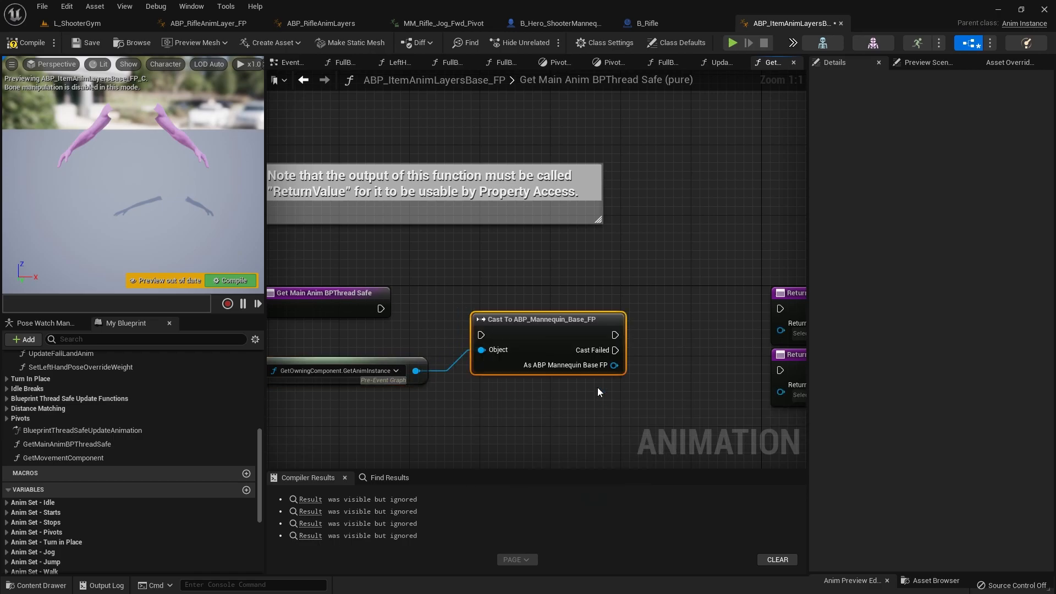
Step: Wire the entry node through the cast to both Return Nodes, and feed As ABP Mannequin Base FP into the success node's Return Value
drag(484, 315, 489, 310)
right_drag(519, 319, 354, 323)
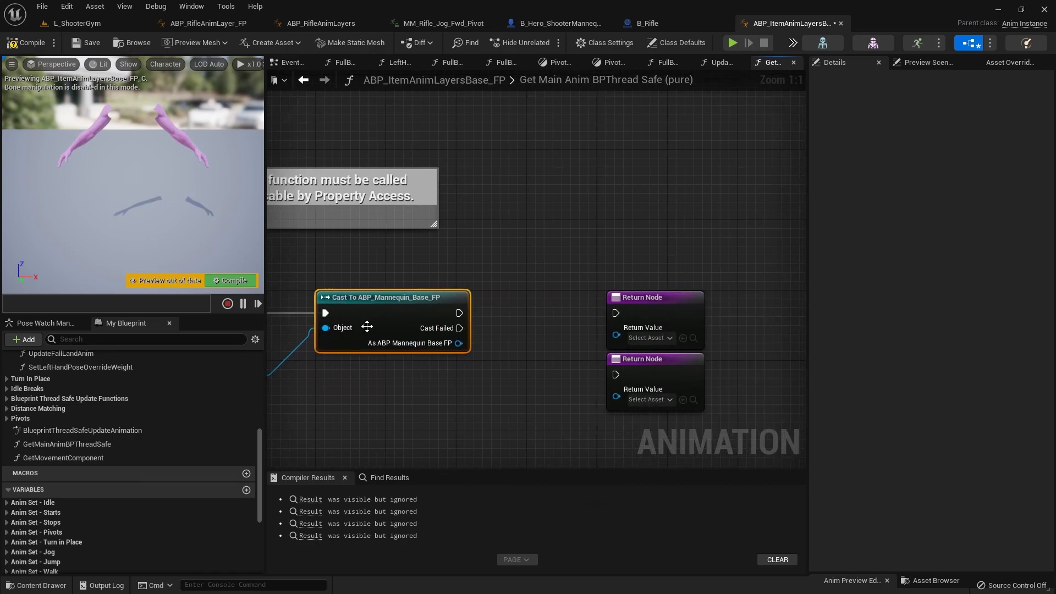
drag(612, 317, 615, 314)
drag(462, 343, 616, 336)
drag(640, 297, 640, 279)
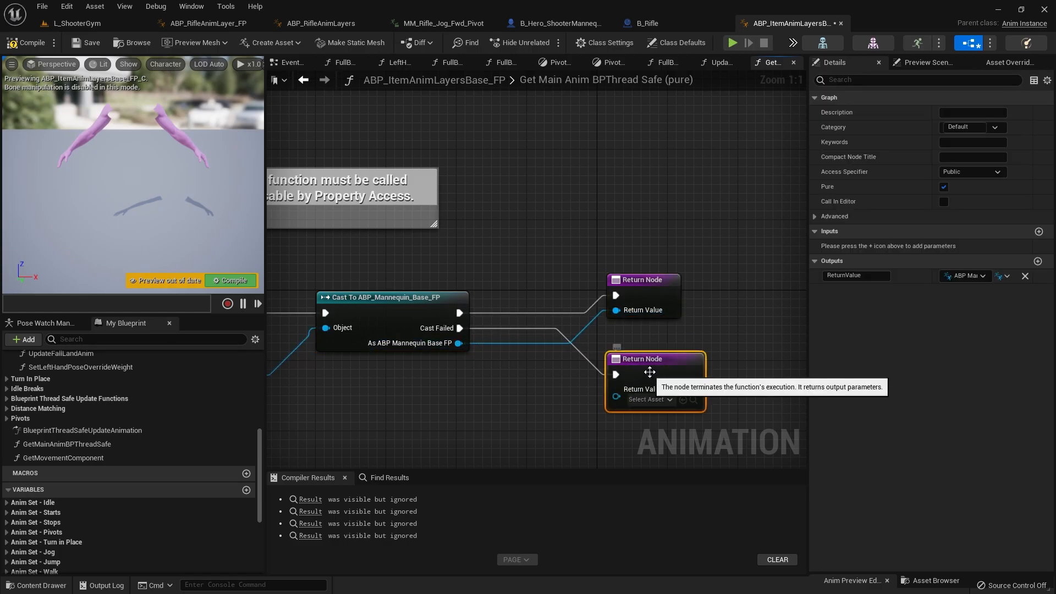
drag(638, 364, 620, 364)
Step: Compile and save the blueprint, and open the first Property Access error from the compiler results
click(14, 50)
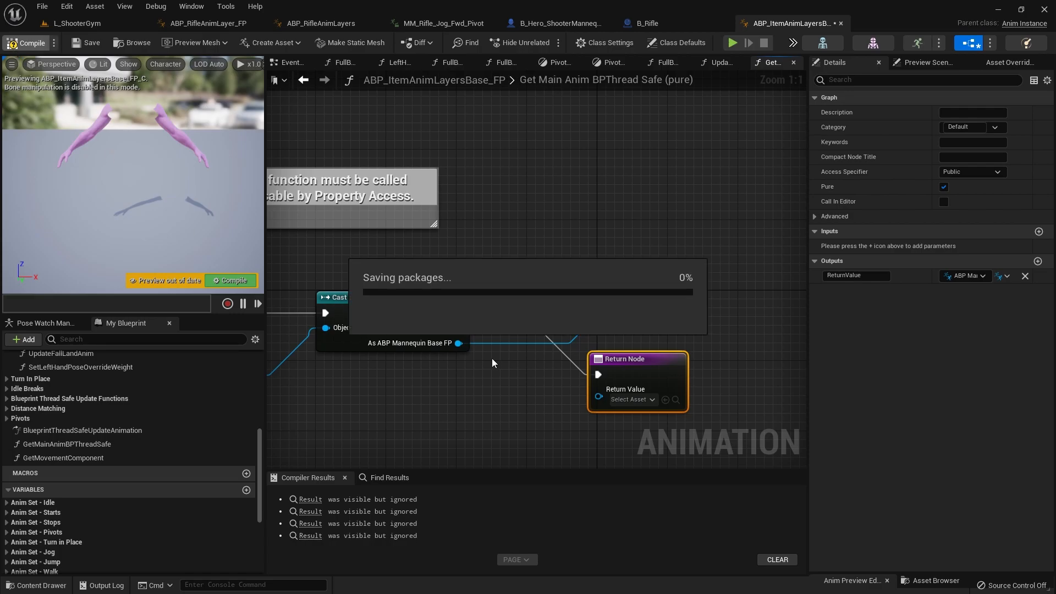
scroll(386, 523, up, 5)
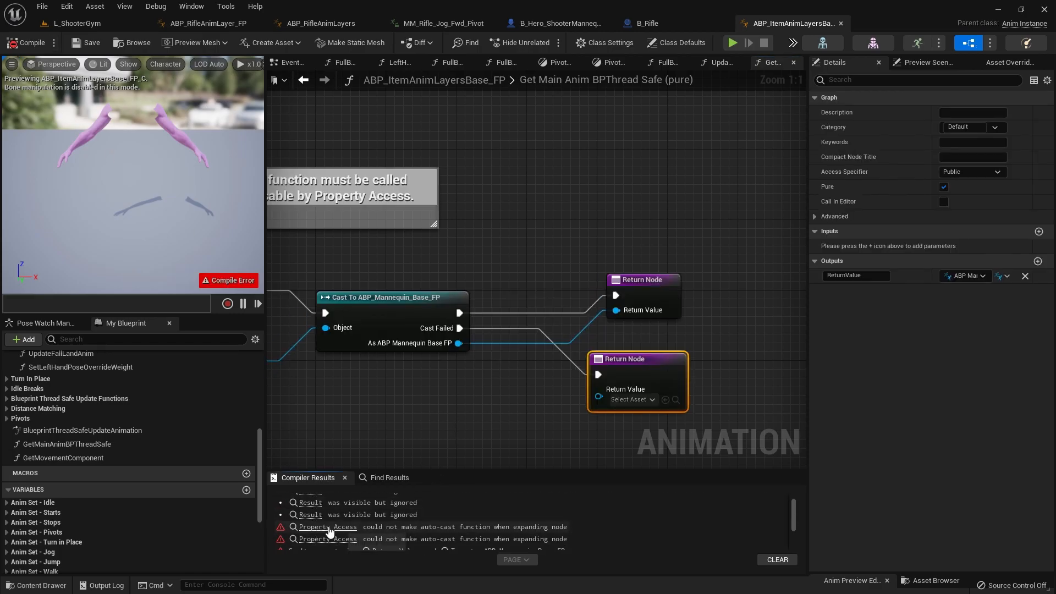
click(329, 527)
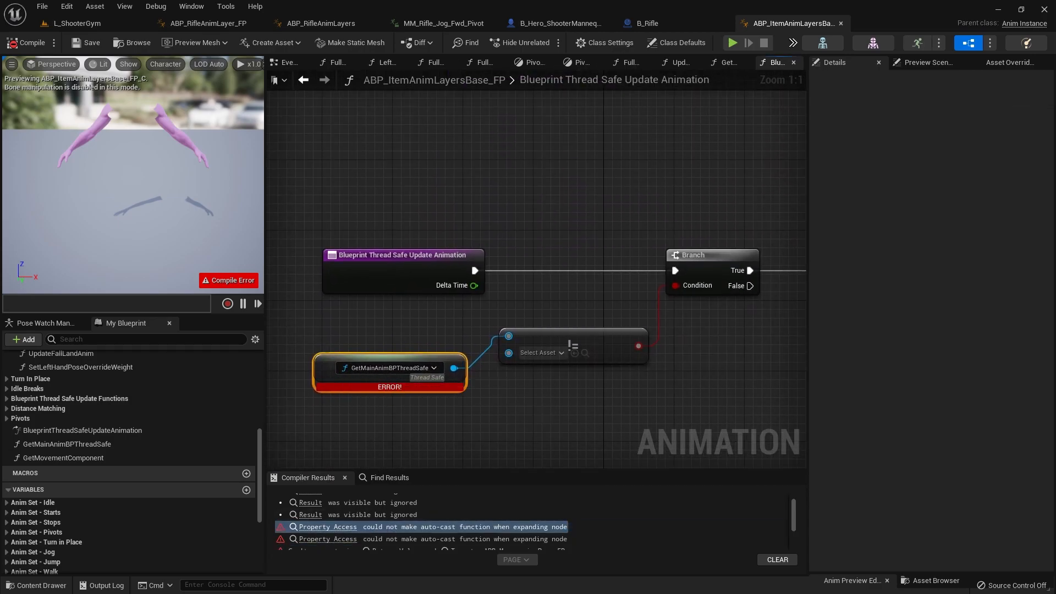
right_drag(378, 410, 446, 352)
drag(366, 279, 546, 349)
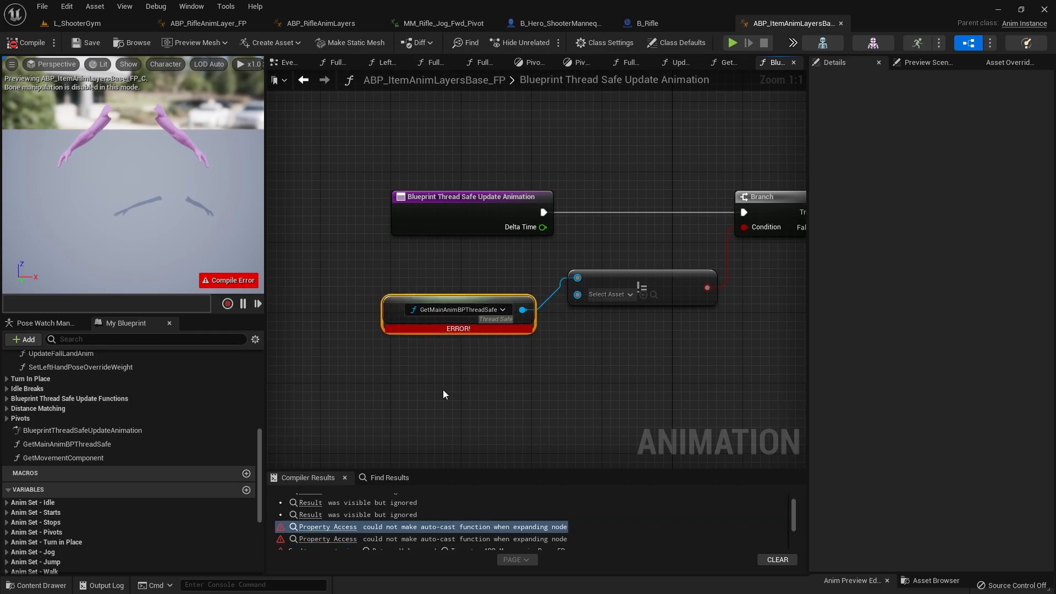
Step: Add a Property Access node bound to GetMainAnimBPThreadSafe and connect it to the first input of the != node
right_click(403, 355)
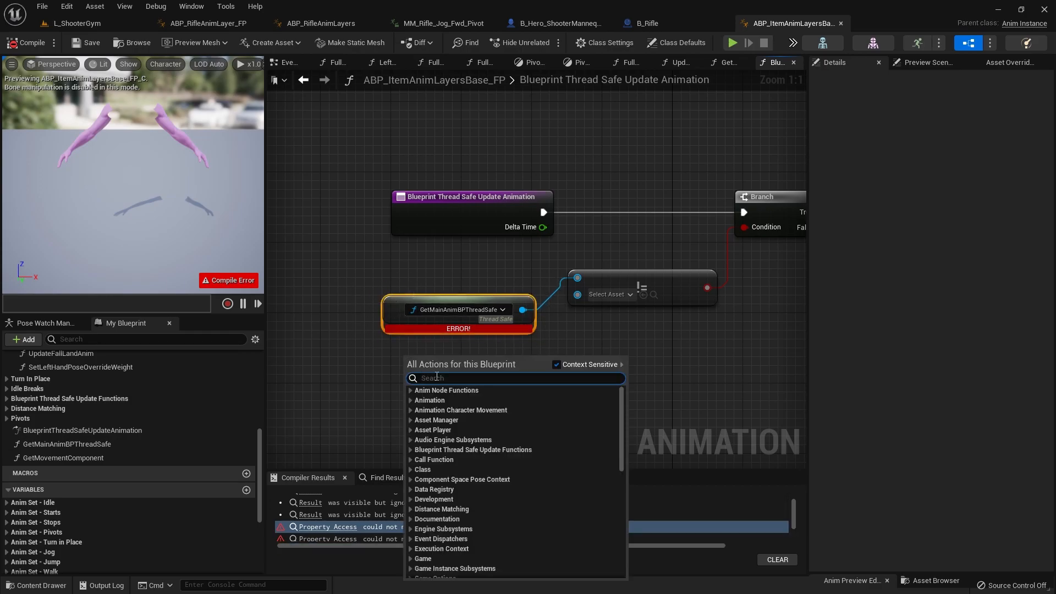
text(proper)
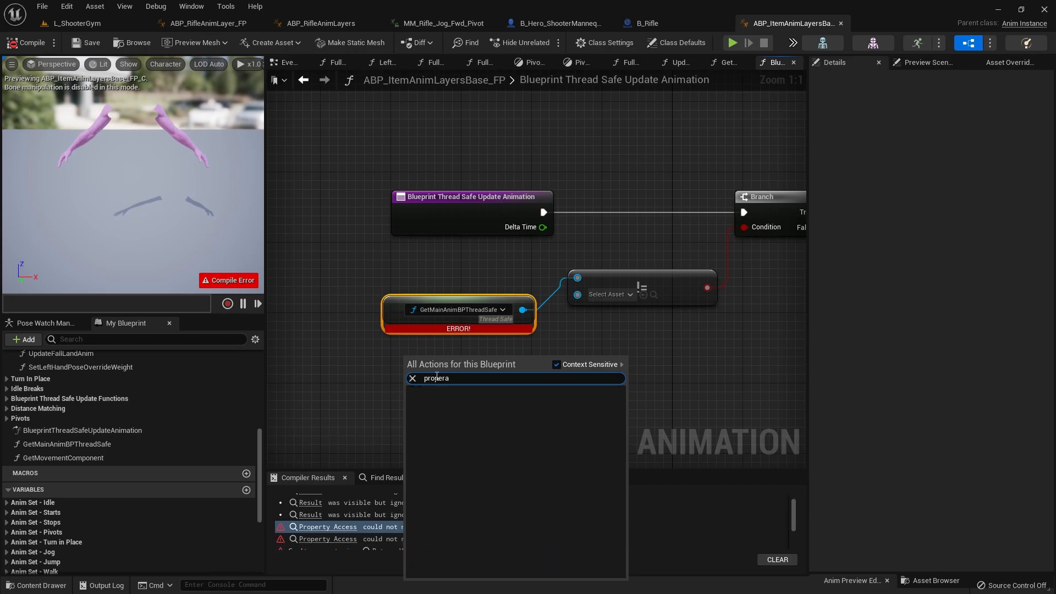
click(467, 572)
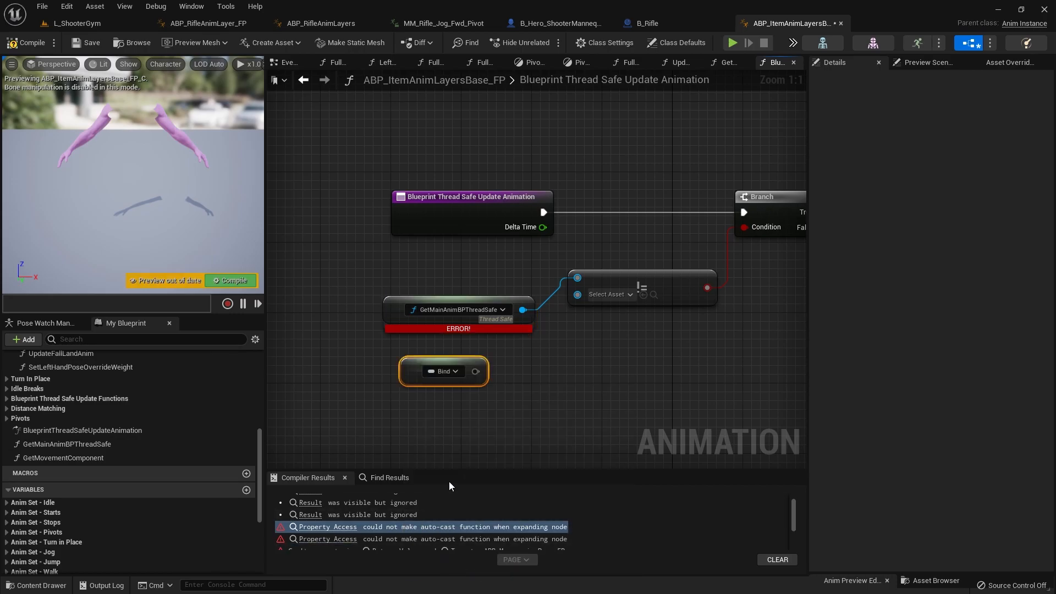
click(416, 355)
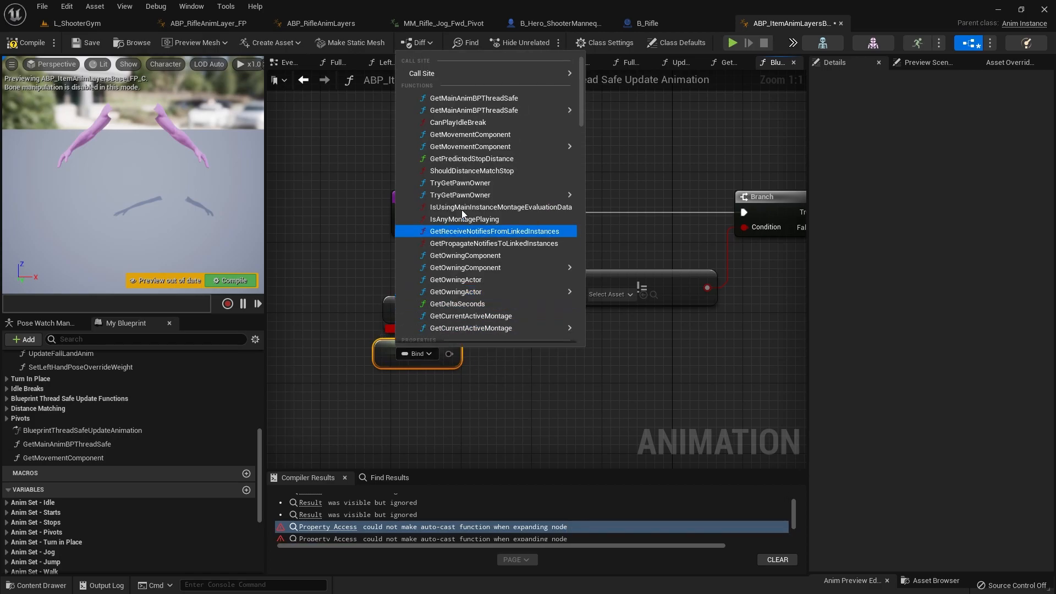
click(481, 99)
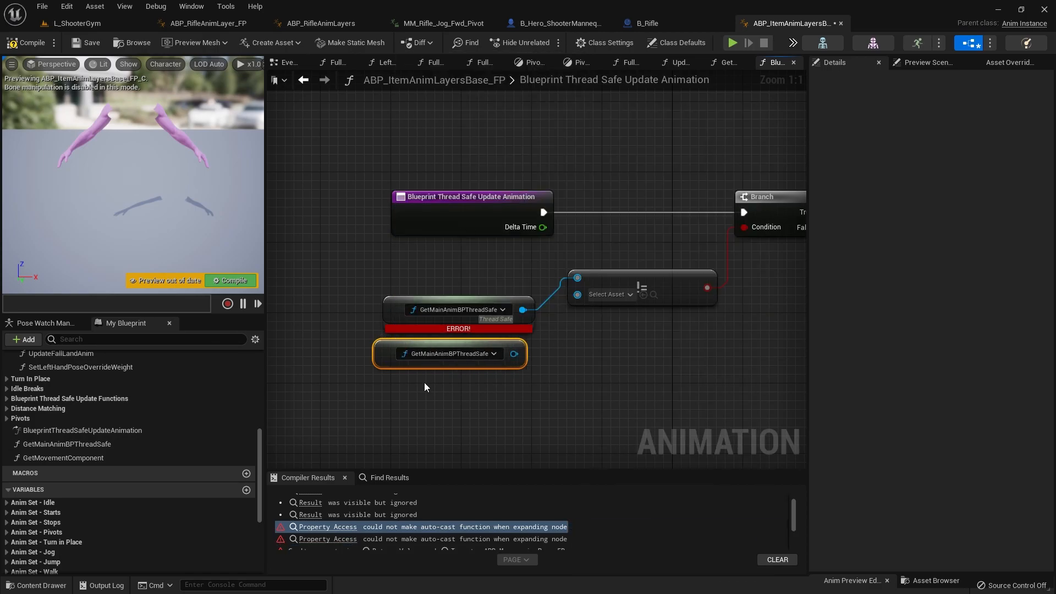
right_drag(496, 387, 433, 451)
drag(440, 419, 503, 344)
Step: Delete the erroring GetMainAnimBPThreadSafe node and move the new one into its place below the entry node
right_click(316, 369)
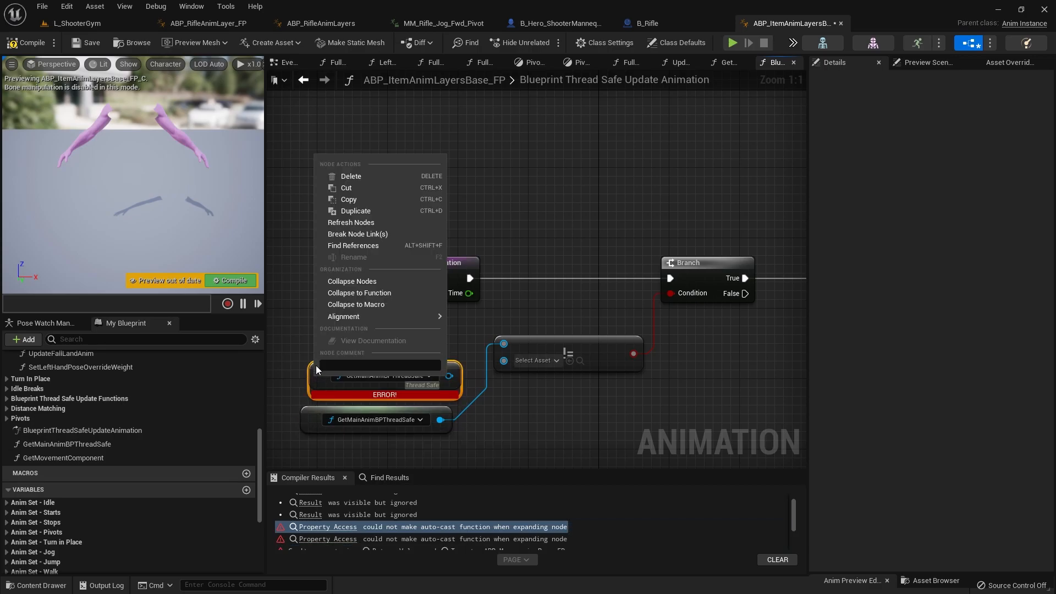
mouse_move(343, 319)
click(308, 332)
drag(302, 344, 460, 397)
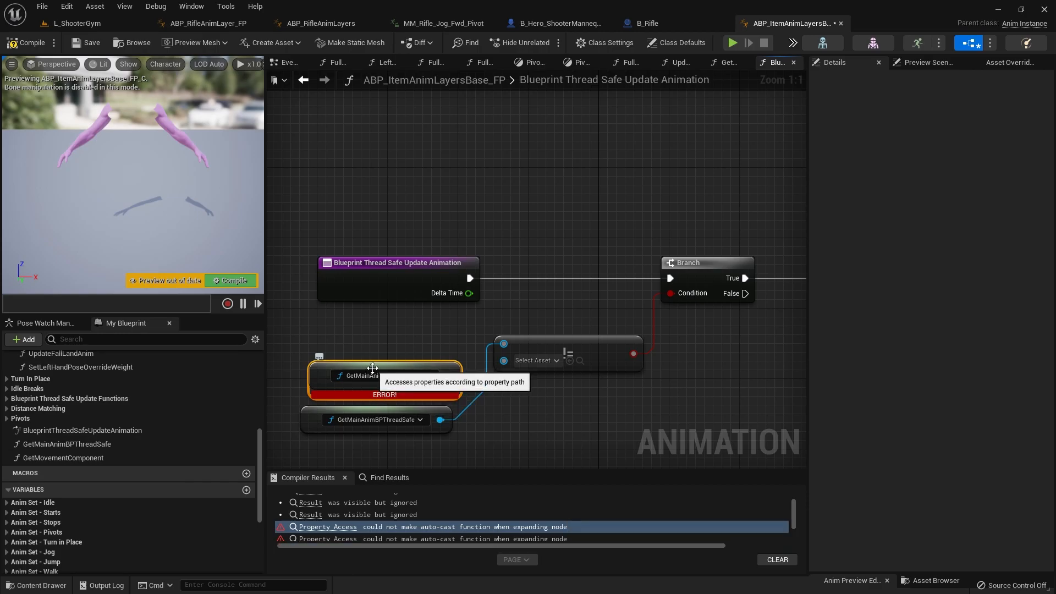
key(Delete)
drag(385, 419, 386, 368)
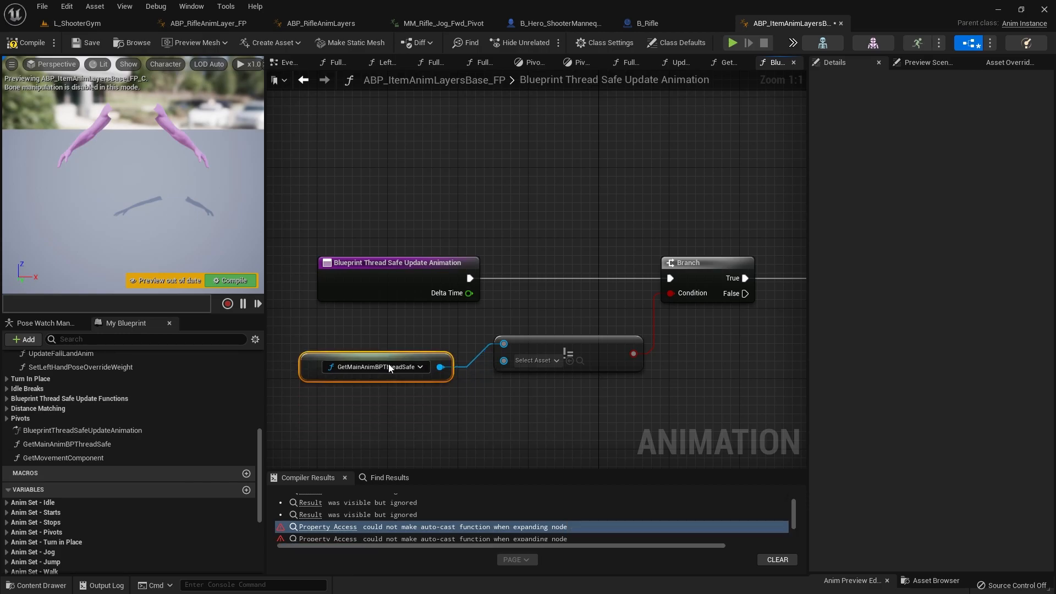
Step: Compile and save the blueprint, and open the remaining Property Access error from the compiler results
click(20, 48)
scroll(657, 392, down, 1)
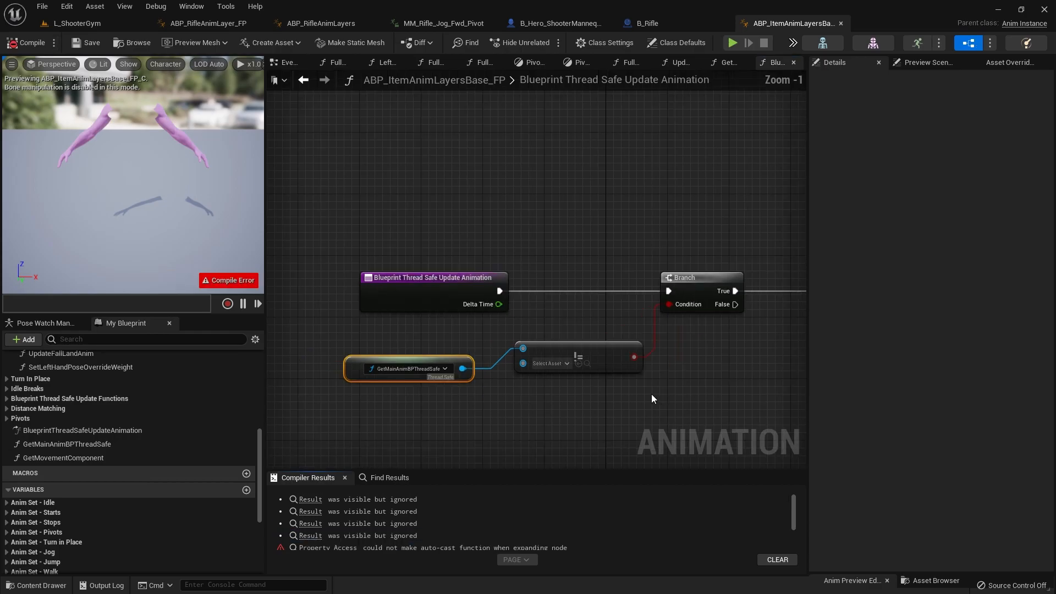
right_drag(655, 394, 242, 386)
right_drag(711, 377, 788, 313)
scroll(590, 389, down, 3)
scroll(351, 522, down, 3)
scroll(351, 523, up, 2)
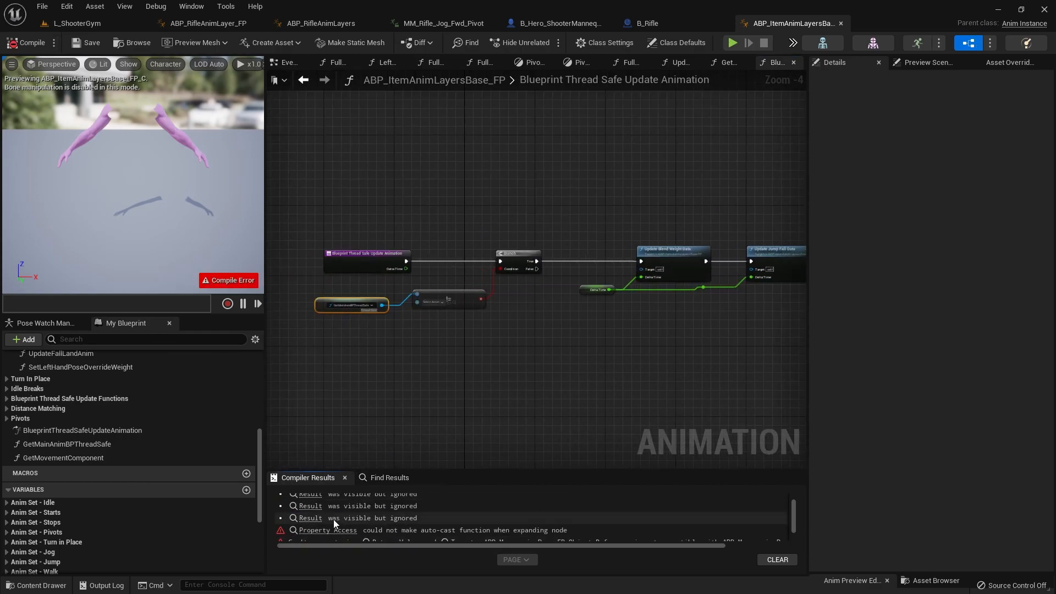
click(329, 530)
Step: In Set Up Pivot Anim, disconnect GetMainAnimBPThreadSafe from the SET Last Pivot Time target and refresh the erroring node
right_drag(566, 383, 484, 444)
right_click(460, 415)
click(453, 380)
right_click(463, 354)
click(634, 365)
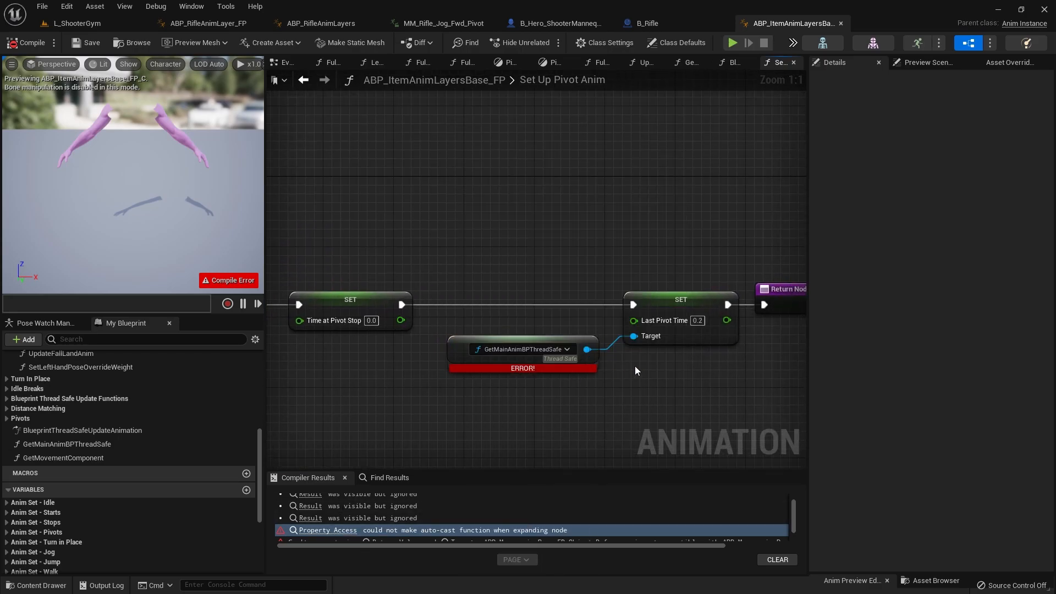
alt+click(588, 350)
right_click(461, 353)
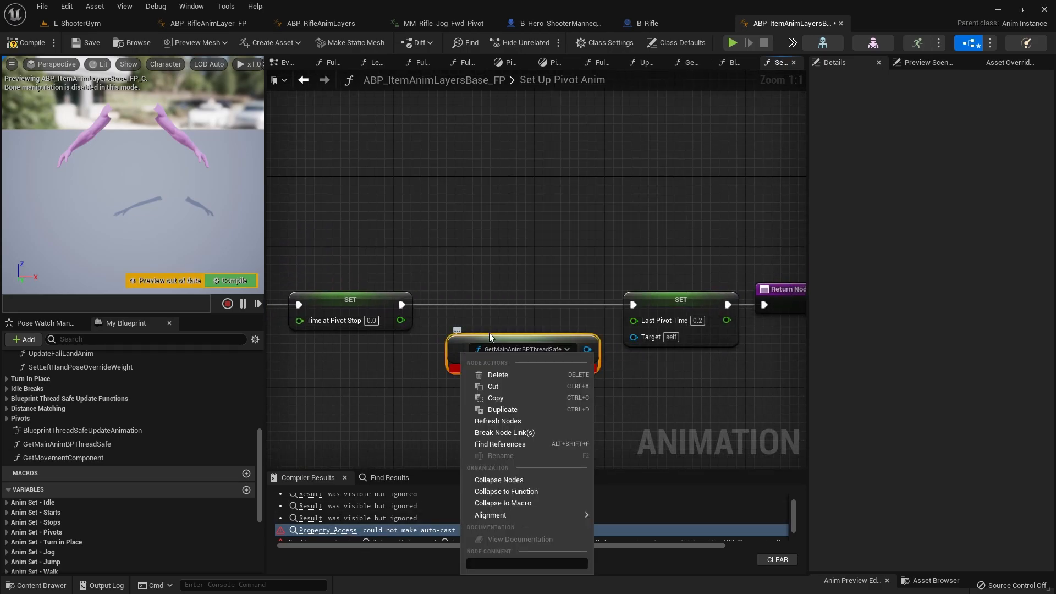
click(514, 422)
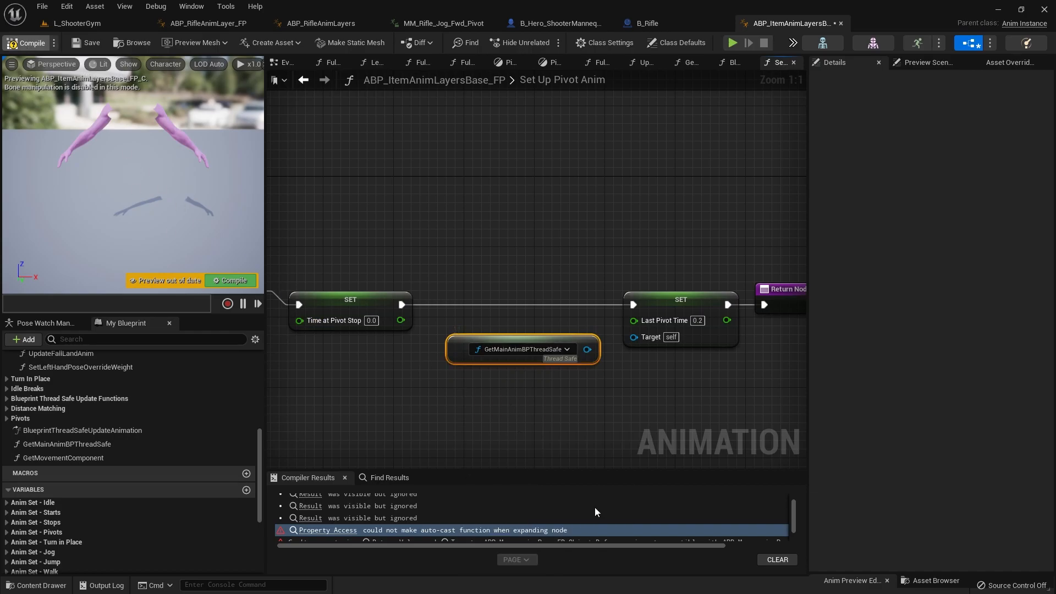
Step: Recompile the blueprint and check the binding options of the GetMainAnimBPThreadSafe node in Set Up Pivot Anim
key(F7)
click(522, 352)
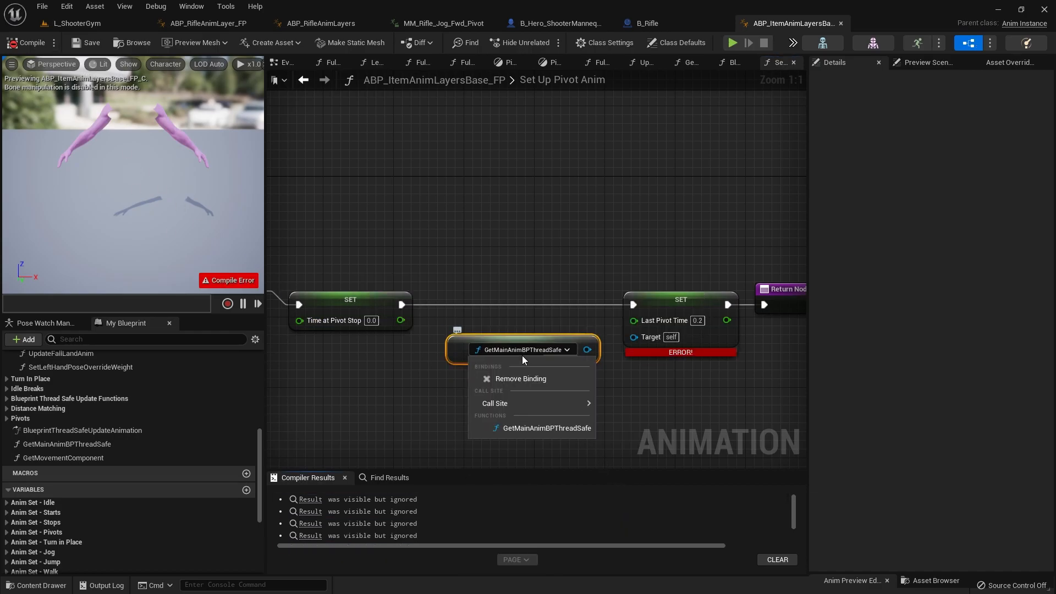
click(562, 332)
right_drag(596, 382, 487, 402)
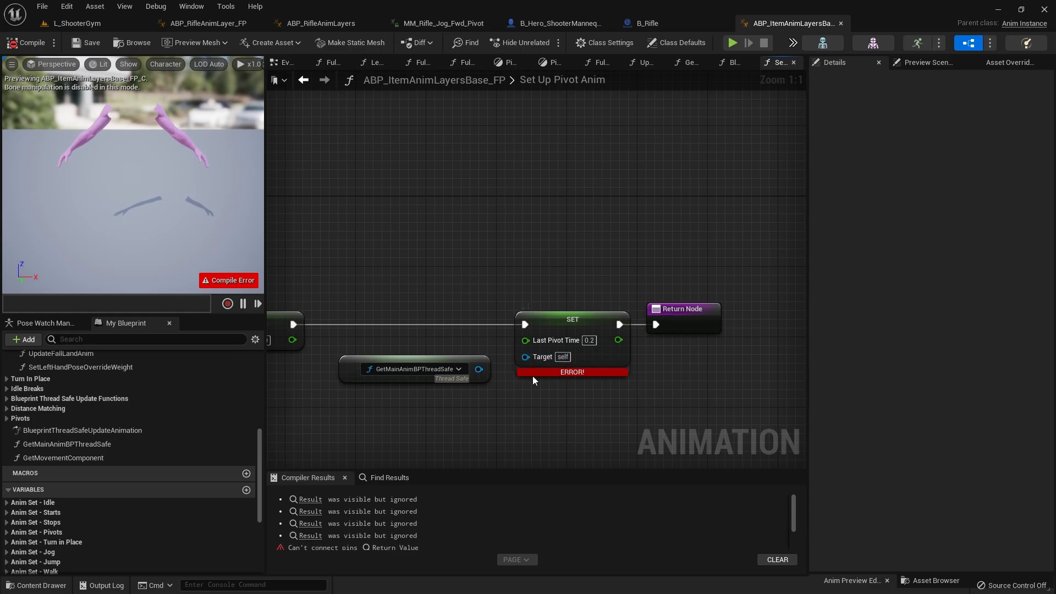
right_drag(492, 404, 629, 358)
drag(576, 332, 471, 367)
drag(510, 358, 592, 304)
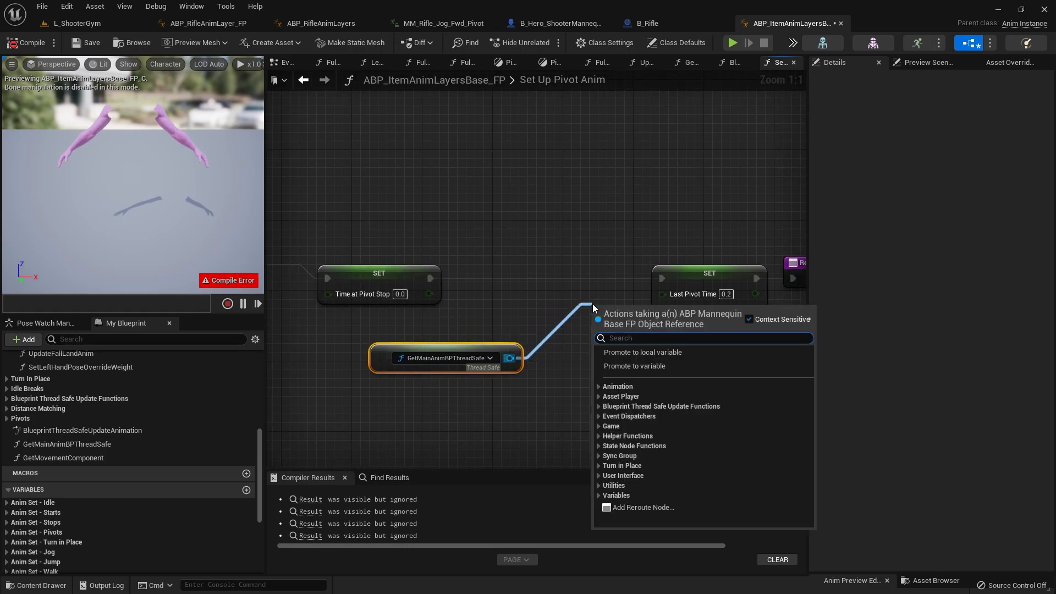
text(last)
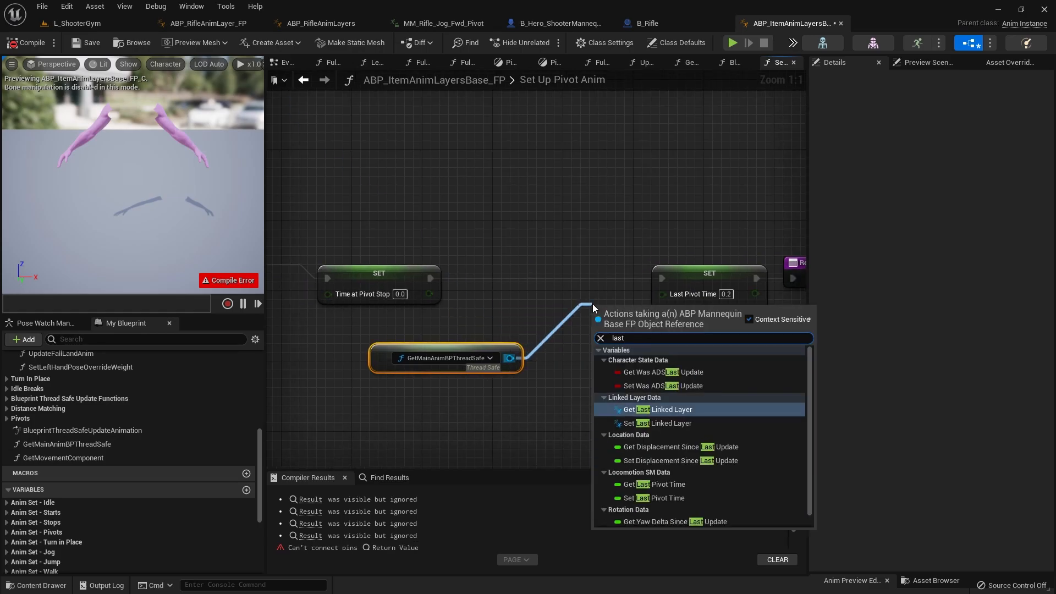
text(piv)
key(Return)
drag(594, 311, 560, 347)
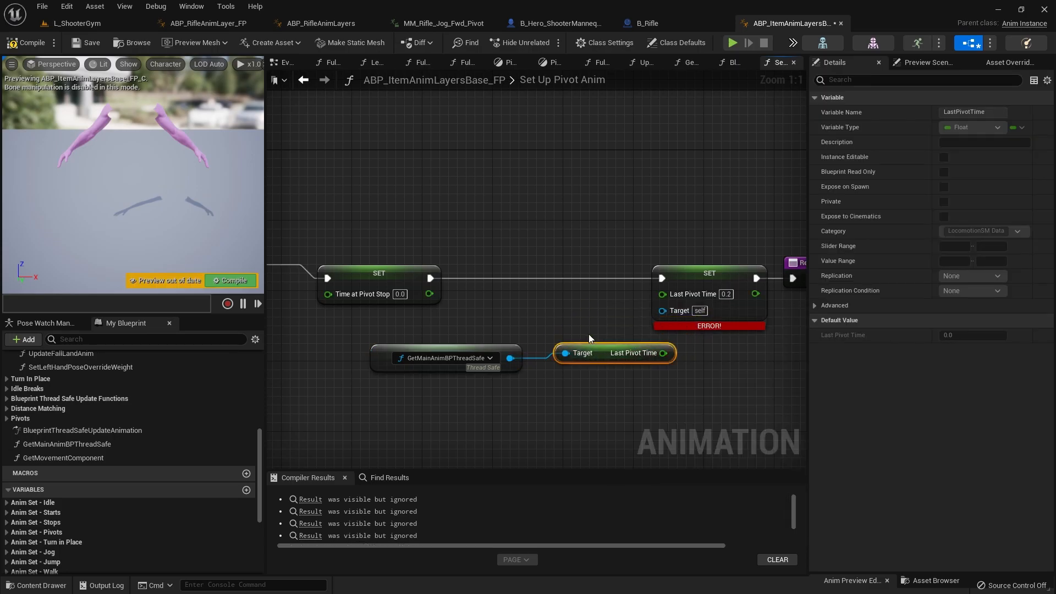
key(Delete)
Step: Add a Set Last Pivot Time node targeting GetMainAnimBPThreadSafe and wire it between SET Time at Pivot Stop and the Return Node
drag(569, 331, 571, 332)
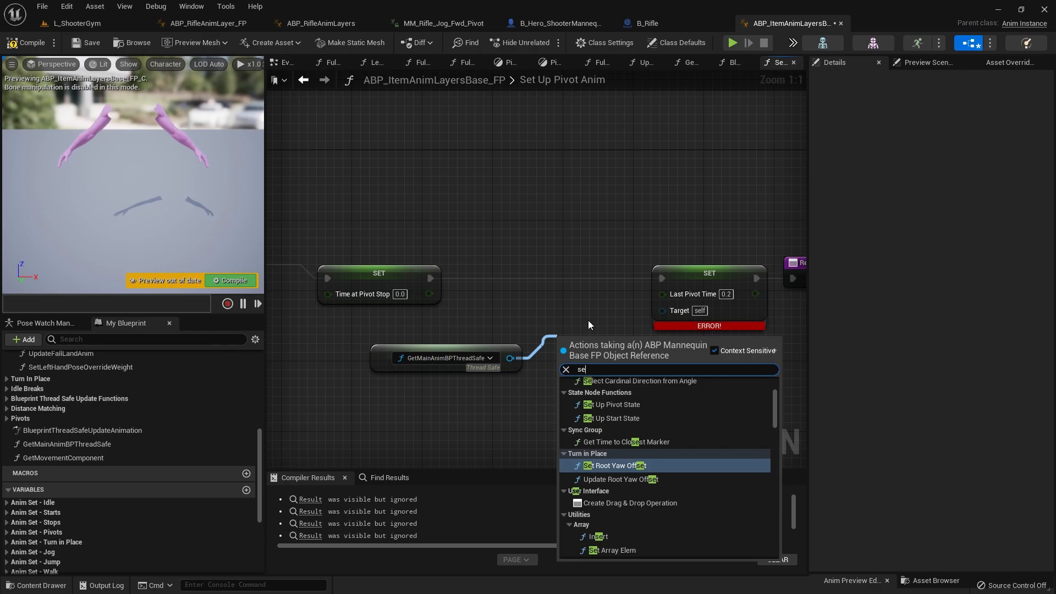
text(setlast)
key(Down)
key(Return)
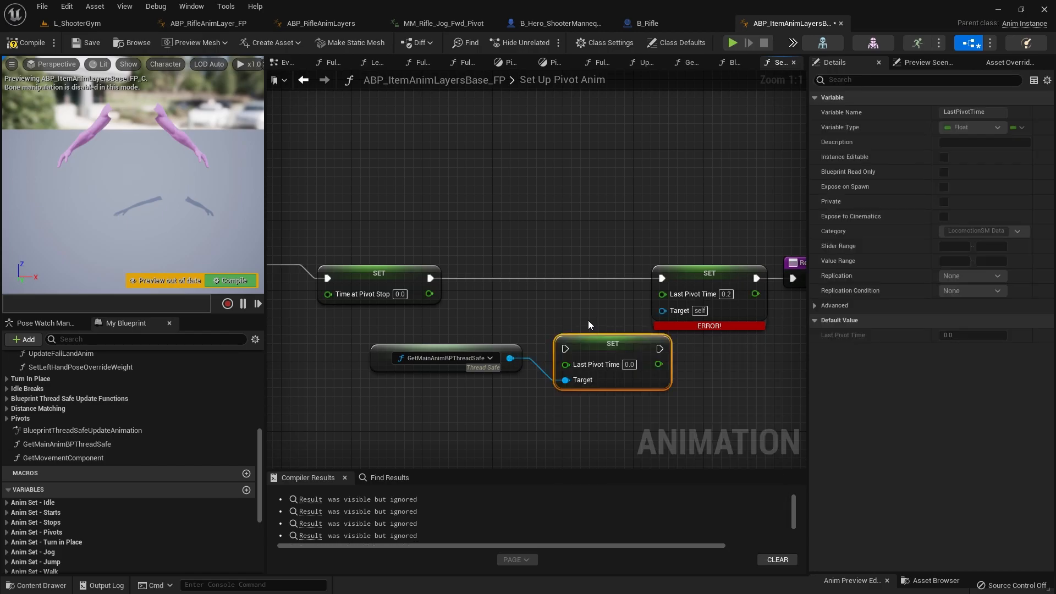
drag(625, 342, 634, 324)
ctrl+drag(661, 278, 570, 330)
drag(666, 328, 656, 311)
ctrl+drag(764, 276, 737, 288)
ctrl+drag(639, 325, 641, 322)
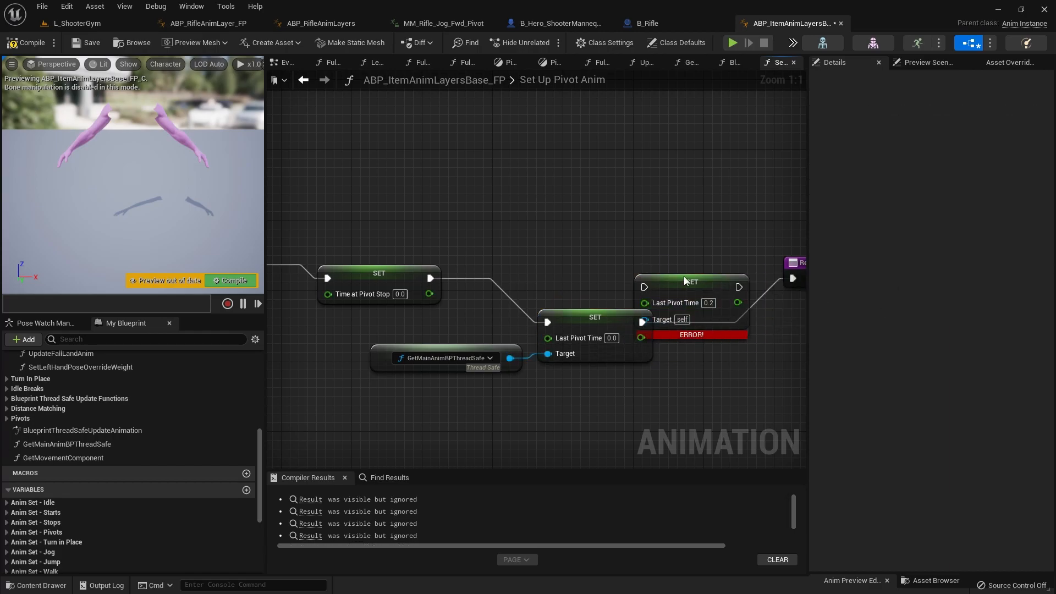
Step: Delete the erroring SET Last Pivot Time node, move the new one into its place and edit its Last Pivot Time value
drag(682, 281, 682, 214)
key(Delete)
drag(637, 316, 672, 281)
key(BackSpace)
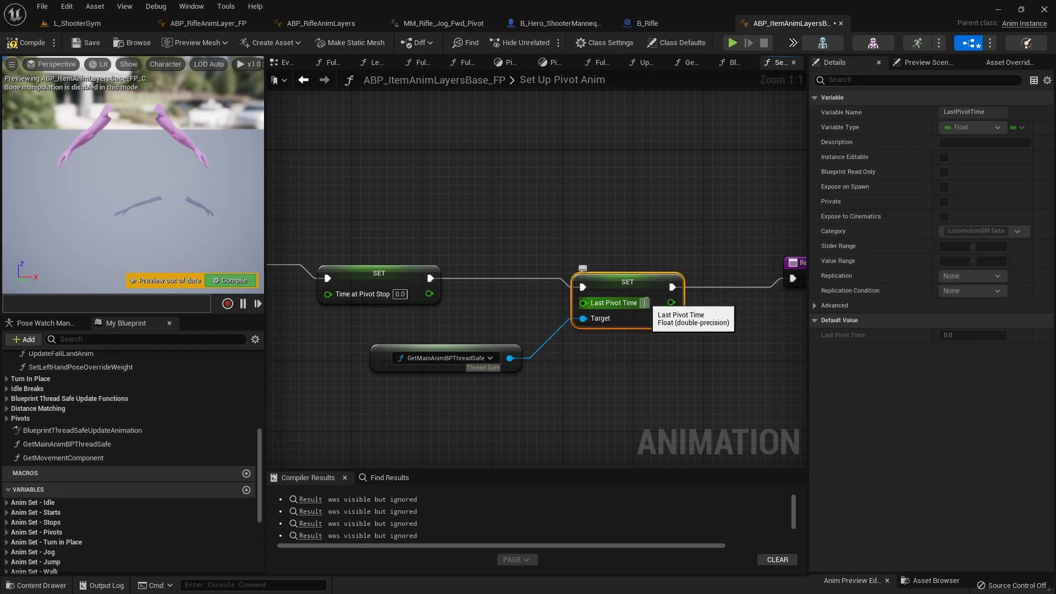
click(506, 229)
Step: Compile and save the blueprint, and open the Return Value node of the first incompatible-pins error
scroll(507, 228, down, 10)
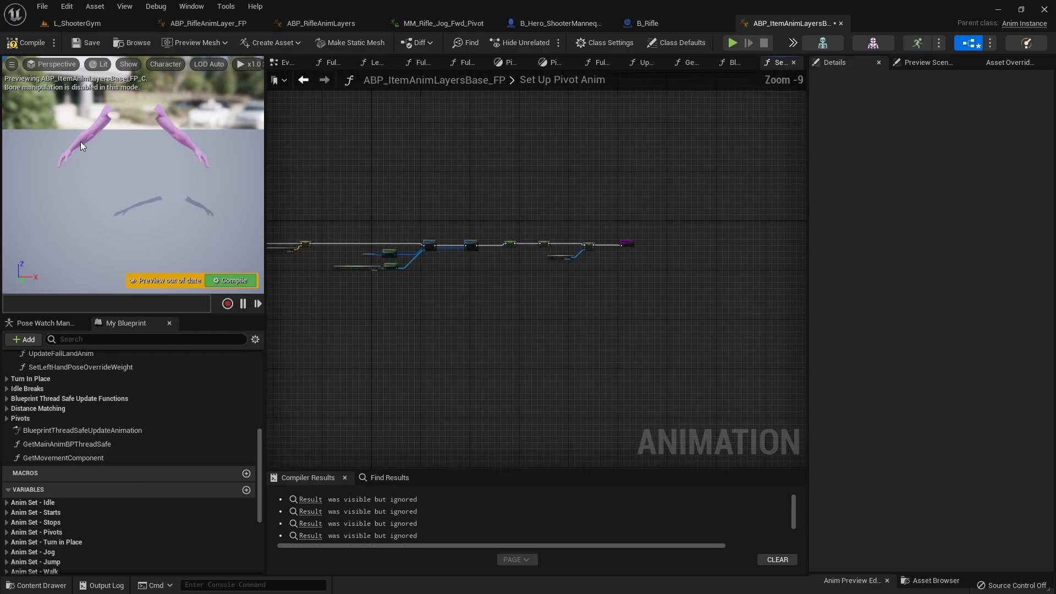
click(16, 48)
right_drag(407, 384, 572, 285)
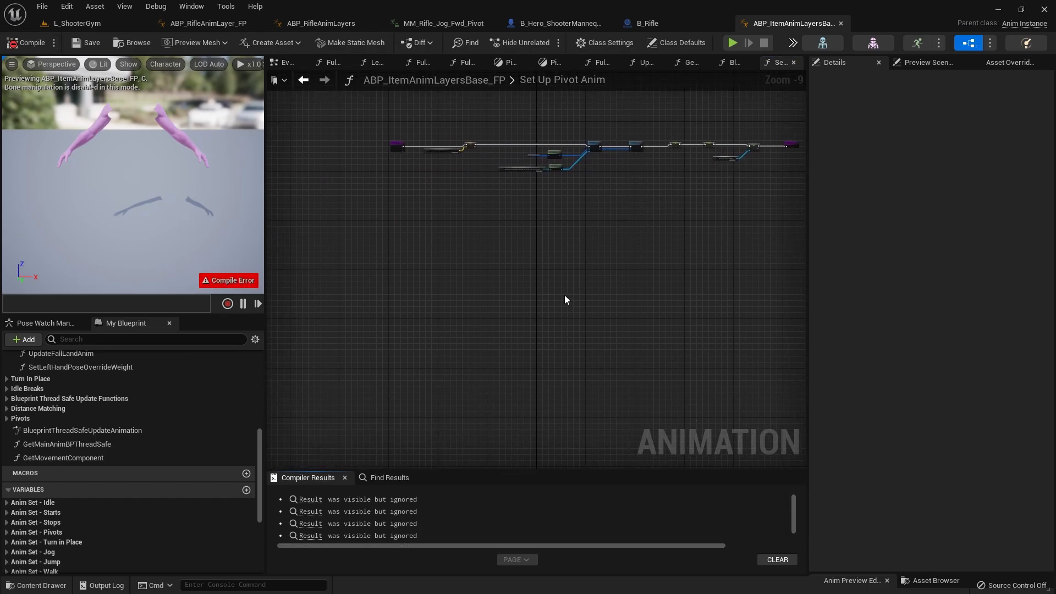
click(396, 512)
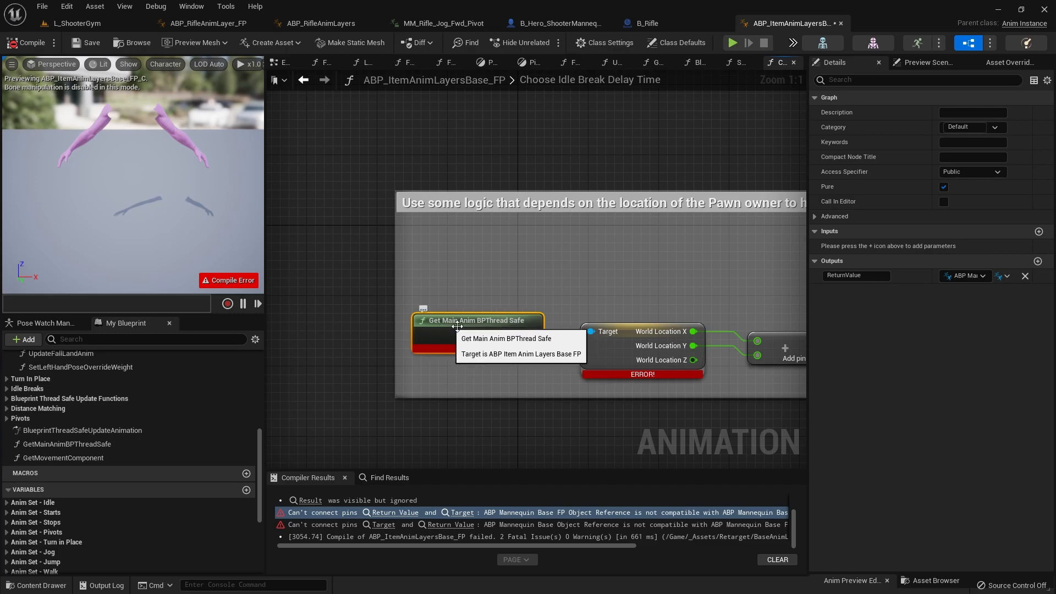
Step: Refresh the Get Main Anim BPThread Safe node in Choose Idle Break Delay Time and recompile the blueprint
right_click(449, 341)
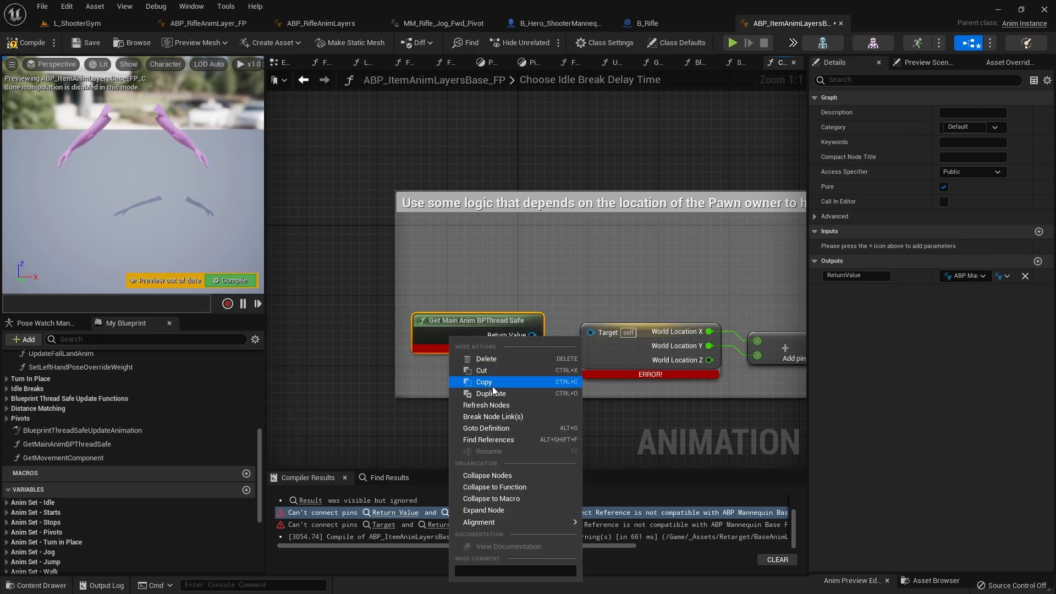
click(492, 406)
click(30, 43)
Step: Add a World Location node from the Return Value of Get Main Anim BPThread Safe and split its struct pin into X, Y and Z
right_drag(498, 404, 335, 433)
drag(368, 363, 430, 314)
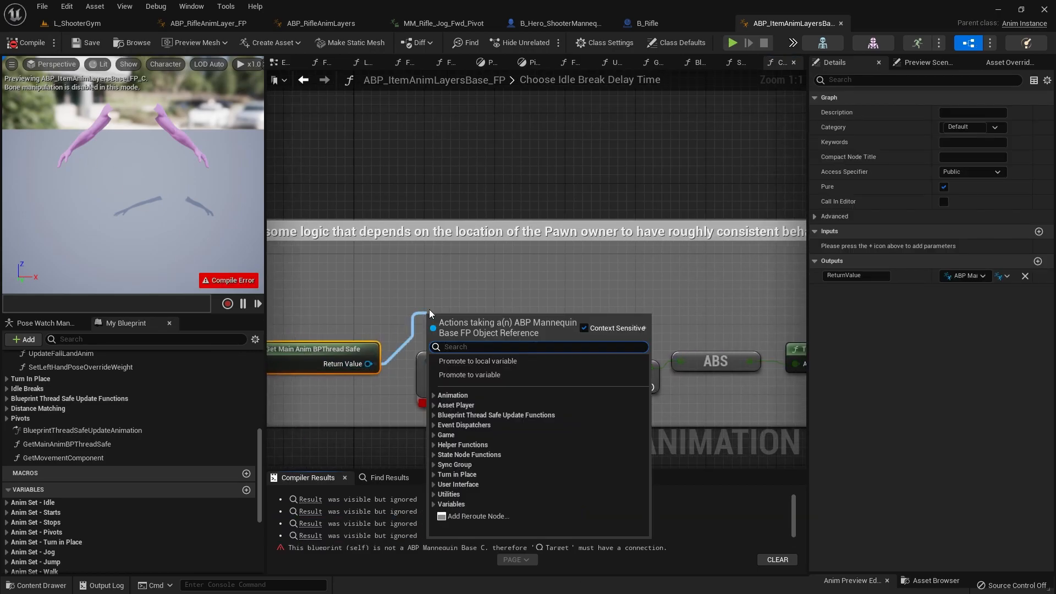
text(world)
key(Return)
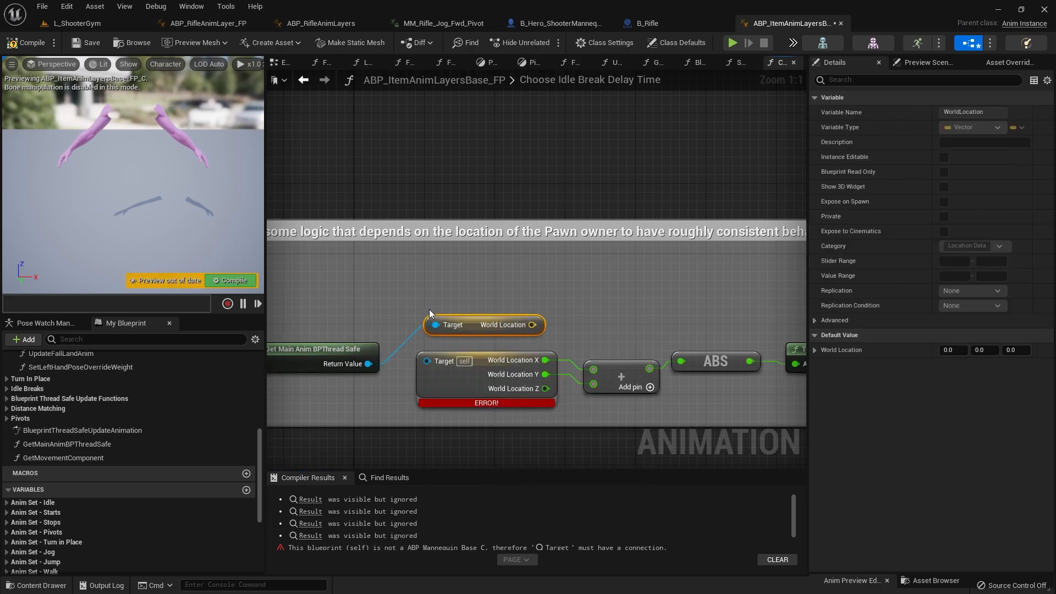
right_click(533, 325)
click(576, 379)
drag(436, 325, 460, 286)
click(464, 334)
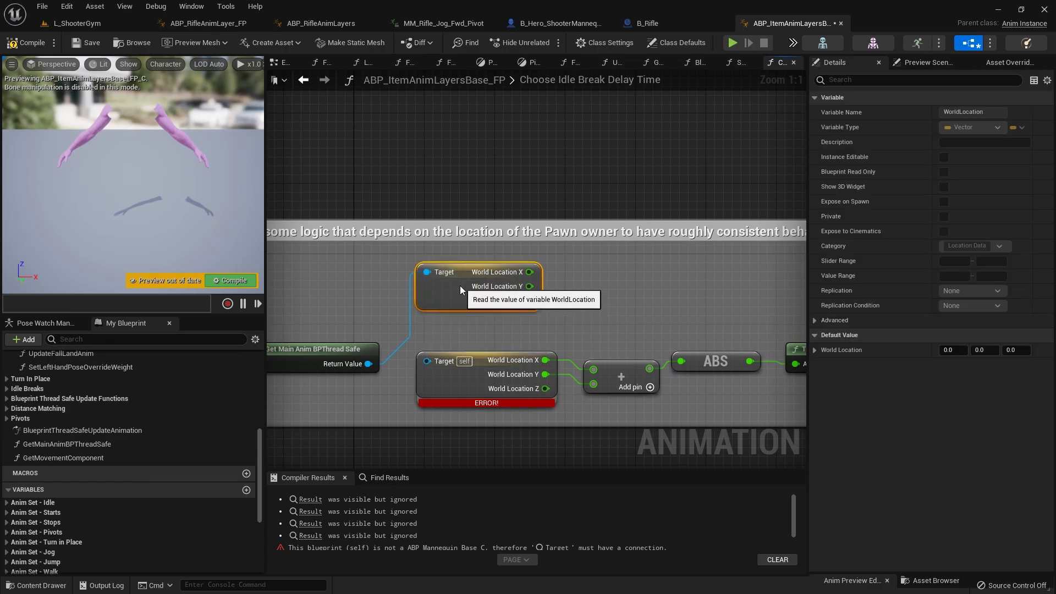
Step: Transfer the addition node's X and Y links to the new World Location node and delete the erroring World Location node
ctrl+drag(594, 369, 533, 284)
ctrl+drag(545, 375, 522, 287)
drag(491, 332, 507, 362)
key(Delete)
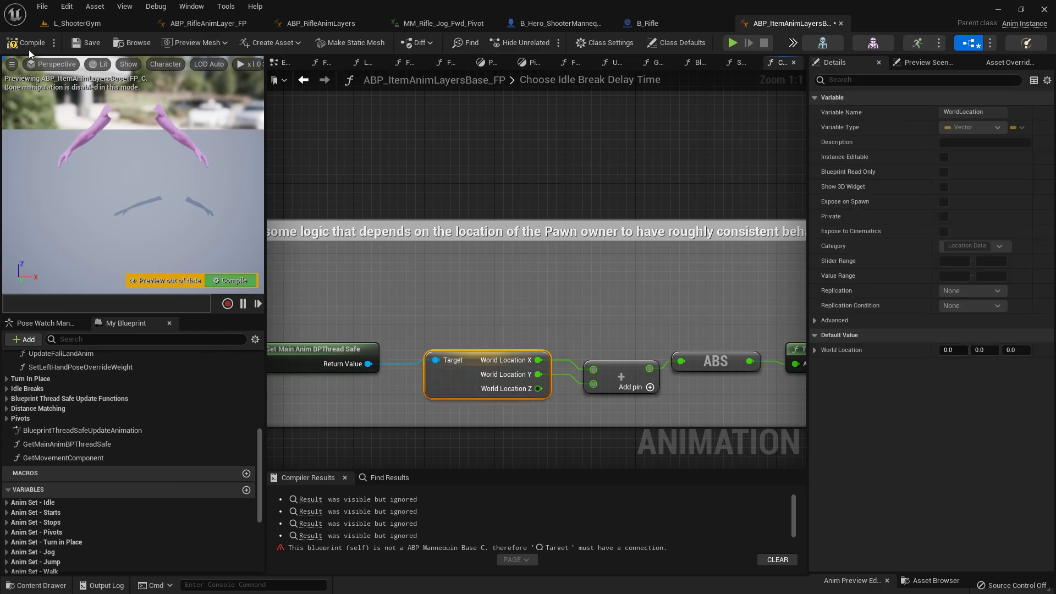
Step: Put the new World Location node in the deleted node's place and recompile ABP_ItemAnimLayersBase_FP
click(26, 44)
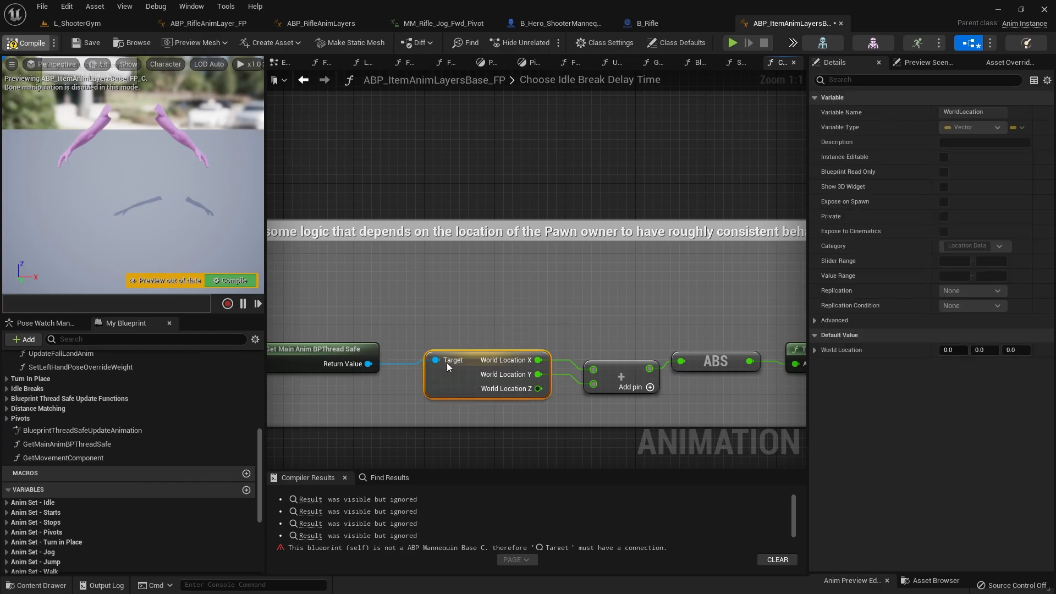
scroll(555, 397, down, 7)
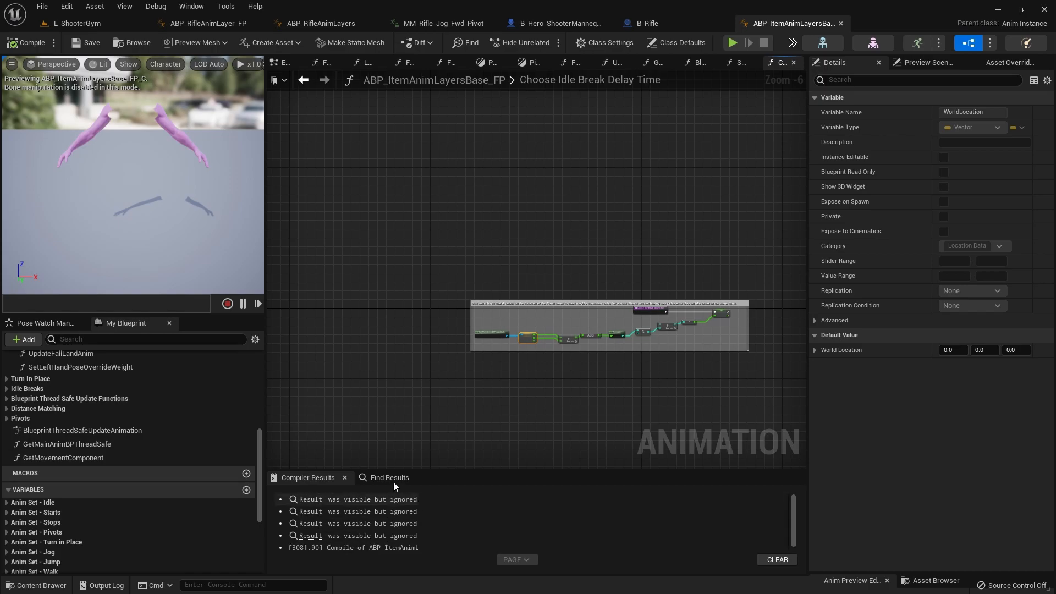
right_drag(549, 326, 479, 296)
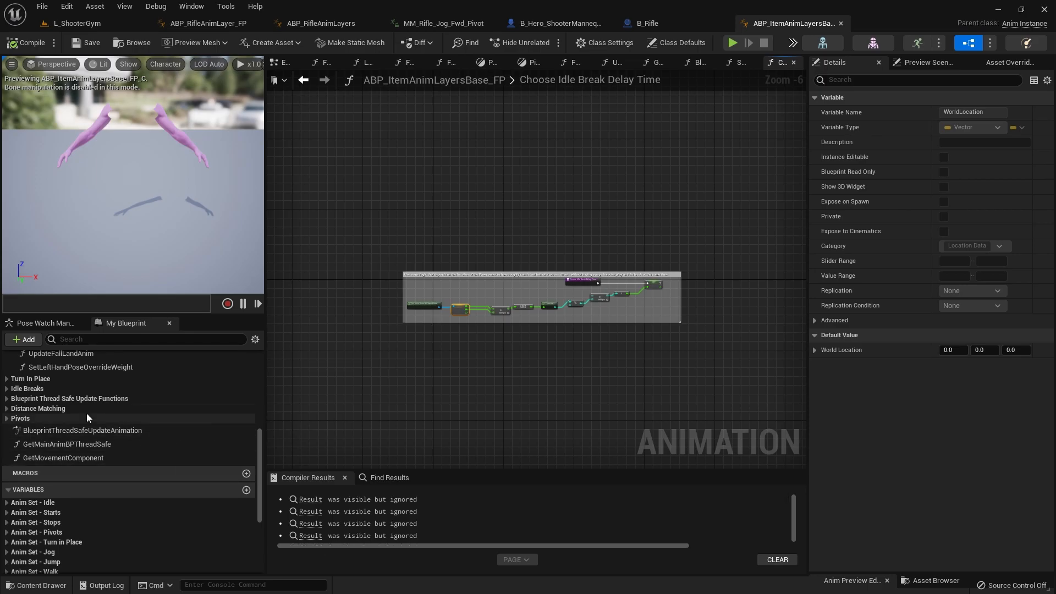
scroll(61, 401, up, 6)
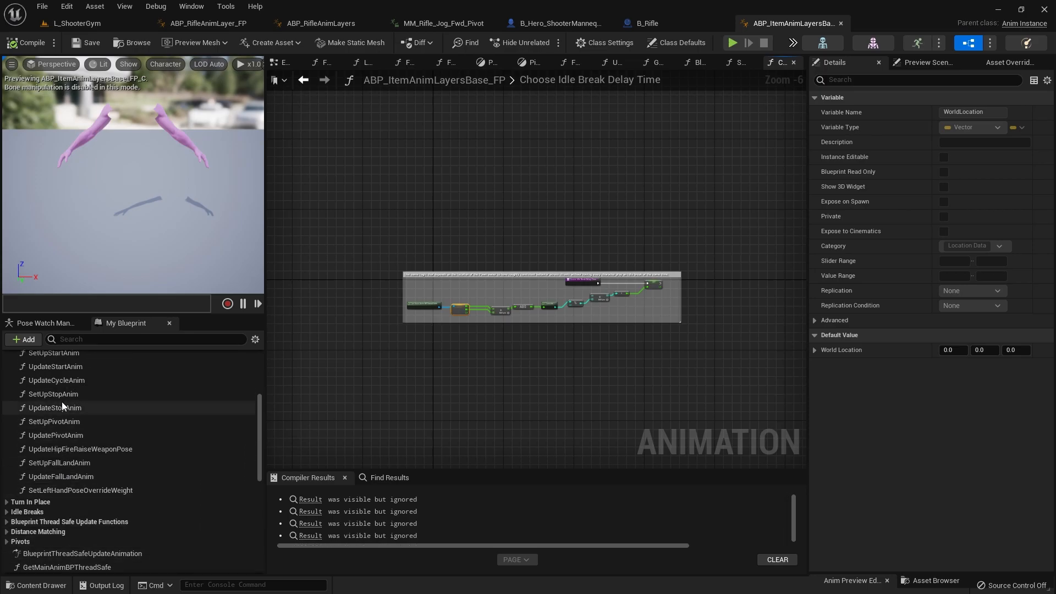
click(445, 339)
click(25, 44)
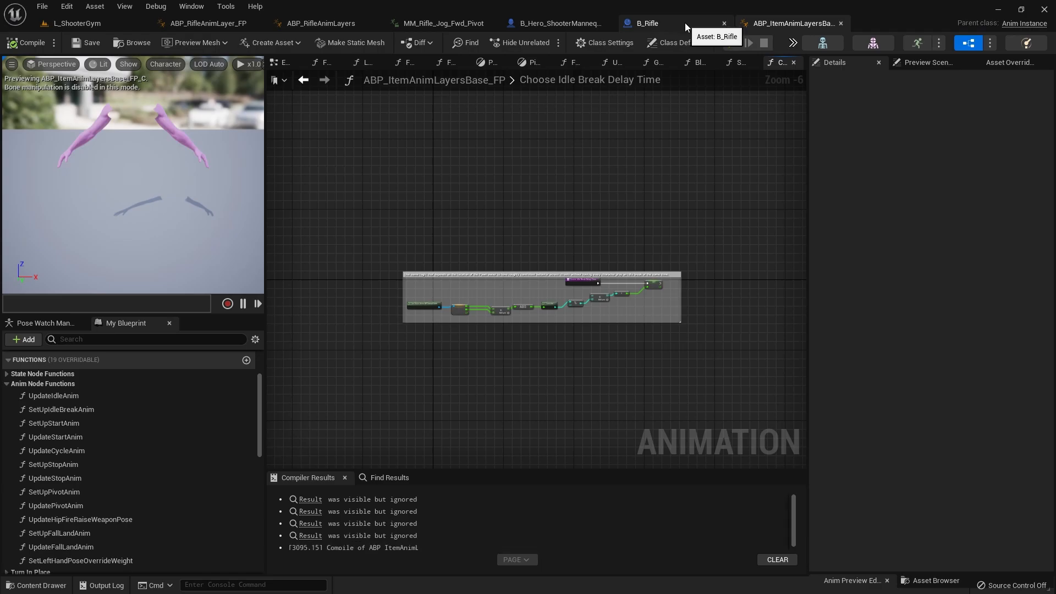
Step: Open ABP_Mannequin_Base_FP from the content browser in L_ShooterGym and open its UpdateLocomotionStateMachine function
click(77, 24)
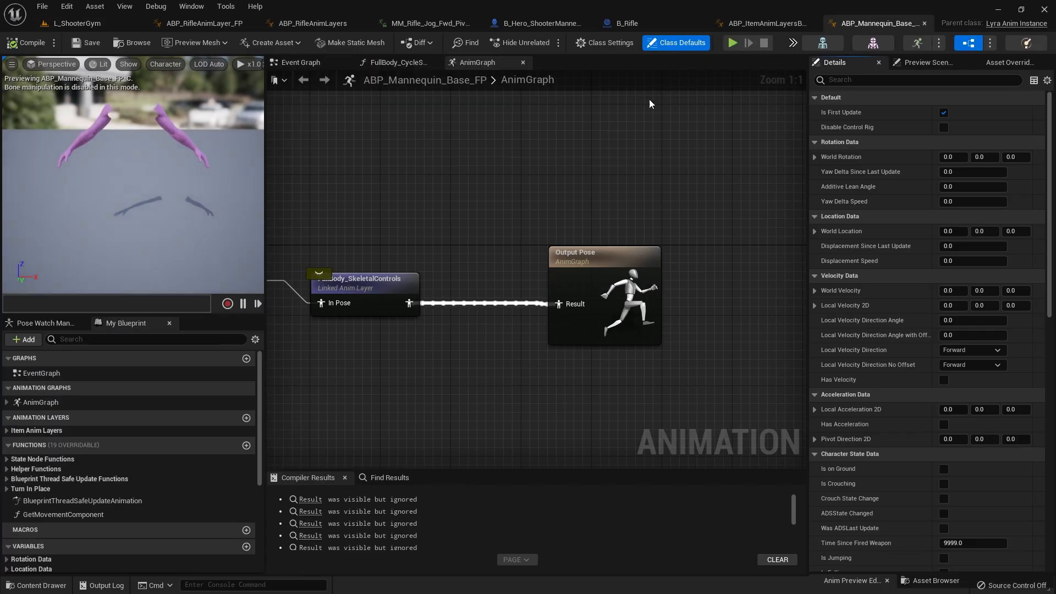
scroll(370, 175, down, 5)
right_drag(371, 174, 599, 167)
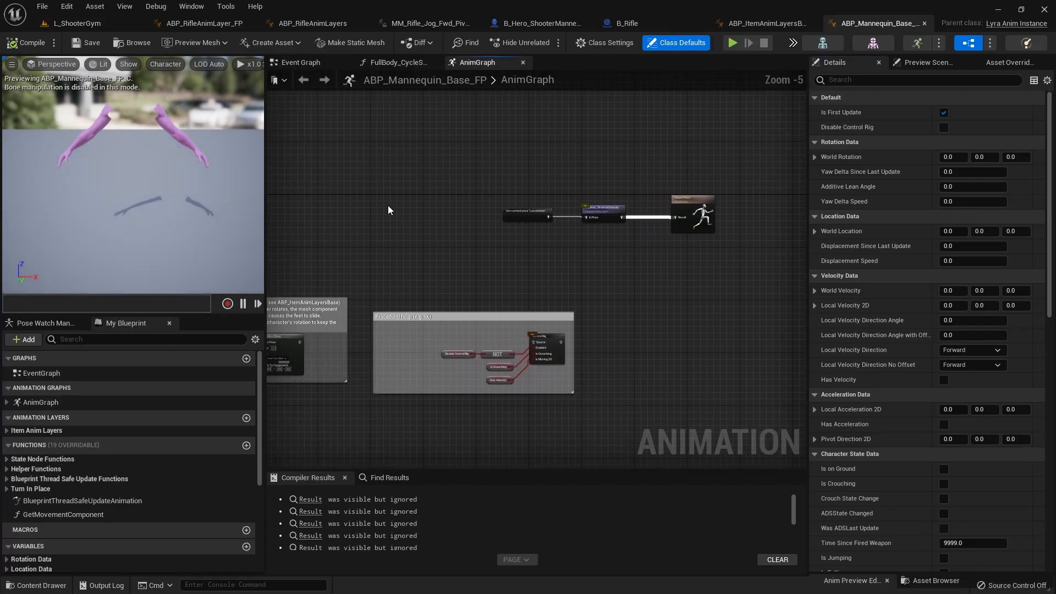
click(6, 460)
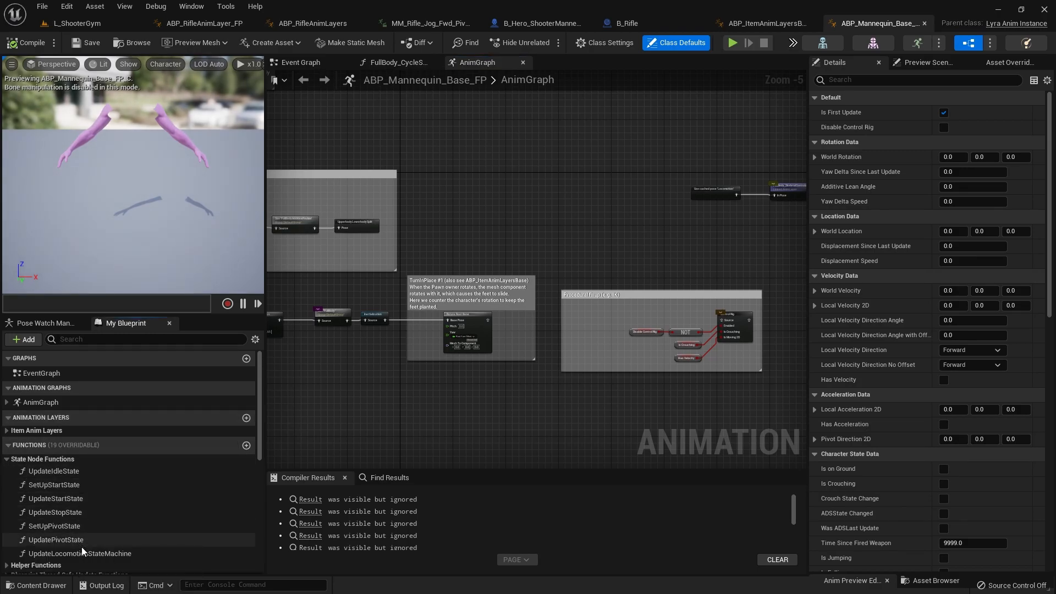
double_click(124, 552)
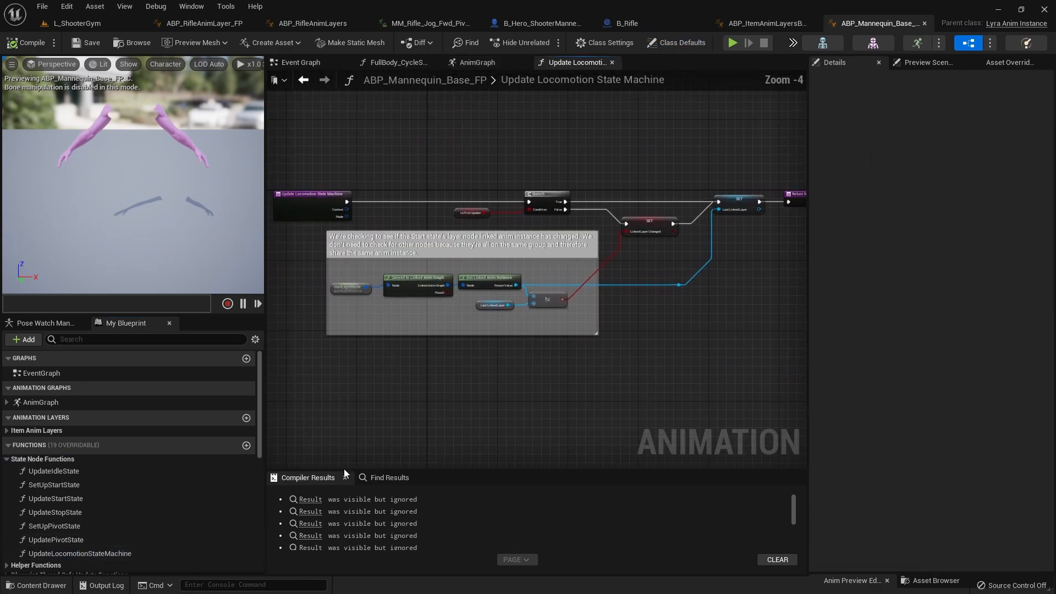
Step: Expand the Blueprint Thread Safe Update Functions category and open the UpdateCharacterStateData function
click(33, 458)
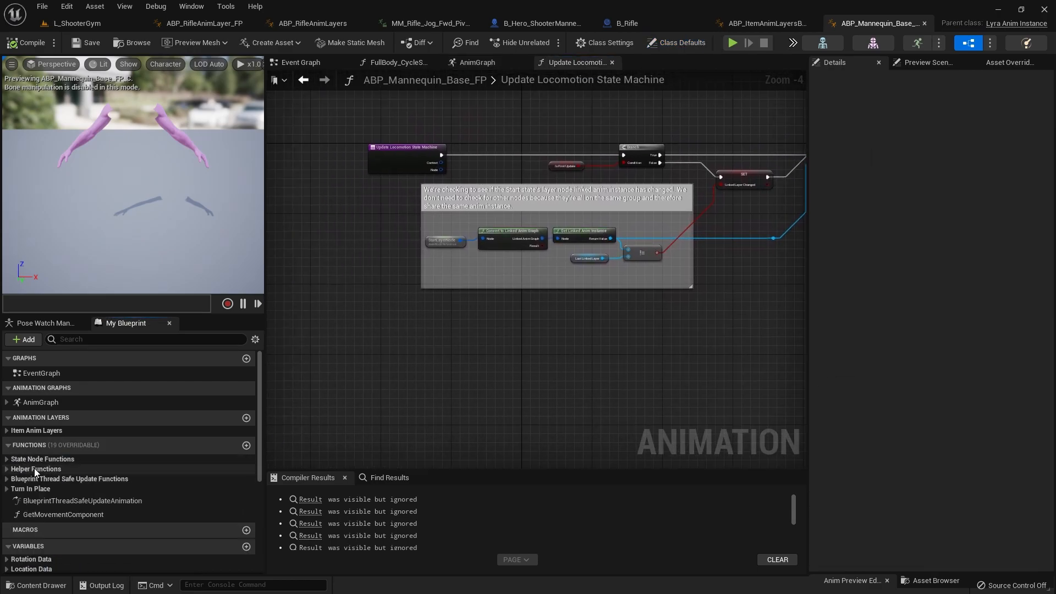
click(7, 478)
scroll(82, 480, down, 2)
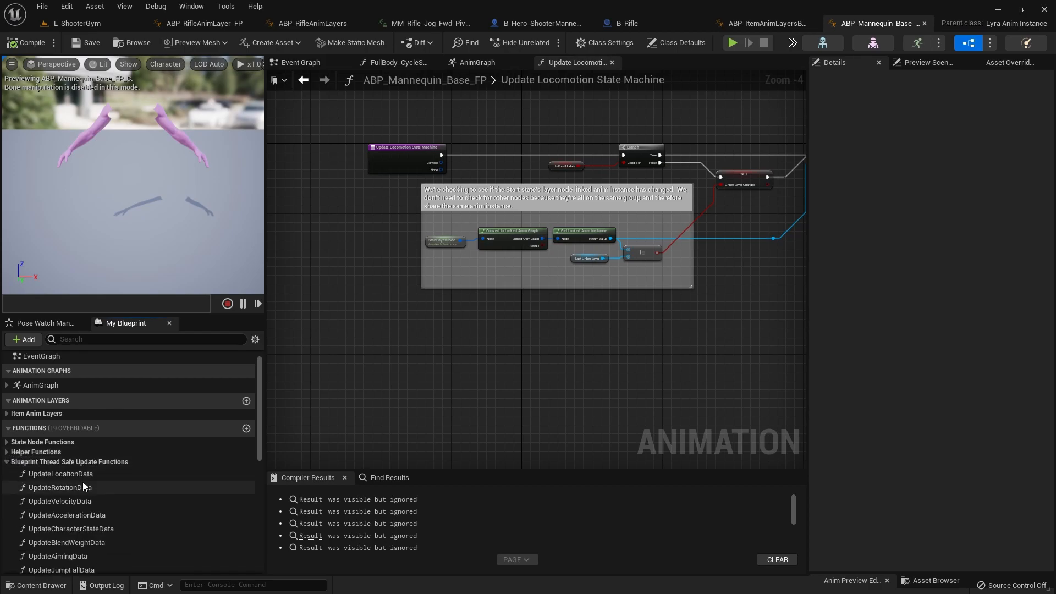
scroll(68, 454, down, 2)
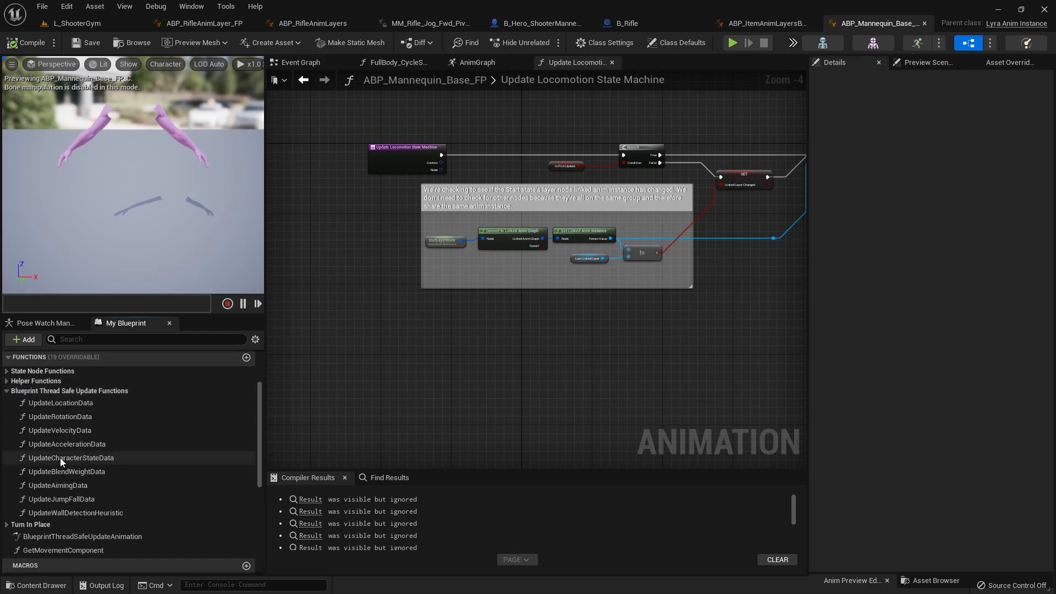
double_click(98, 459)
Step: Examine the On ground, Crouch, ADS, Weapon fired and In air state sections of Update Character State Data
scroll(373, 307, up, 4)
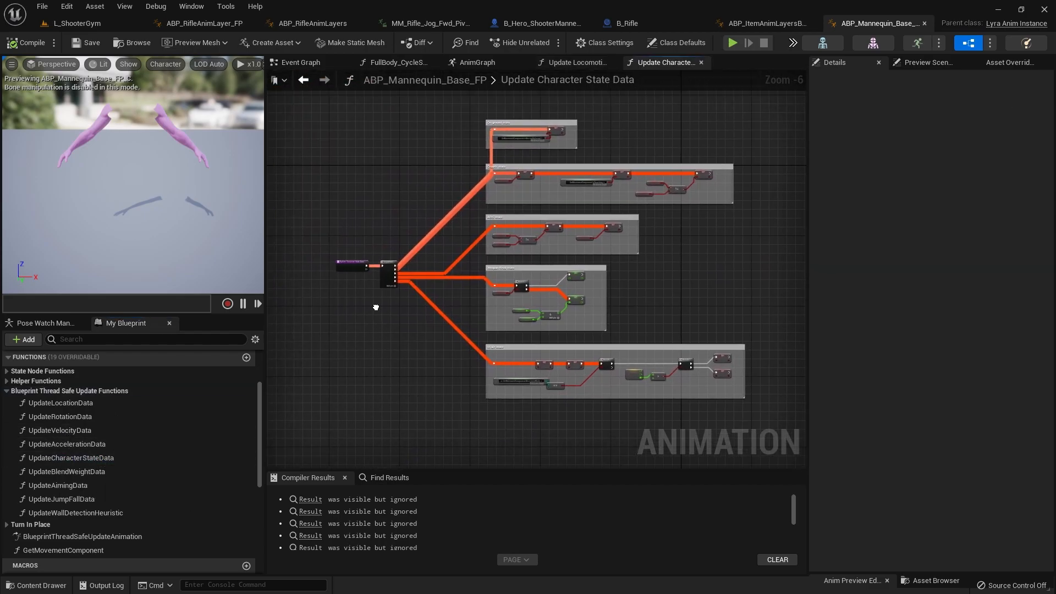
right_drag(476, 230, 324, 467)
right_drag(579, 200, 519, 279)
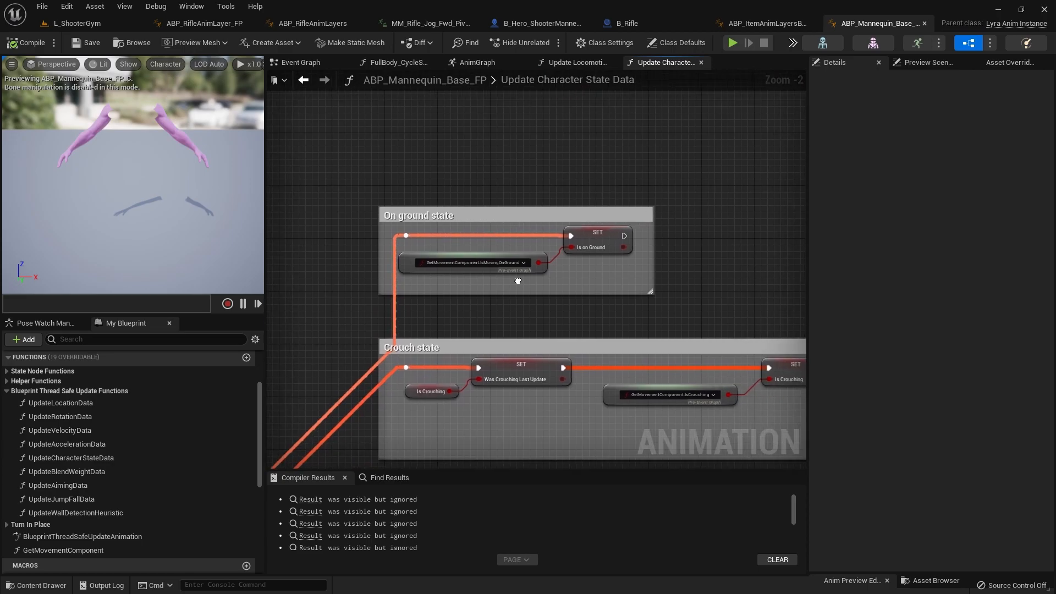
scroll(517, 272, up, 2)
scroll(512, 305, down, 4)
right_drag(498, 336, 486, 160)
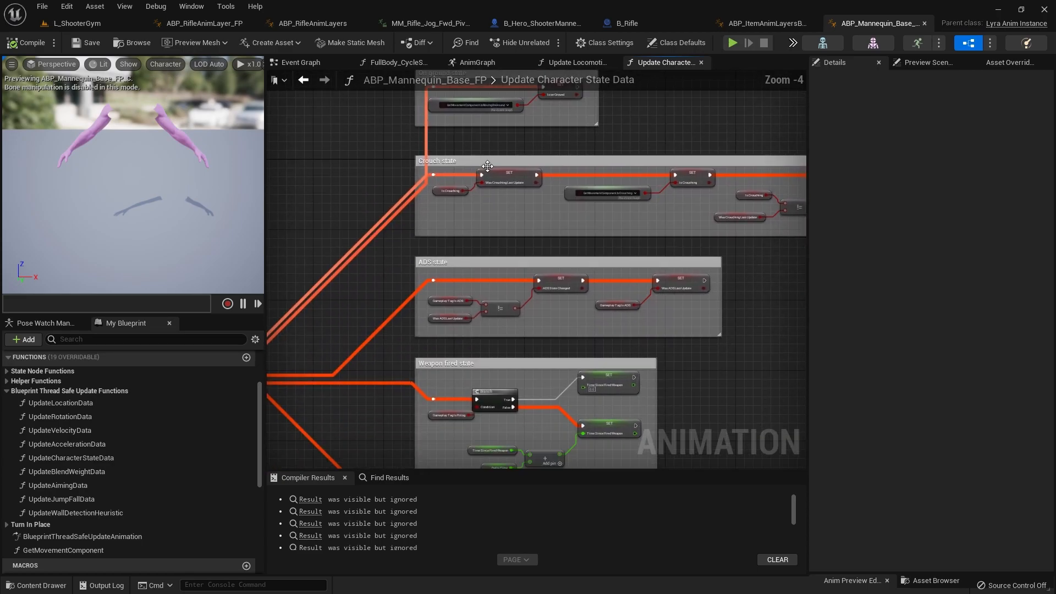
scroll(468, 187, up, 4)
scroll(422, 242, down, 4)
right_drag(418, 278, 440, 127)
scroll(454, 198, up, 3)
right_drag(467, 292, 478, 139)
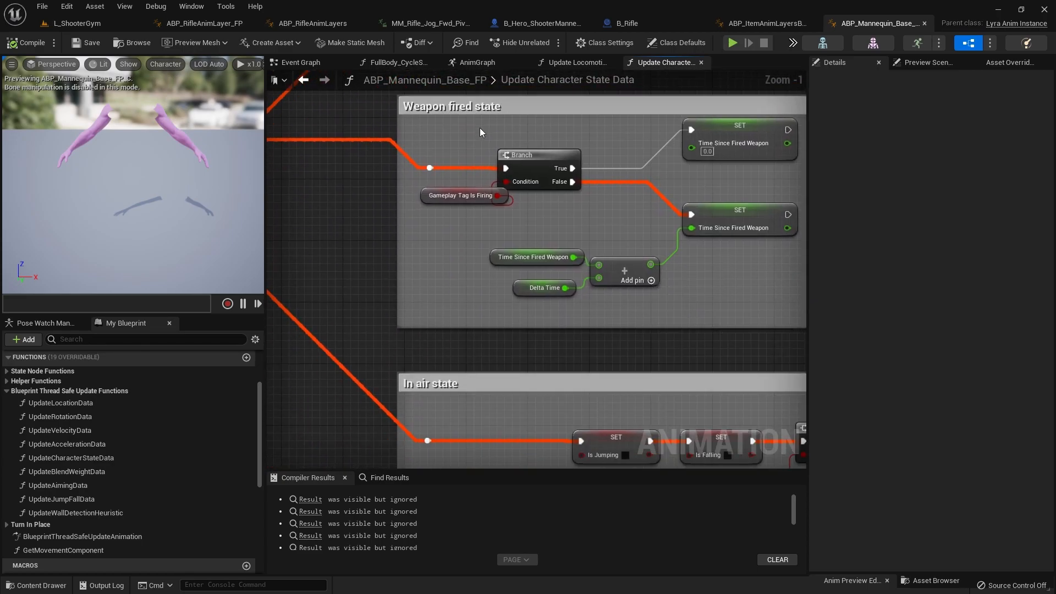
scroll(474, 187, down, 2)
right_drag(464, 366, 464, 298)
scroll(454, 264, down, 4)
right_drag(322, 263, 418, 216)
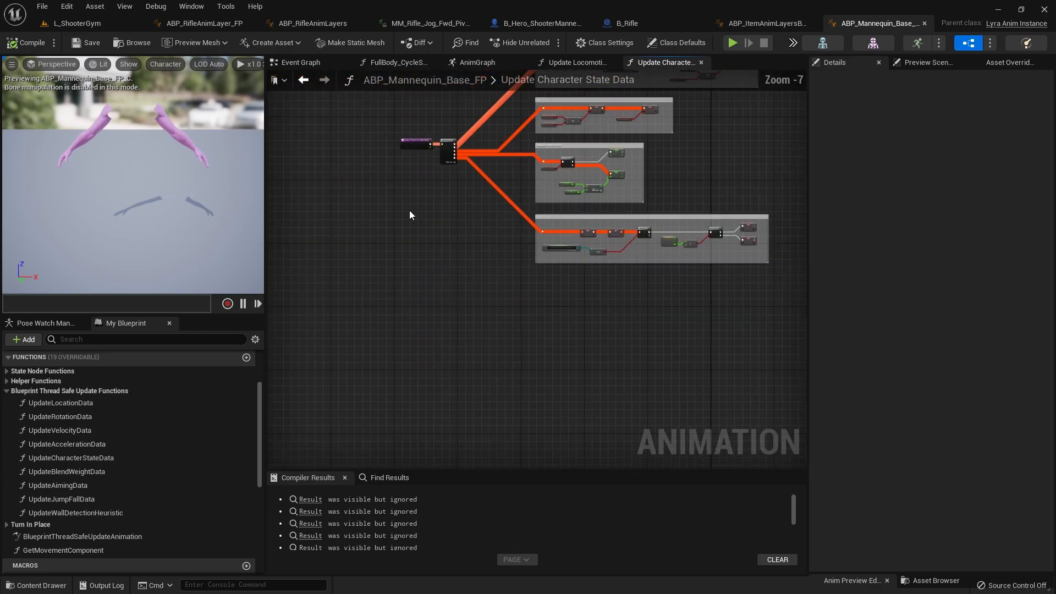
Step: Add another output pin to the Sequence node in Update Character State Data
scroll(428, 161, up, 5)
right_drag(428, 161, 495, 174)
scroll(550, 187, up, 2)
right_drag(566, 191, 415, 427)
click(429, 217)
Step: Duplicate the IsFirstUpdate boolean variable as IsSprinting and compile ABP_Mannequin_Base_FP
scroll(400, 160, down, 6)
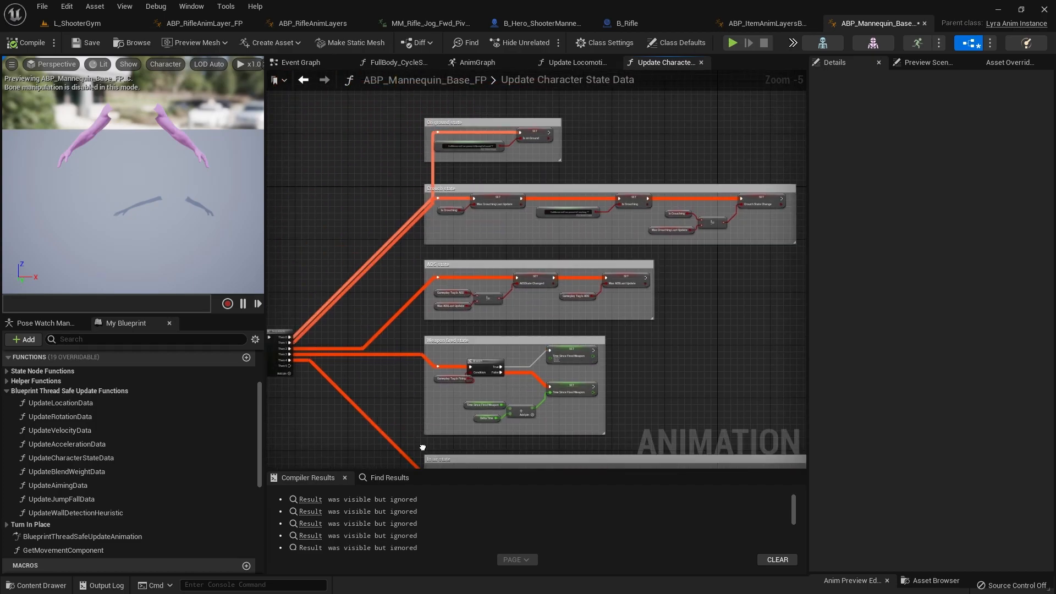
scroll(379, 239, up, 4)
right_drag(419, 314, 310, 221)
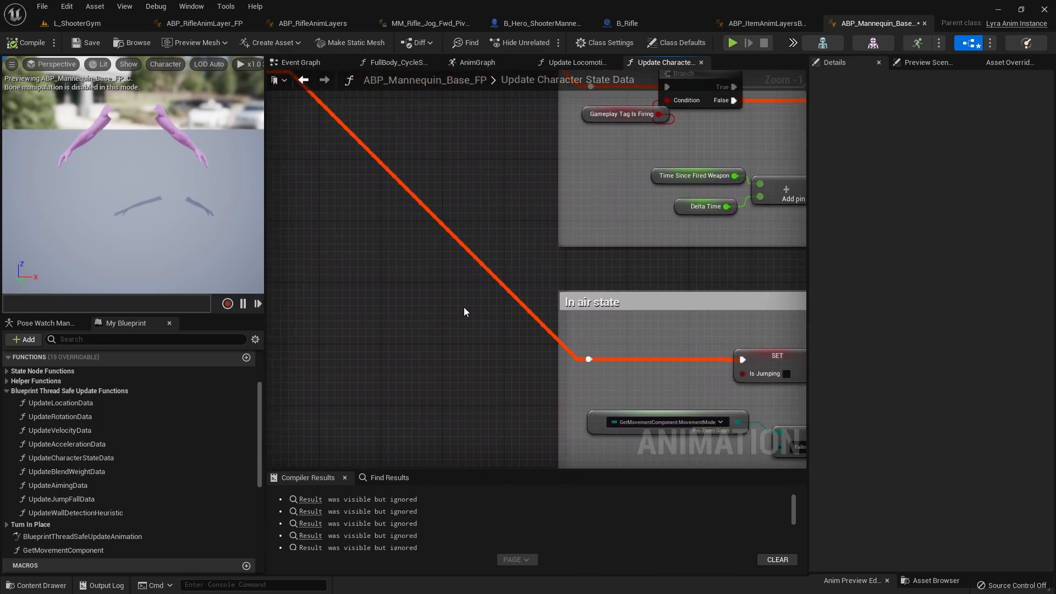
scroll(665, 355, down, 2)
right_drag(666, 356, 532, 354)
right_drag(386, 320, 479, 280)
scroll(117, 470, down, 7)
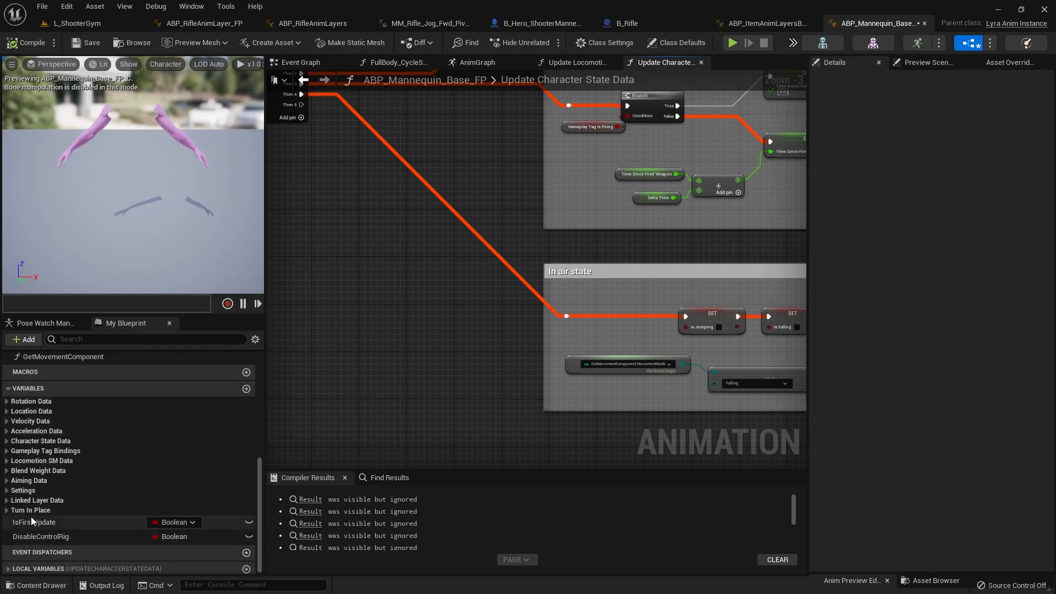
click(60, 523)
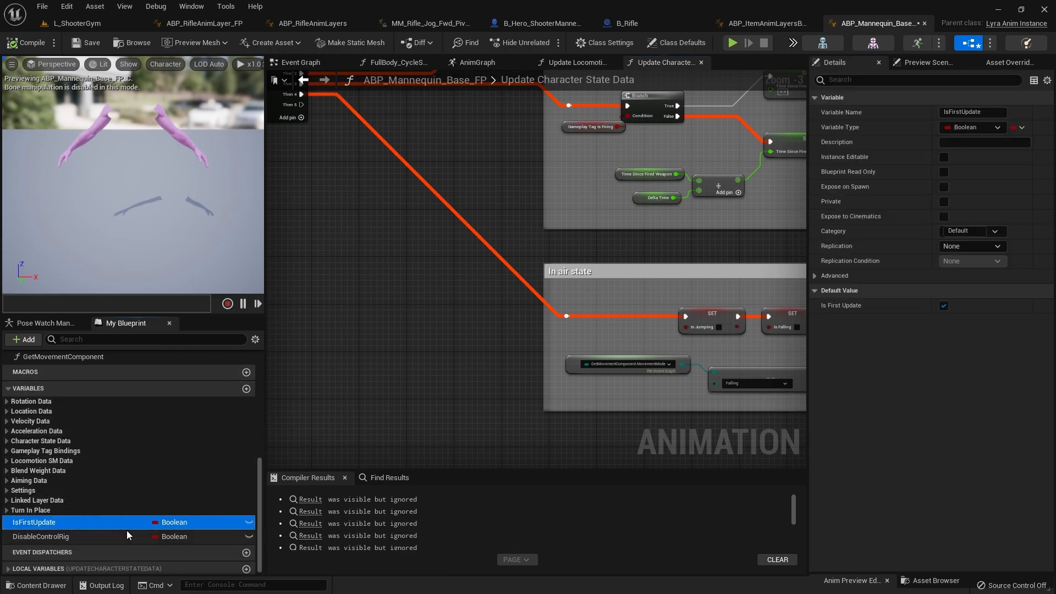
right_click(80, 522)
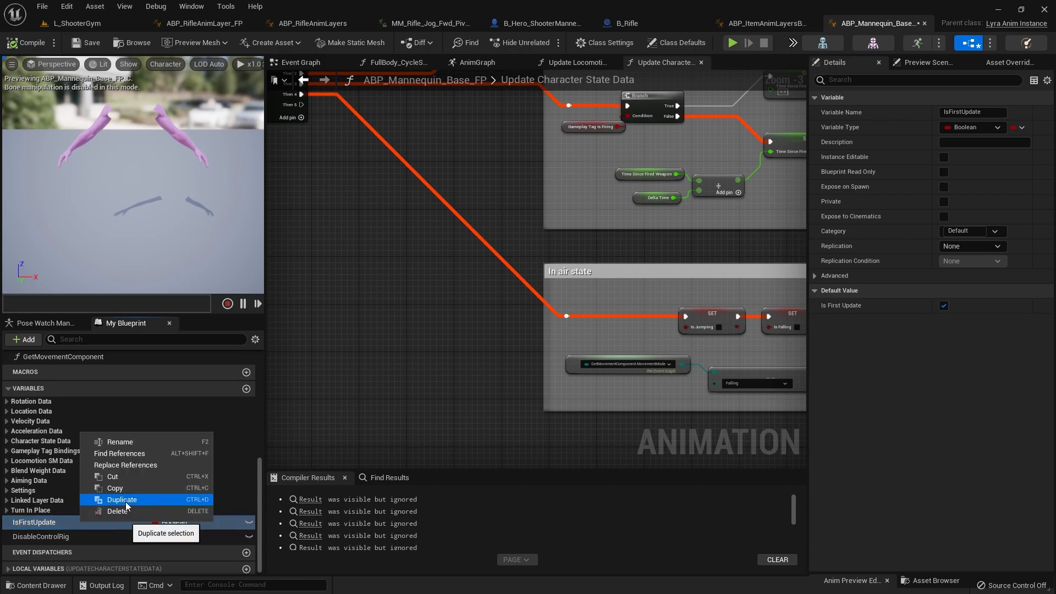
click(126, 501)
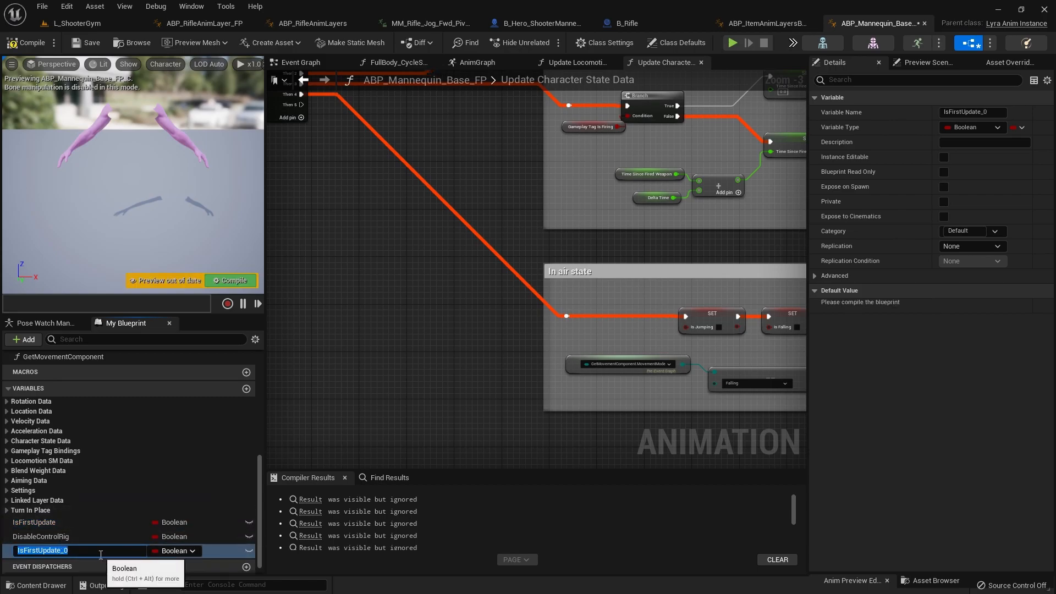
text(IsSprinting)
key(Return)
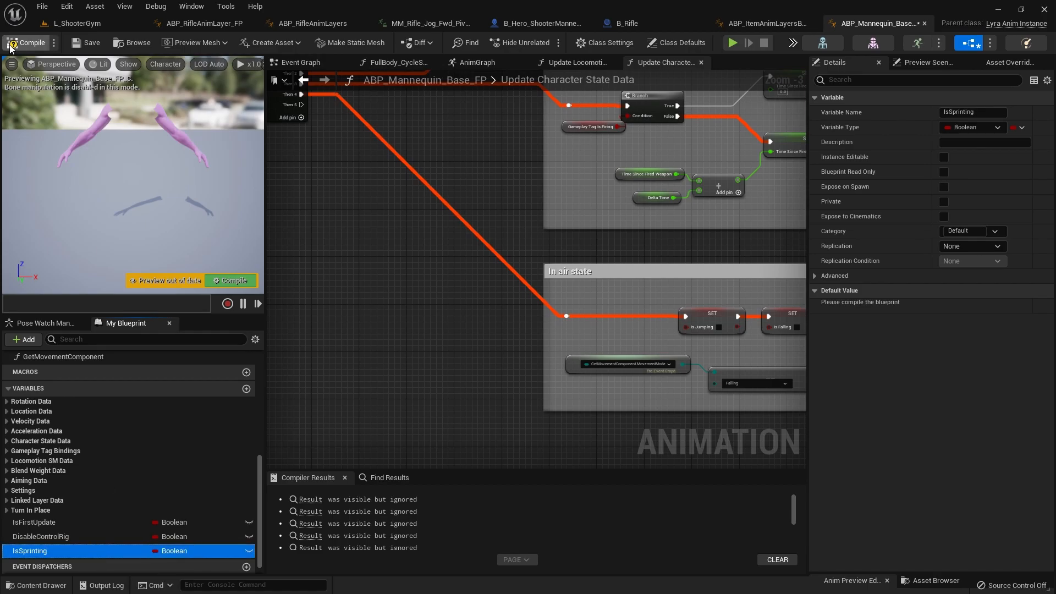
Step: Examine the Sequence node's outputs and the layout of the Weapon fired and In air state sections
scroll(566, 407, down, 4)
right_drag(557, 408, 510, 288)
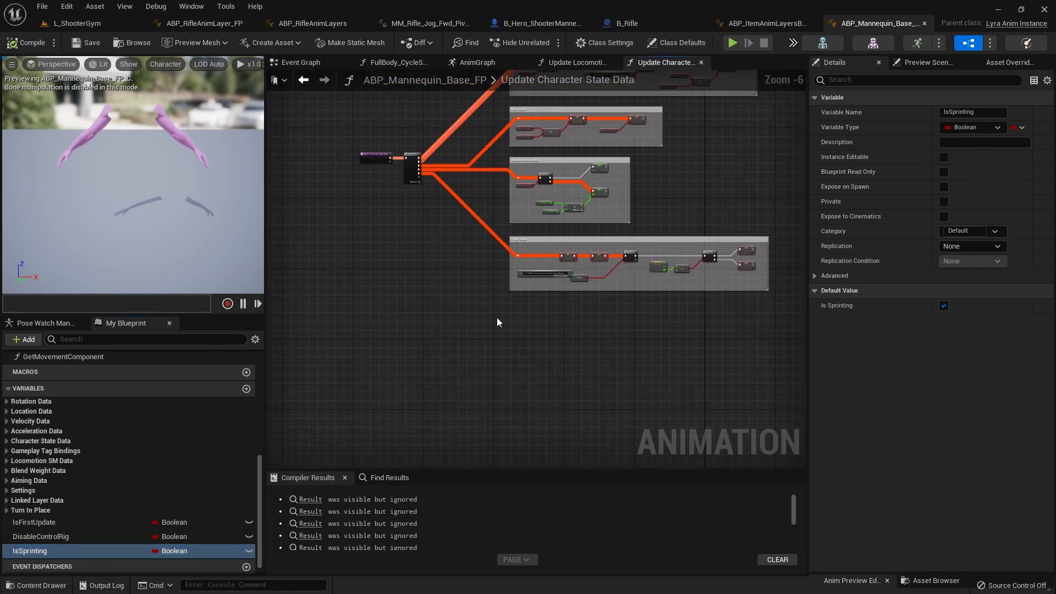
scroll(481, 241, up, 2)
scroll(480, 241, up, 2)
right_drag(481, 241, 372, 435)
right_drag(474, 303, 470, 171)
right_drag(435, 372, 602, 373)
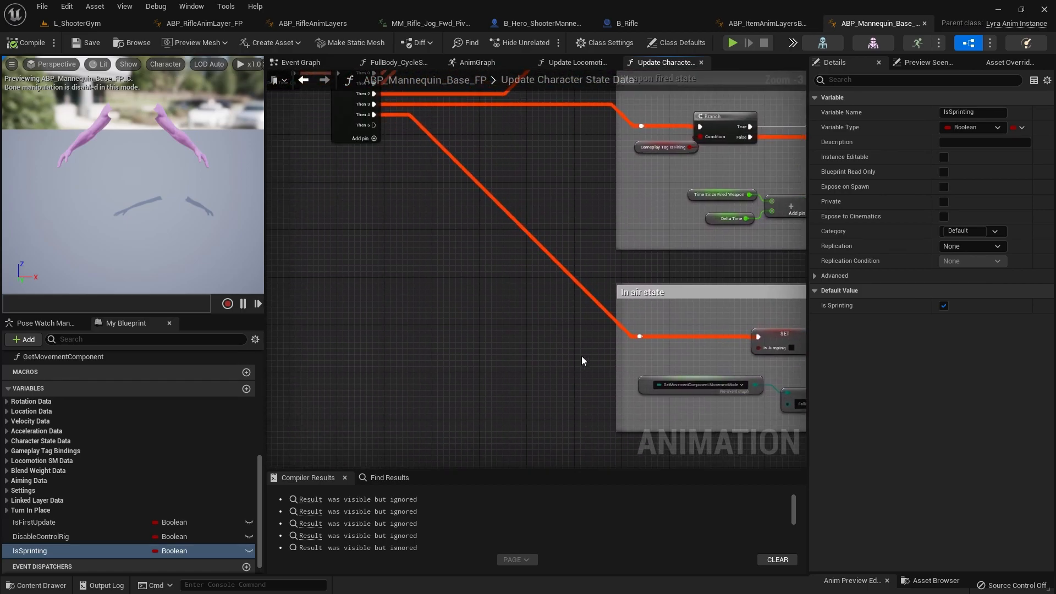
right_drag(590, 328, 435, 285)
scroll(425, 304, down, 1)
right_drag(684, 344, 632, 337)
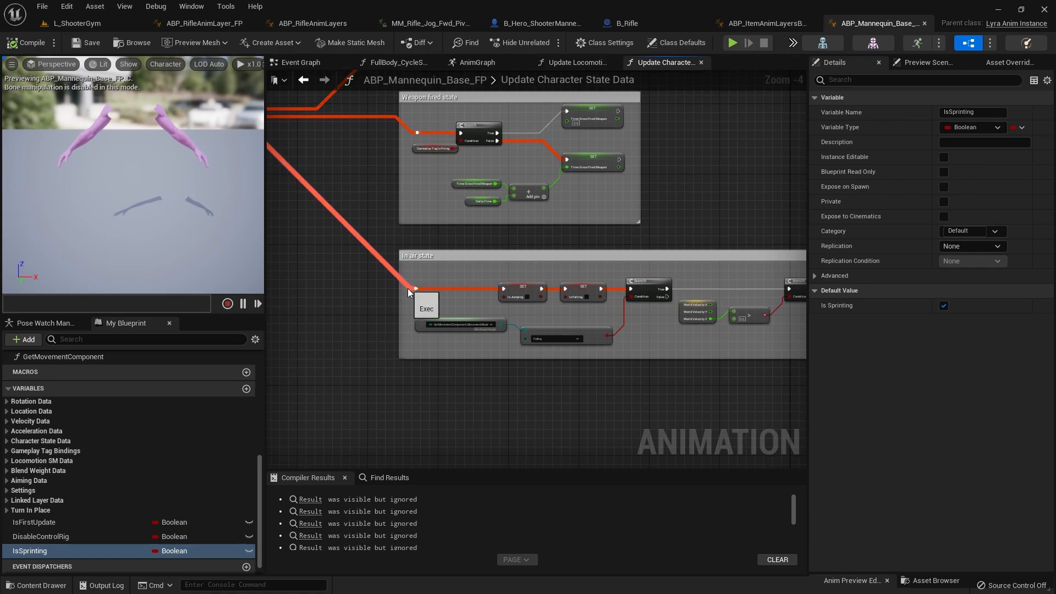
Step: Place a SET node for IsSprinting below the In air state section of Update Character State Data
right_drag(374, 315, 533, 302)
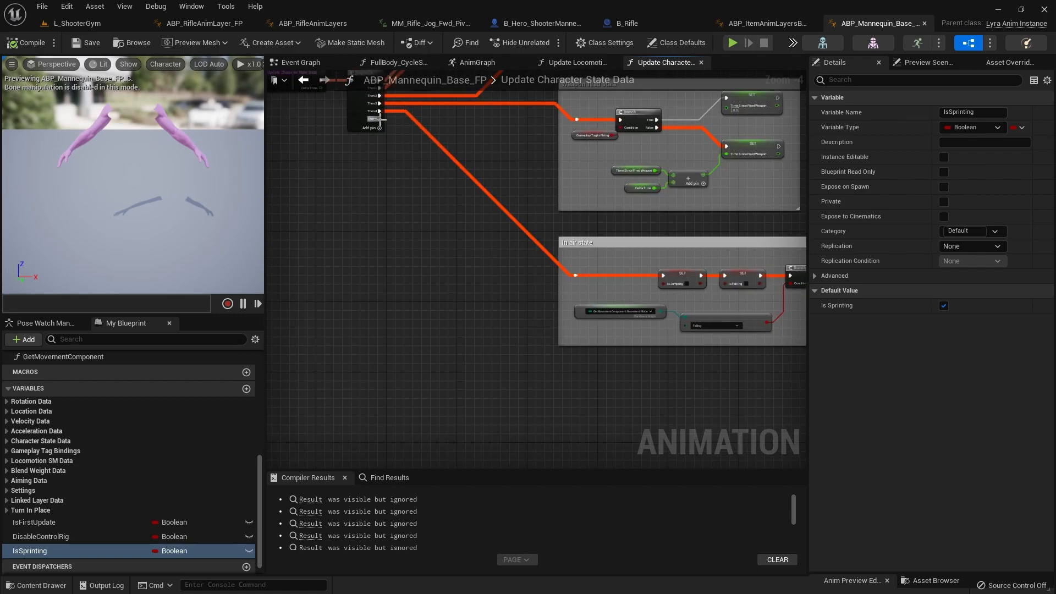
drag(383, 124, 510, 388)
click(60, 549)
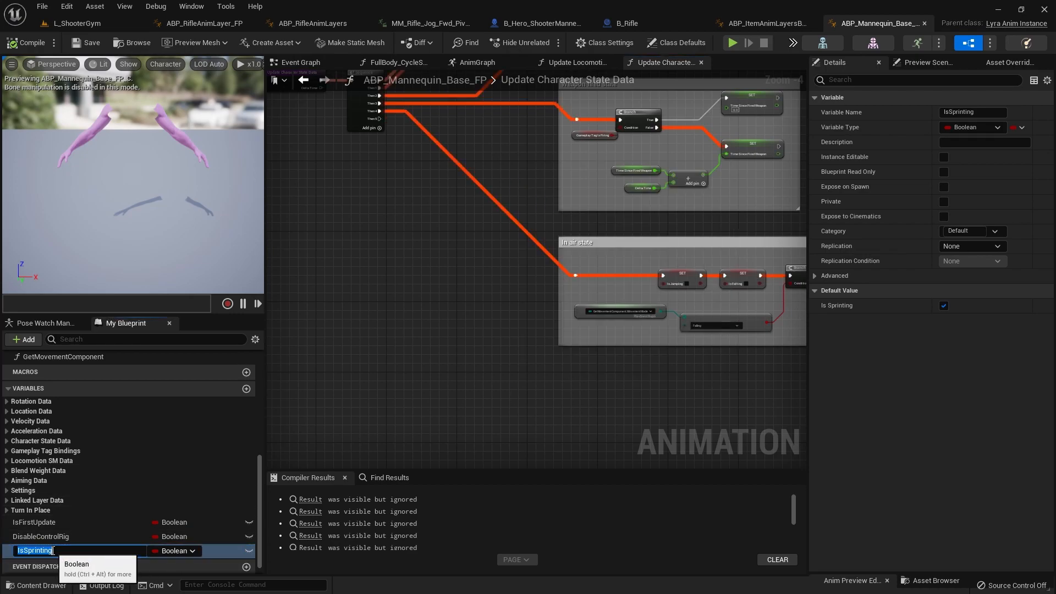
key(Escape)
alt+drag(56, 548, 615, 378)
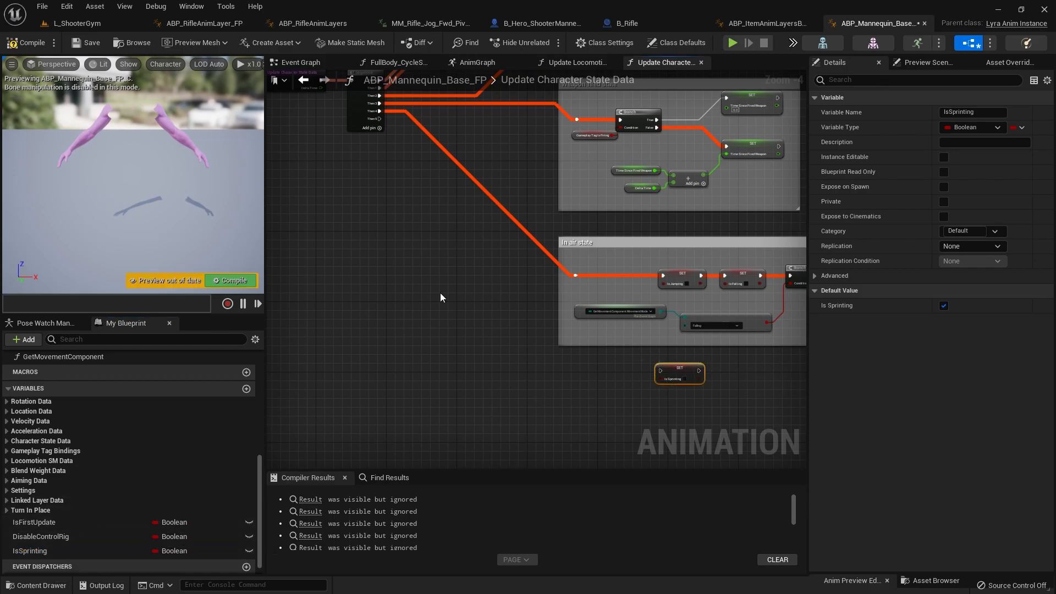
right_click(528, 383)
text(velocity)
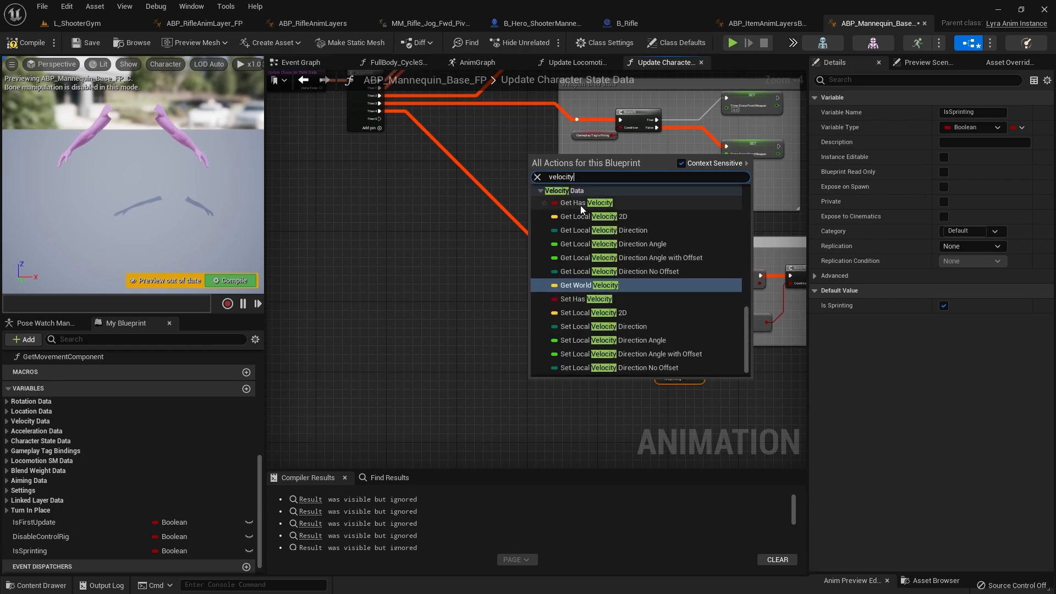
scroll(575, 288, down, 1)
scroll(572, 330, up, 8)
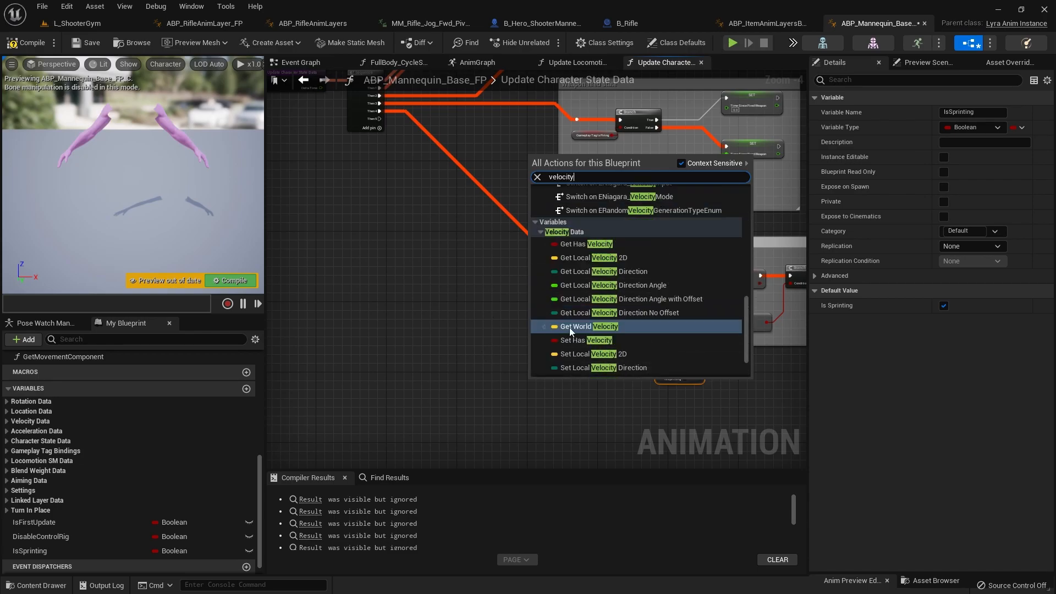
scroll(565, 330, down, 8)
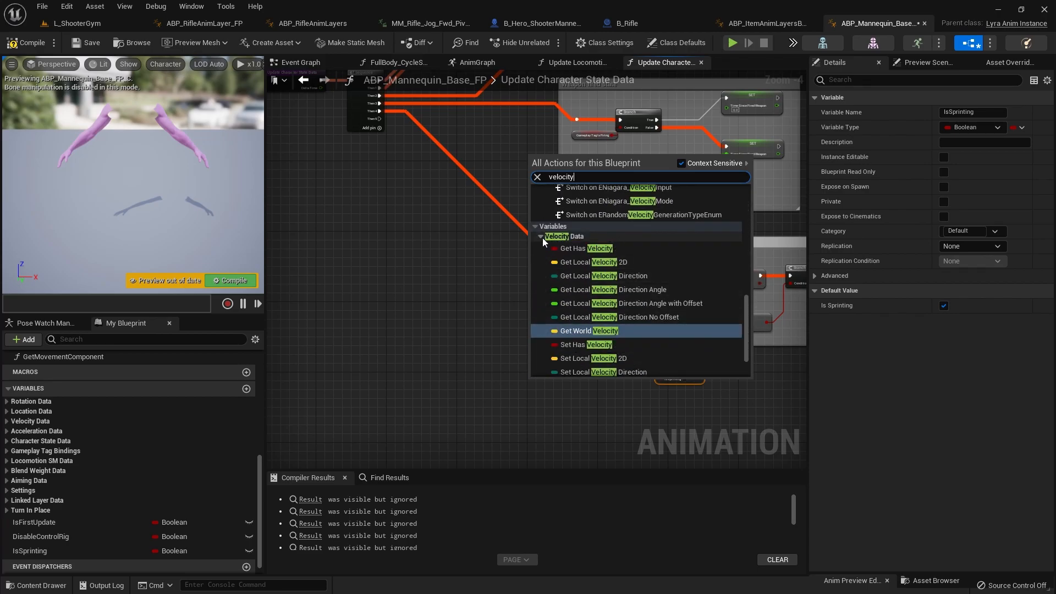
click(467, 293)
Step: Place a Property Access node below the In air state section, beside the IsSprinting SET node
right_drag(517, 211, 399, 457)
right_drag(535, 276, 414, 451)
scroll(474, 193, up, 4)
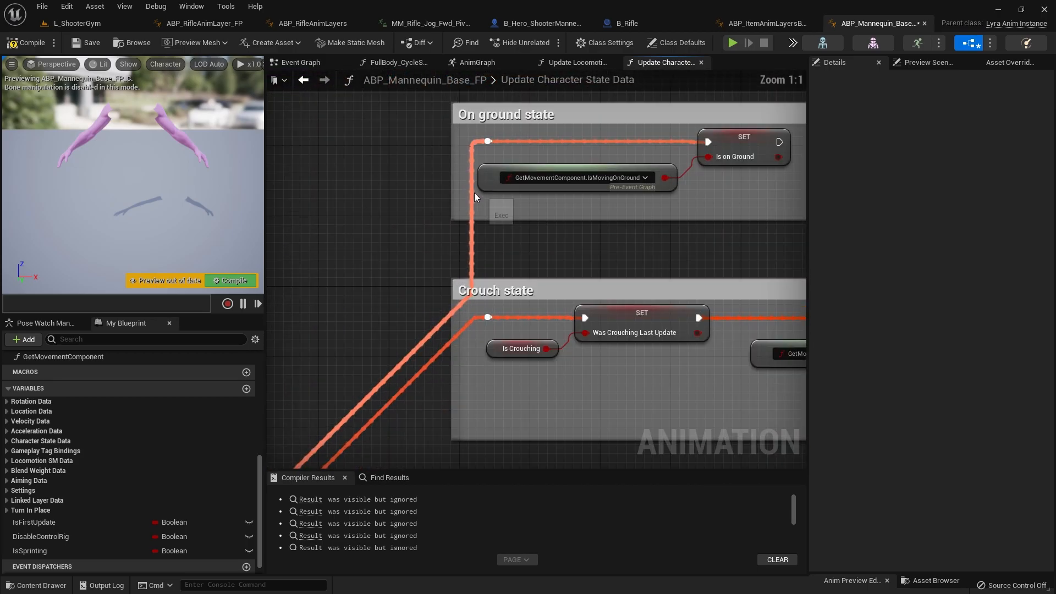
scroll(495, 315, down, 10)
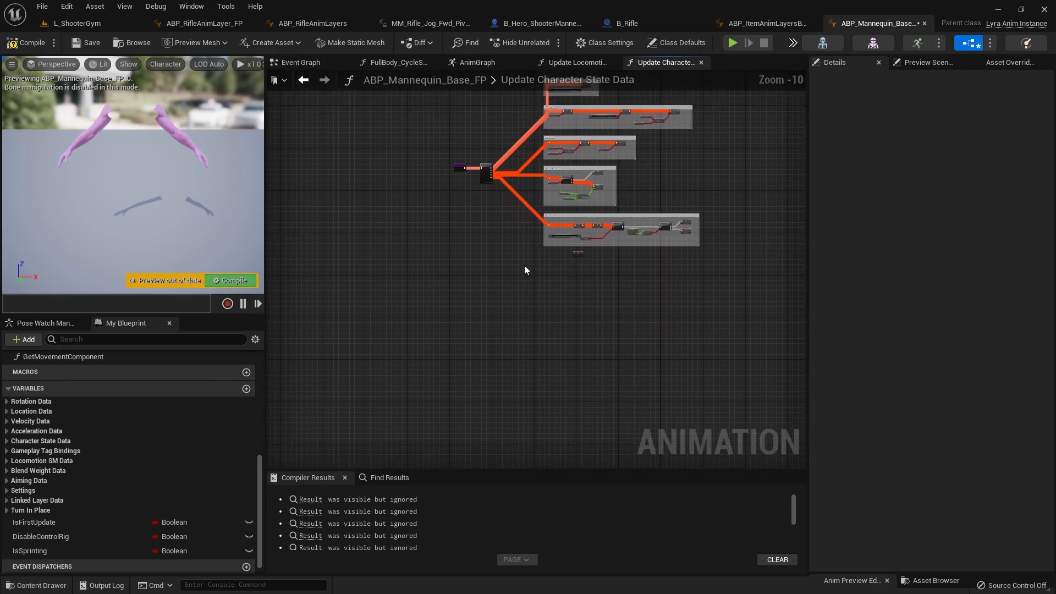
scroll(478, 340, up, 10)
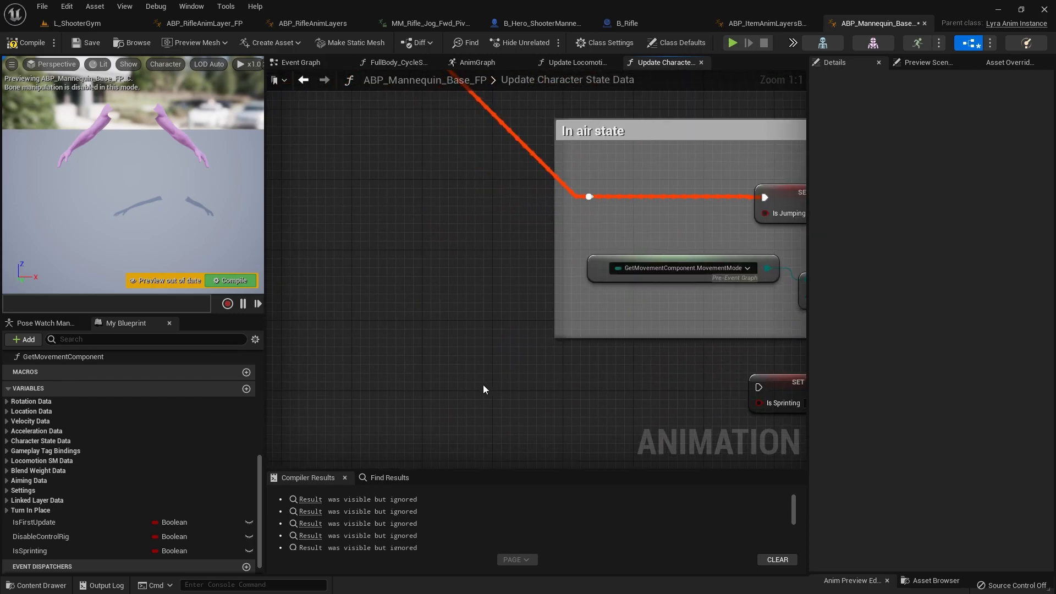
right_click(480, 391)
text(ge)
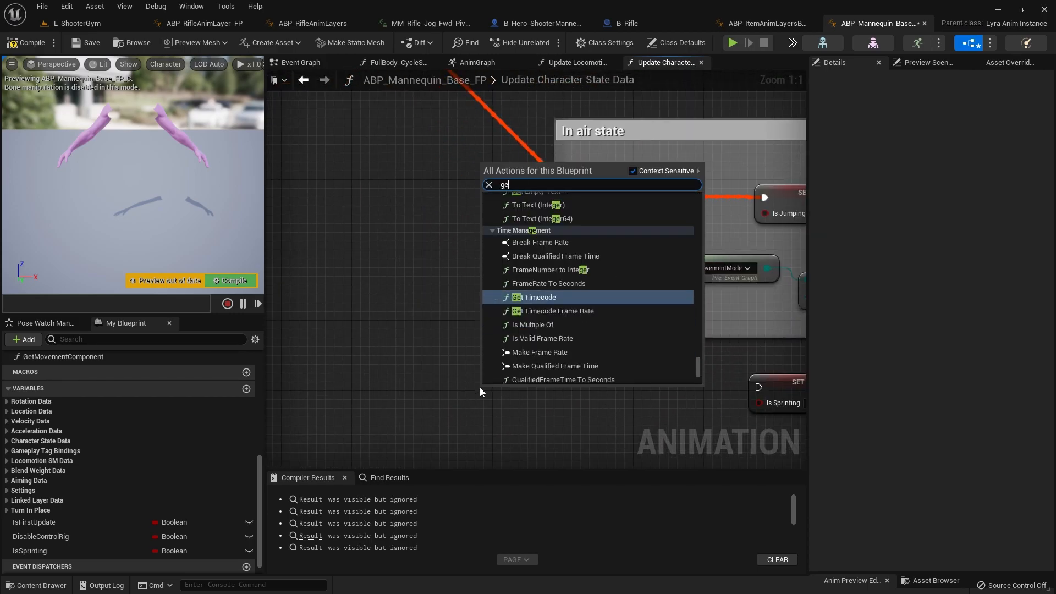
text(tpro)
key(BackSpace)
key(BackSpace)
key(BackSpace)
key(BackSpace)
key(BackSpace)
key(BackSpace)
text(propert)
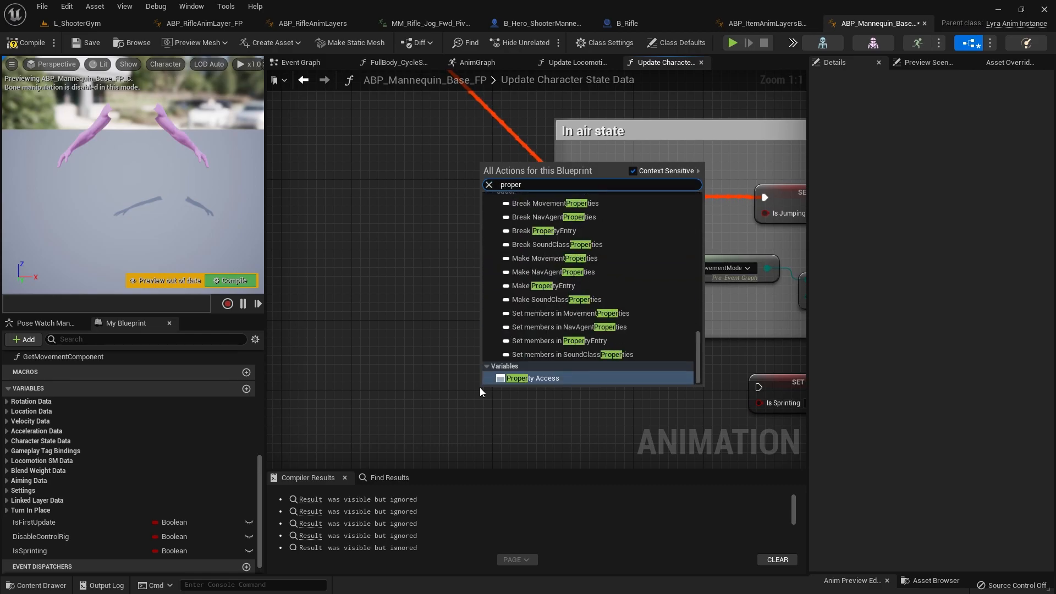
key(Return)
Step: Bind the new Property Access node to GetMovementComponent.Velocity
click(531, 404)
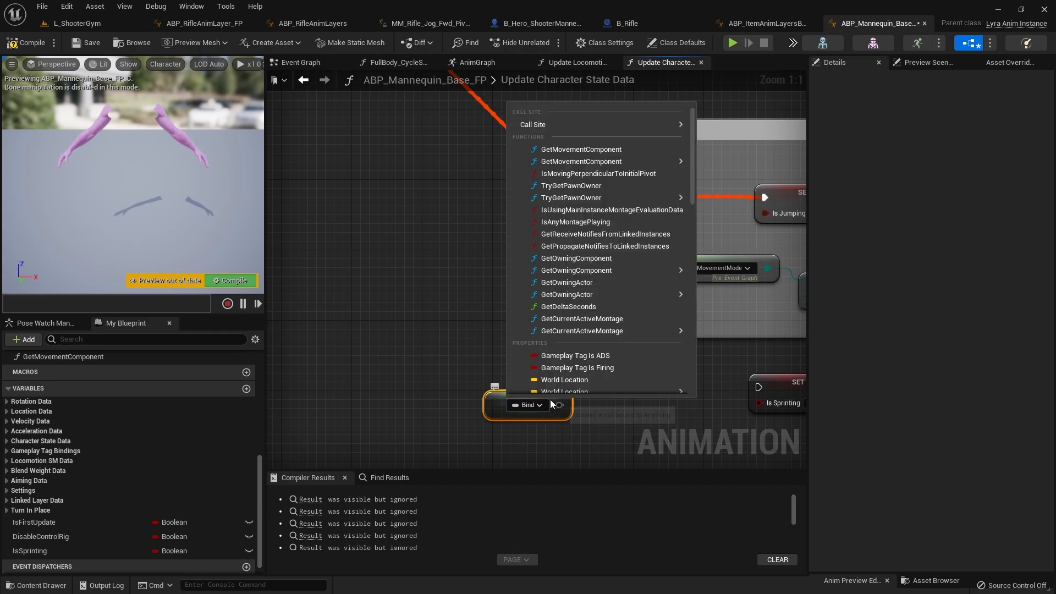
mouse_move(580, 161)
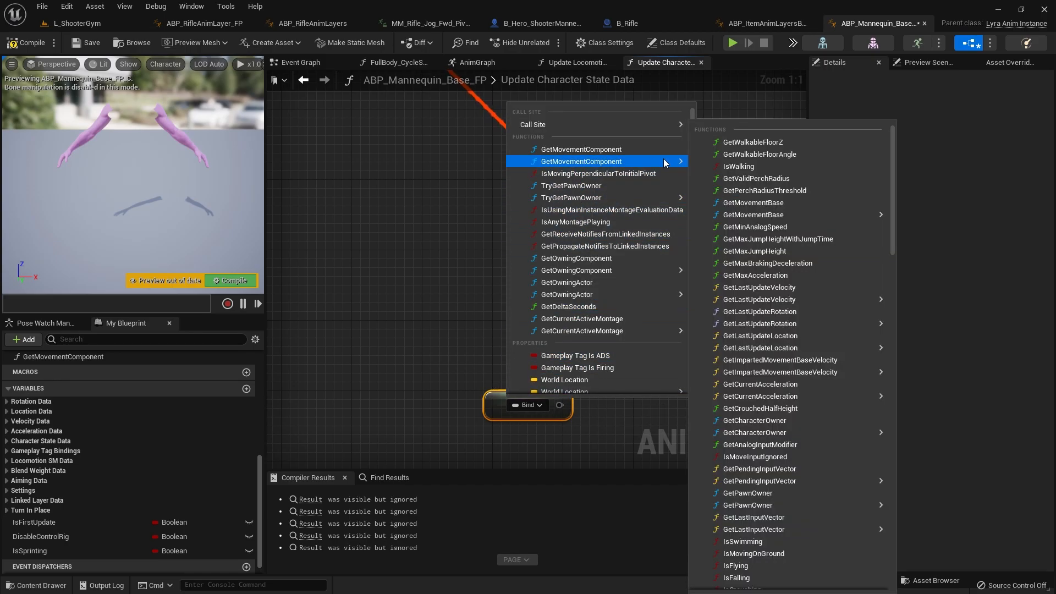
scroll(757, 492, down, 6)
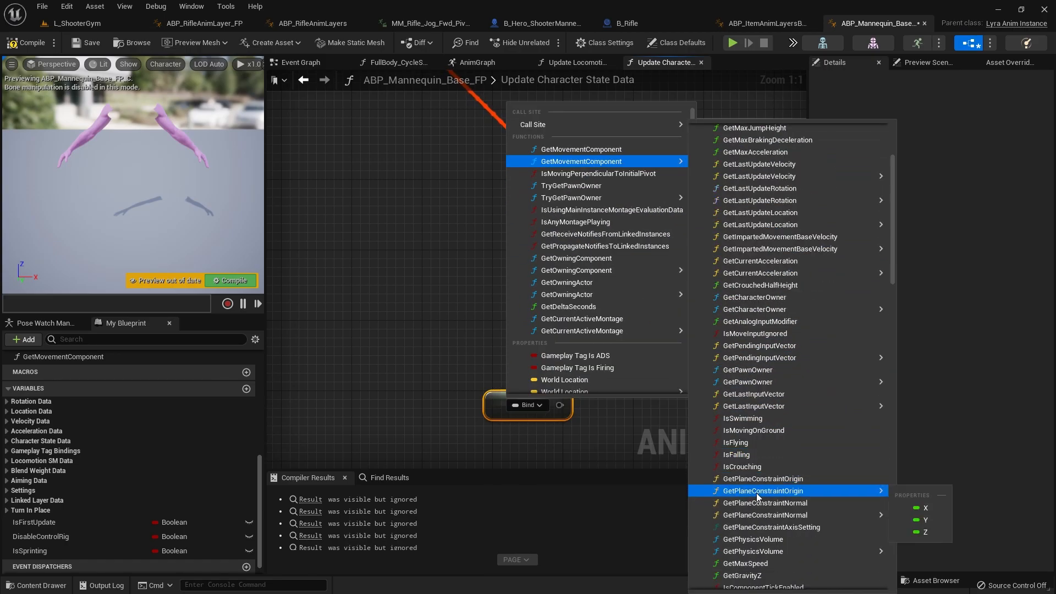
scroll(760, 330, down, 4)
scroll(751, 468, down, 12)
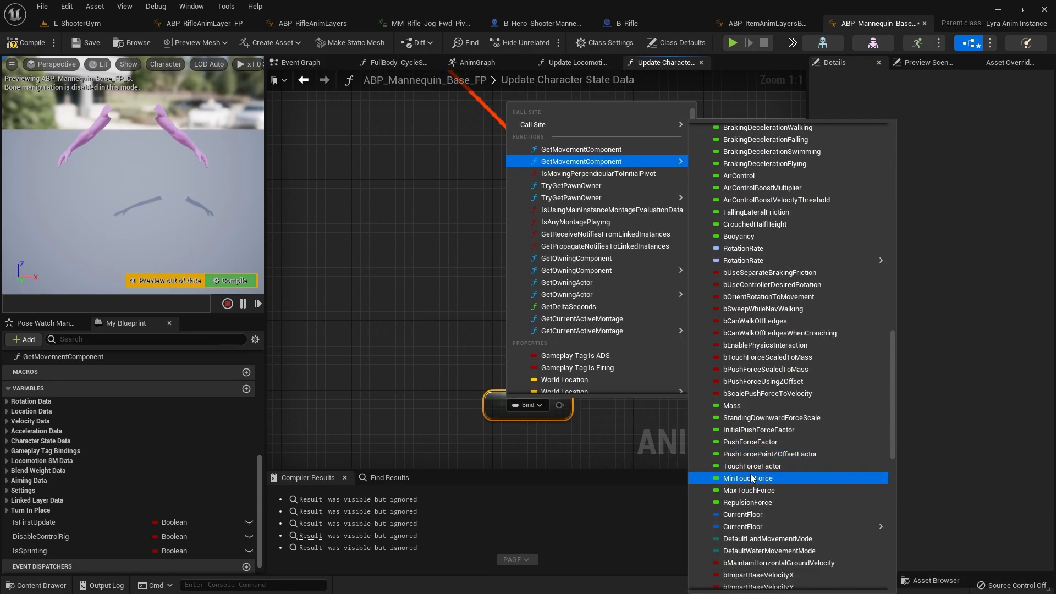
scroll(752, 472, down, 3)
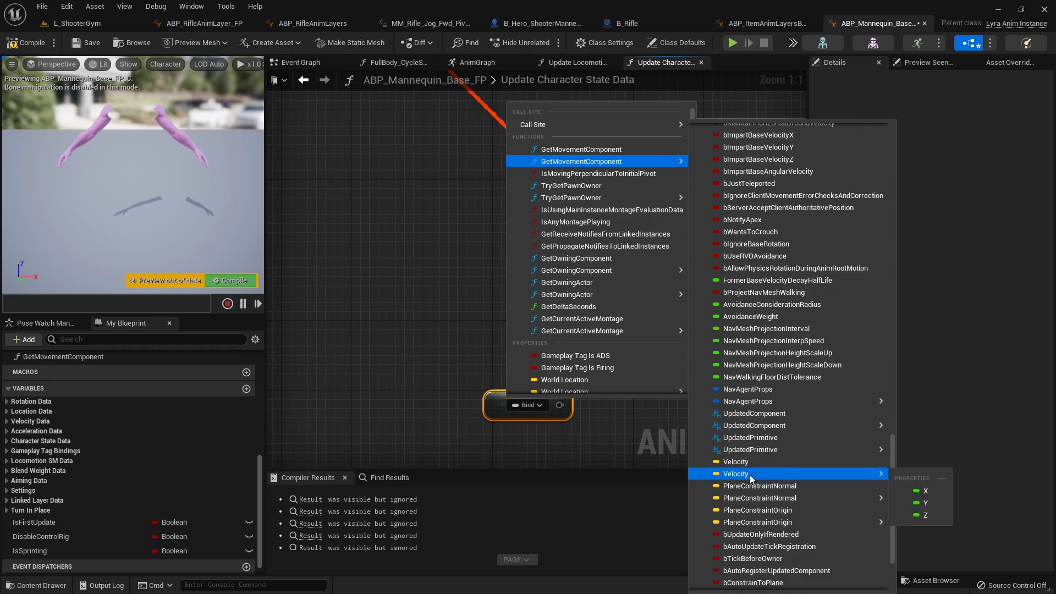
click(750, 462)
click(510, 389)
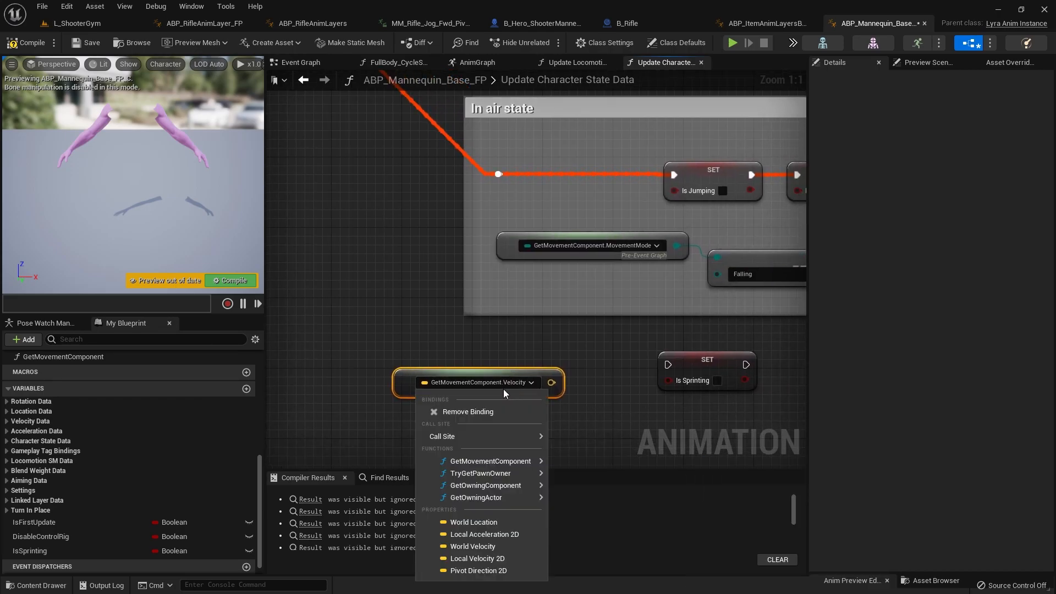
click(527, 364)
Step: Add a Vector Length node fed by the velocity output and tuck it directly beneath the velocity node
drag(547, 378, 488, 418)
text(length)
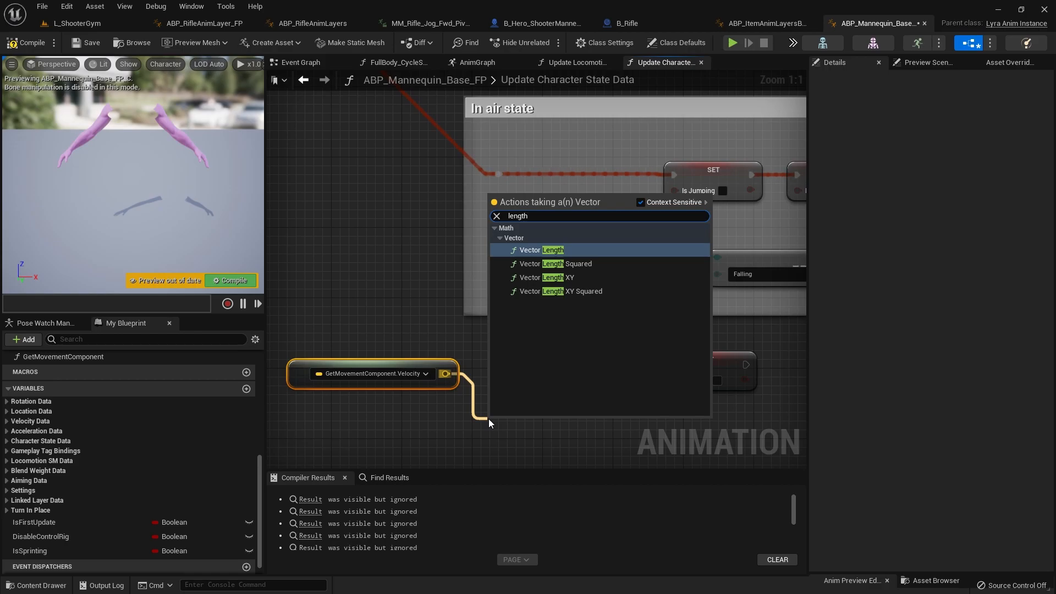
key(Return)
drag(519, 420, 399, 397)
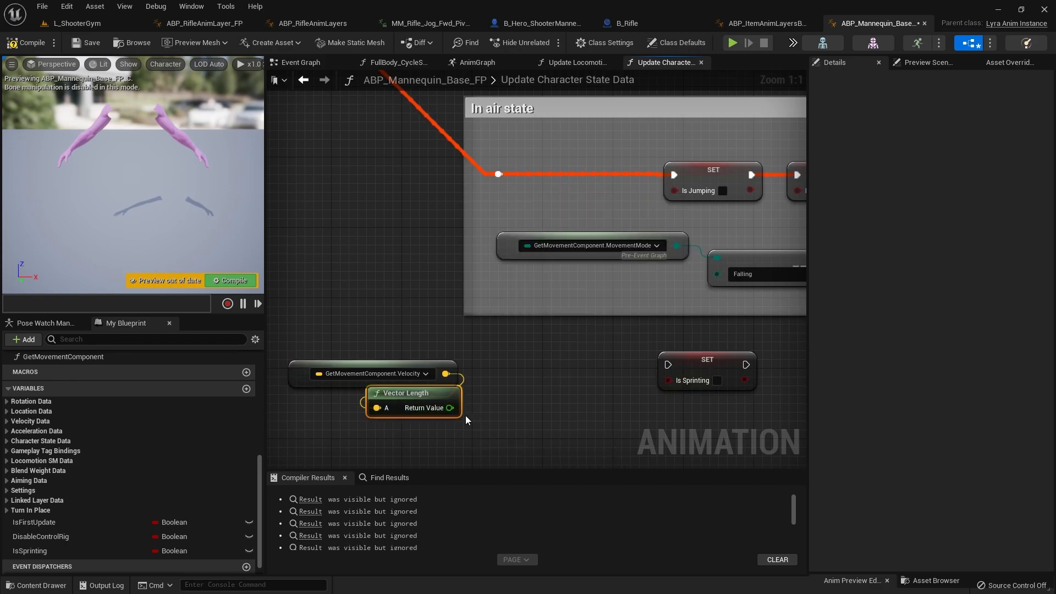
Step: Move the velocity and Vector Length nodes together further below the In air state section, and compile and save the blueprint
scroll(520, 404, down, 3)
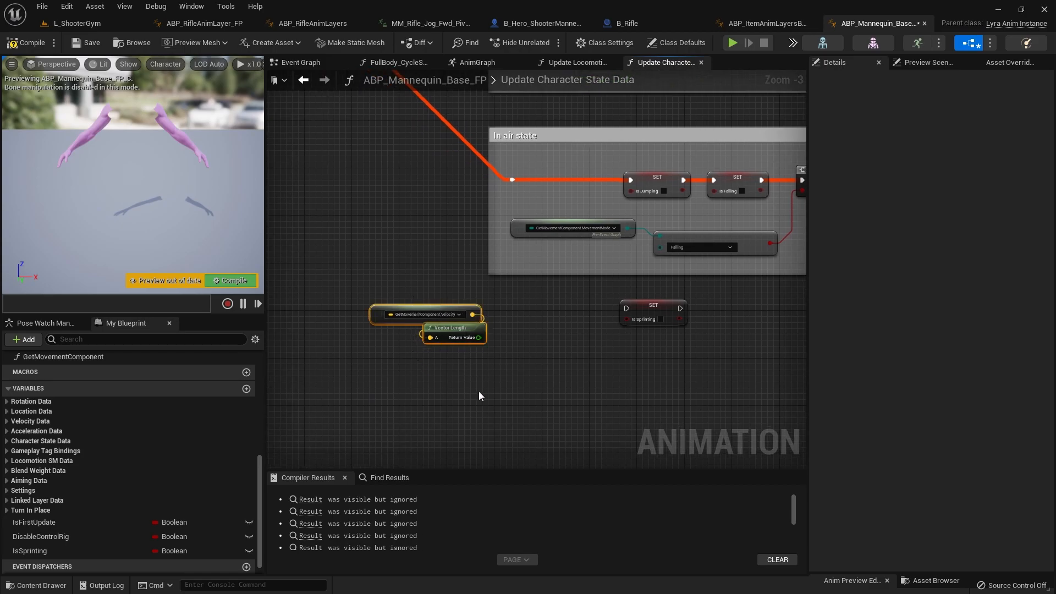
mouse_move(434, 332)
mouse_down()
mouse_move(431, 314)
mouse_move(438, 351)
mouse_up()
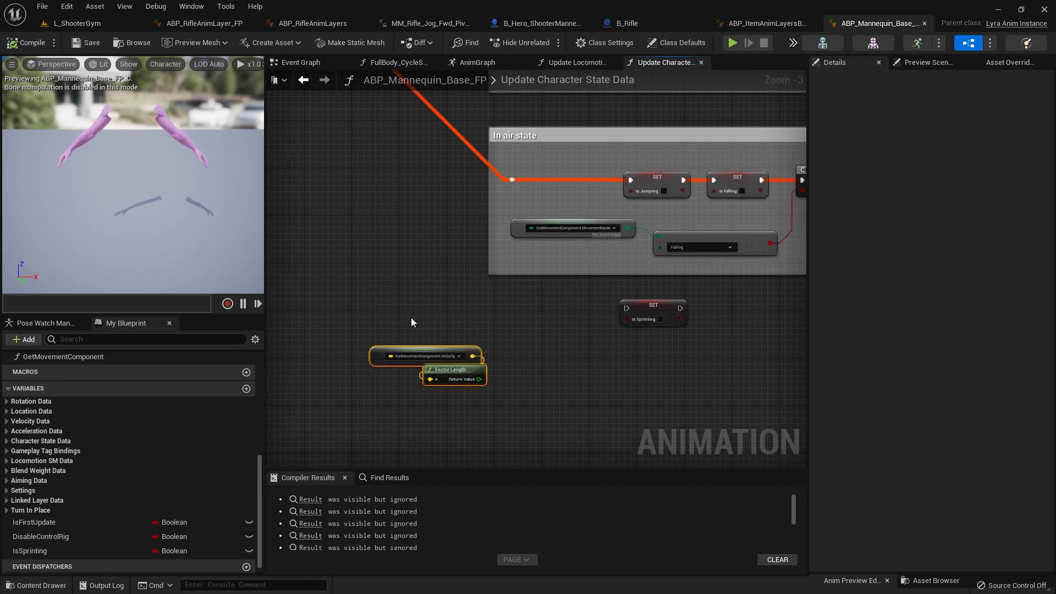
drag(358, 320, 521, 398)
scroll(487, 375, up, 3)
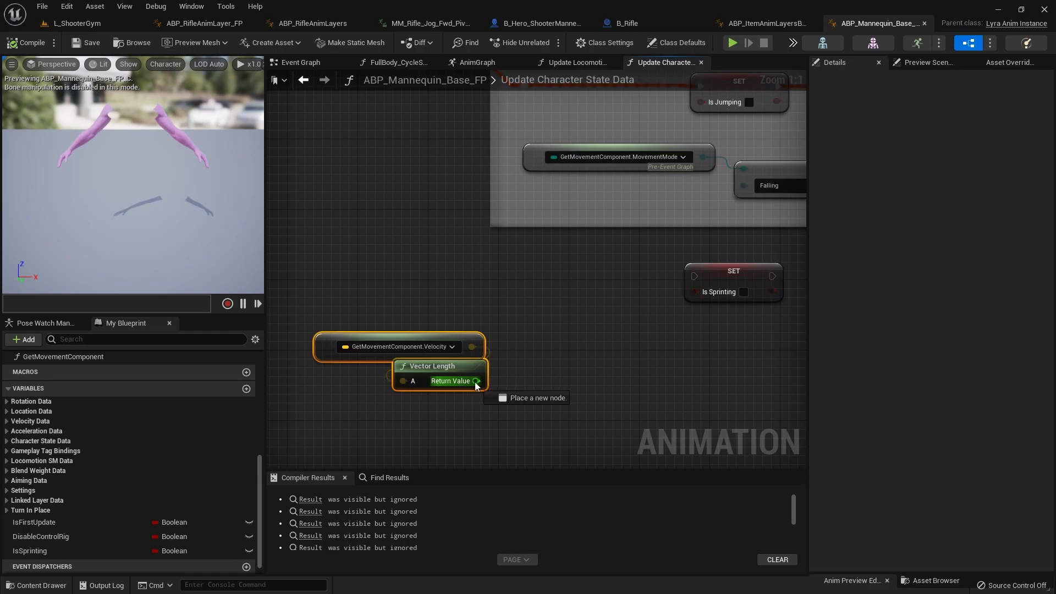
drag(540, 385, 540, 385)
Step: Duplicate the GetMovementComponent.Velocity node and place the copy above the original
click(503, 362)
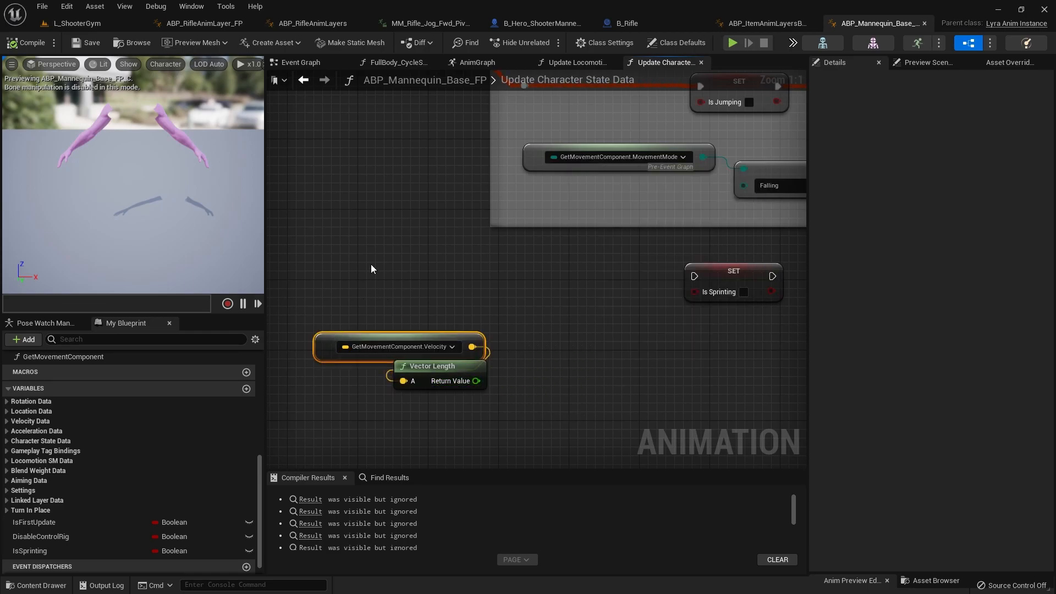
key(ctrl+v)
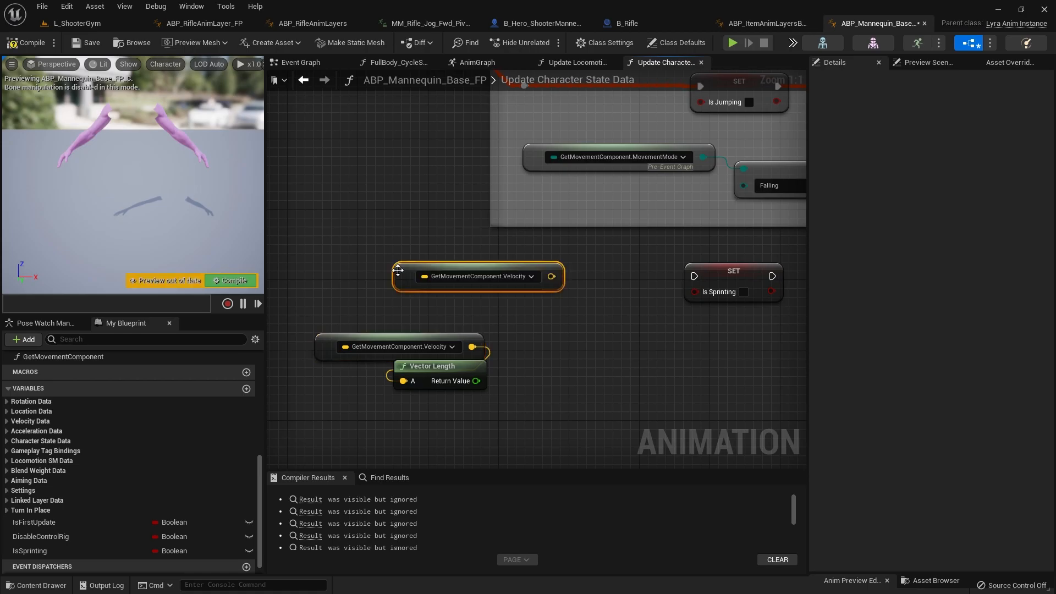
drag(480, 287, 421, 293)
Step: Remove the copied node's velocity binding and browse the GetMovementComponent properties for a new binding
click(479, 286)
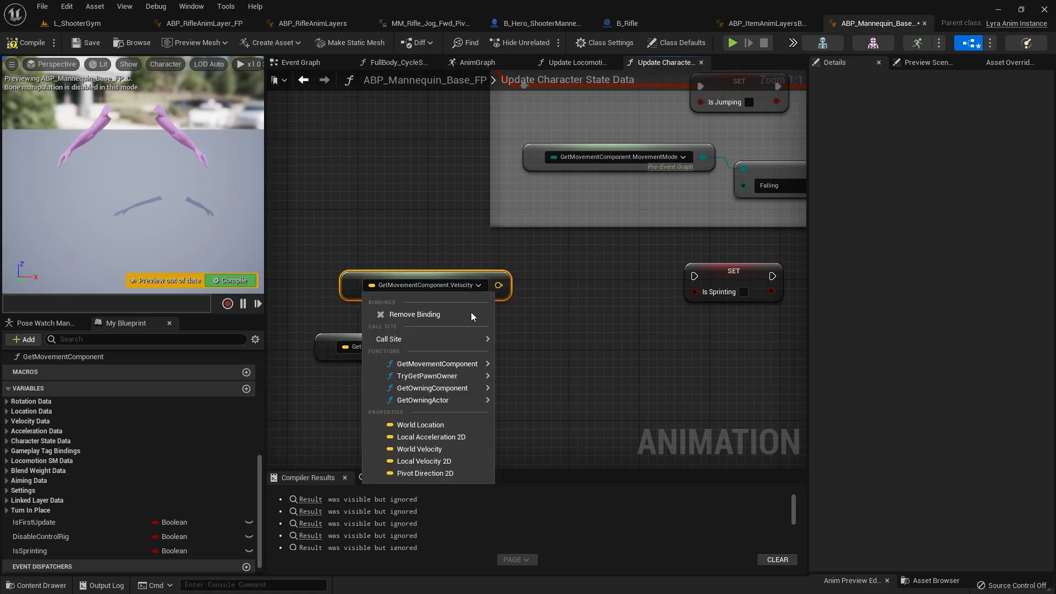
click(427, 315)
click(391, 285)
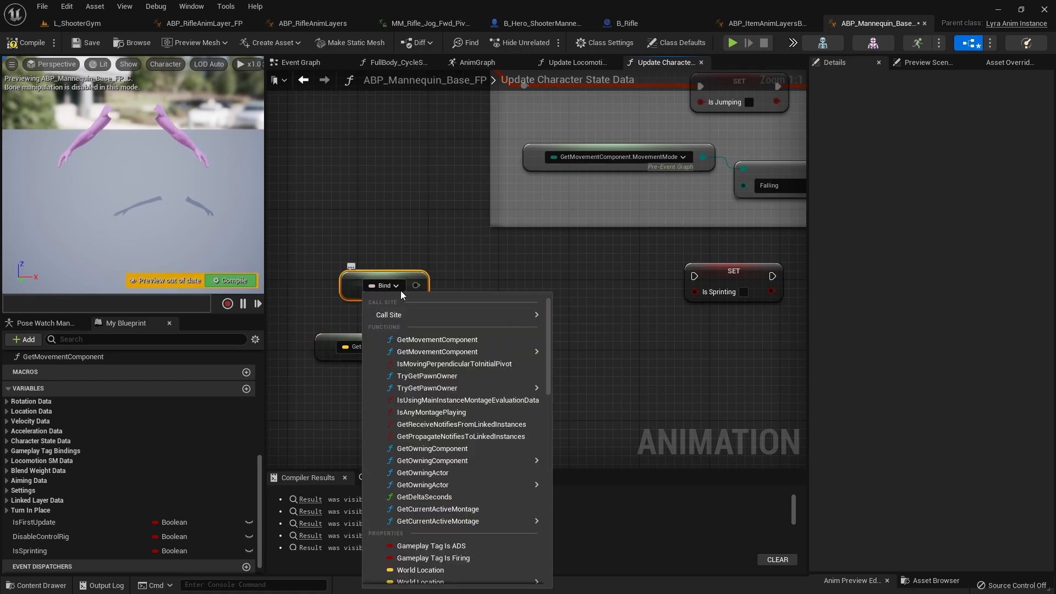
mouse_move(528, 351)
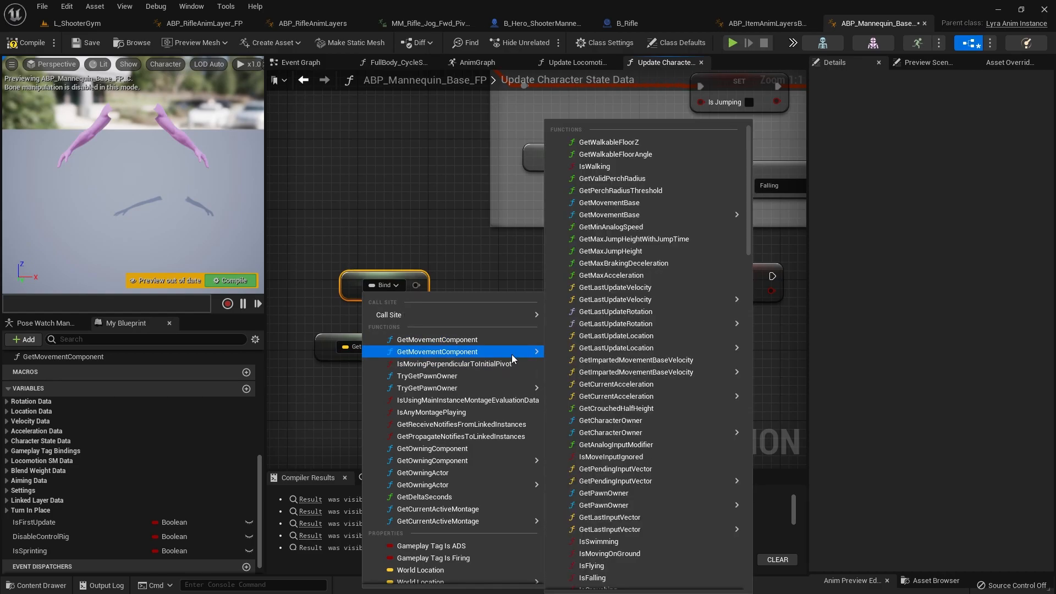
scroll(646, 459, down, 10)
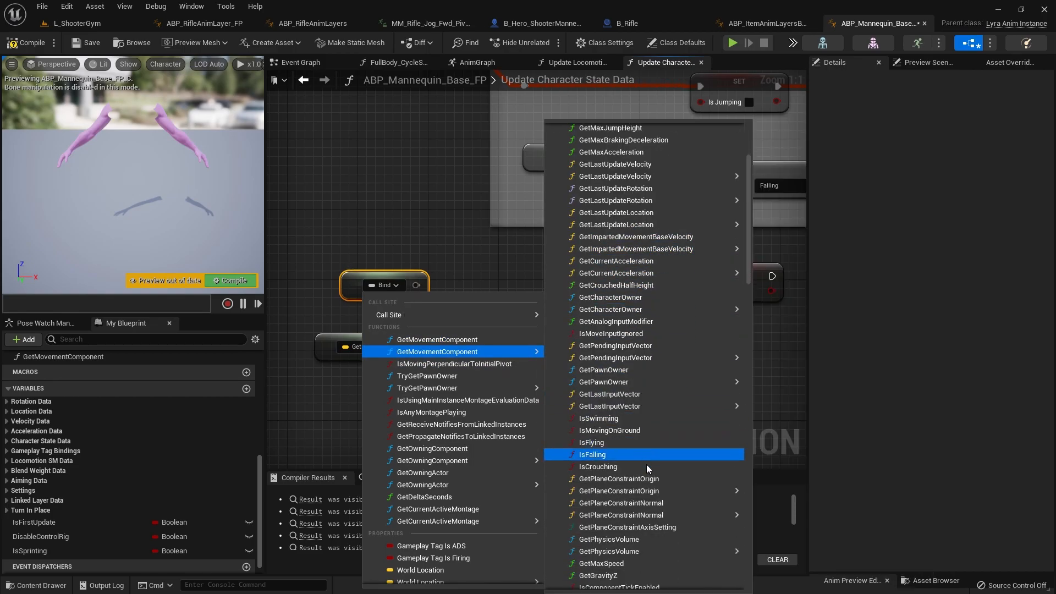
scroll(642, 487, down, 2)
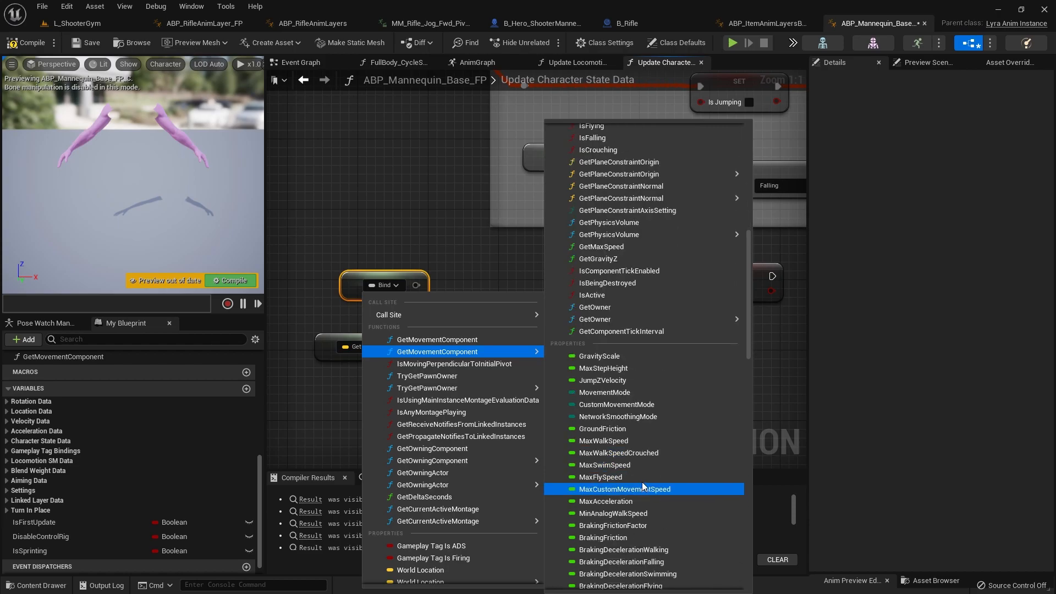
scroll(645, 444, down, 5)
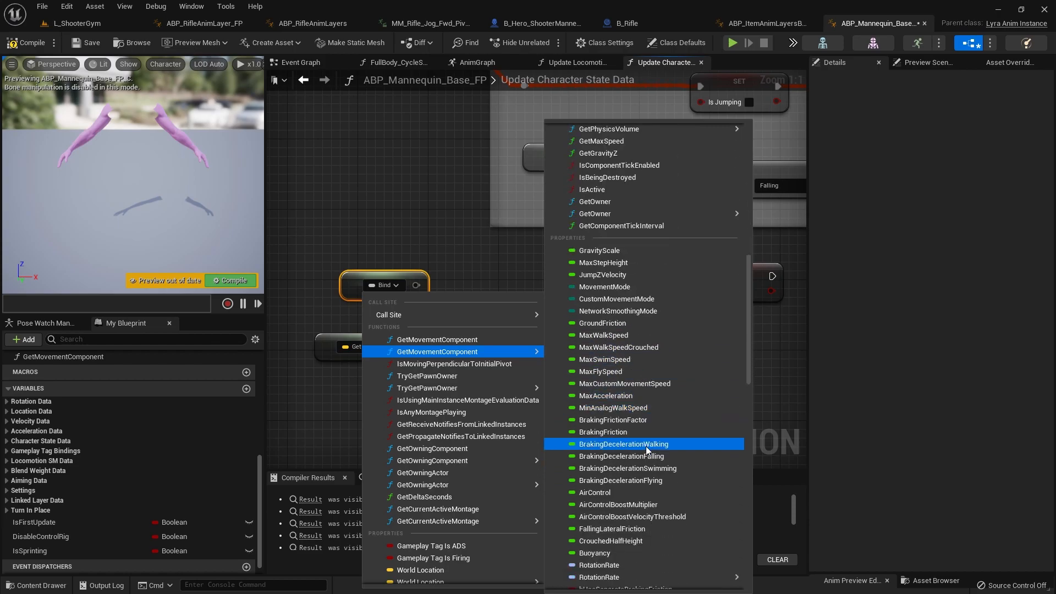
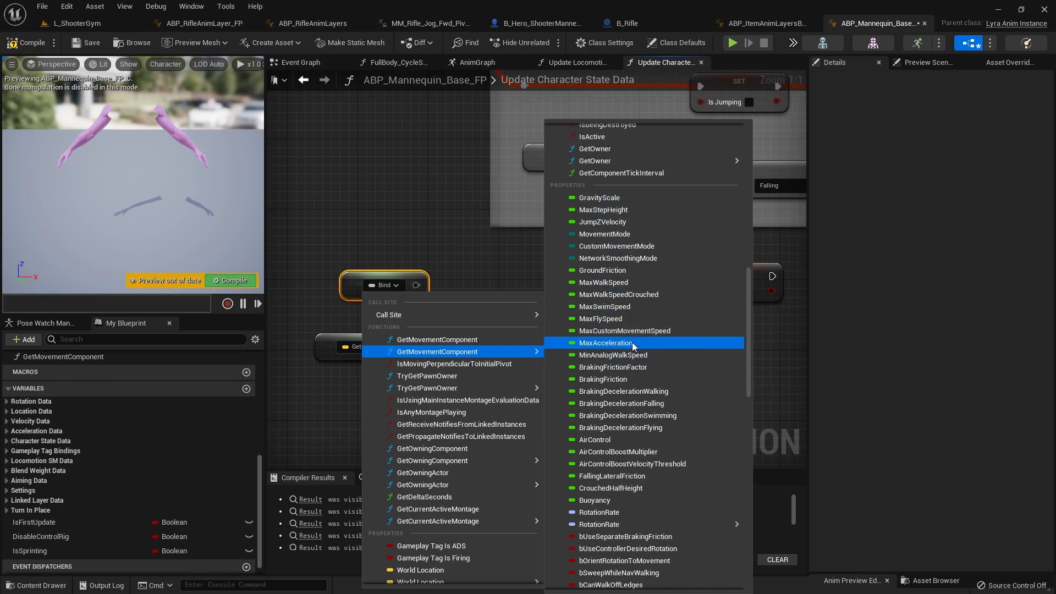
Step: Leave the GetMovementComponent property list and delete the unbound copy of the velocity node
scroll(627, 324, down, 5)
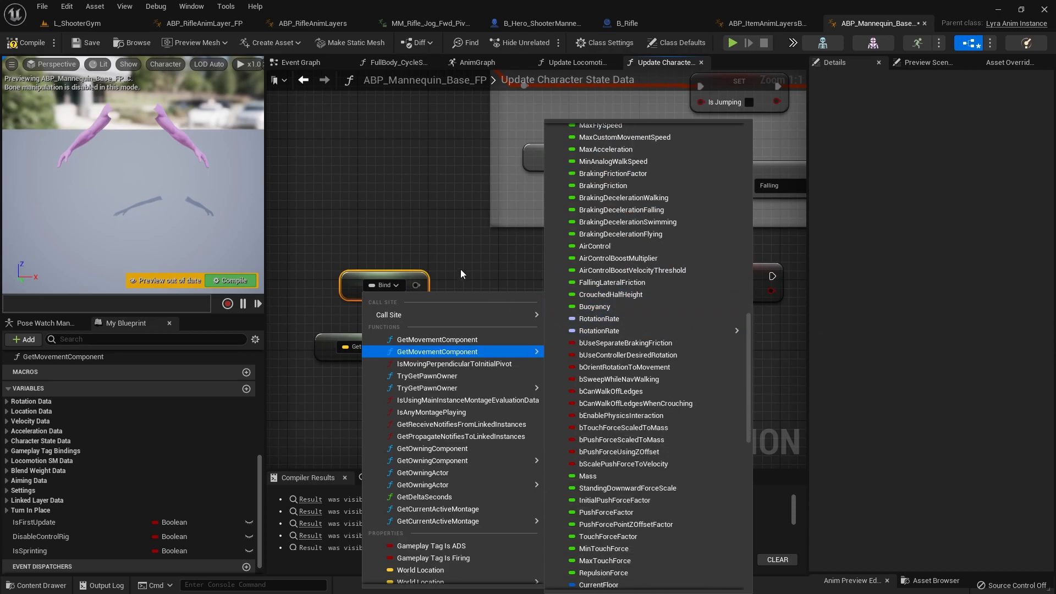
click(315, 251)
key(Delete)
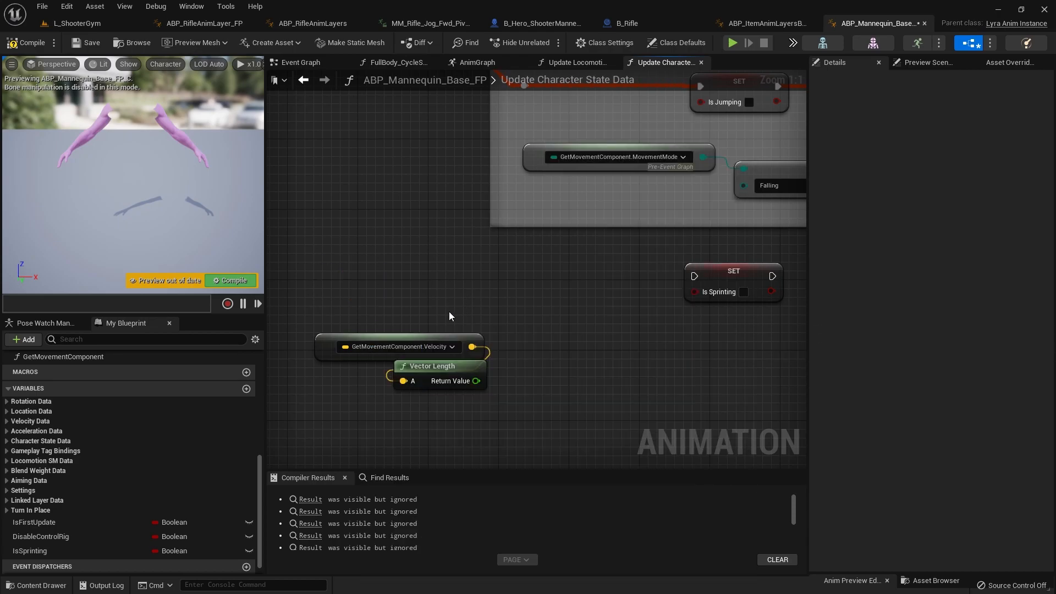
Step: Add a greater-than comparison fed by the Vector Length result, with a threshold of 600.0
drag(477, 380, 546, 377)
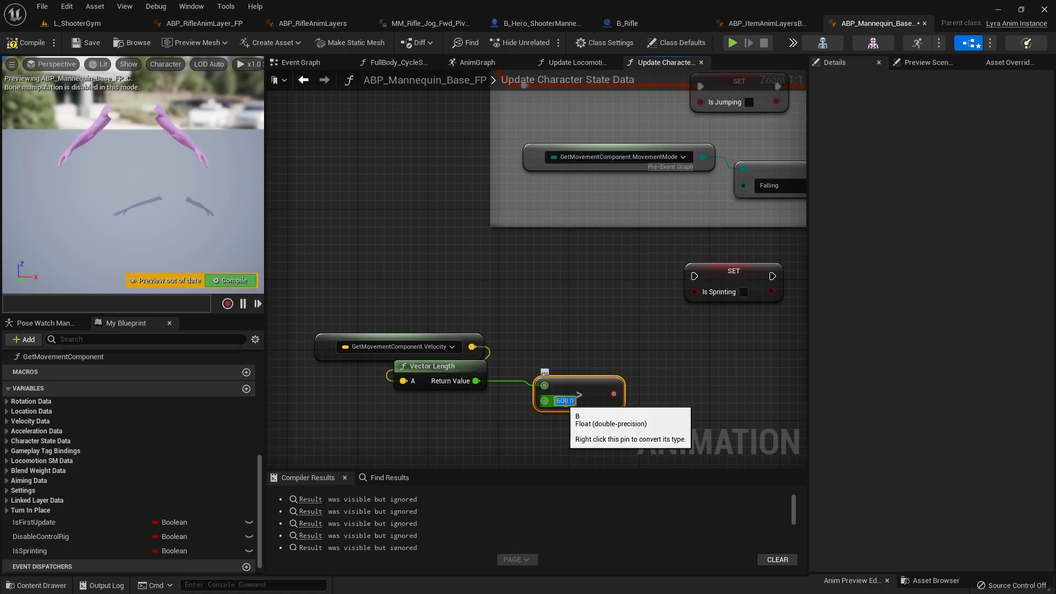
click(547, 356)
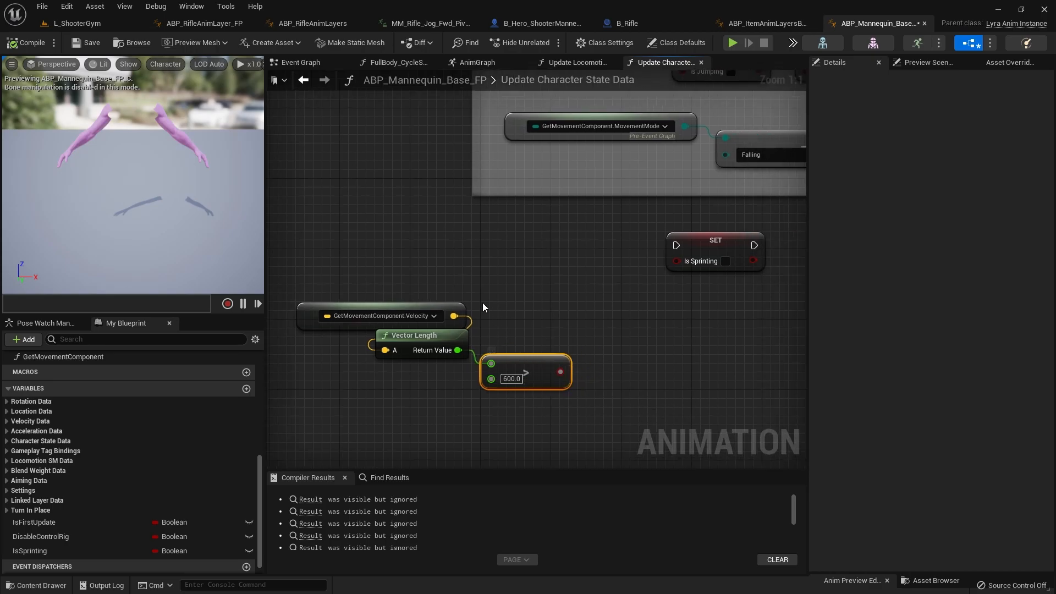
drag(365, 276, 500, 411)
drag(509, 367, 500, 367)
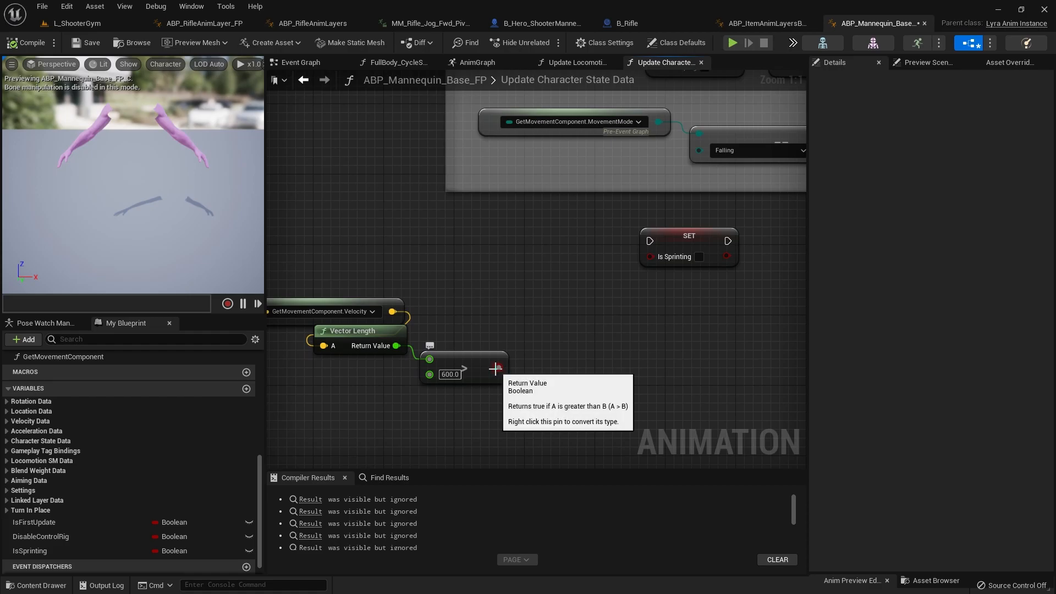
Step: Copy the GetMovementComponent.IsMovingOnGround node from the On ground state section and place the copy directly above the velocity node
drag(496, 368, 524, 276)
click(470, 263)
scroll(487, 259, down, 8)
right_drag(487, 259, 466, 465)
scroll(486, 301, up, 6)
scroll(486, 302, up, 2)
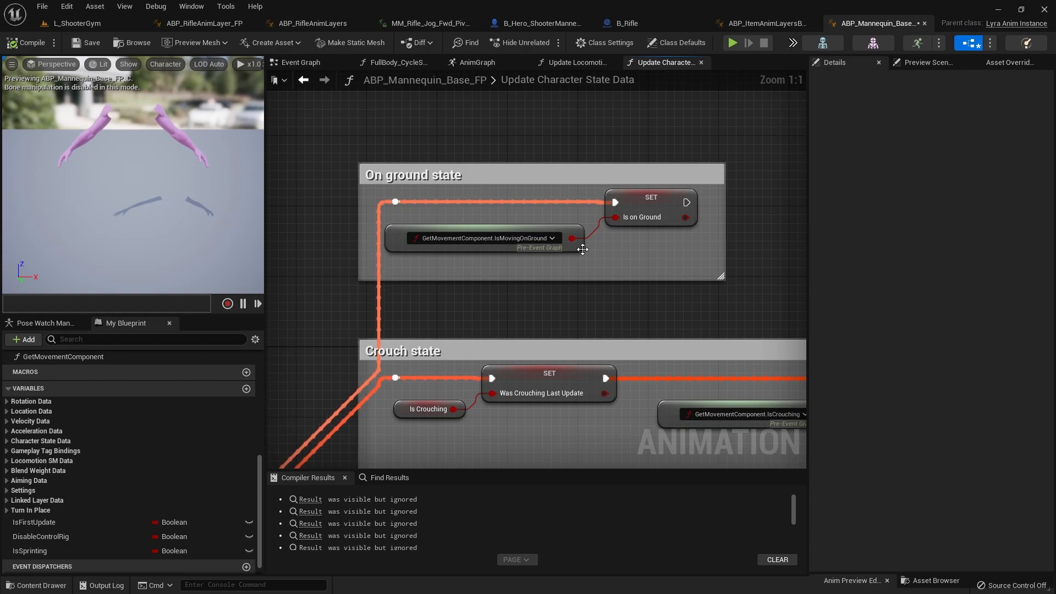
scroll(560, 241, down, 5)
scroll(487, 288, down, 7)
scroll(494, 229, up, 10)
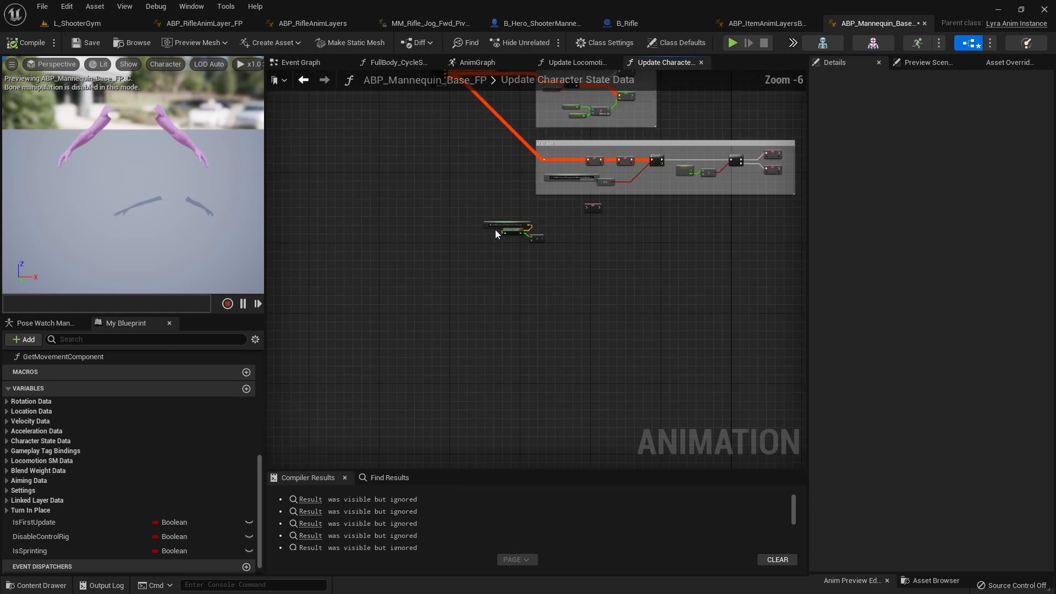
right_drag(465, 318, 361, 468)
scroll(468, 285, down, 6)
scroll(467, 348, up, 6)
right_drag(474, 262, 440, 295)
scroll(467, 348, up, 1)
click(462, 360)
scroll(469, 369, down, 6)
scroll(438, 294, up, 3)
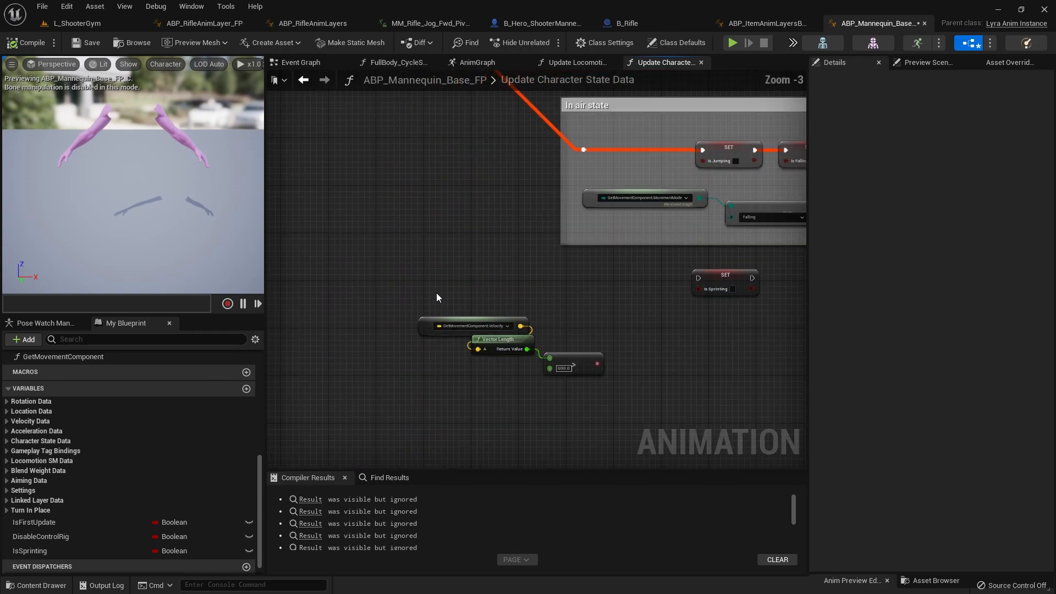
key(ctrl+v)
scroll(458, 292, up, 3)
drag(507, 315, 471, 316)
right_drag(615, 348, 524, 318)
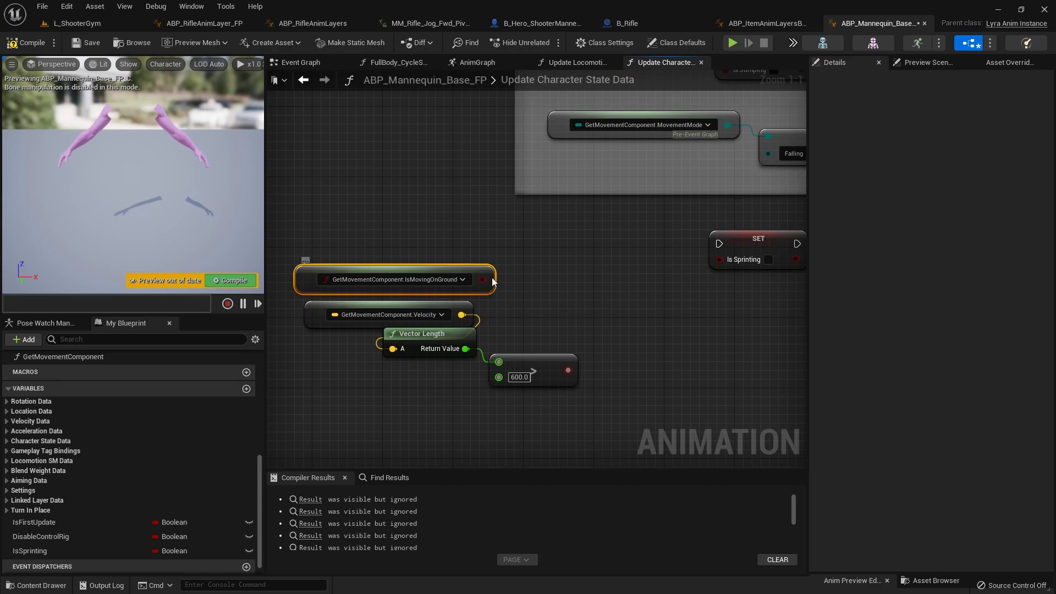
Step: Add an AND Boolean node that combines IsMovingOnGround with the result of the greater-than comparison
drag(483, 280, 532, 258)
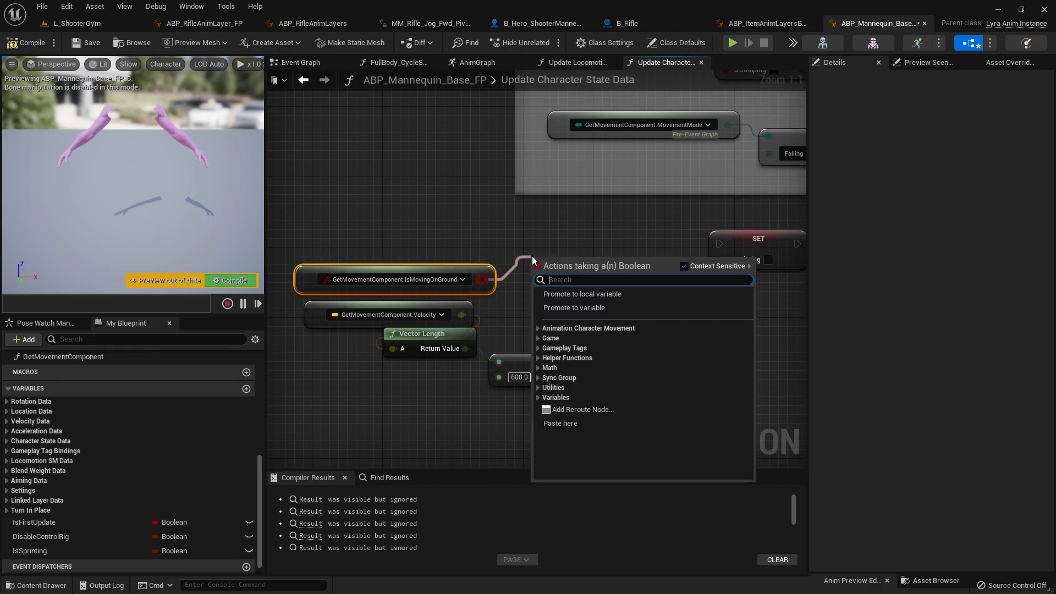
text(andboo)
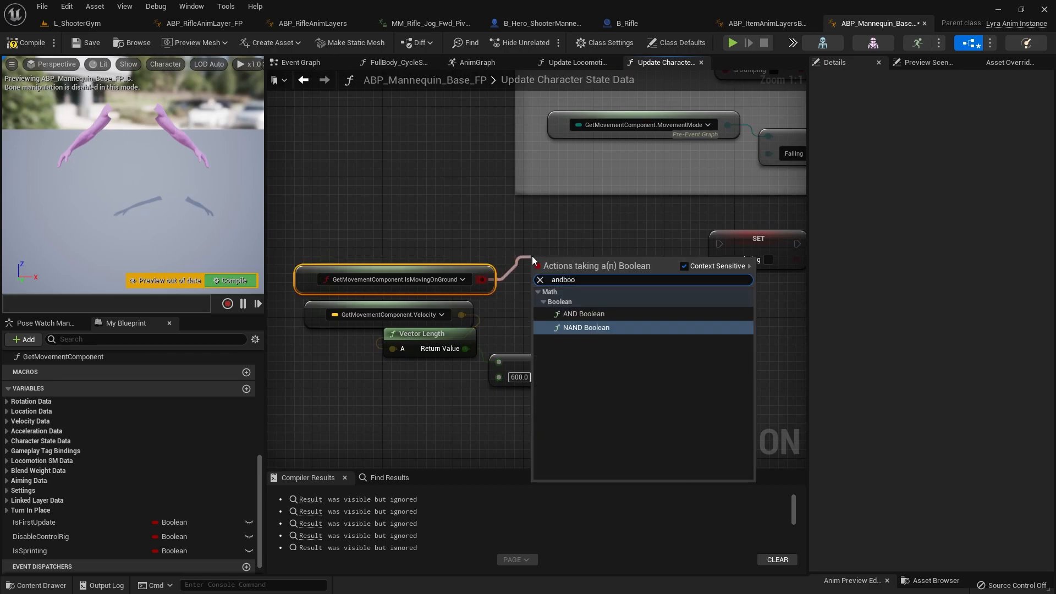
key(Up)
key(Return)
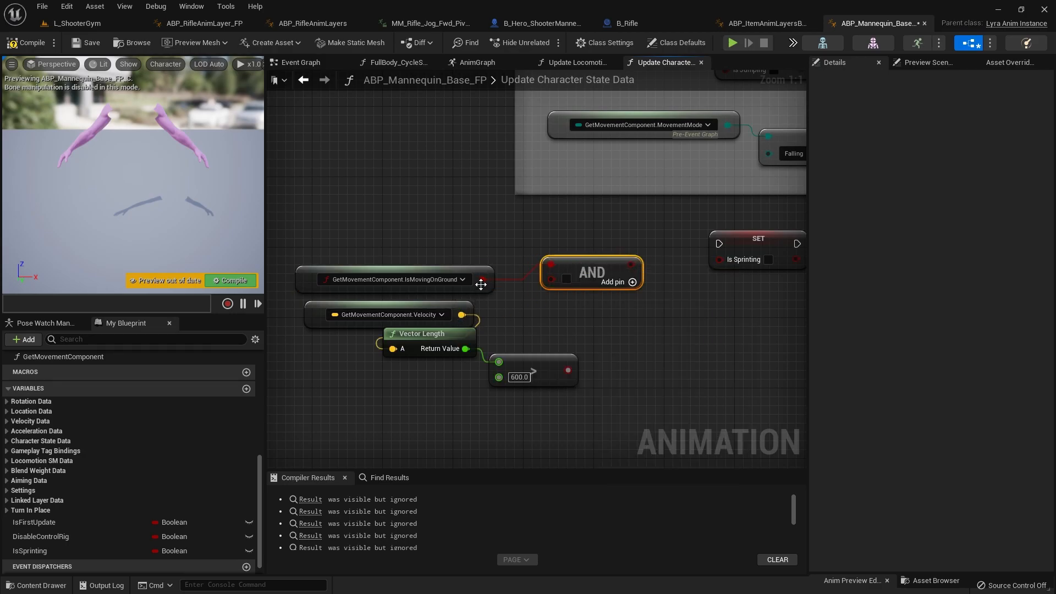
drag(579, 271, 596, 272)
drag(567, 370, 569, 279)
Step: Feed the AND result into the Set Is Sprinting node and connect its execution input to the sequence node's last output
right_drag(599, 315, 425, 354)
drag(463, 303, 544, 297)
scroll(595, 284, down, 5)
right_drag(595, 285, 623, 318)
scroll(389, 126, up, 1)
drag(391, 129, 675, 382)
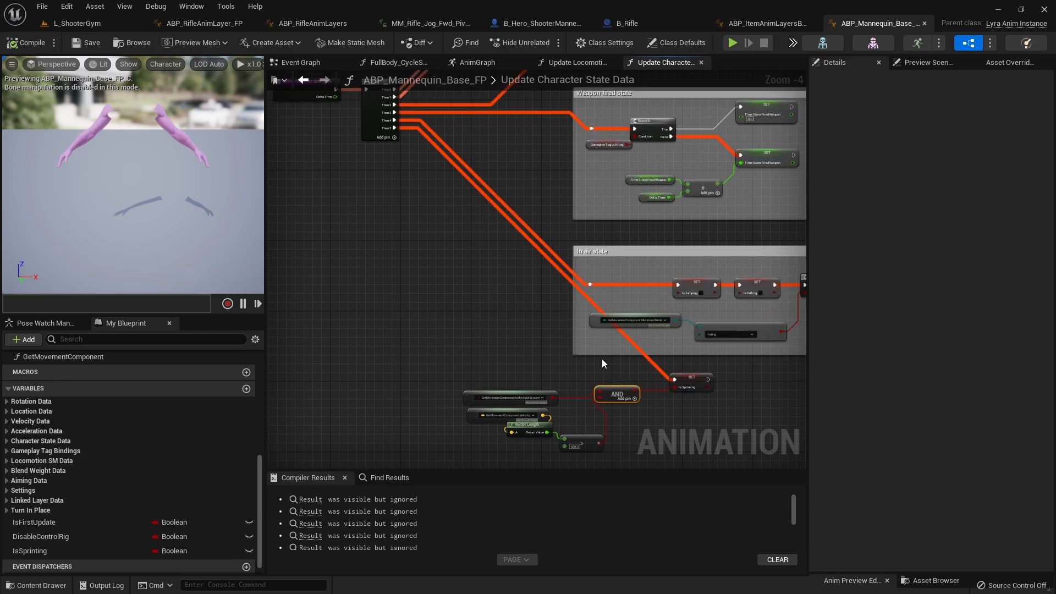
Step: Switch to ABP_ItemAnimLayersBase_FP and open its UpdateCycleAnim function
click(313, 23)
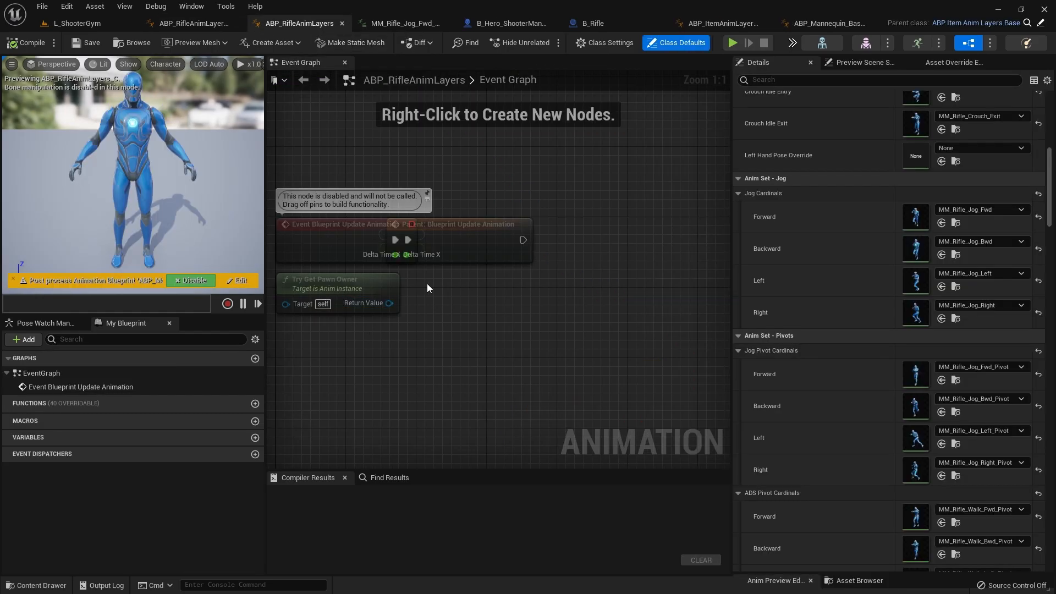
click(1026, 25)
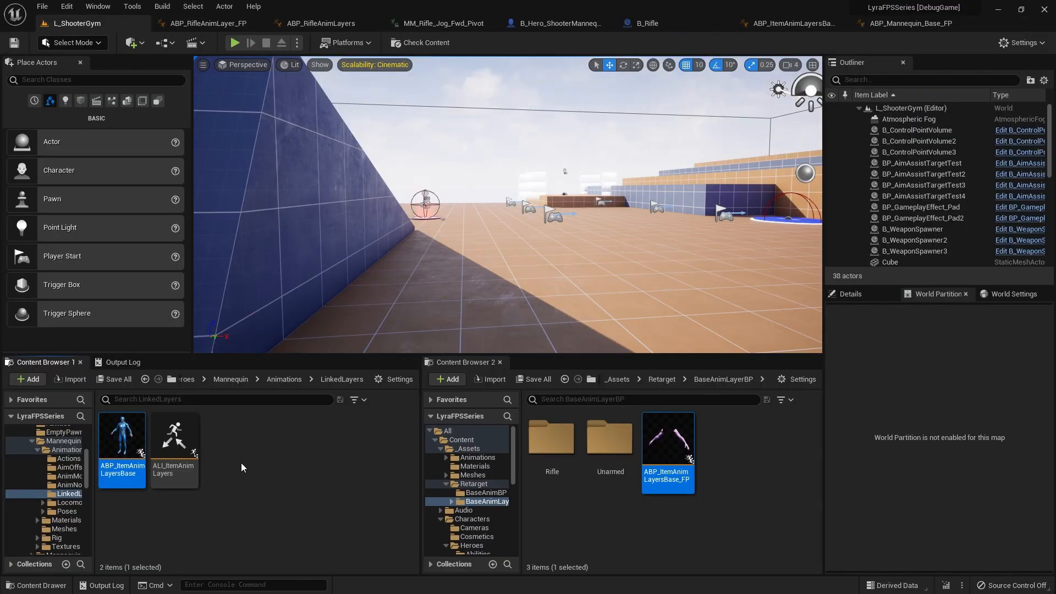
click(816, 26)
scroll(451, 323, up, 5)
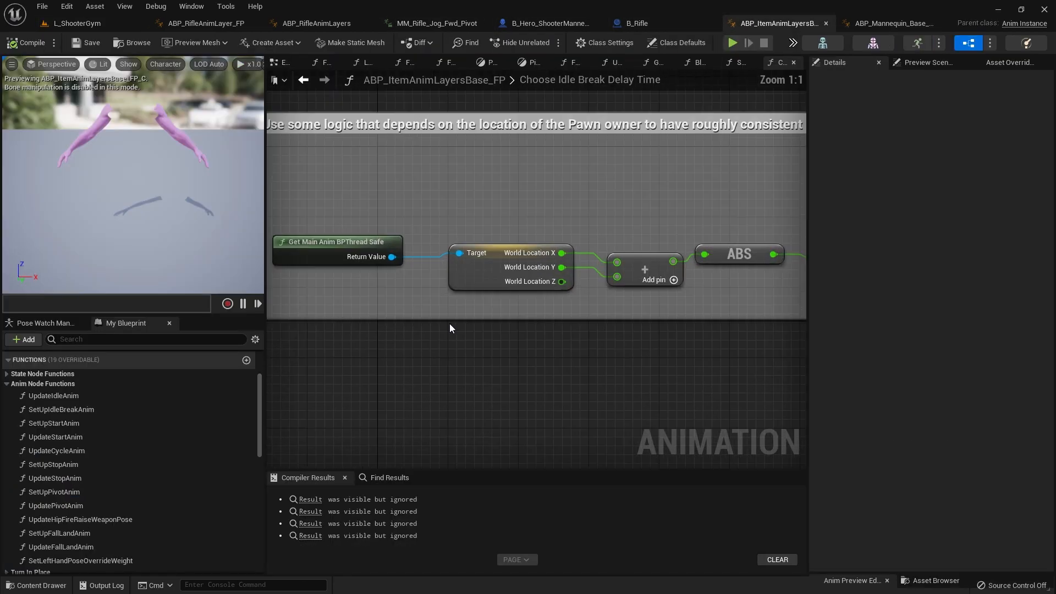
scroll(319, 347, down, 2)
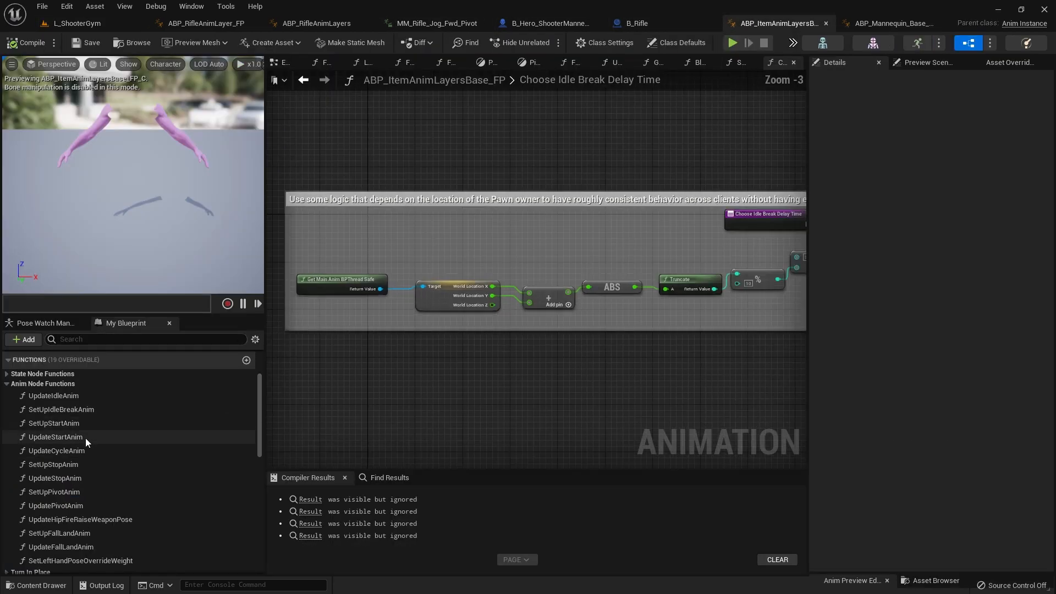
double_click(53, 452)
right_drag(468, 463, 504, 512)
right_drag(469, 248, 451, 266)
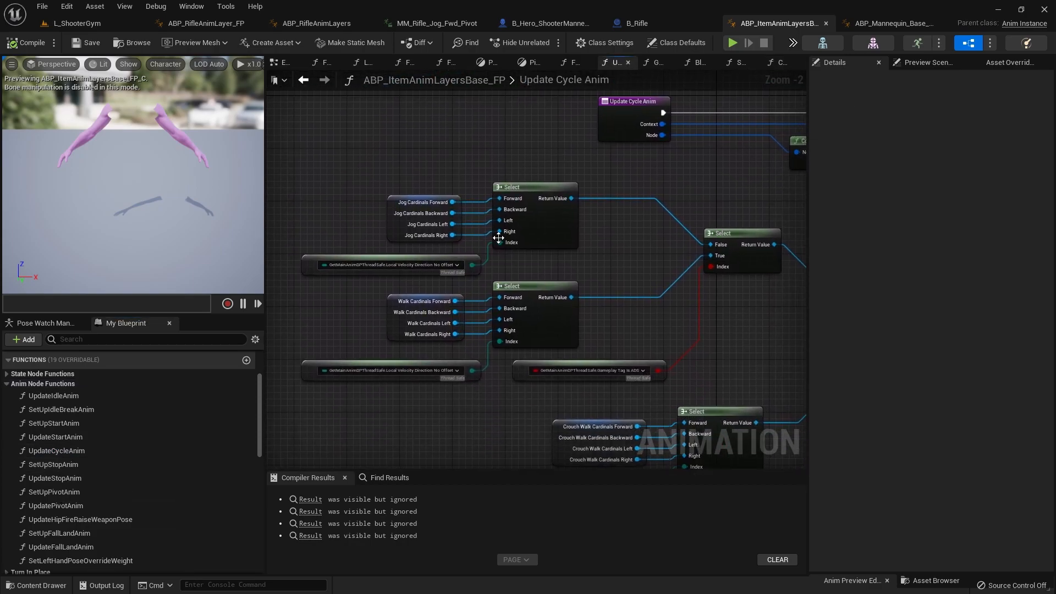
Step: Move the jog cardinals, their Select node and their velocity direction node together up and away from the walk cardinals group
right_drag(634, 337, 523, 311)
scroll(528, 357, up, 2)
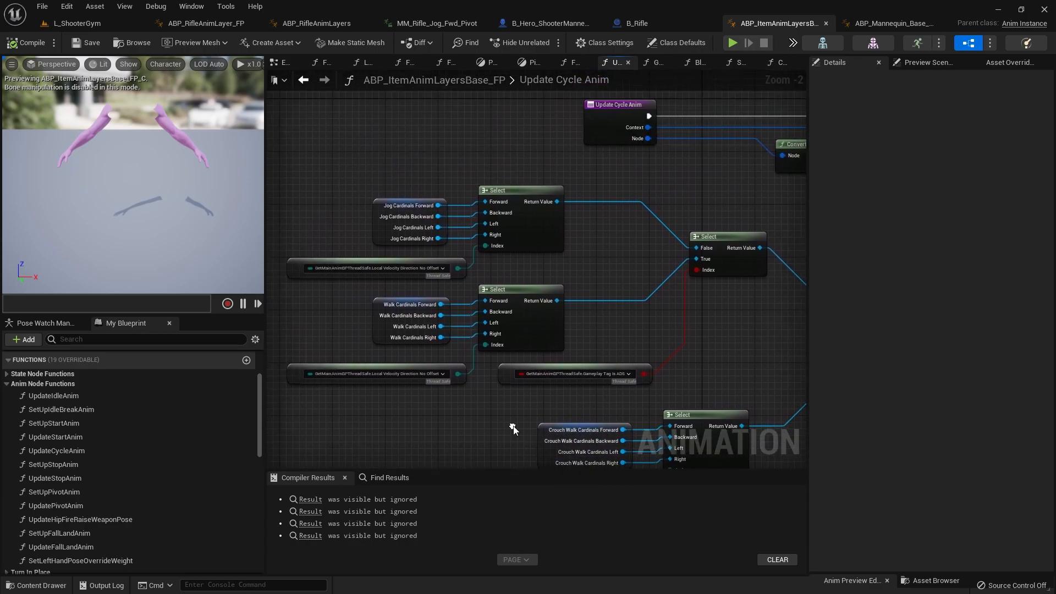
click(553, 372)
scroll(553, 372, down, 5)
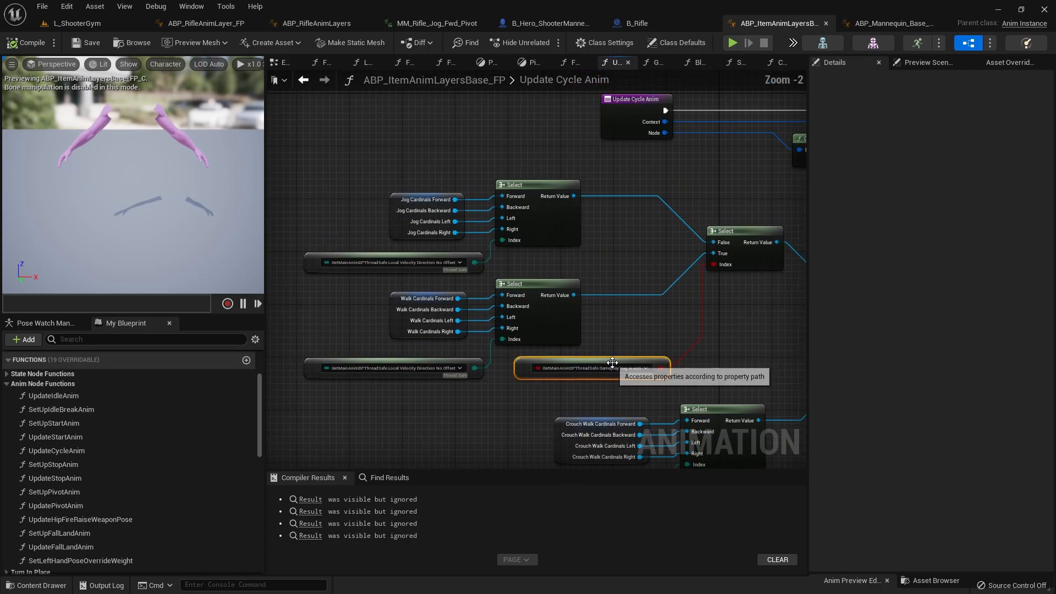
drag(309, 204, 406, 230)
right_drag(447, 266, 511, 324)
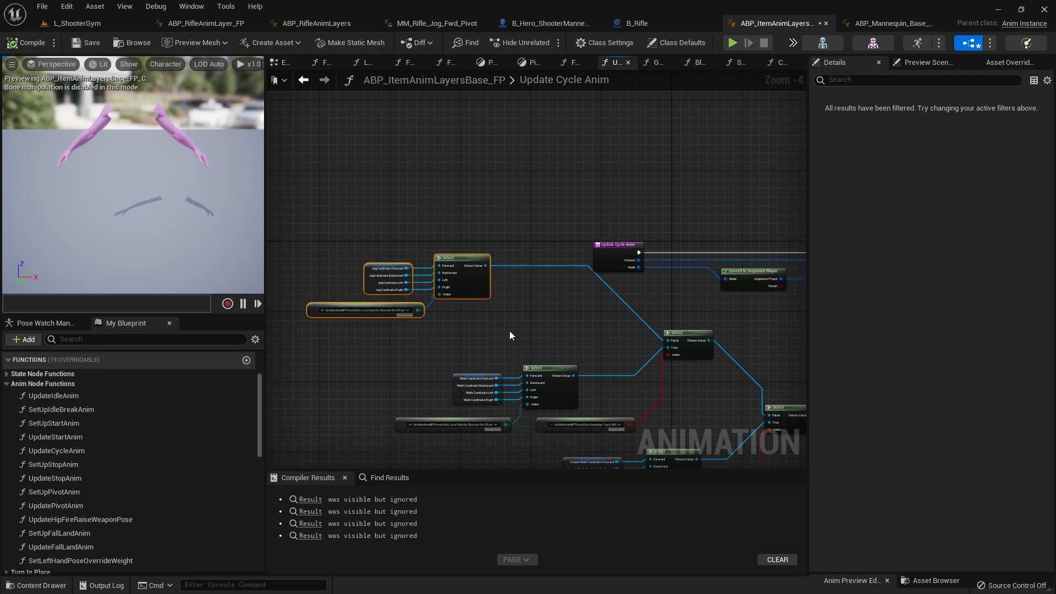
Step: Paste a copy of the Gameplay Tag Is ADS property node below the jog Select node and rebind it to GetMainAnimBPThreadSafe's Is Sprinting
click(497, 335)
scroll(501, 348, up, 4)
right_drag(483, 314, 412, 330)
click(641, 390)
key(ctrl+v)
drag(412, 325, 351, 325)
right_drag(536, 315, 626, 312)
click(583, 316)
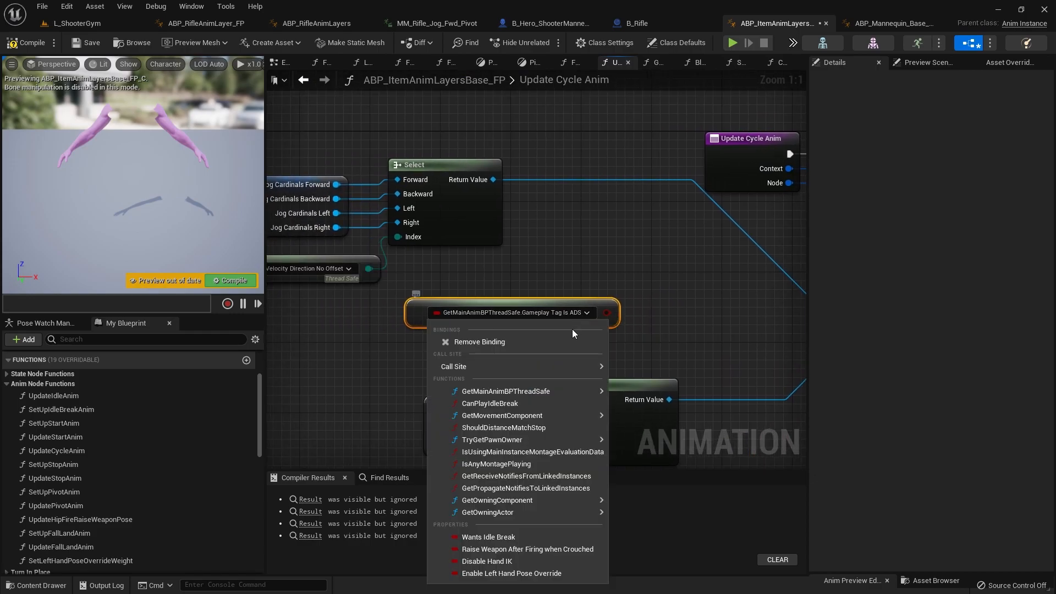
mouse_move(539, 392)
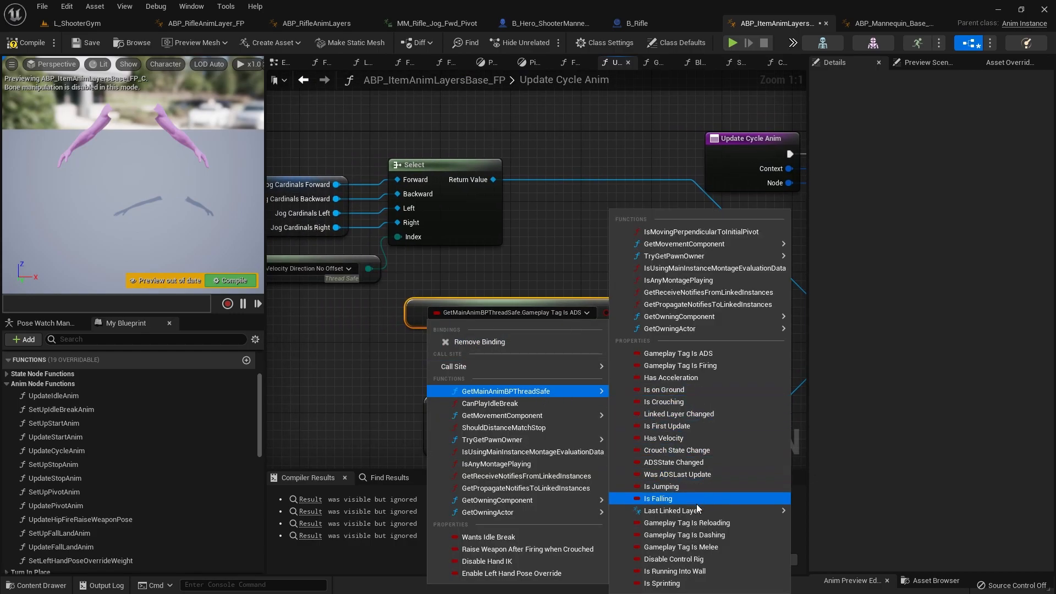
click(662, 583)
Step: Duplicate the boolean Select node driven by Gameplay Tag Is ADS and place the copy between the jog group and the original
right_drag(584, 333, 510, 280)
scroll(528, 377, down, 4)
click(470, 264)
click(557, 261)
click(631, 269)
key(ctrl+c)
key(ctrl+v)
scroll(554, 249, up, 3)
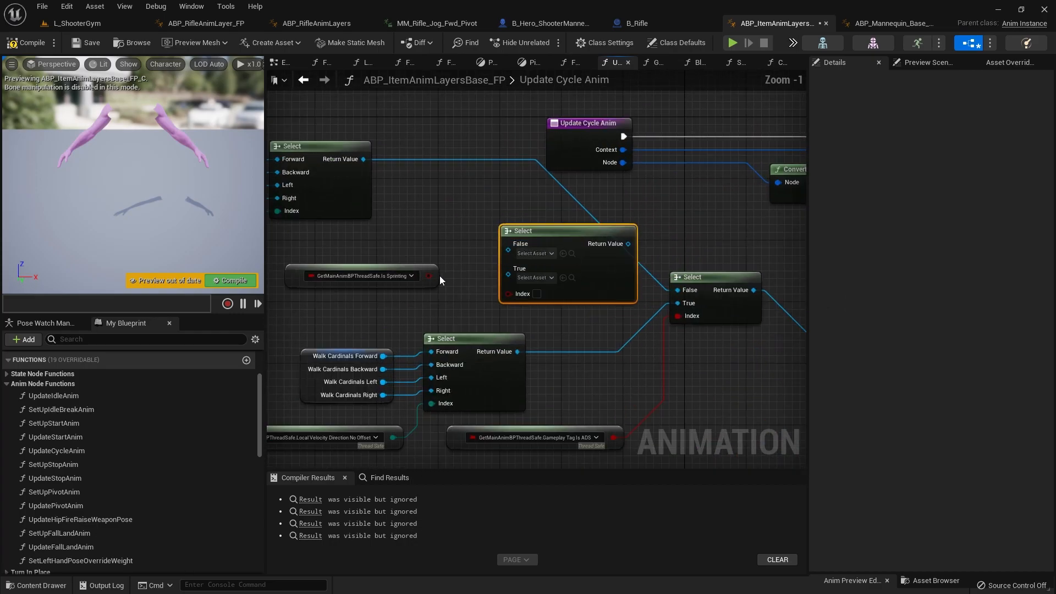
Step: Connect the Is Sprinting property to the copied Select node's Index and reposition the property node beside it
click(493, 298)
right_drag(421, 308, 551, 298)
drag(532, 272, 403, 313)
right_drag(452, 269, 418, 306)
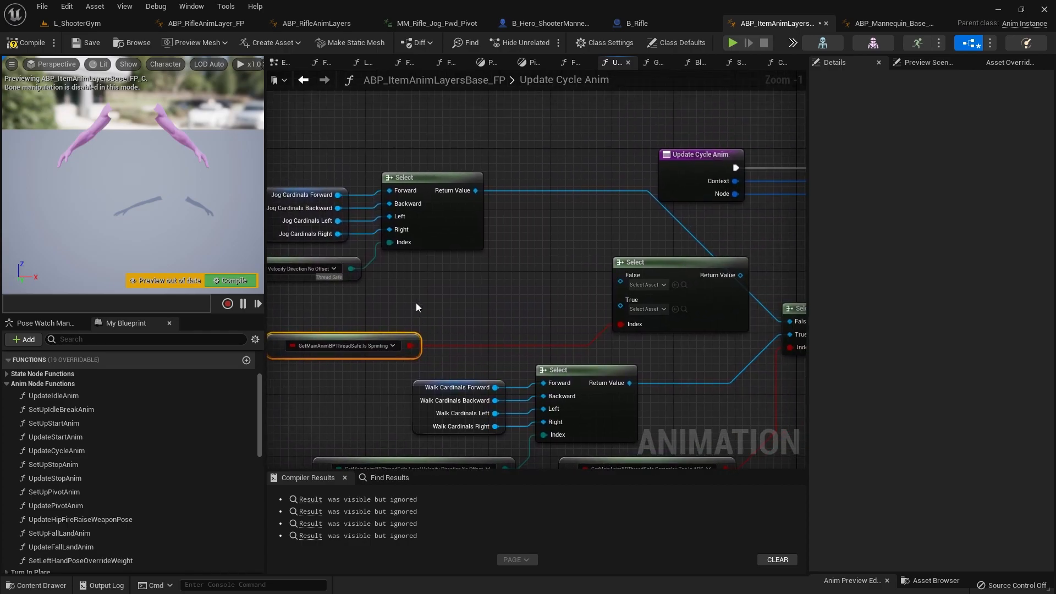
Step: Connect the jog Select output to the sprint Select node's True input and the walk Select output to its False input
right_drag(487, 197, 597, 213)
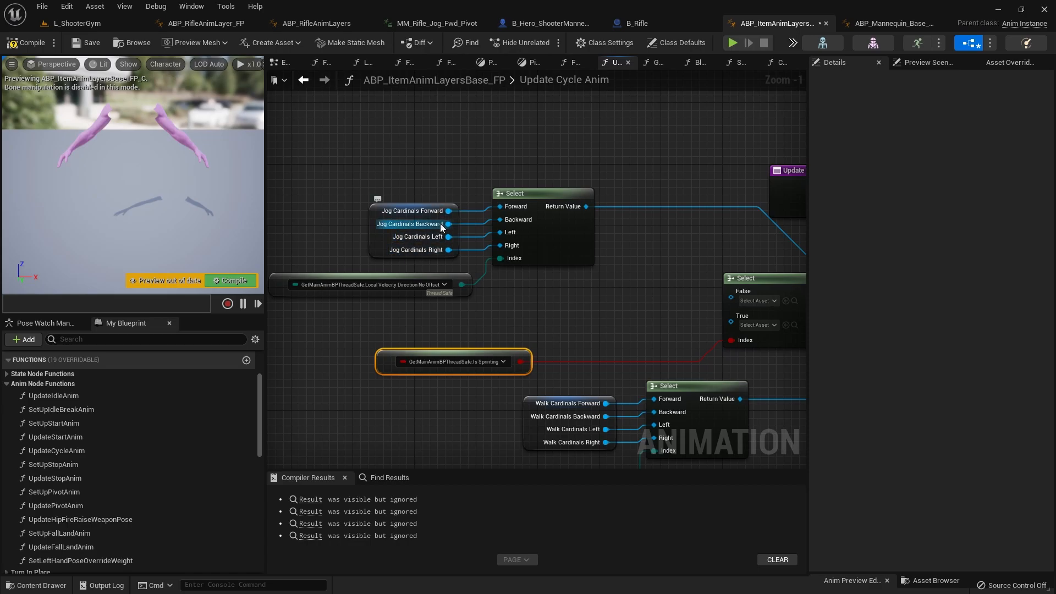
right_drag(664, 260, 508, 243)
drag(430, 190, 575, 309)
right_drag(474, 318, 529, 308)
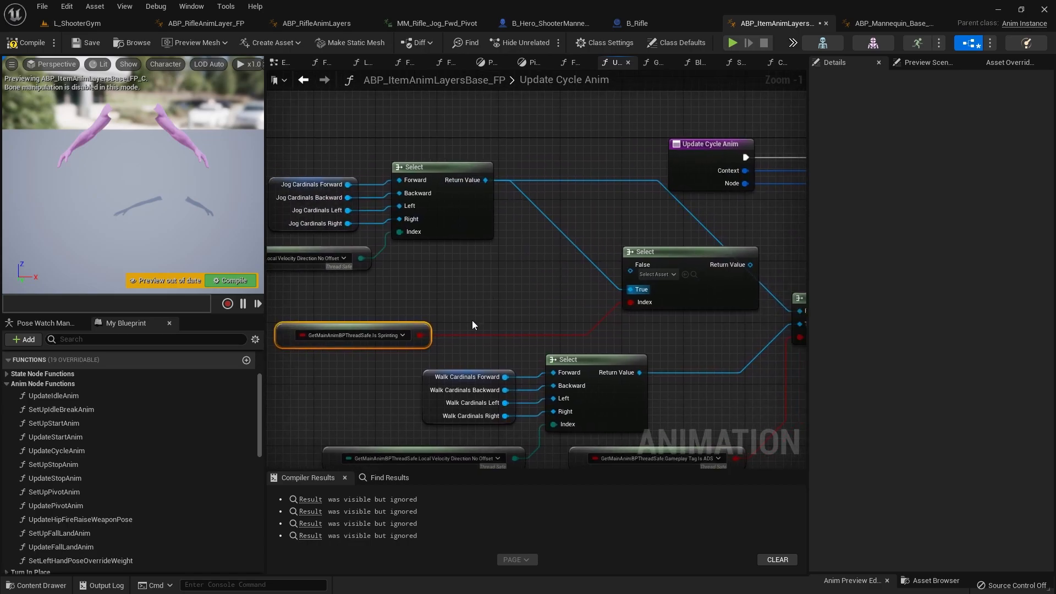
drag(639, 372, 630, 273)
right_drag(571, 390, 561, 365)
Step: Move the walk cardinals, their Select node and their velocity direction node above the jog cardinals group
scroll(588, 322, down, 2)
right_drag(370, 353, 365, 370)
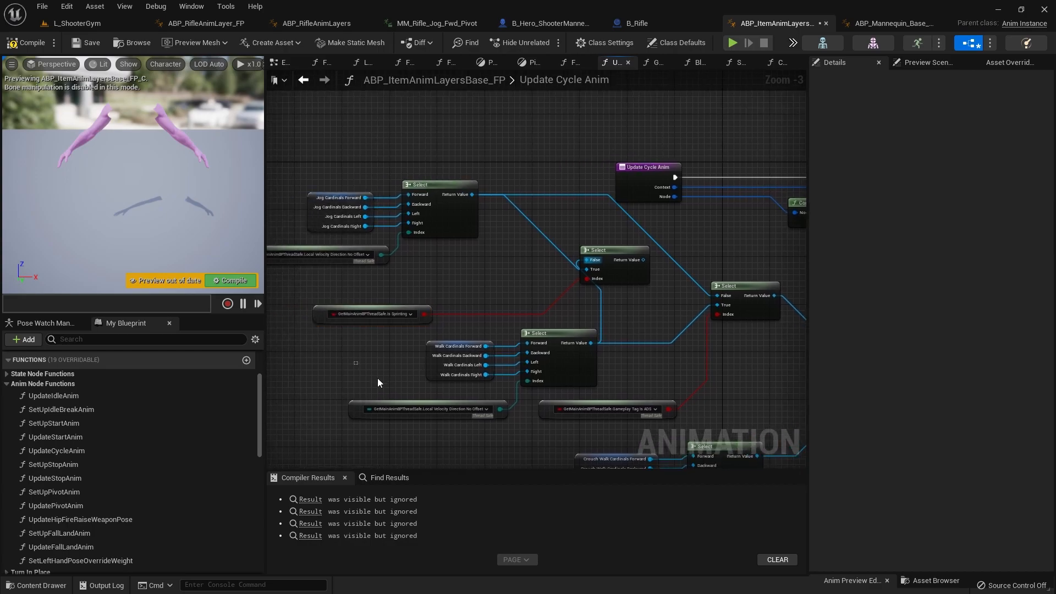
drag(365, 370, 511, 422)
shift+drag(567, 375, 395, 144)
Step: Disconnect the jog and walk links from the False and True inputs of the Select node driven by Gameplay Tag Is ADS
scroll(716, 306, up, 3)
click(709, 309)
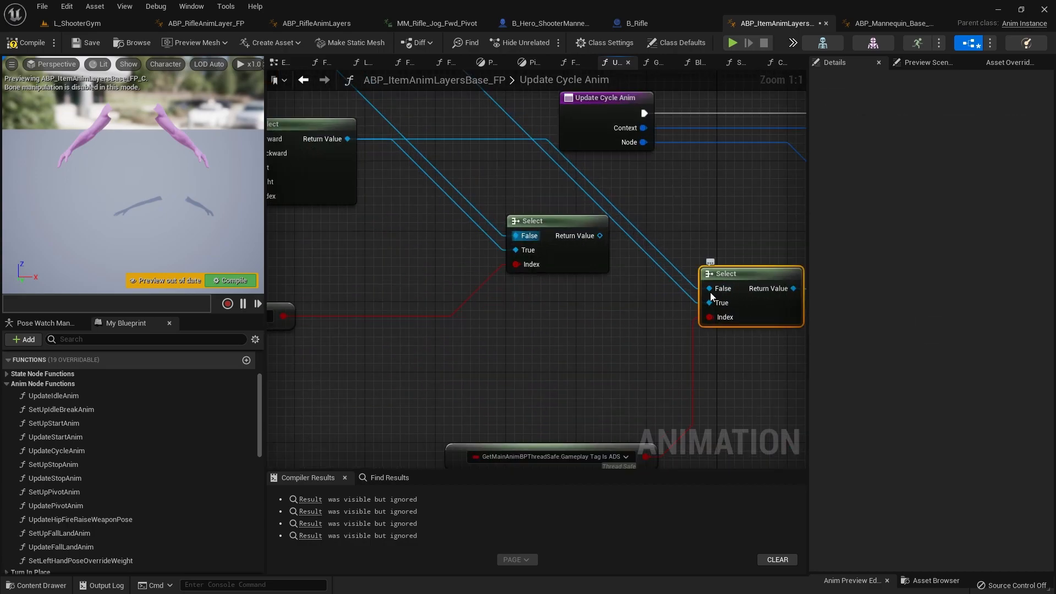
scroll(598, 338, down, 3)
scroll(556, 331, up, 3)
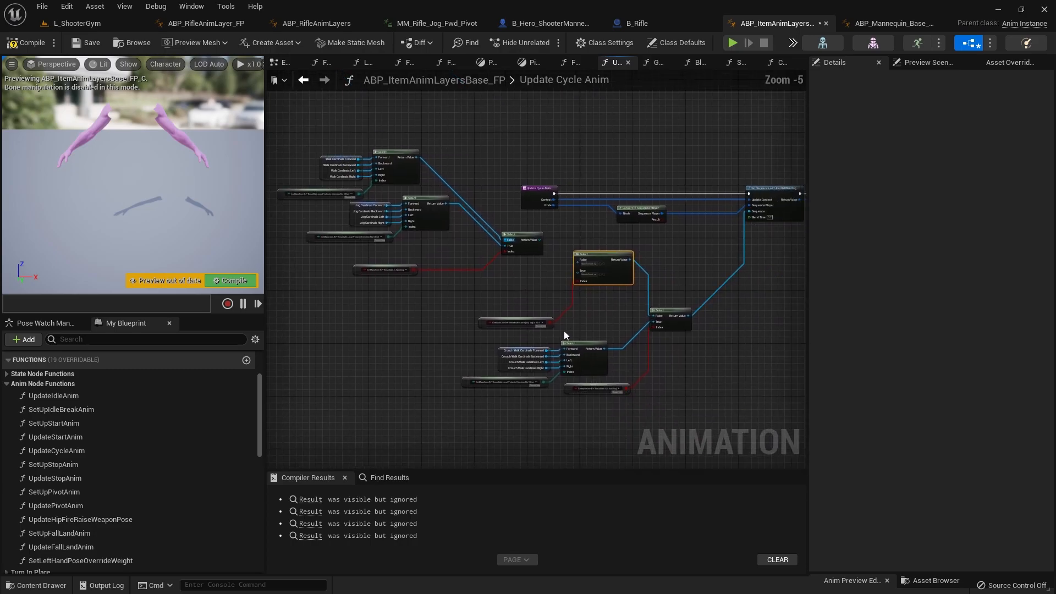
right_drag(439, 330, 537, 376)
scroll(538, 376, down, 1)
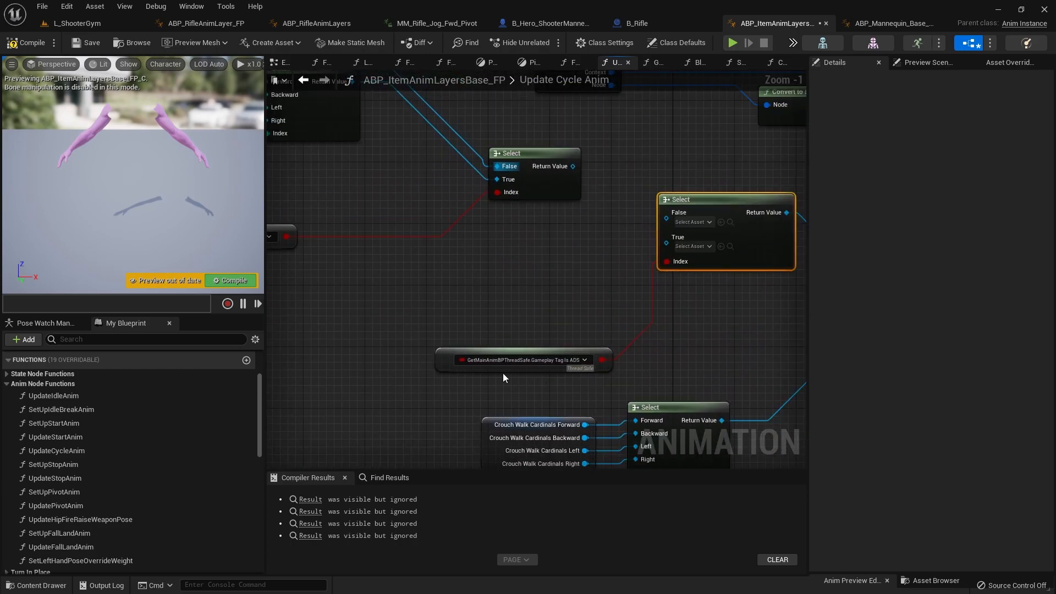
scroll(639, 344, down, 2)
scroll(681, 291, up, 3)
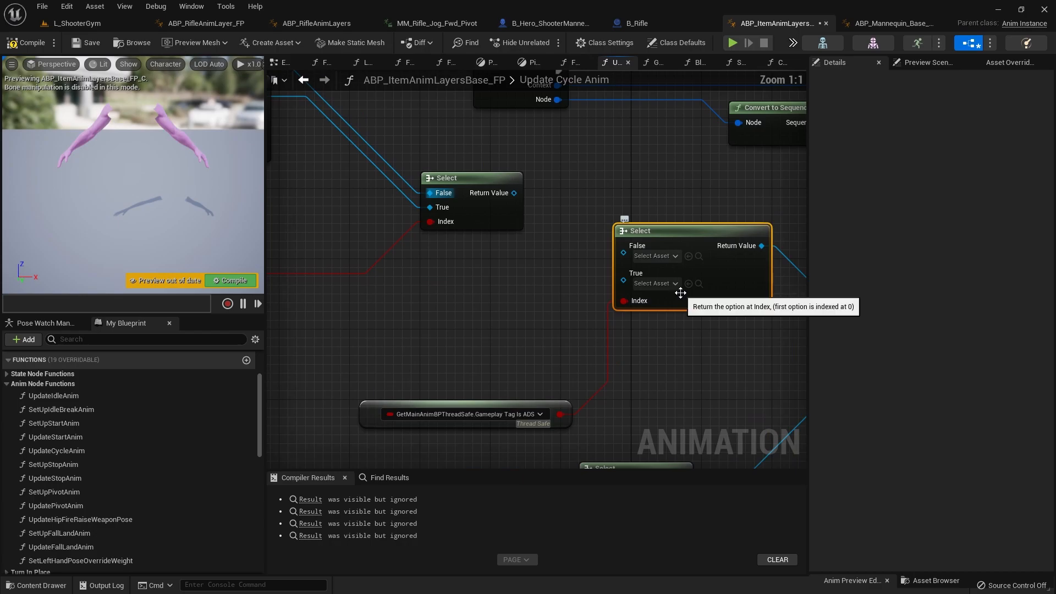
scroll(682, 290, down, 1)
drag(383, 361, 585, 417)
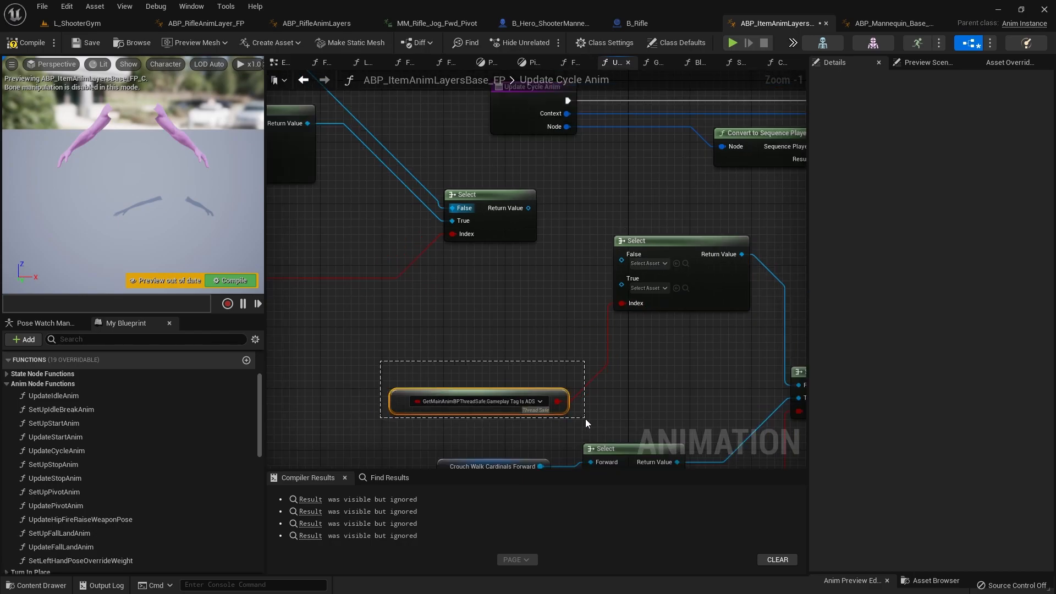
right_drag(474, 290, 518, 287)
Step: Place a getter for the Idle_ADS variable from Anim Set - Idle beside the Select node driven by Gameplay Tag Is ADS
scroll(113, 491, down, 1)
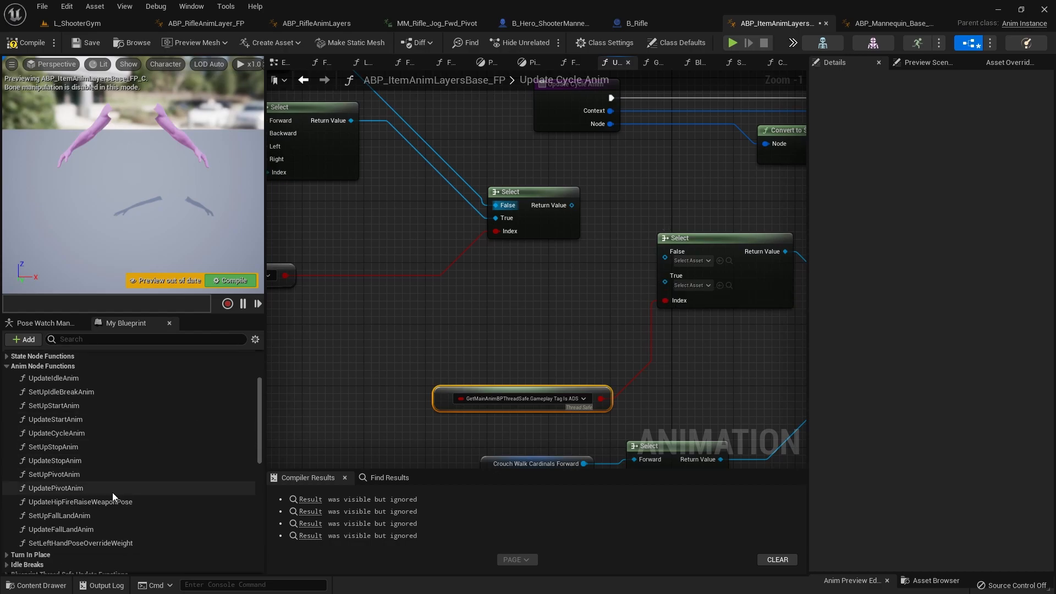
scroll(111, 491, up, 5)
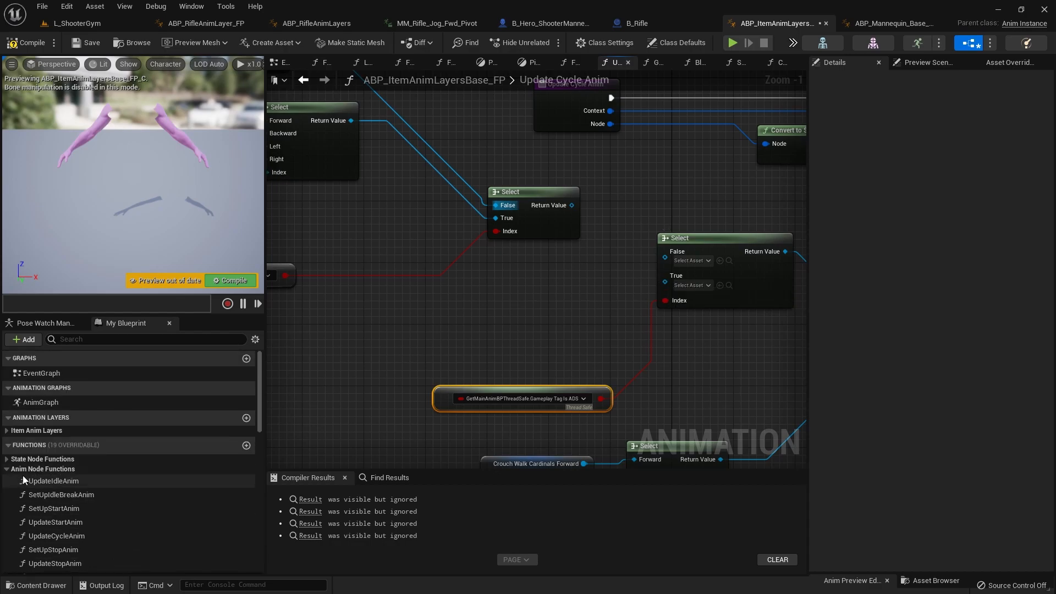
right_drag(414, 330, 553, 384)
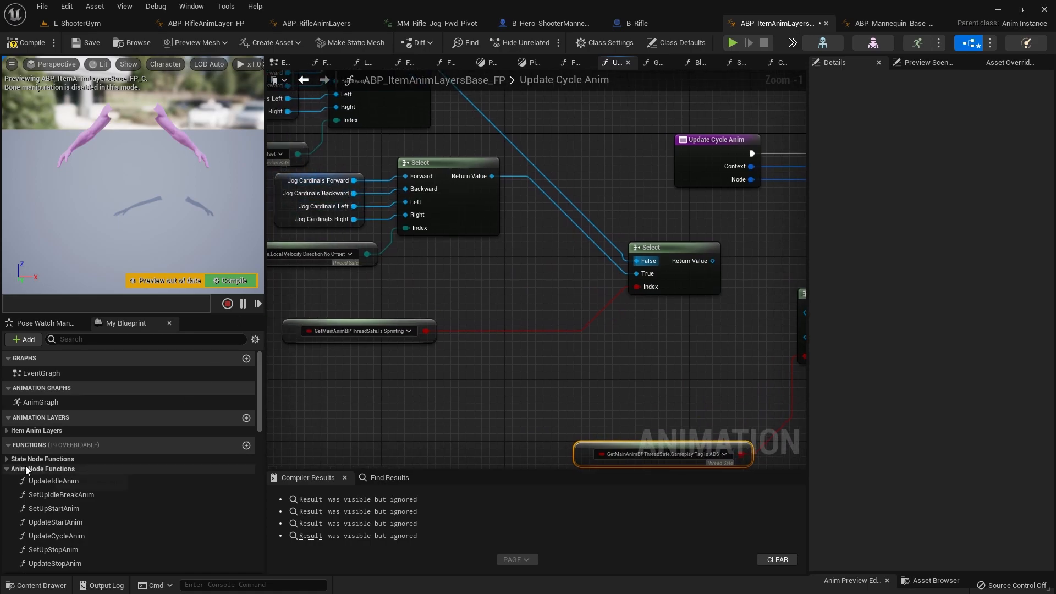
click(8, 471)
scroll(68, 478, down, 5)
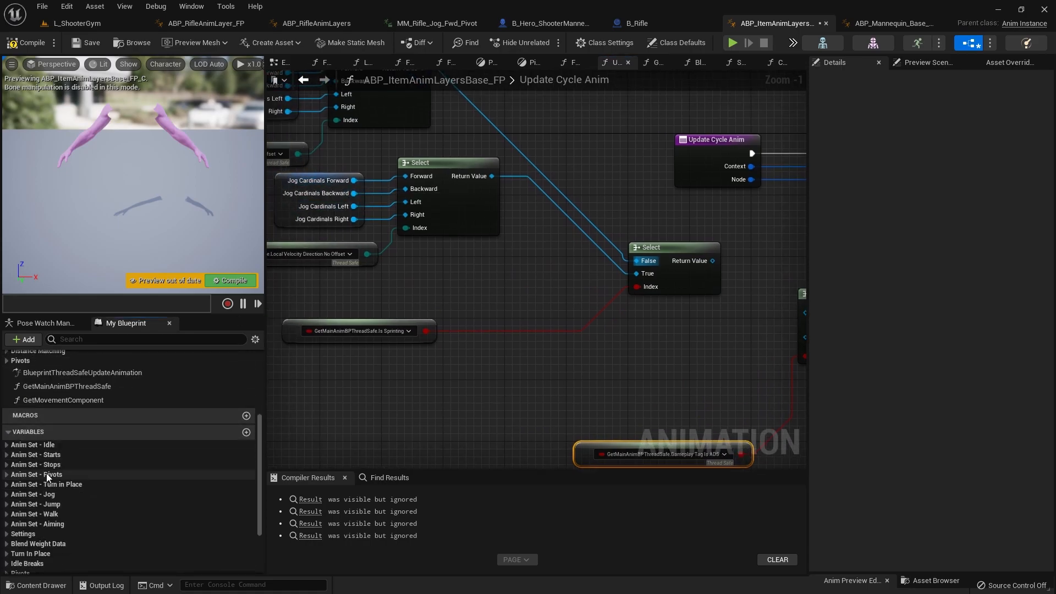
click(30, 444)
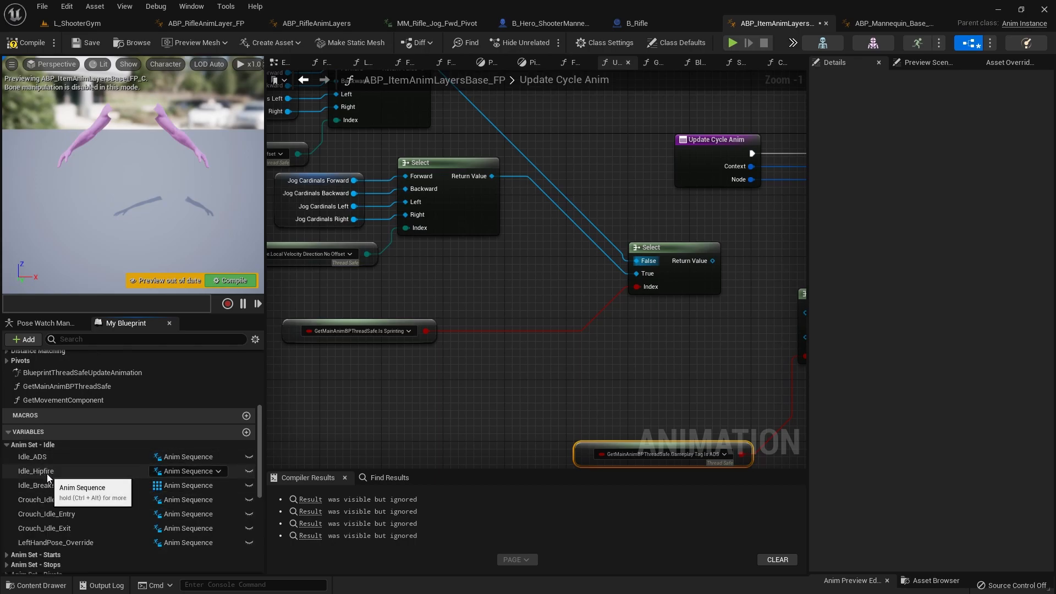
ctrl+drag(35, 461, 687, 357)
right_drag(700, 355, 453, 366)
drag(390, 381, 397, 351)
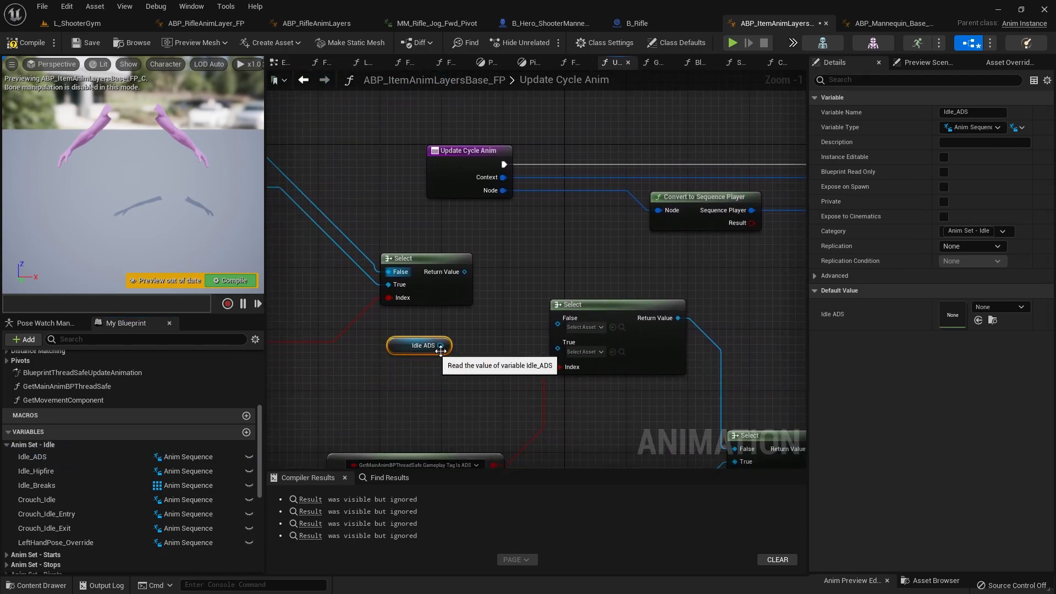
Step: Connect Idle ADS to the True input of the Gameplay Tag Is ADS Select node and the sprint Select output to its False input
right_drag(408, 420, 433, 381)
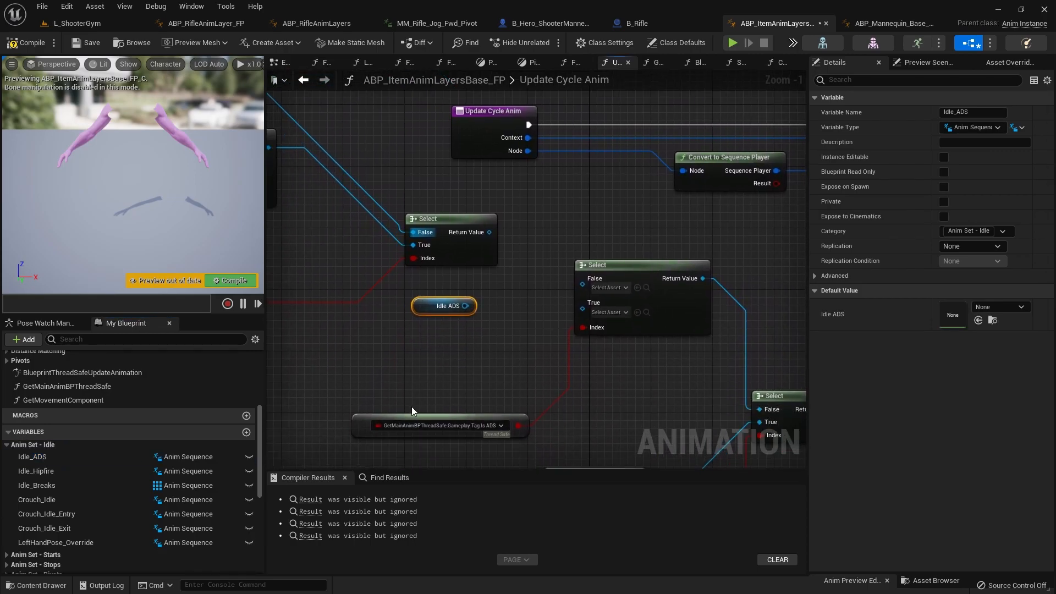
drag(471, 310, 586, 308)
drag(423, 311, 423, 342)
right_drag(464, 284, 583, 361)
drag(609, 317, 700, 373)
right_drag(566, 368, 738, 335)
drag(466, 320, 400, 403)
right_drag(644, 315, 386, 355)
Step: Compile ABP_ItemAnimLayersBase_FP and start a play session in the L_ShooterGym level
scroll(386, 355, down, 3)
right_drag(480, 367, 479, 249)
click(22, 44)
click(78, 22)
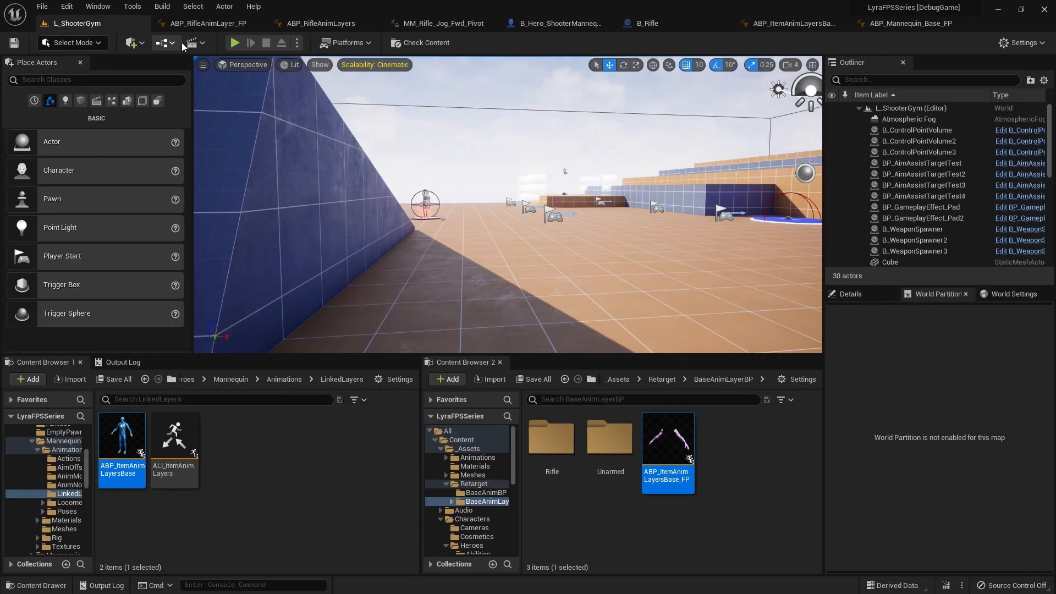
click(235, 42)
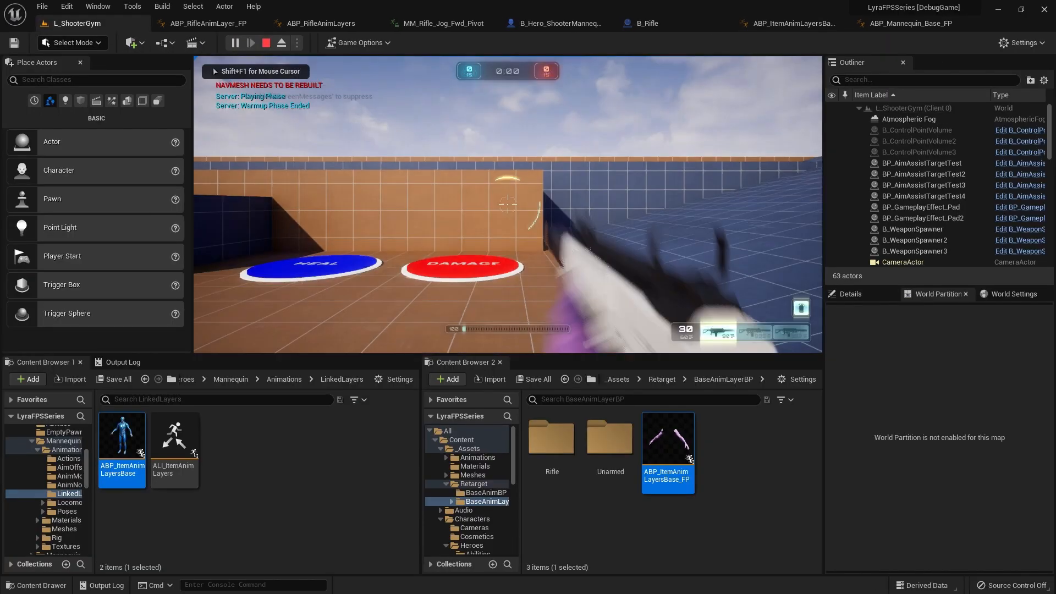
Step: Move around the level with the rifle to examine the first-person walk and run animations, and end the play session
key(d)
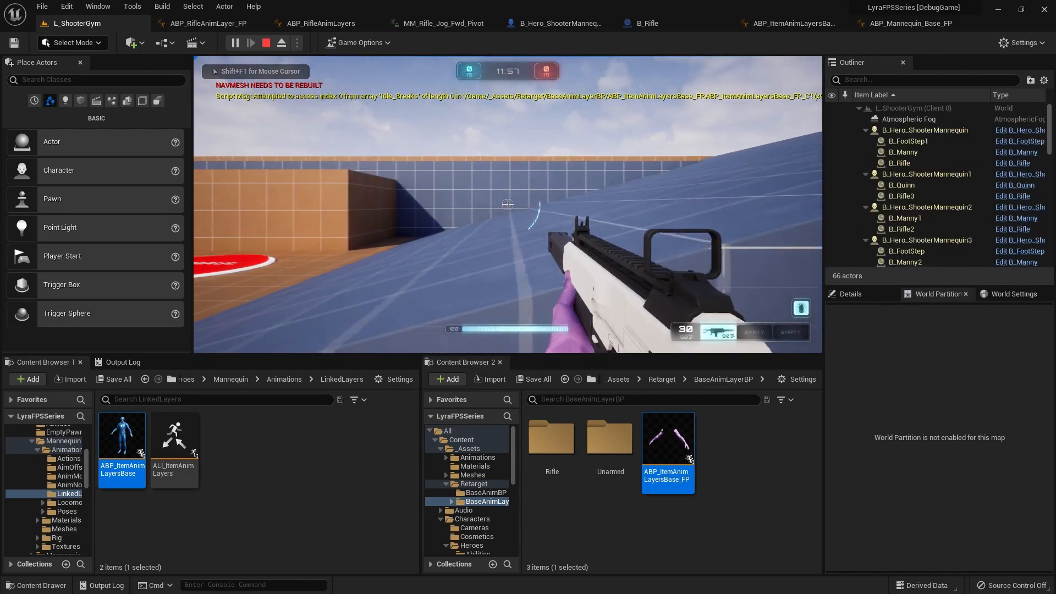
key(a)
key(a)
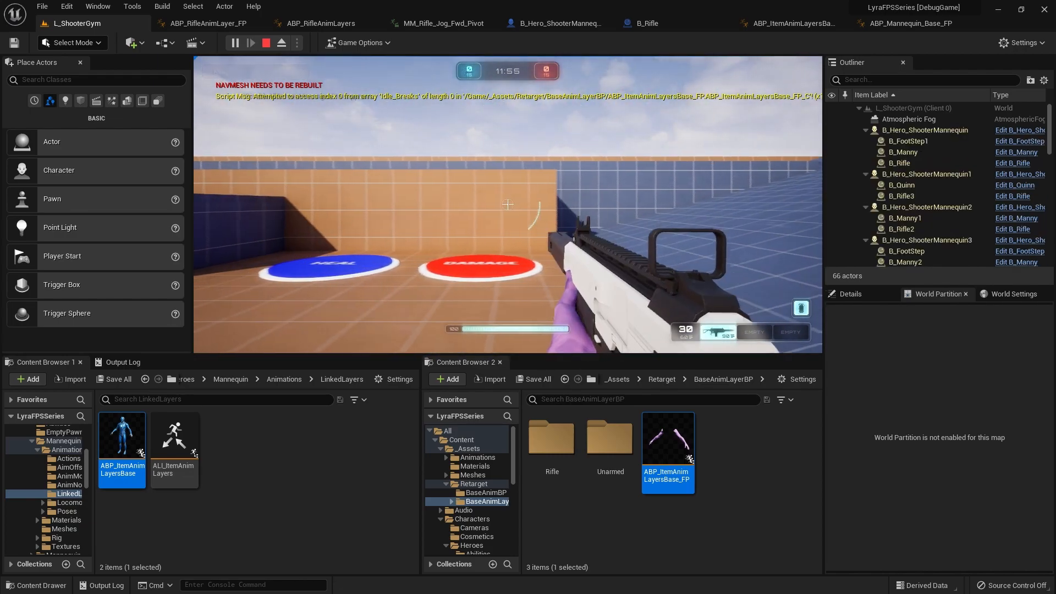
key(d)
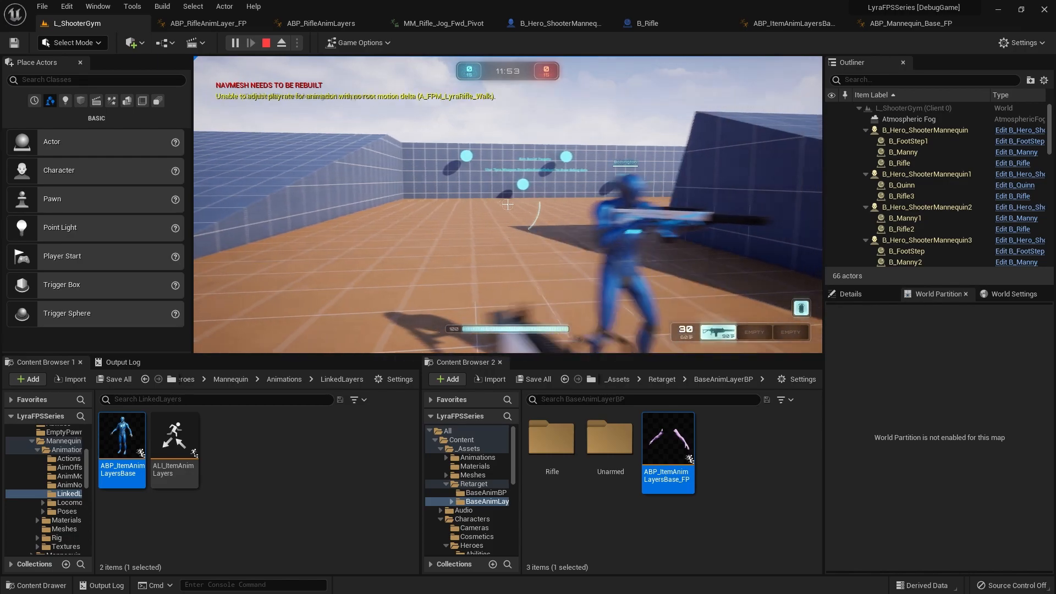
key(w)
key(a)
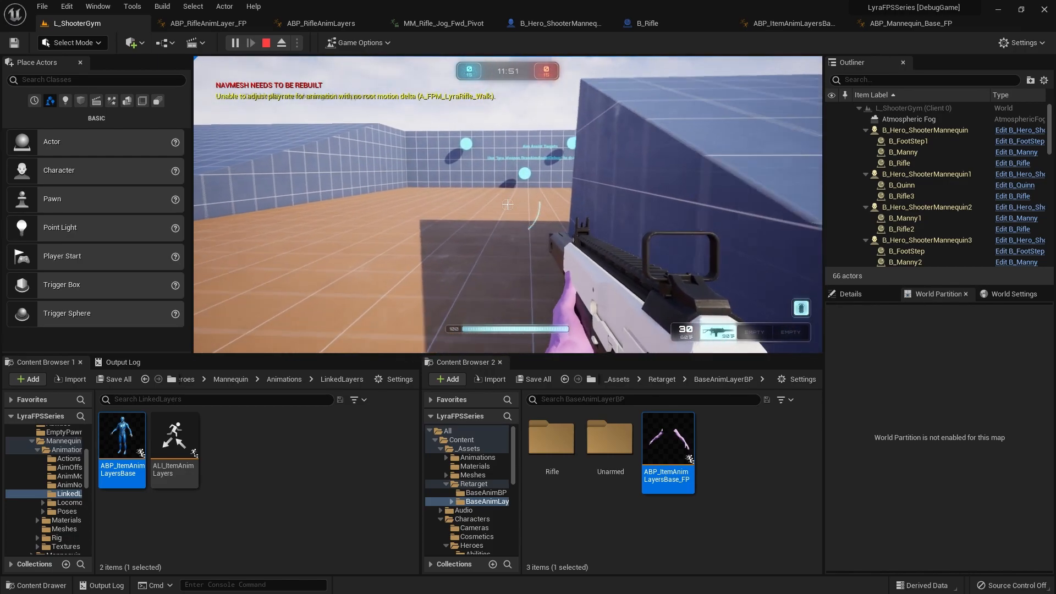
key(w)
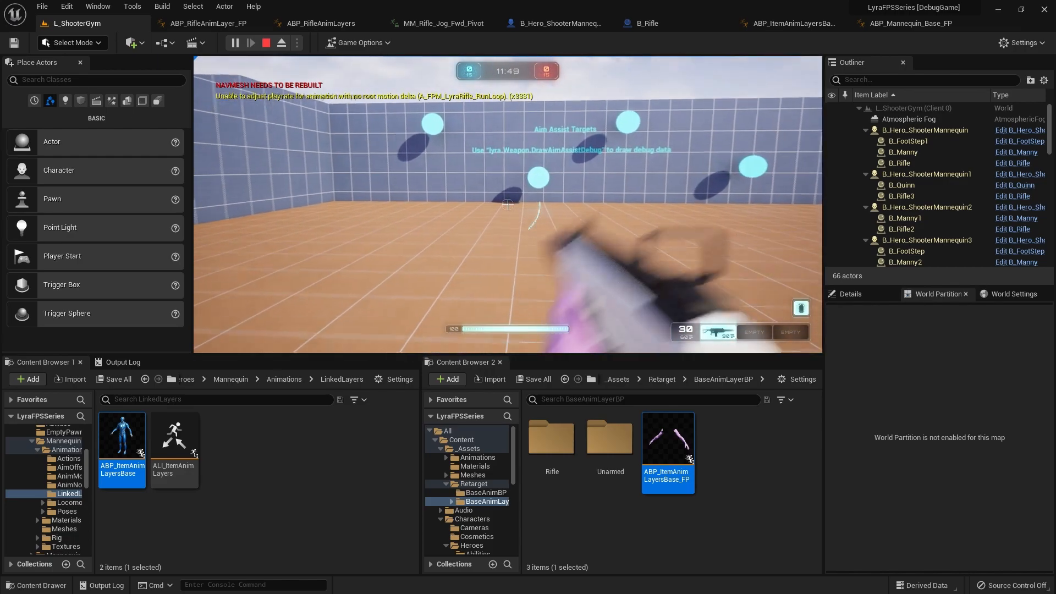
key(w)
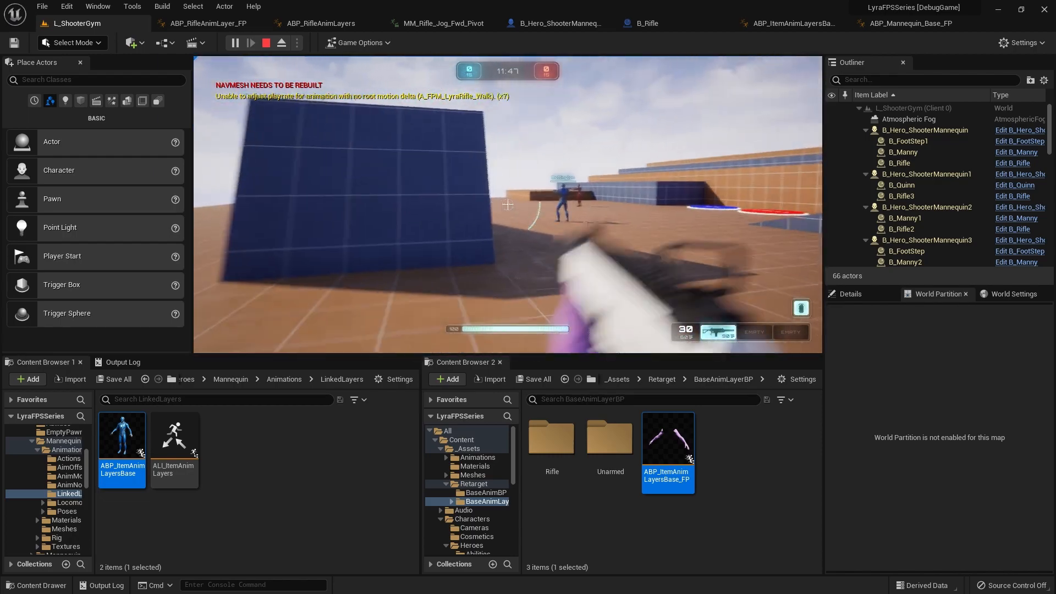
key(Escape)
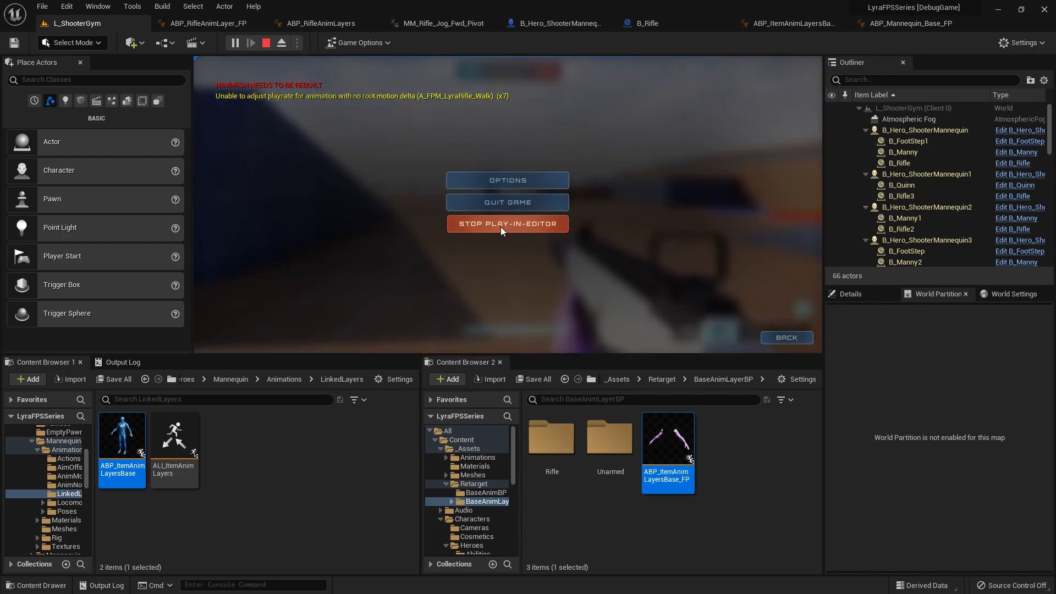
click(500, 224)
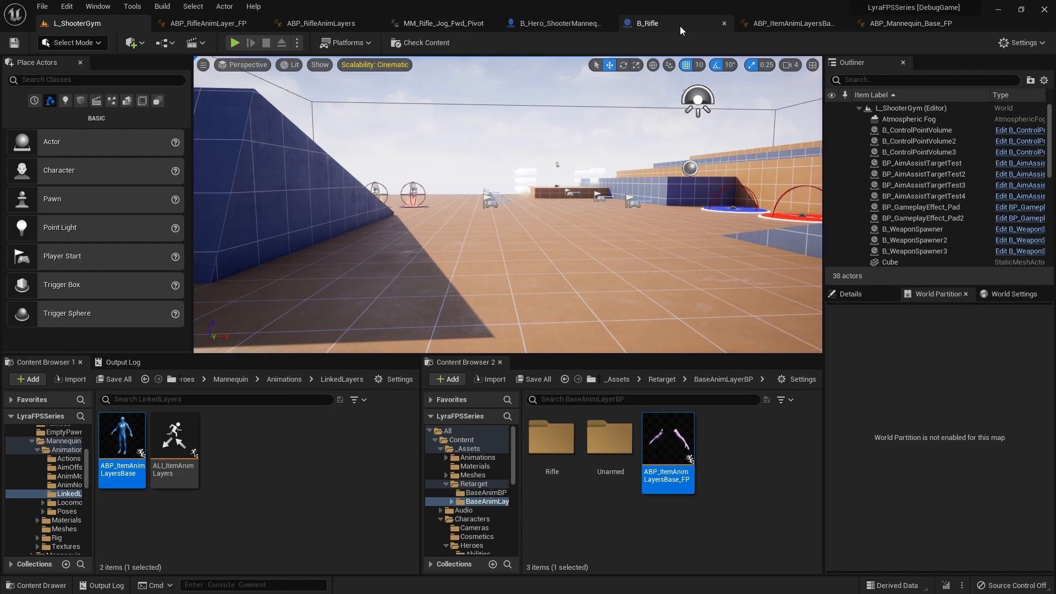
Step: Add a new event graph named Temp to the B_Hero_ShooterMannequin blueprint
click(555, 23)
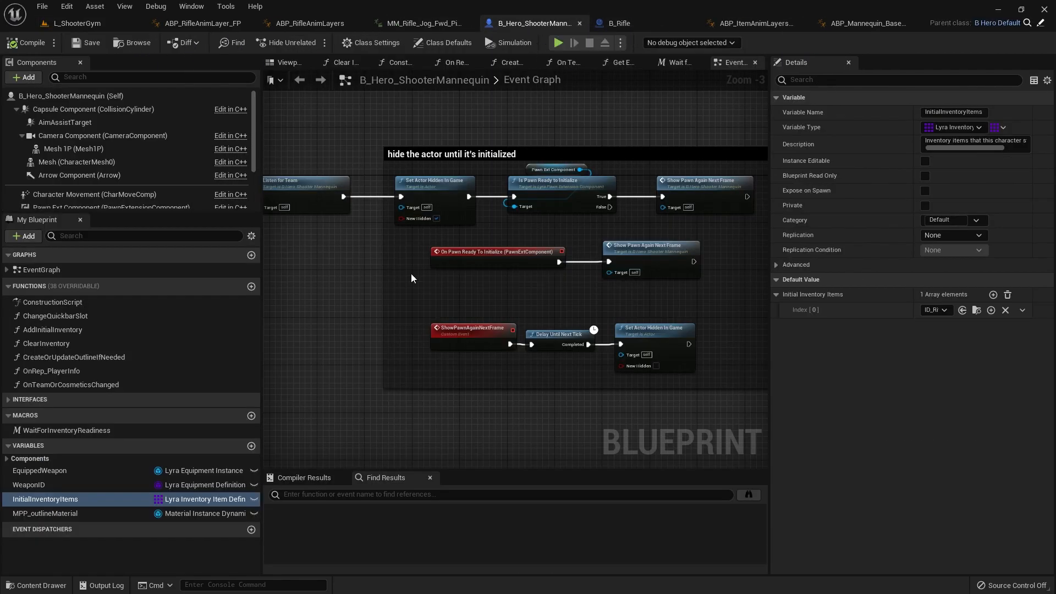
scroll(411, 273, down, 4)
click(251, 254)
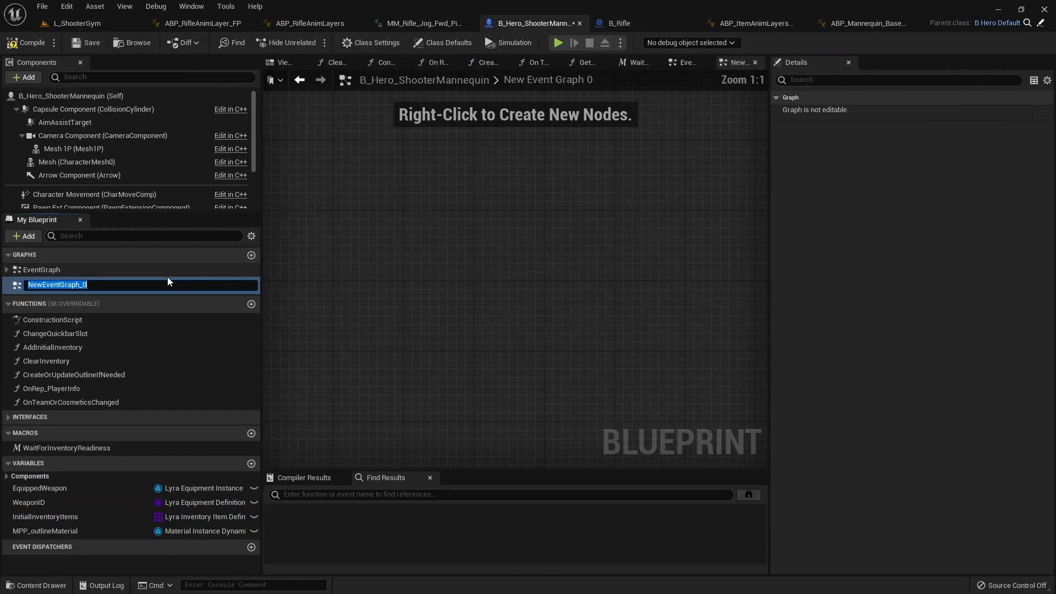
text(Temp)
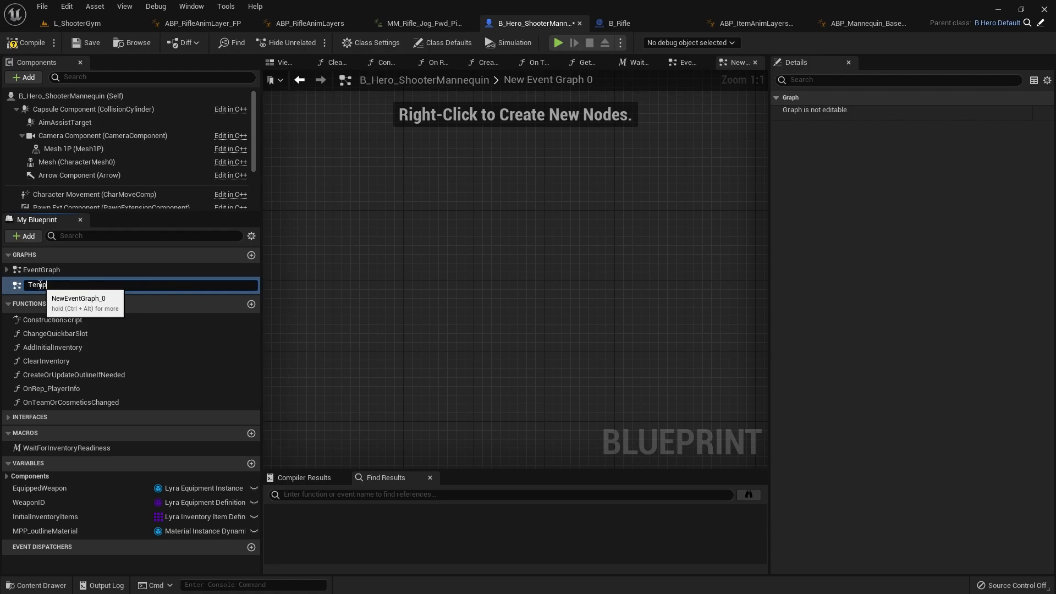
key(Return)
click(34, 285)
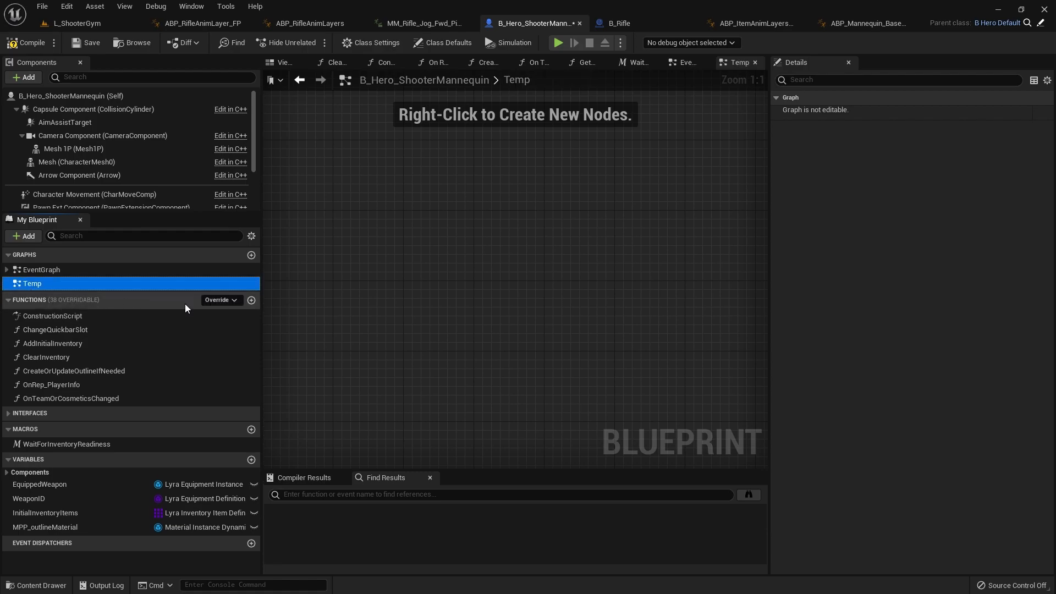
Step: Add an Event Tick node and a Print String node to the Temp graph
right_click(364, 301)
text(t)
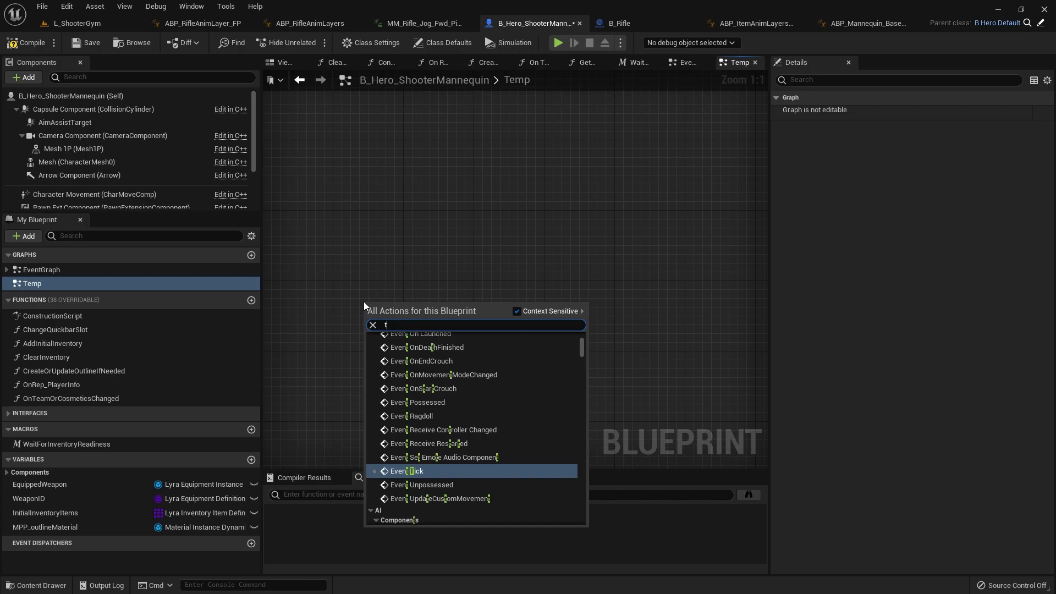
text(ick)
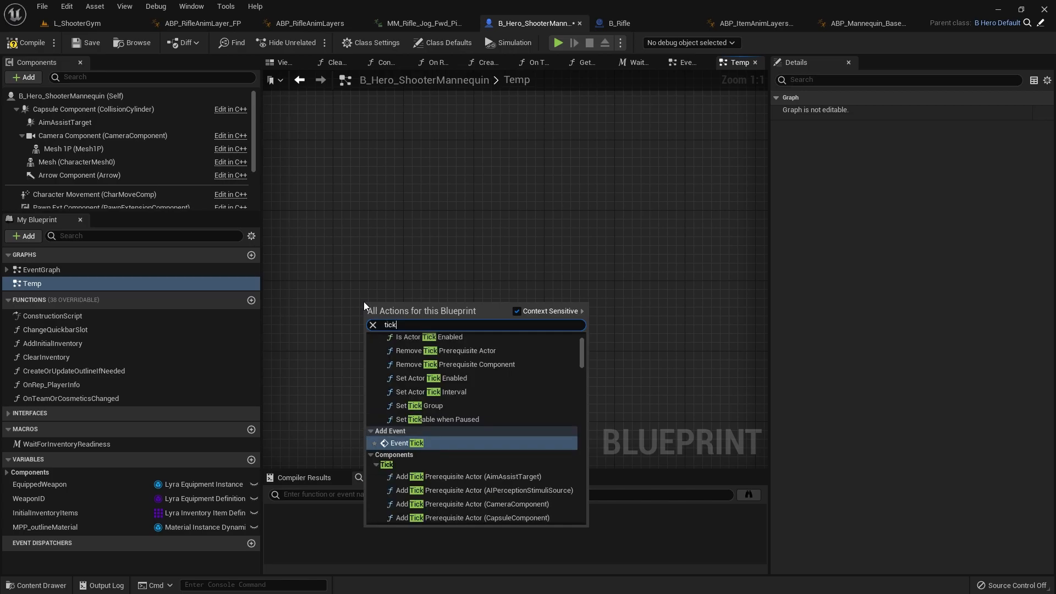
key(Return)
scroll(384, 287, down, 3)
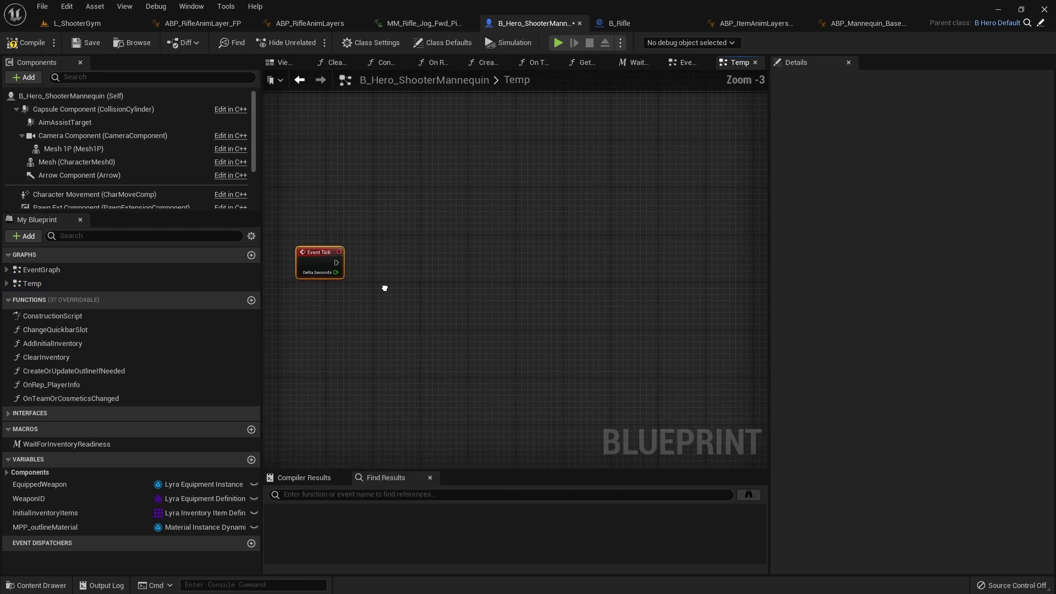
right_click(480, 253)
text(printsti)
key(Return)
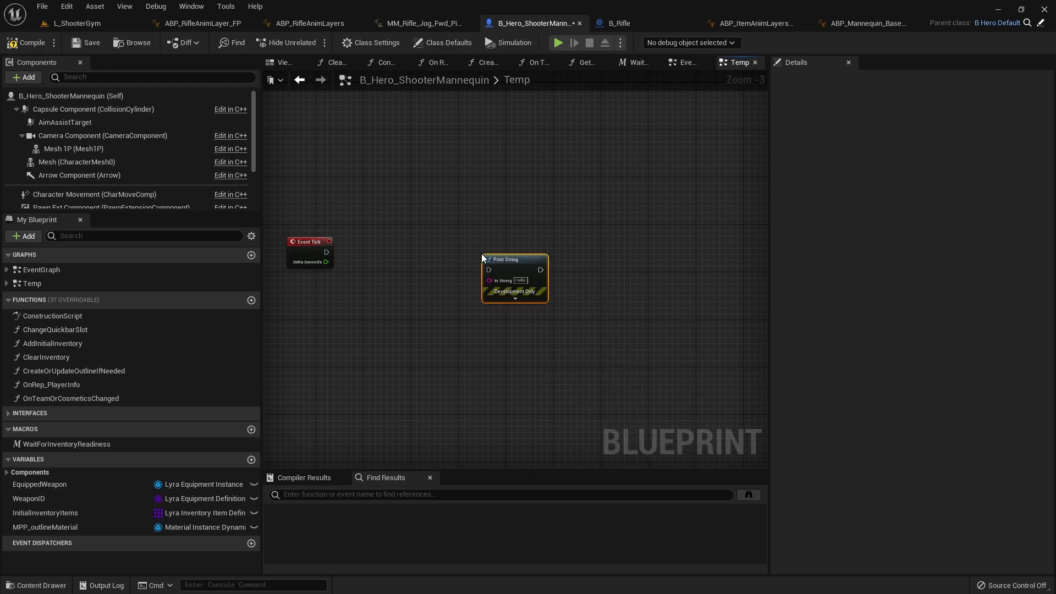
Step: Add a Get Movement Component node below Event Tick in the Temp graph
right_drag(302, 292, 351, 263)
right_click(351, 263)
text(getcustommo)
key(BackSpace)
key(BackSpace)
key(BackSpace)
key(BackSpace)
key(BackSpace)
key(BackSpace)
key(BackSpace)
key(BackSpace)
key(BackSpace)
key(BackSpace)
key(BackSpace)
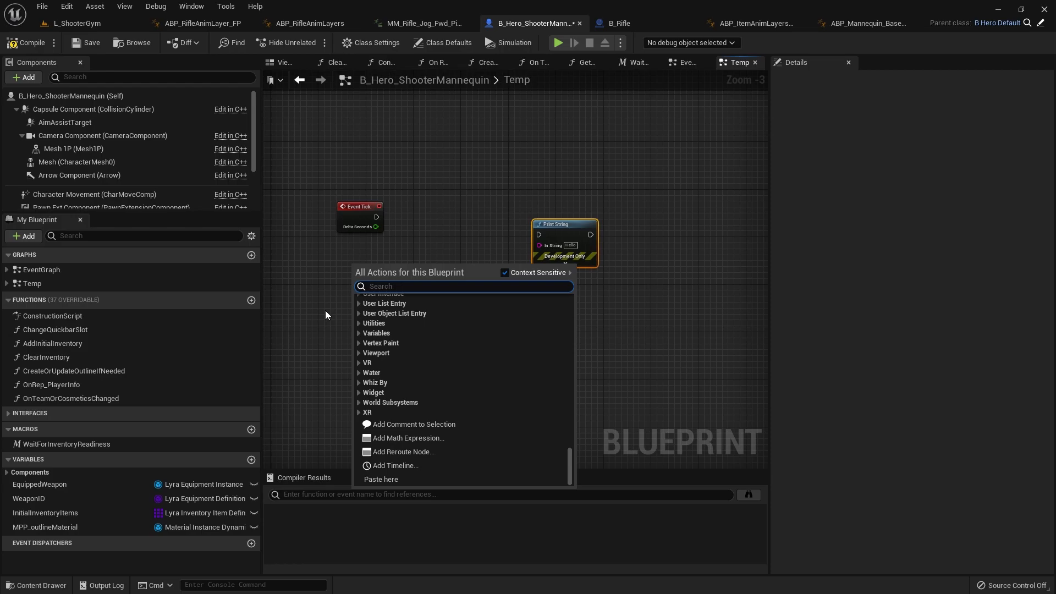
text(getmovem)
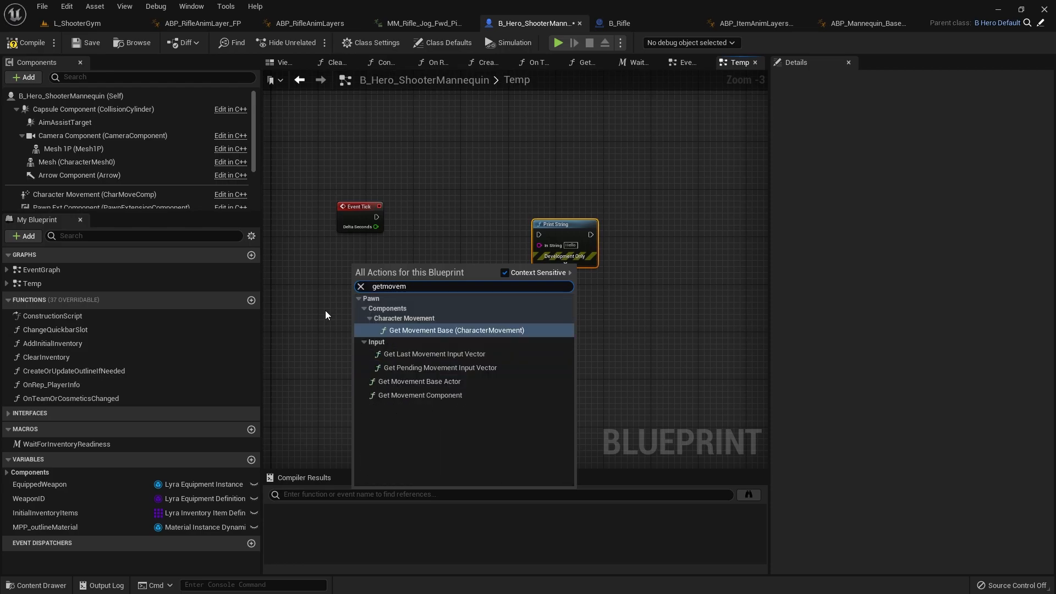
key(Down)
key(Up)
key(Down)
key(Down)
key(Down)
key(Down)
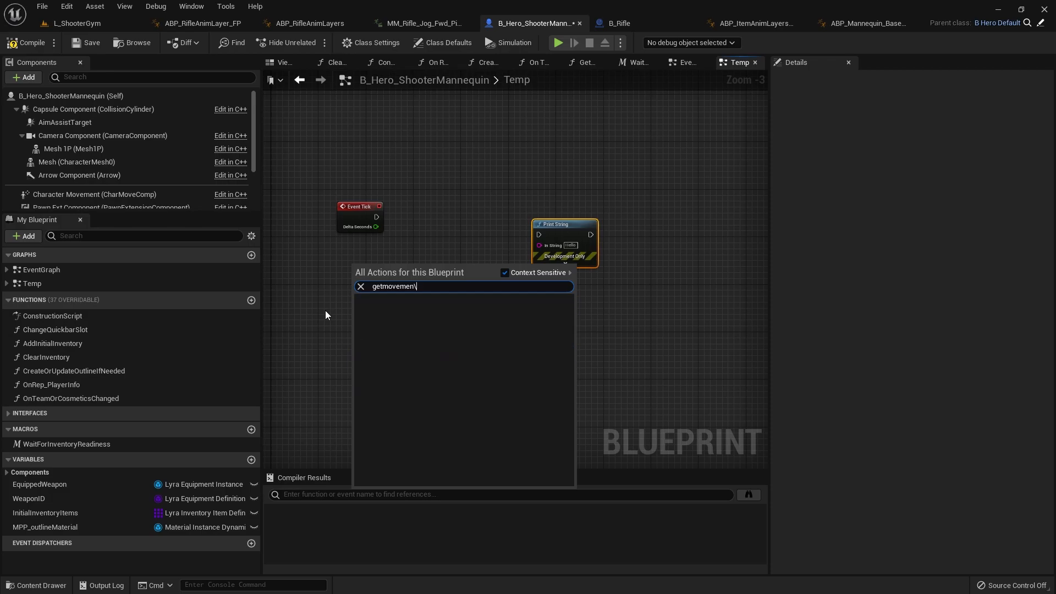
key(Down)
key(Down)
key(Down)
key(Down)
key(Return)
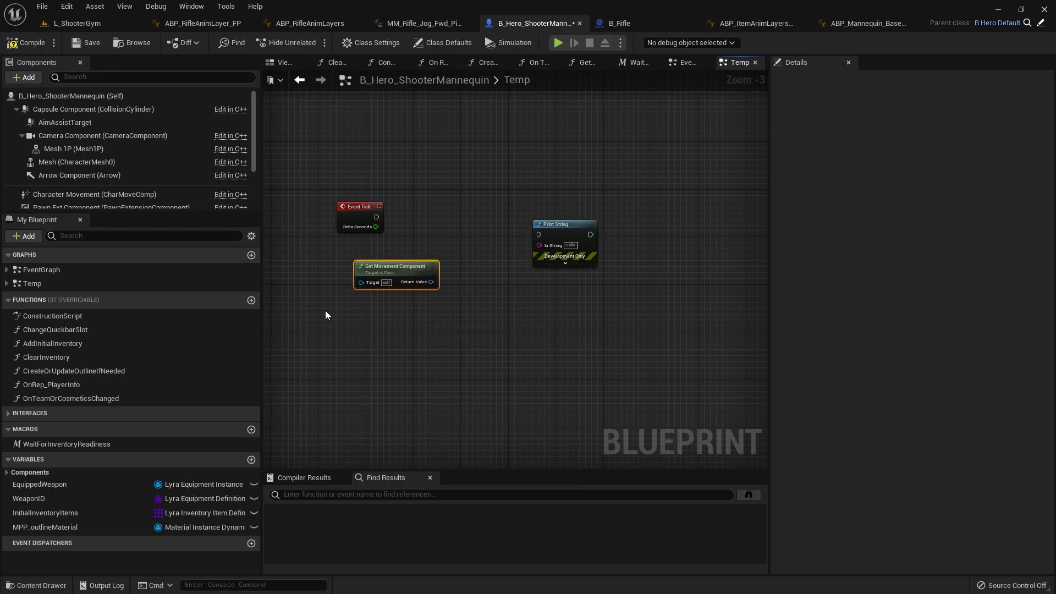
Step: Reposition the Get Movement Component node and get Velocity from its Return Value
drag(385, 267, 405, 286)
text(velo)
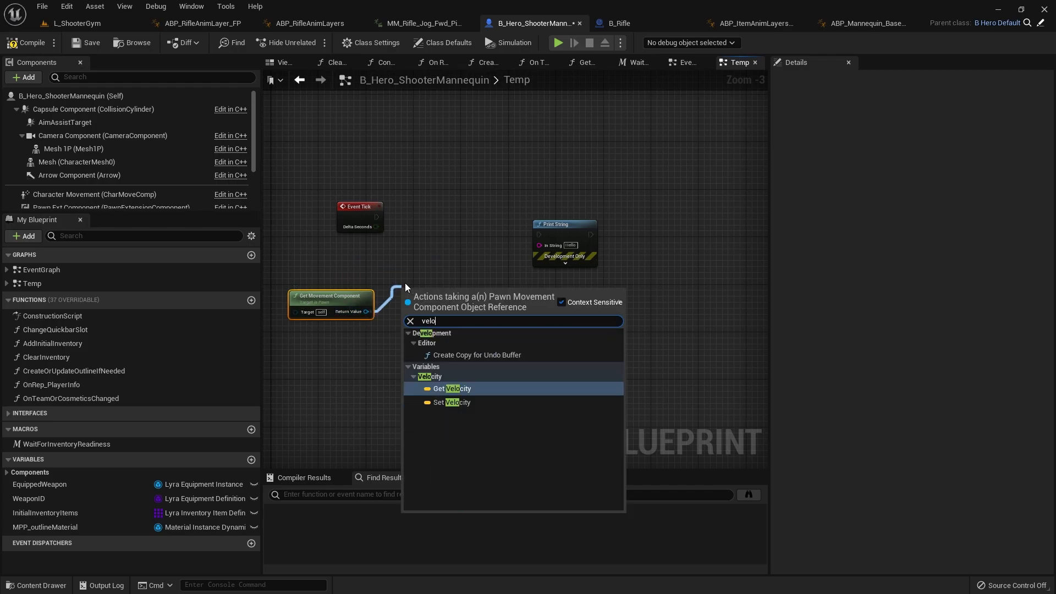
text(city)
key(Return)
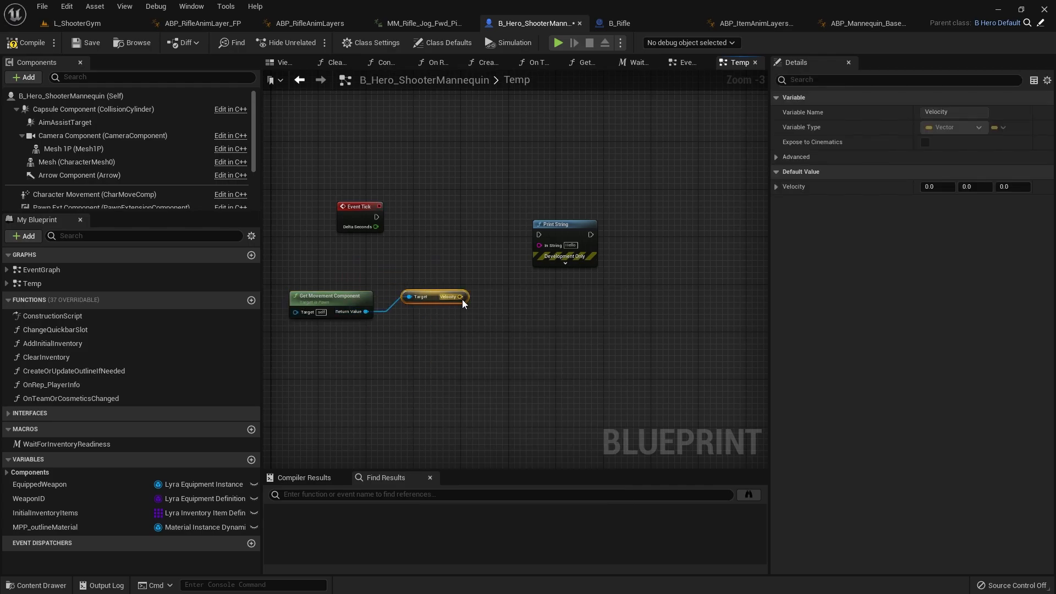
Step: Add a Vector Length node fed by the Velocity output in the Temp graph
drag(479, 319, 479, 319)
text(length)
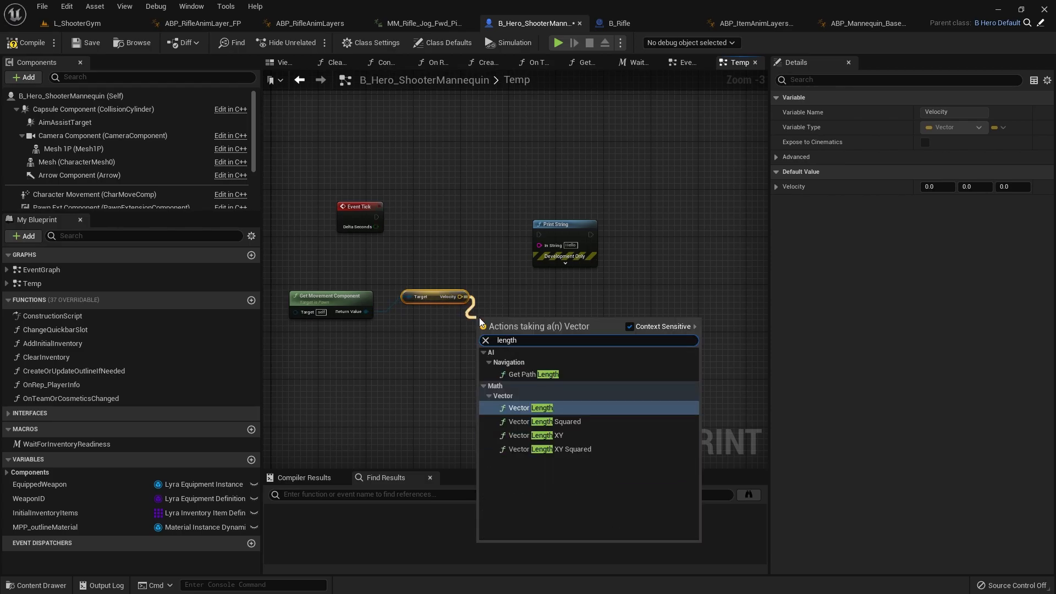
key(Return)
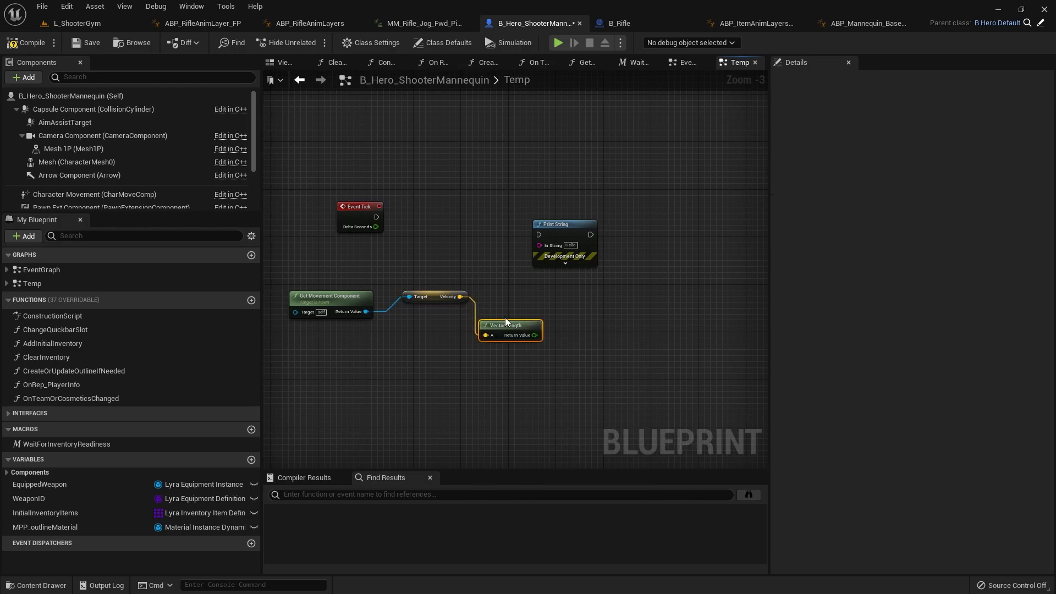
Step: Wire Vector Length into Print String's In String, and connect Event Tick's execution and Delta Seconds to Print String's execution and Duration
drag(535, 335, 569, 220)
click(588, 249)
drag(378, 231, 450, 238)
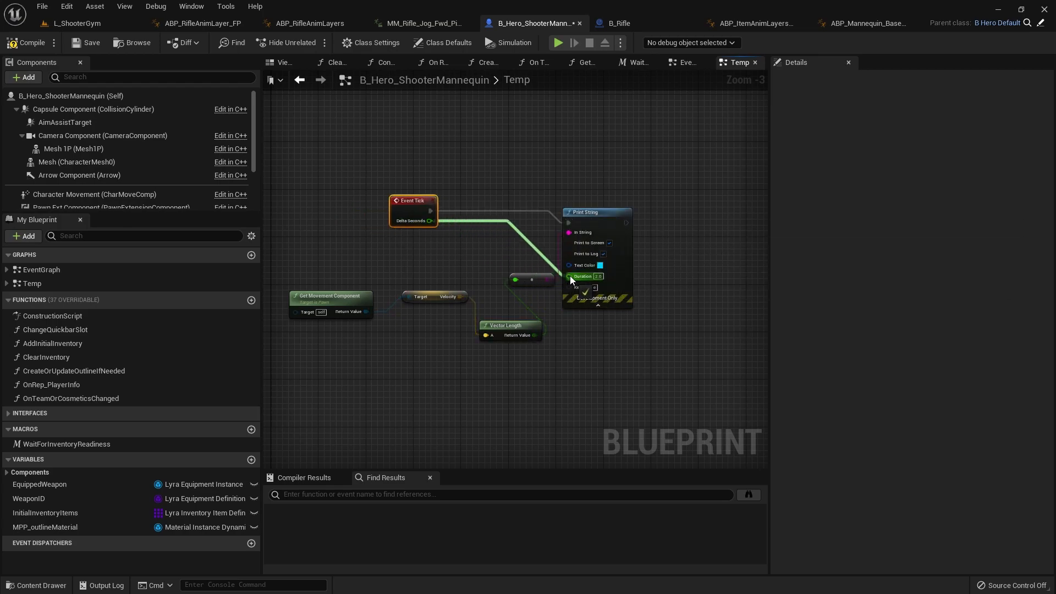
Step: Play the L_ShooterGym level to check whether the speed is printed on screen, and stop the session
click(89, 27)
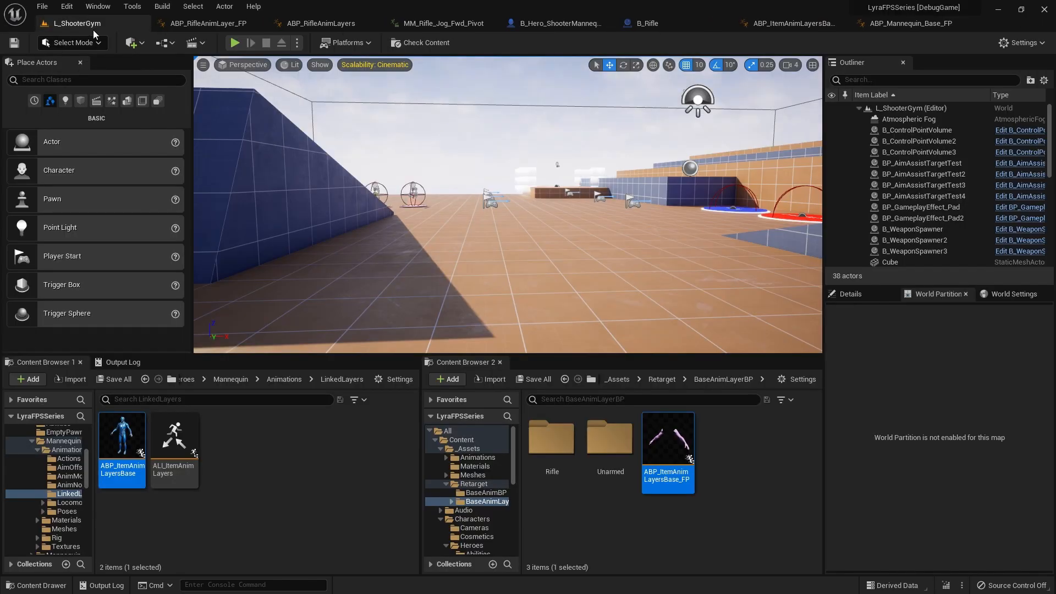
click(234, 44)
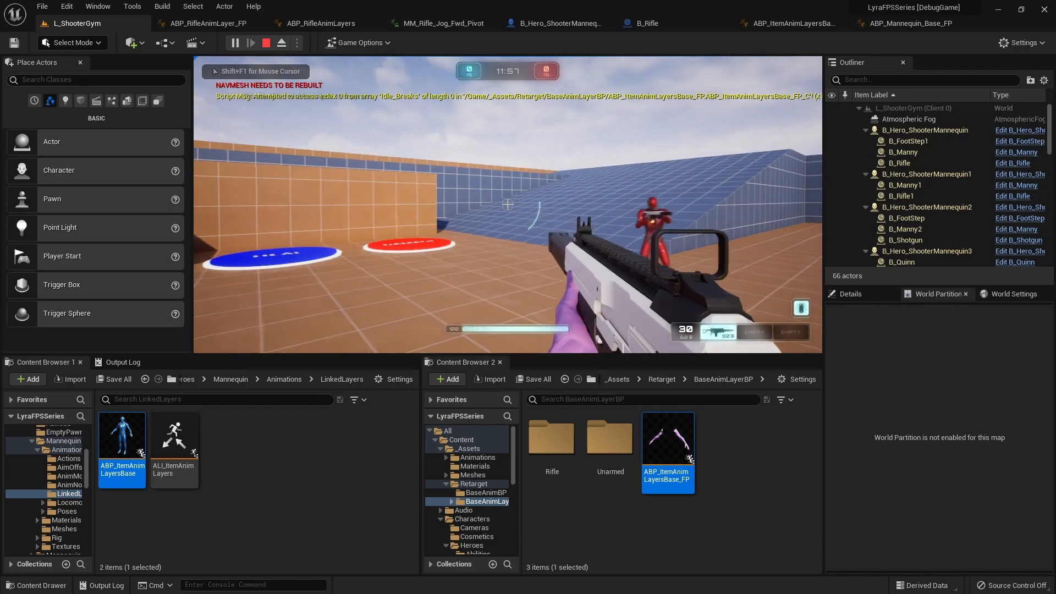
key(Escape)
click(524, 203)
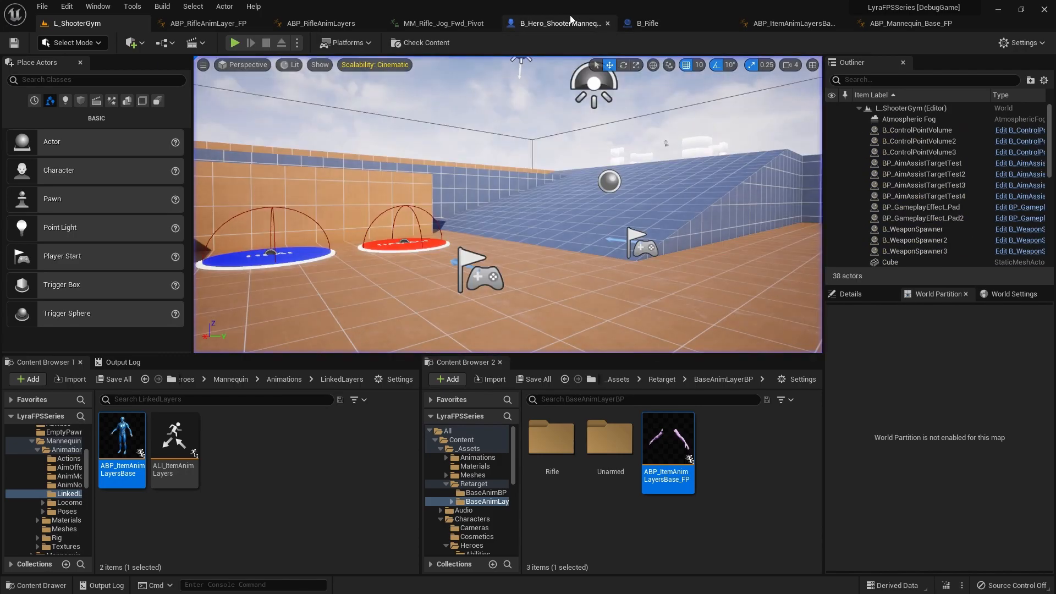
Step: Enable Start with Tick Enabled in B_Hero_ShooterMannequin's class defaults and compile the blueprint
click(561, 23)
click(72, 96)
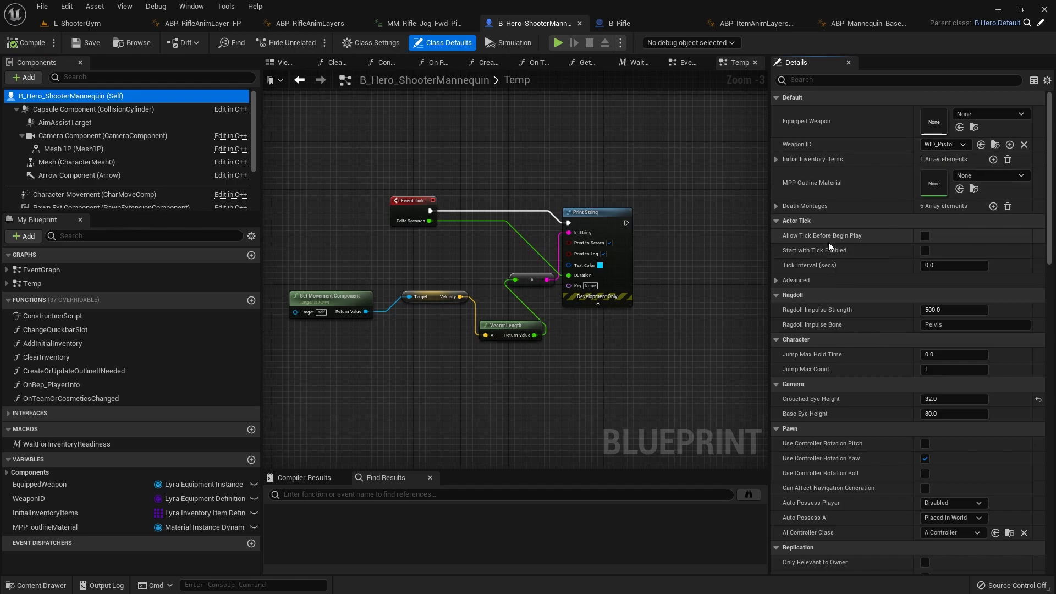
click(924, 250)
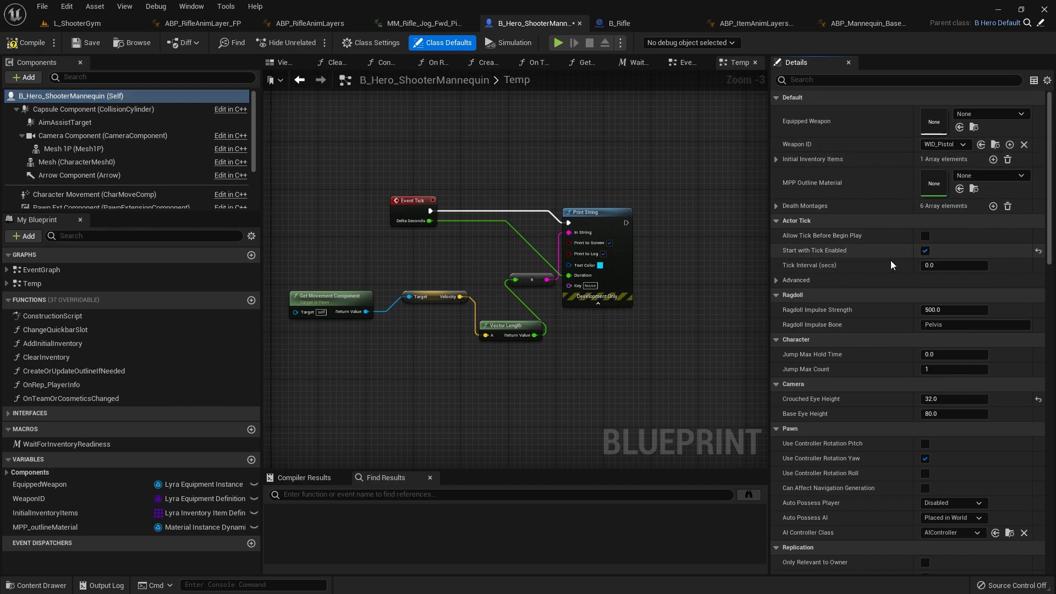
click(776, 279)
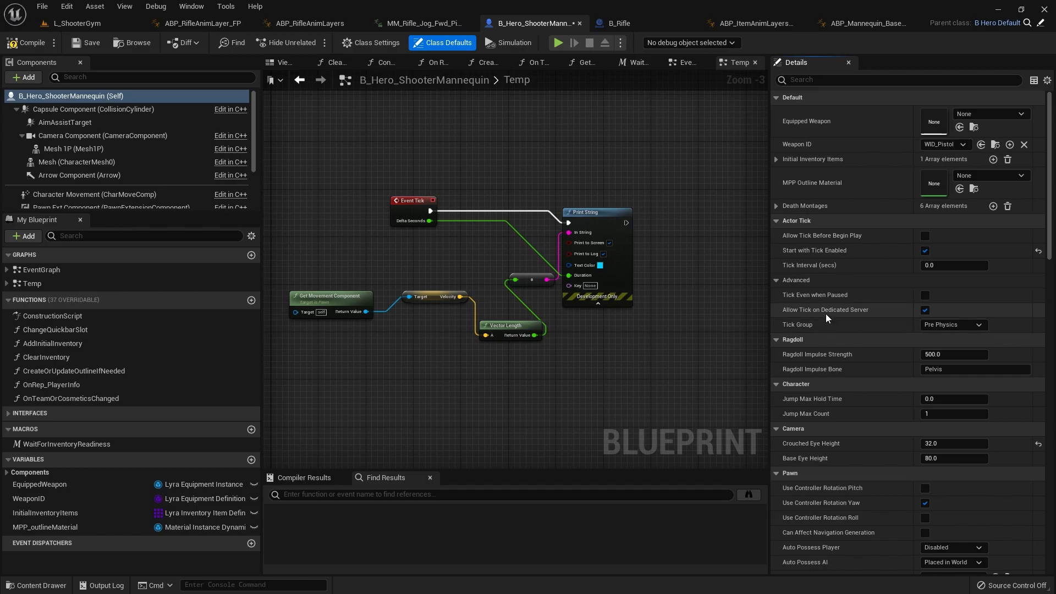
click(776, 280)
click(25, 42)
Step: Play L_ShooterGym and run the character around the level to read its printed movement speed, and stop the session
click(77, 23)
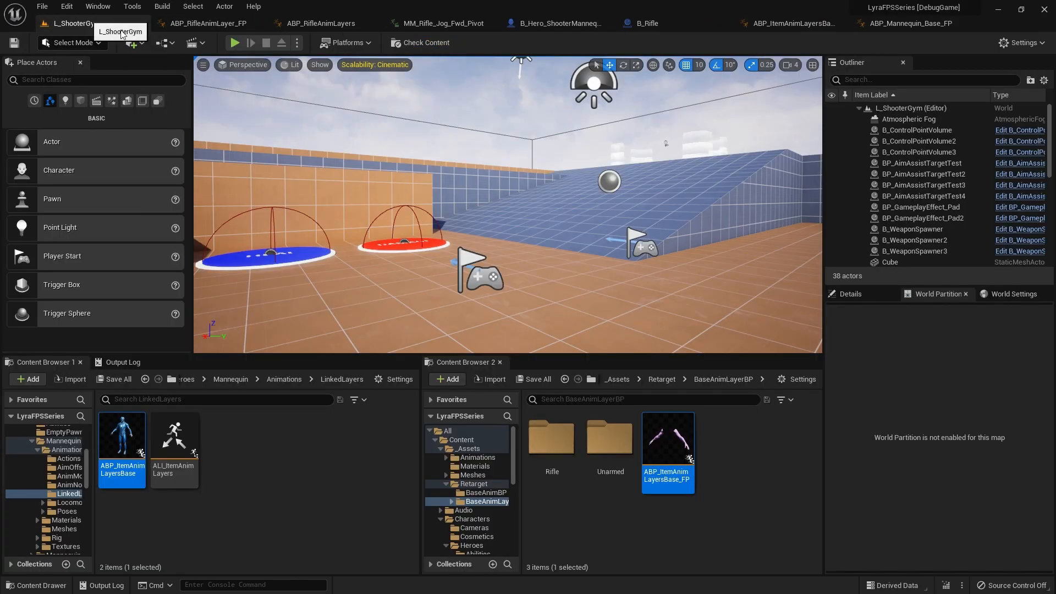
key(alt+p)
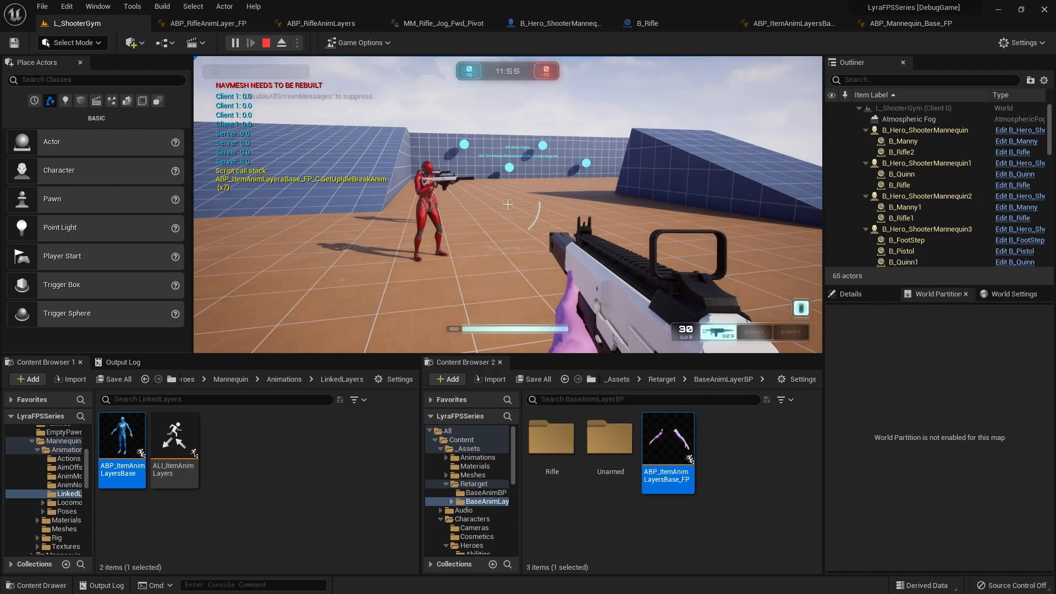
key(w)
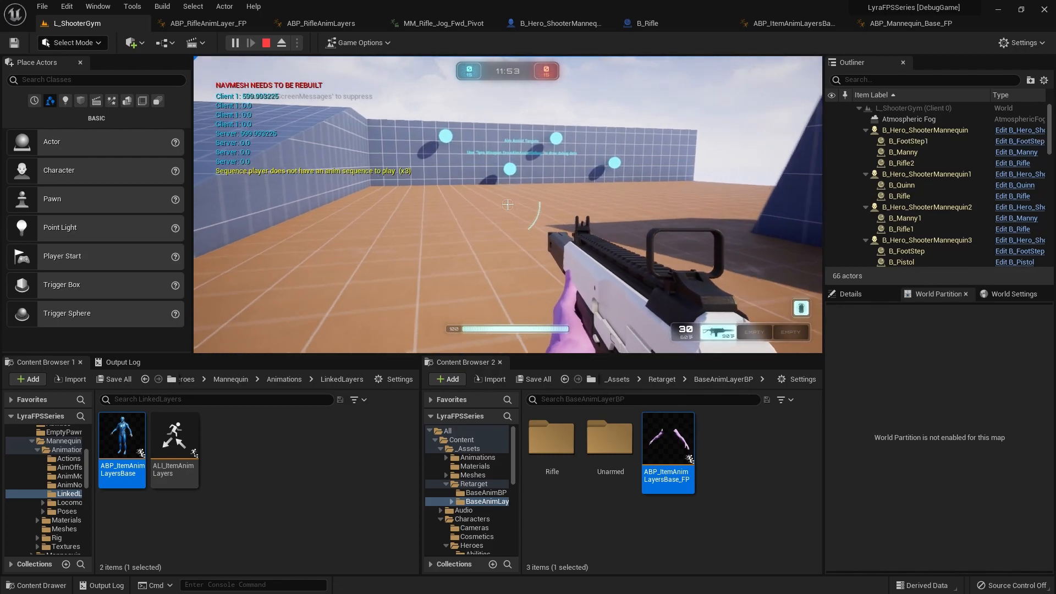
key(w)
key(w)
key(w)
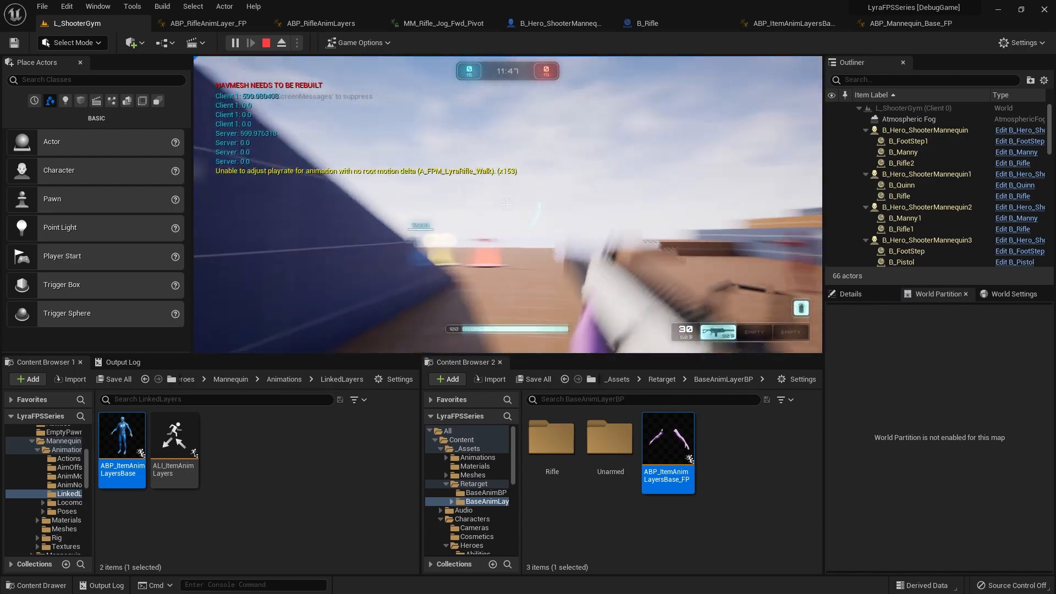
key(w)
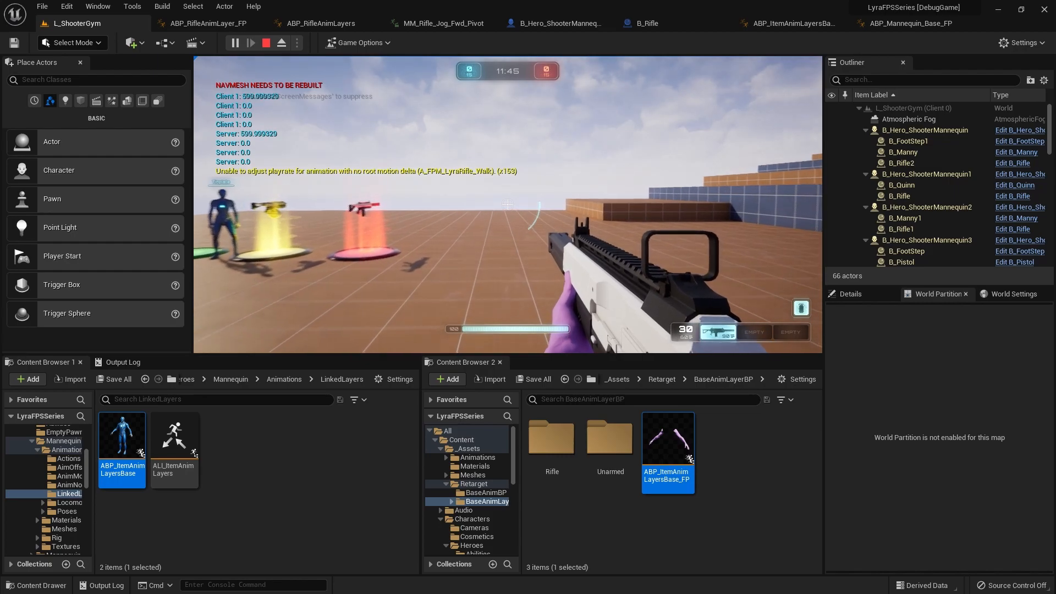
key(w)
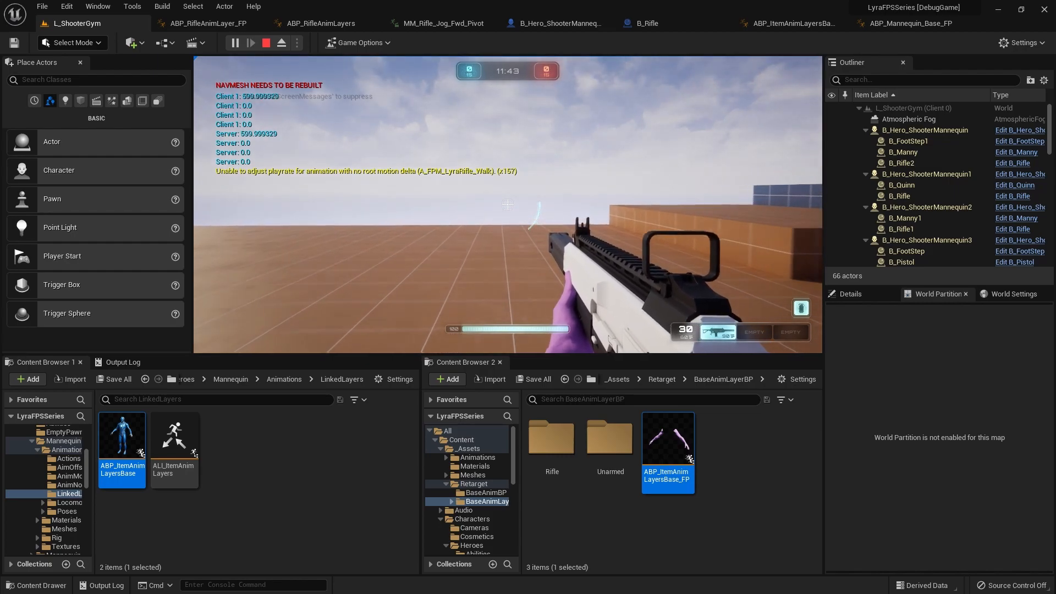
key(w)
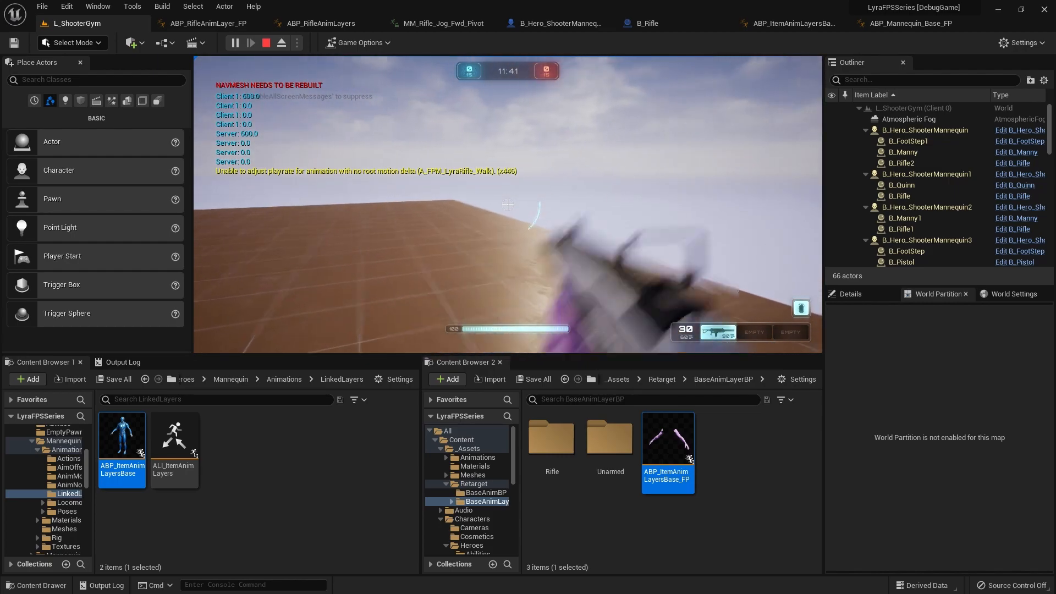
key(w)
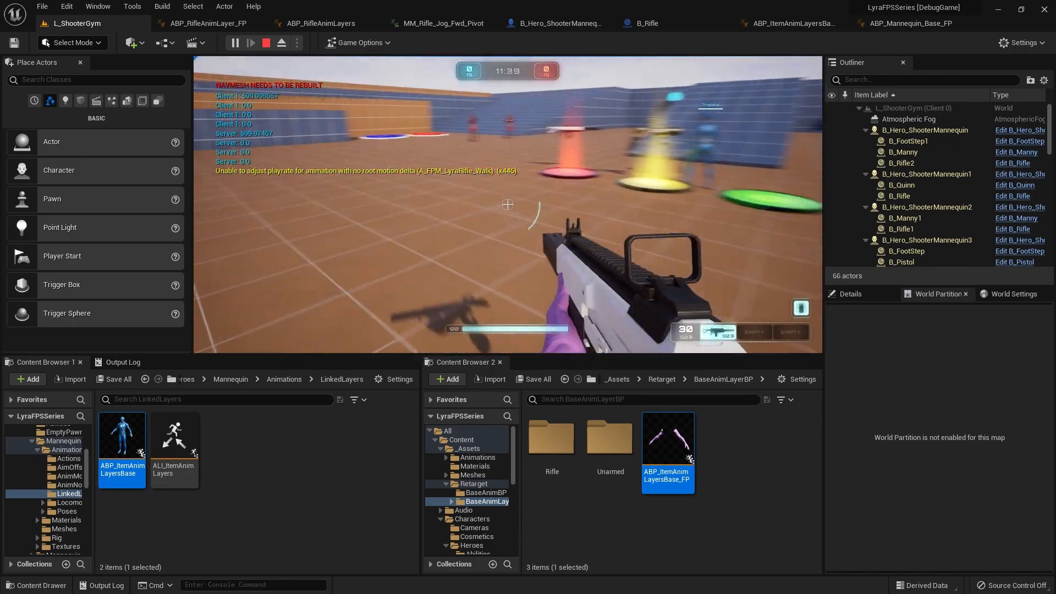
key(w)
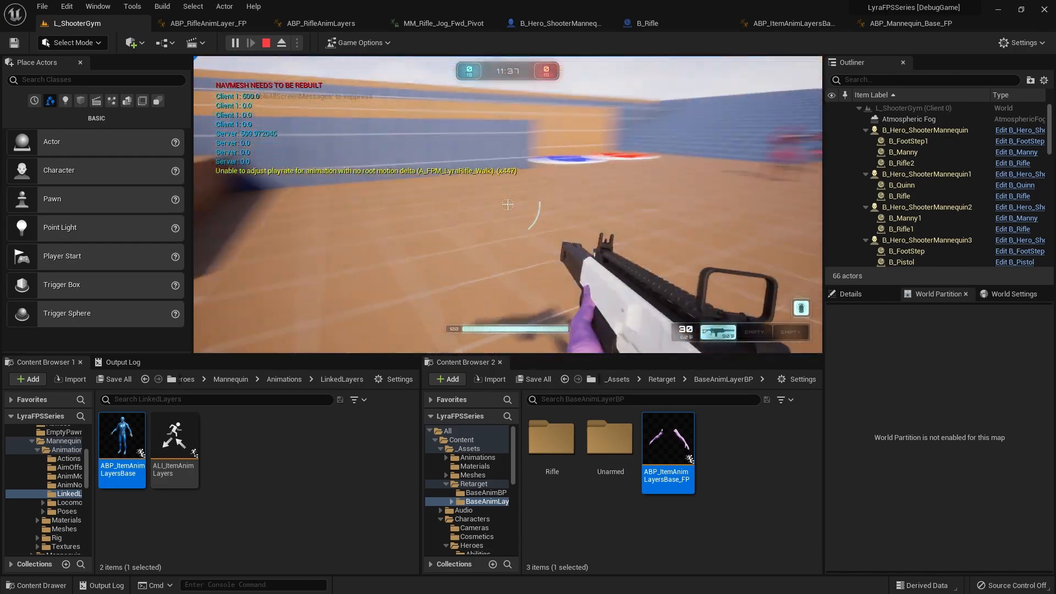
key(w)
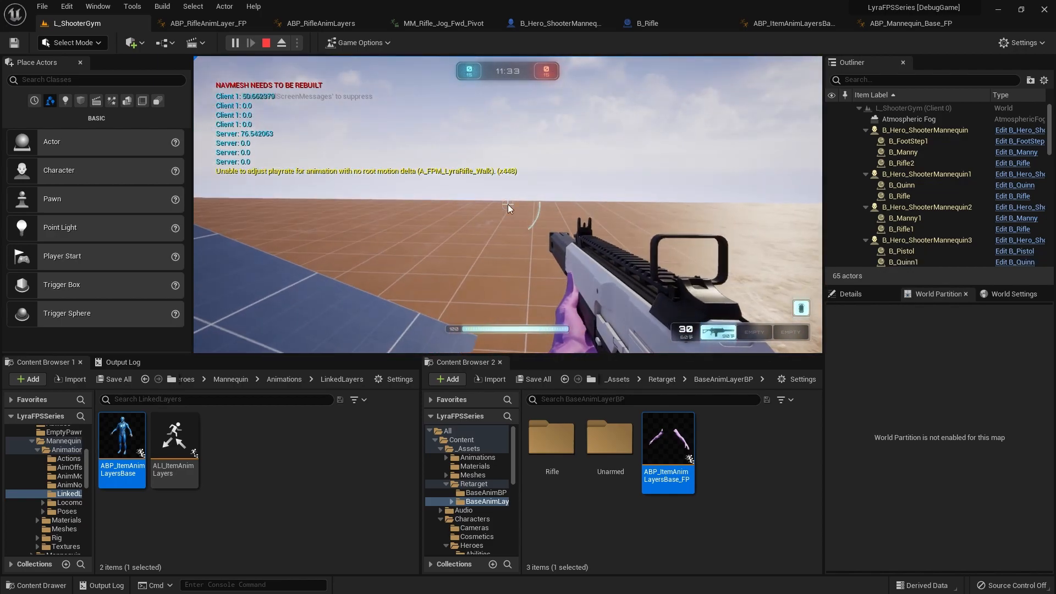
key(Escape)
click(510, 226)
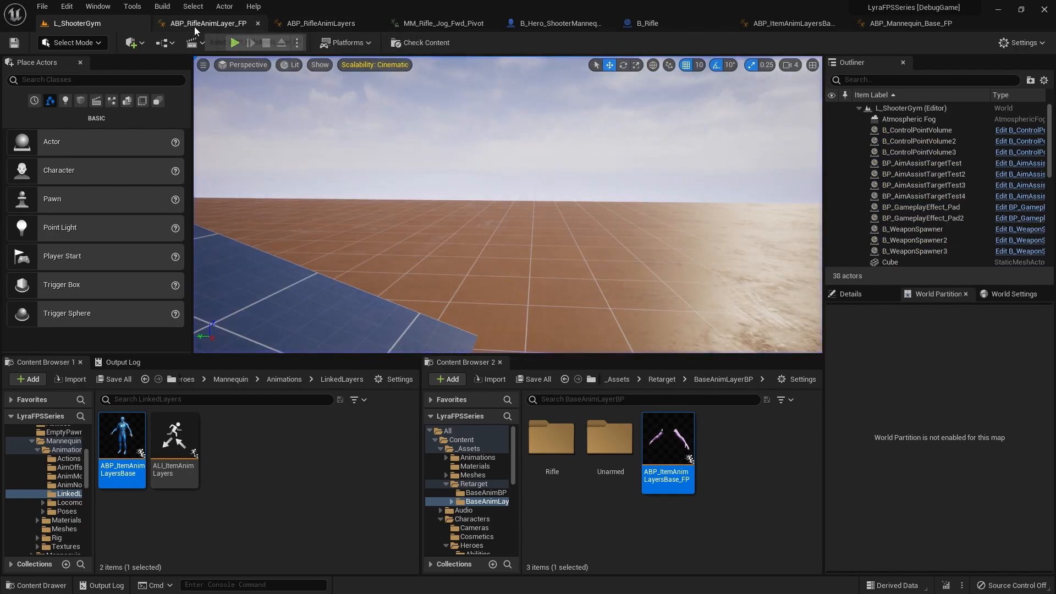
Step: Set the velocity length threshold feeding Is Sprinting to 700 in ABP_Mannequin_Base_FP's Update Character State Data function and compile
click(929, 25)
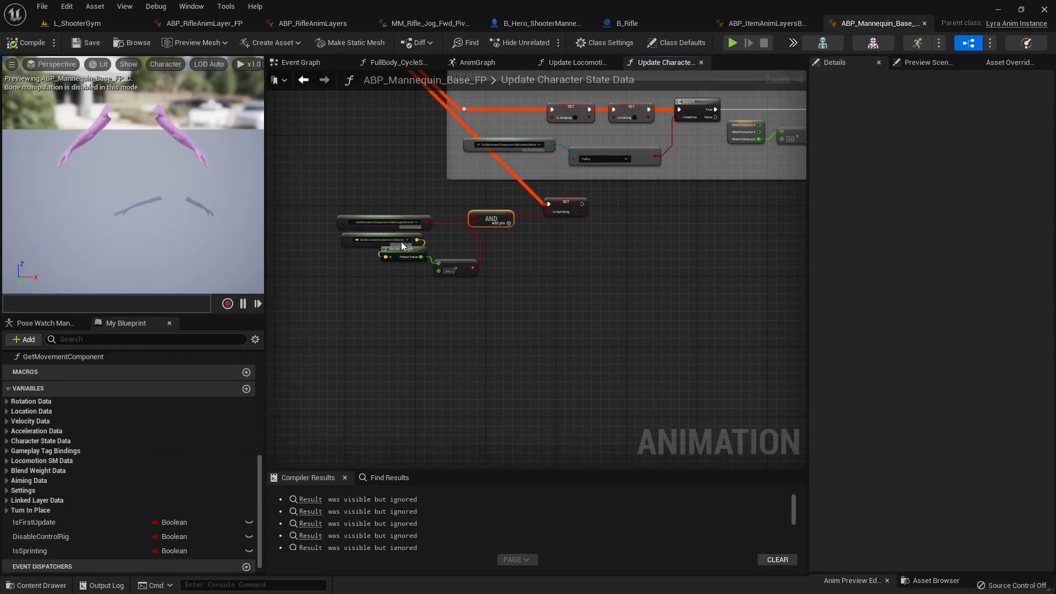
scroll(403, 237, up, 4)
click(498, 298)
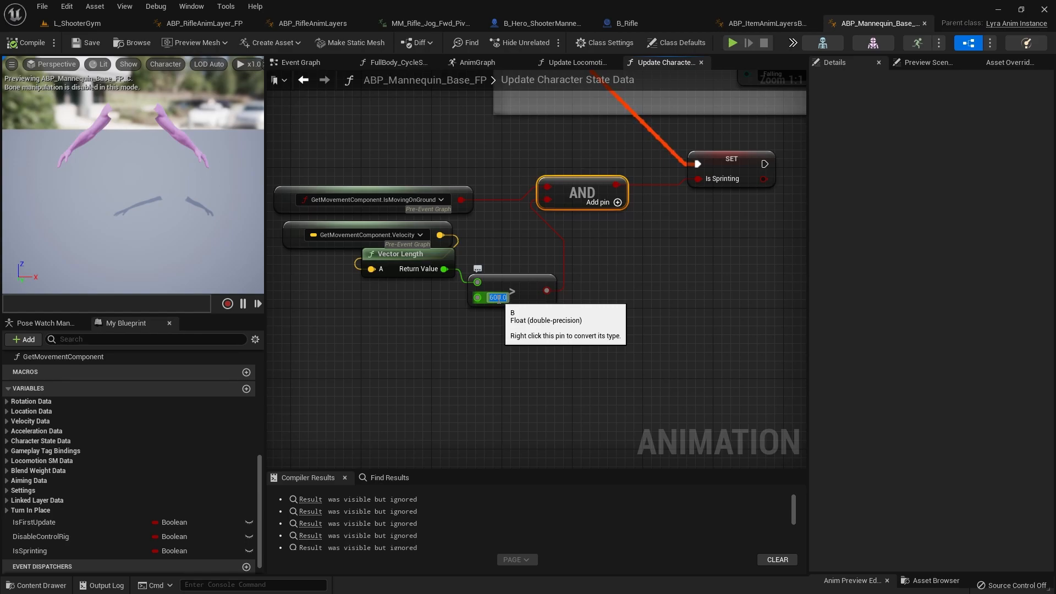
text(6)
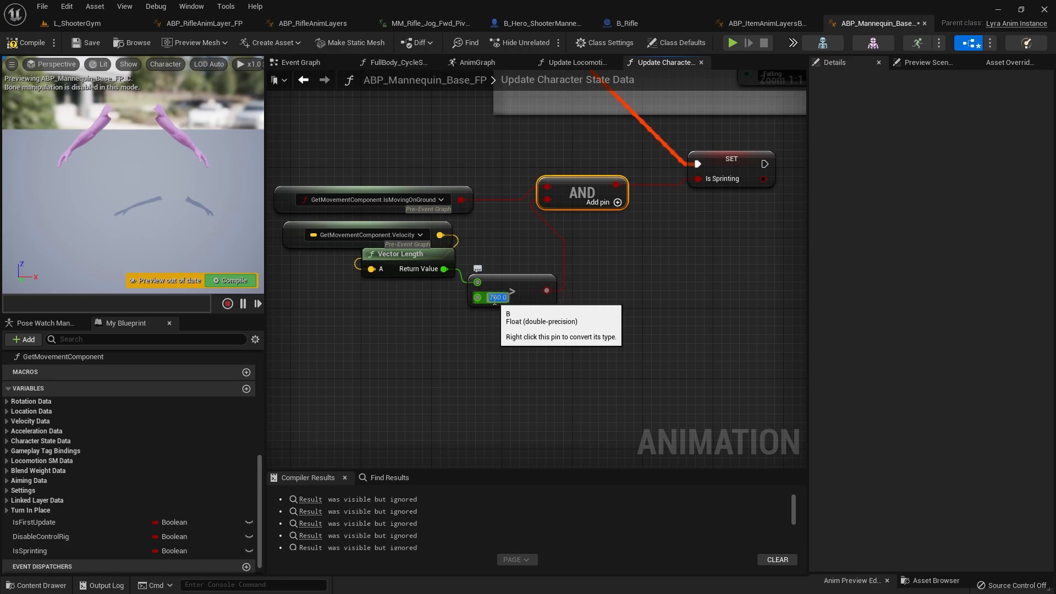
click(394, 299)
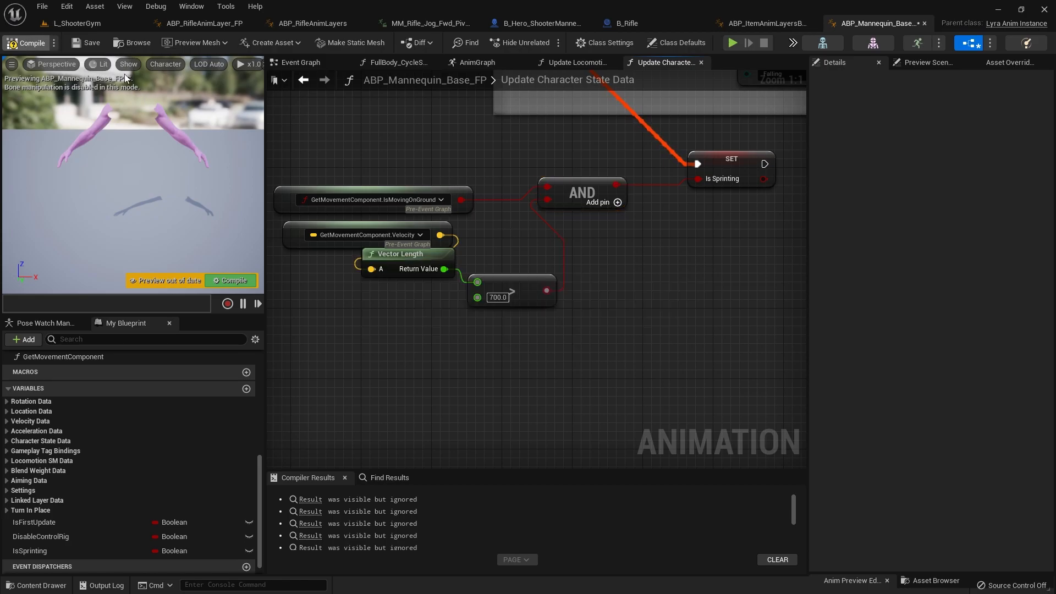
Step: Play L_ShooterGym to test the rifle arm animation while moving with the new sprint threshold, and stop the session
click(57, 28)
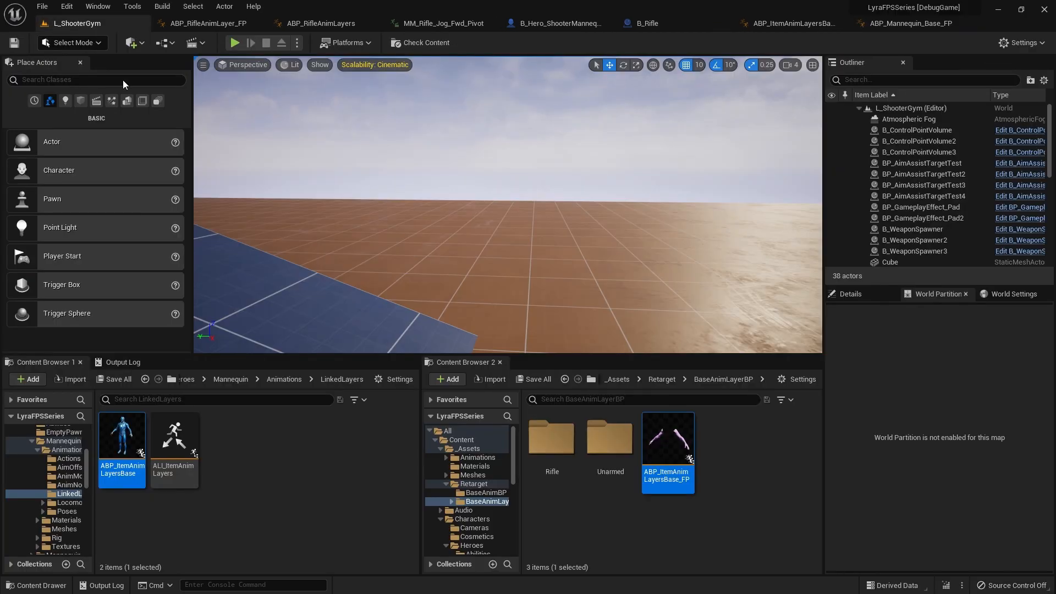
click(234, 42)
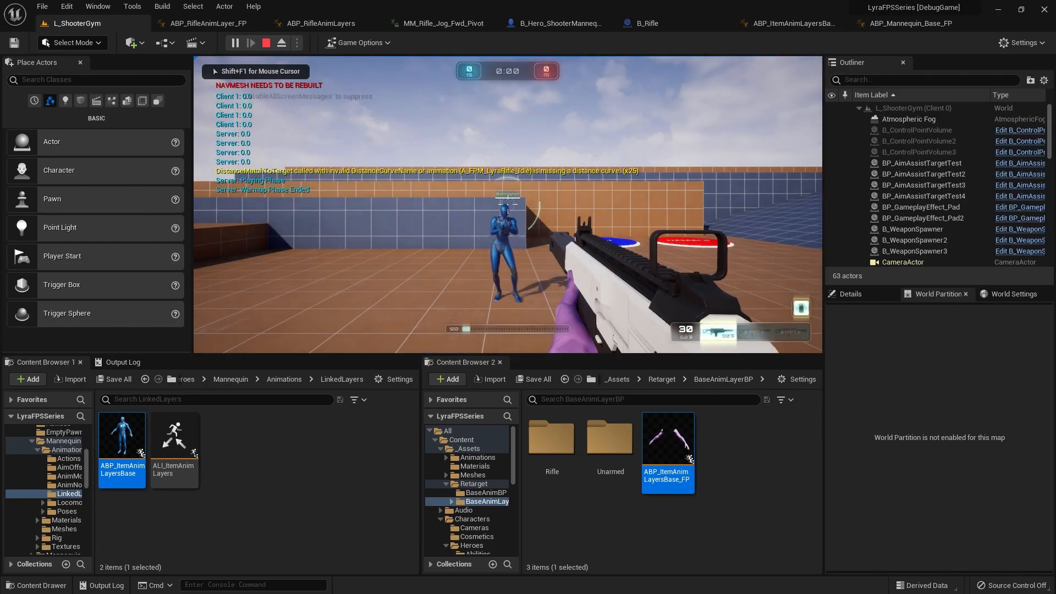
key(w)
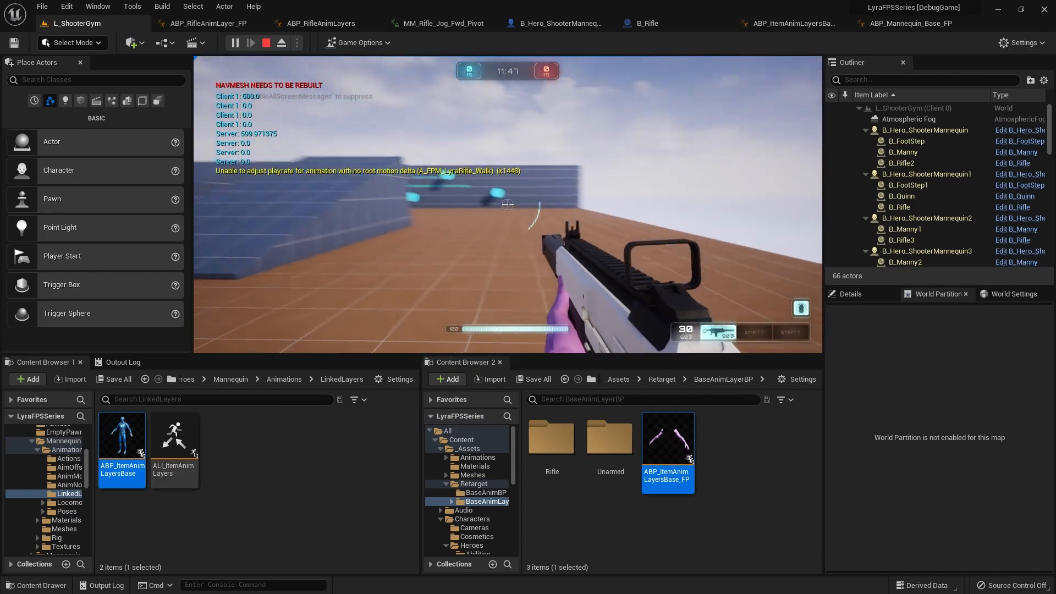
key(Escape)
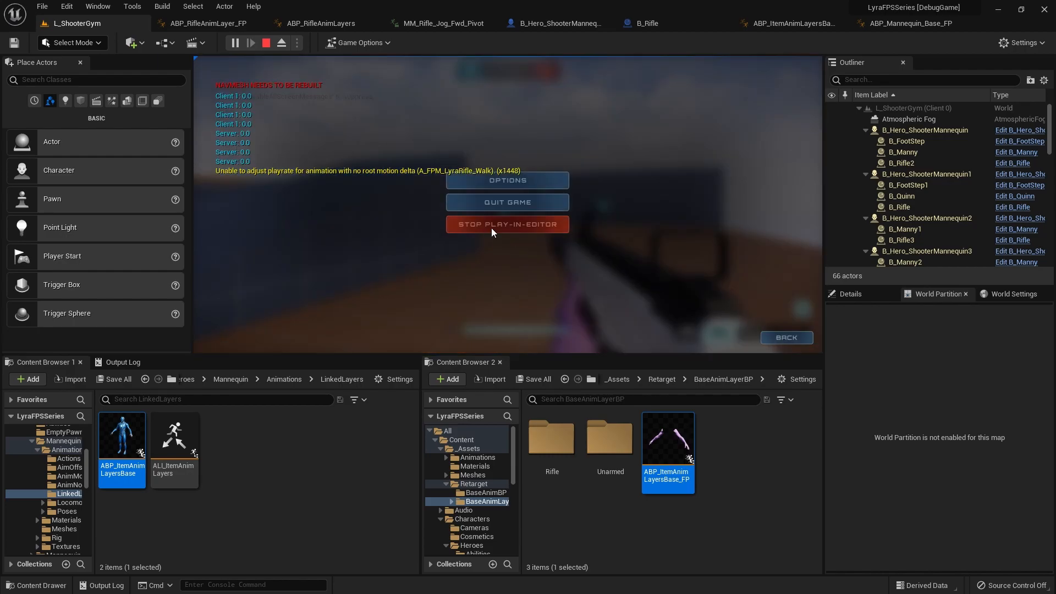
key(shift+Escape)
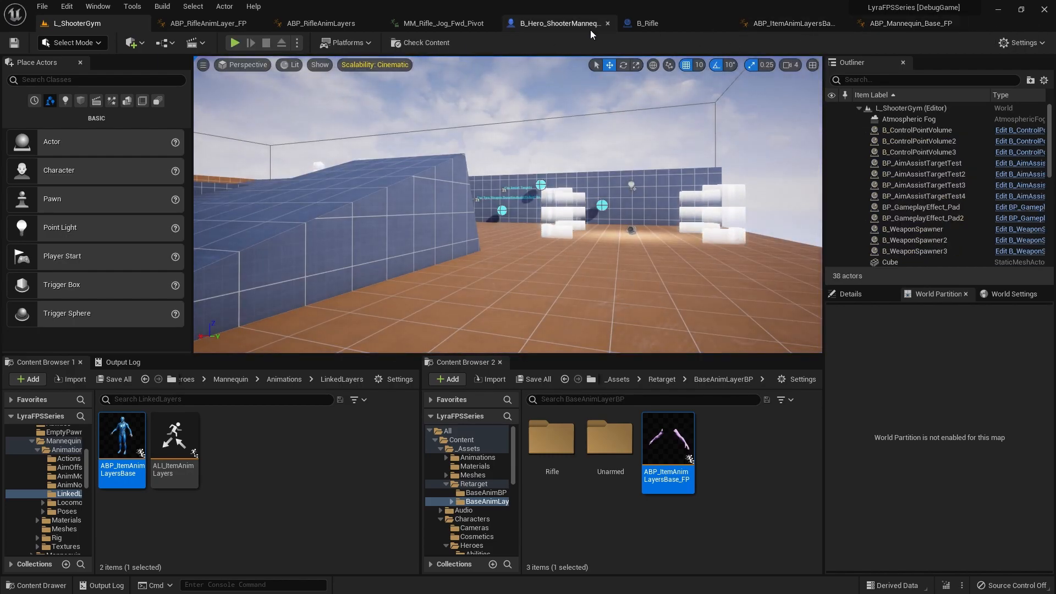
Step: Open the Cycle state of the LocomotionSM state machine in ABP_Mannequin_Base_FP's AnimGraph and examine its nodes
click(906, 25)
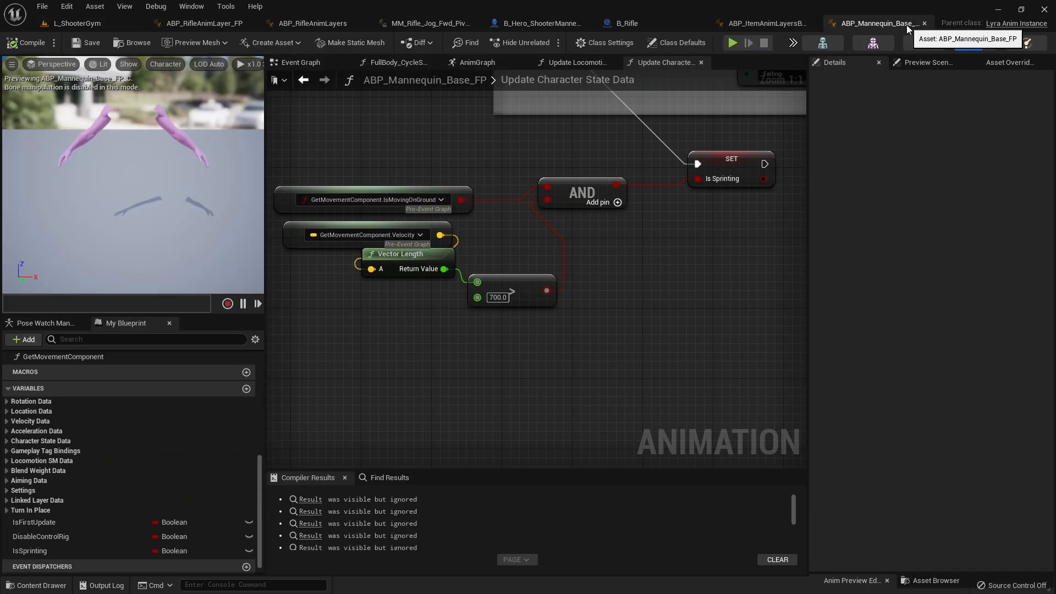
scroll(447, 314, down, 5)
right_drag(446, 314, 483, 385)
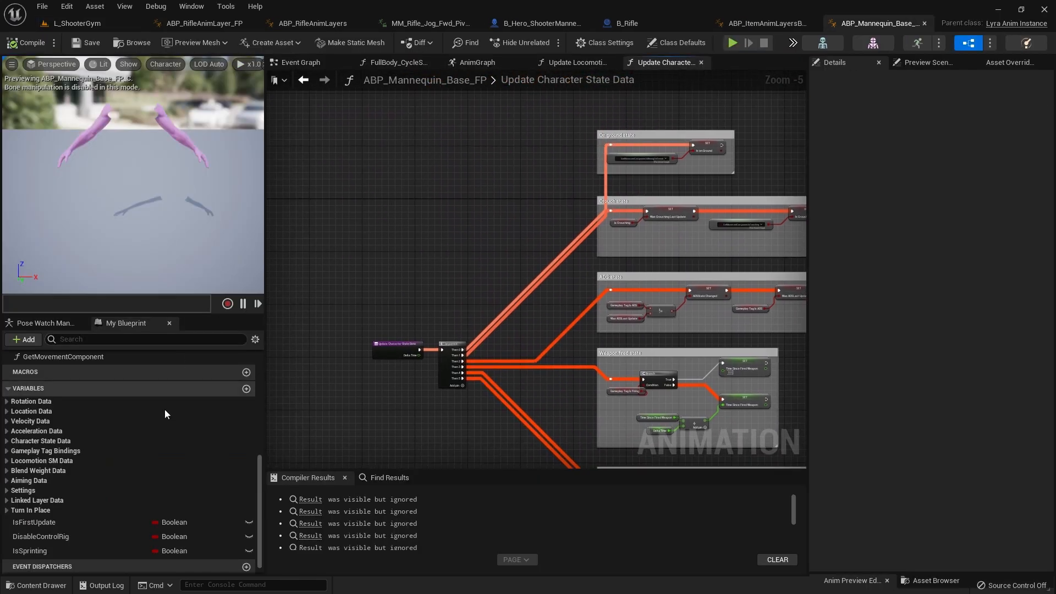
scroll(66, 365, up, 6)
click(39, 402)
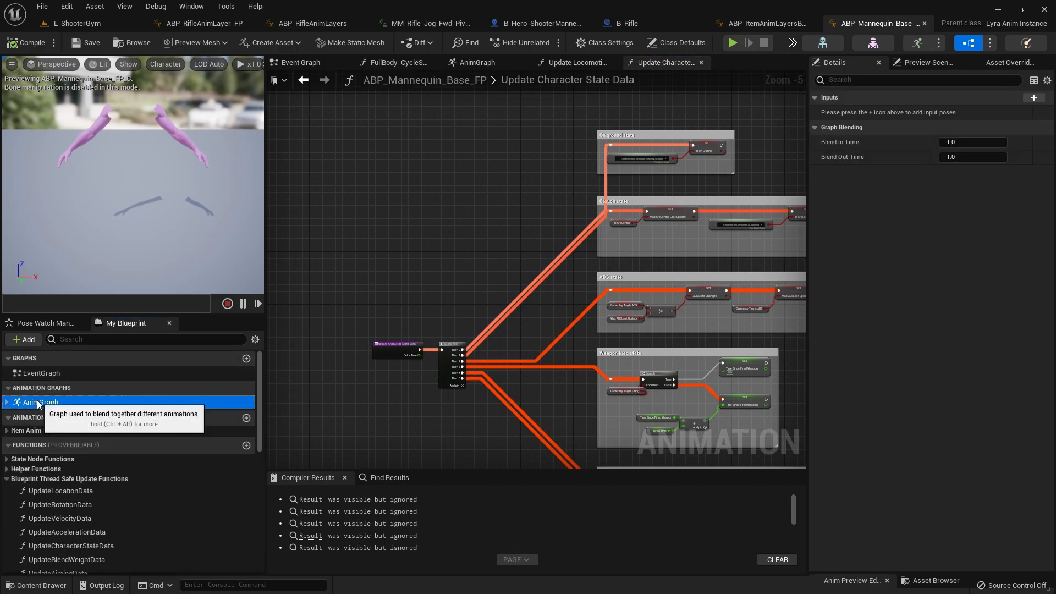
double_click(39, 402)
scroll(548, 267, up, 8)
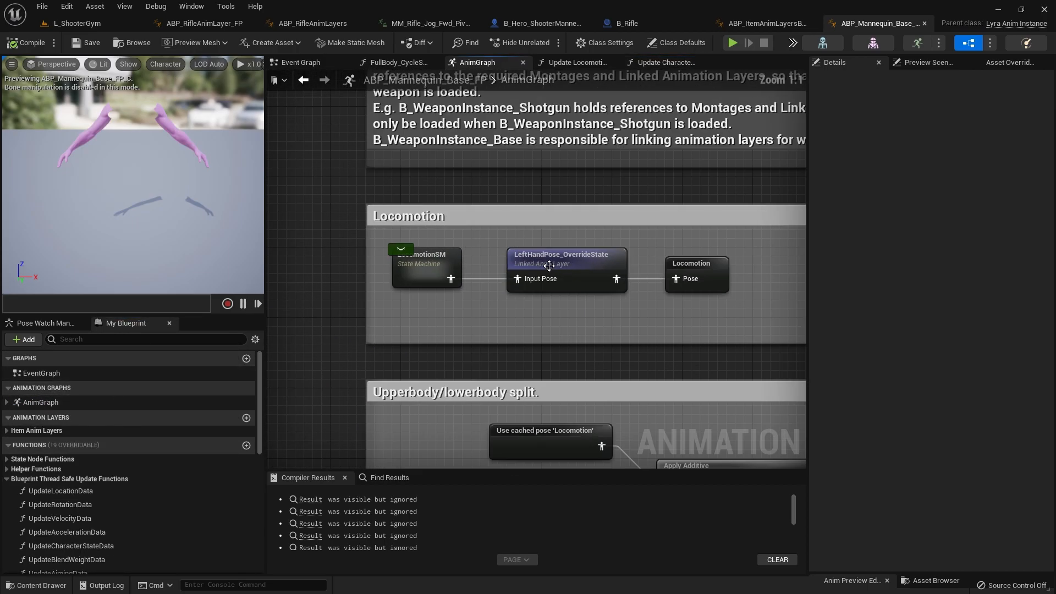
double_click(412, 260)
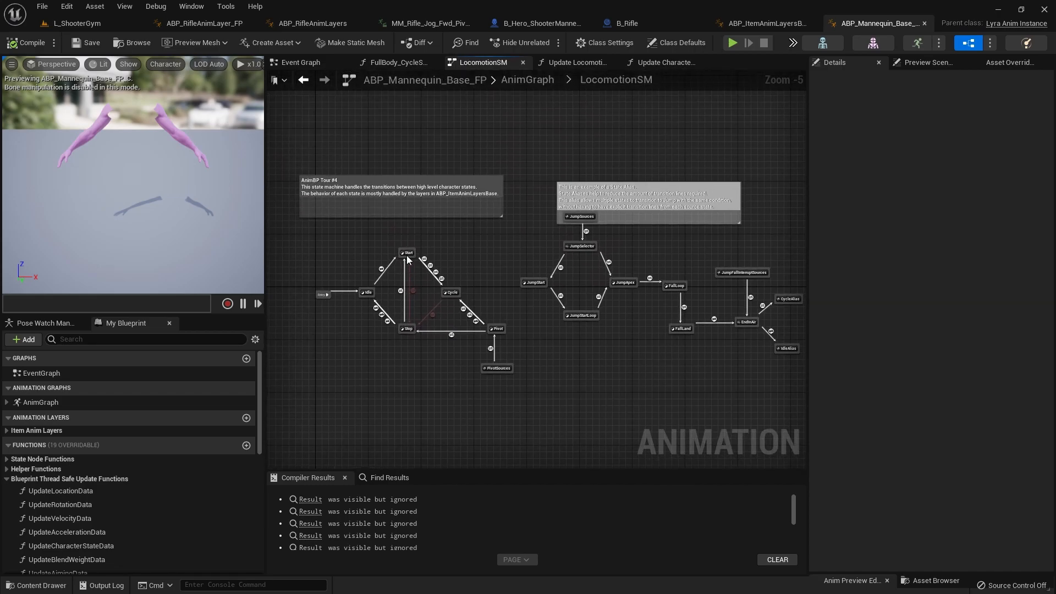
scroll(407, 260, up, 5)
double_click(512, 295)
right_drag(509, 400, 471, 390)
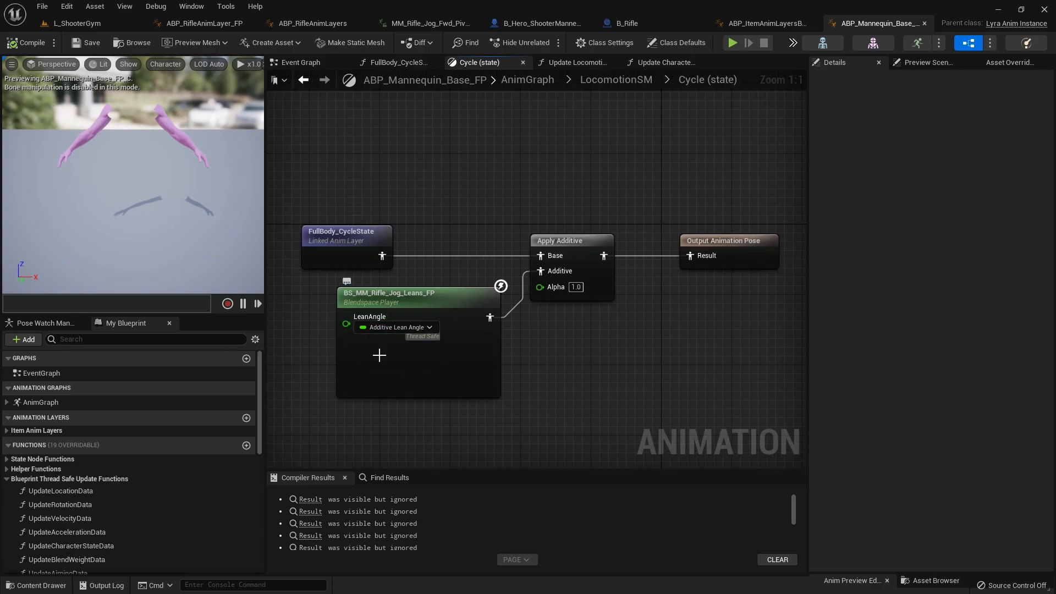
Step: In the Cycle state, wire FullBody_CycleState directly to the Output Animation Pose, bypassing Apply Additive, and move the Apply Additive node aside
right_drag(415, 270, 410, 299)
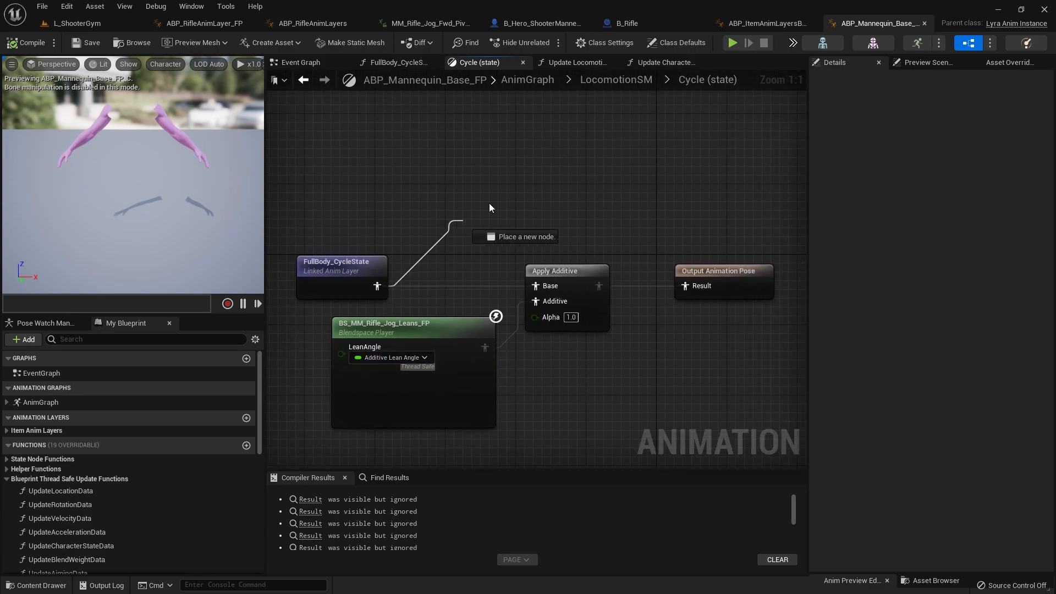
right_drag(615, 336, 502, 313)
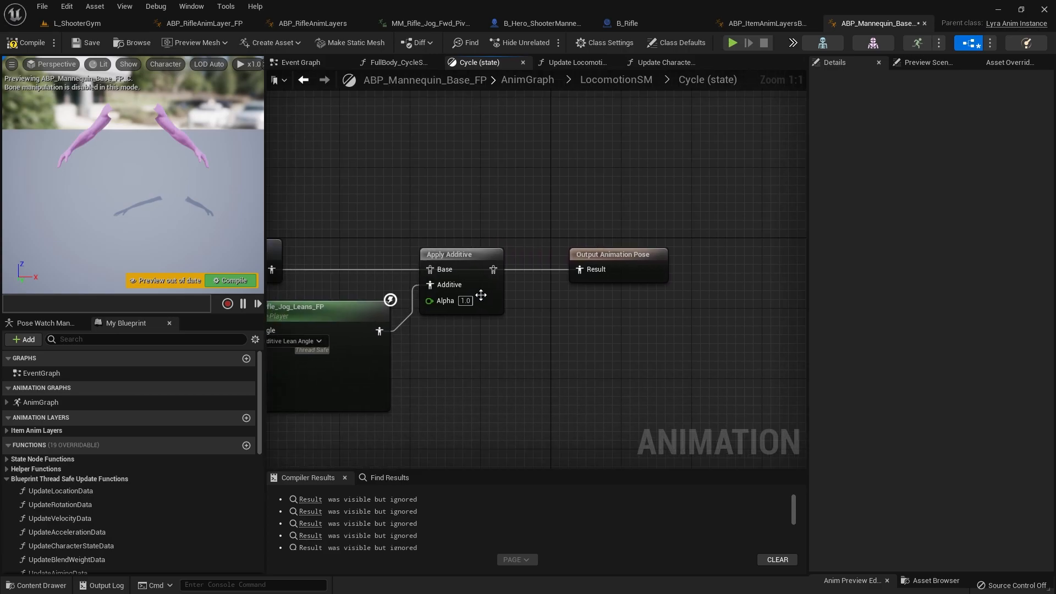
drag(441, 252, 448, 313)
right_drag(448, 313, 585, 268)
click(228, 280)
key(alt+Left)
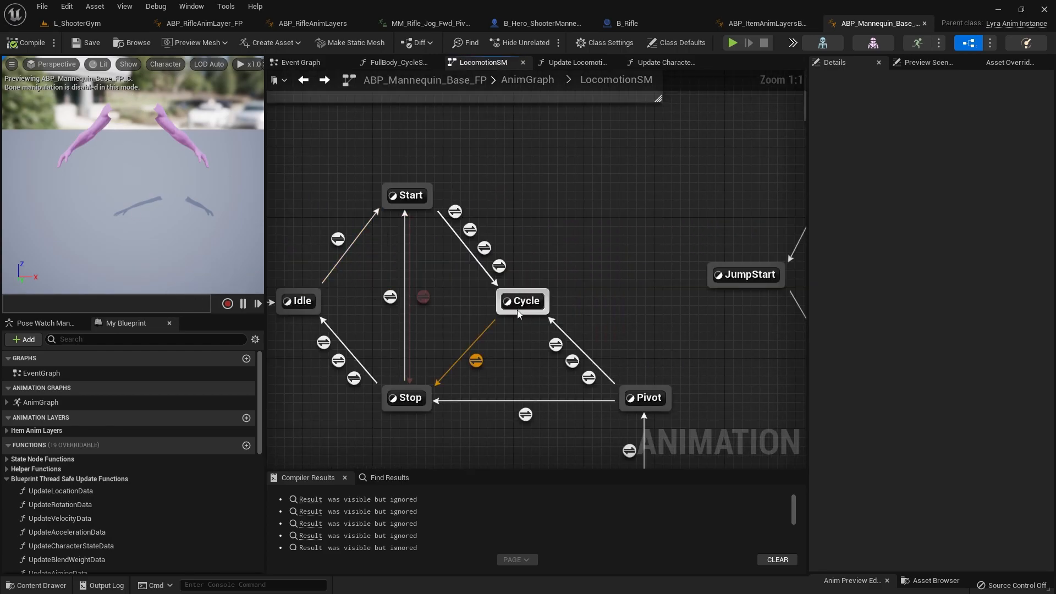
Step: In LocomotionSM's Start state, wire FullBody_StartState directly to the Output Animation Pose and move the bypassed Apply Additive node out of the way
double_click(407, 195)
right_drag(411, 211, 354, 269)
drag(509, 210, 611, 282)
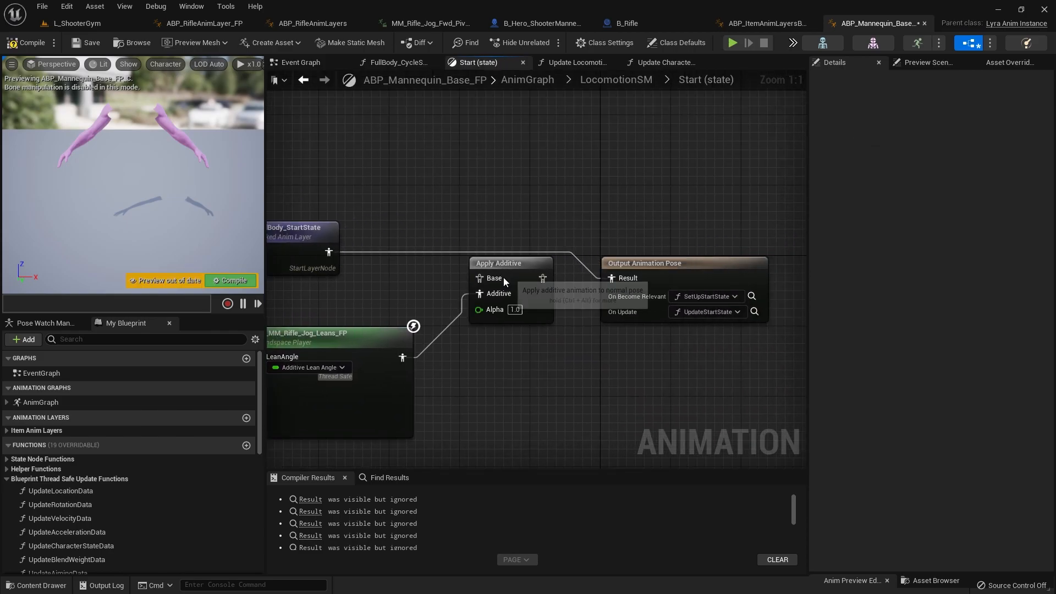
drag(502, 269, 494, 348)
right_drag(391, 324, 503, 259)
key(alt+Left)
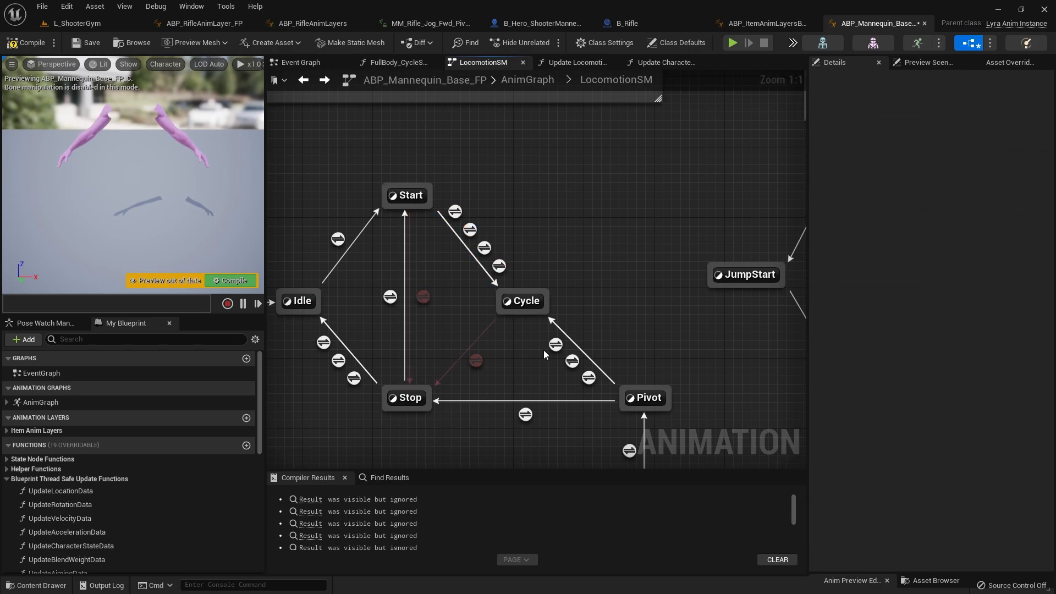
Step: Check the Stop and Cycle states of LocomotionSM for additive lean nodes and return to the state machine
double_click(412, 400)
key(alt+Left)
click(523, 303)
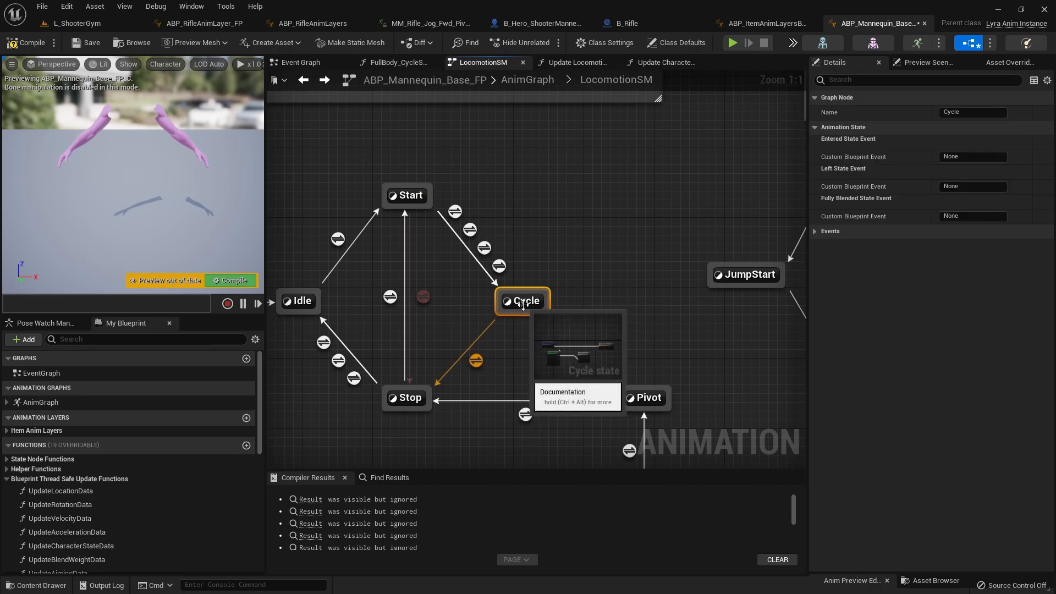
double_click(522, 303)
drag(434, 336, 436, 337)
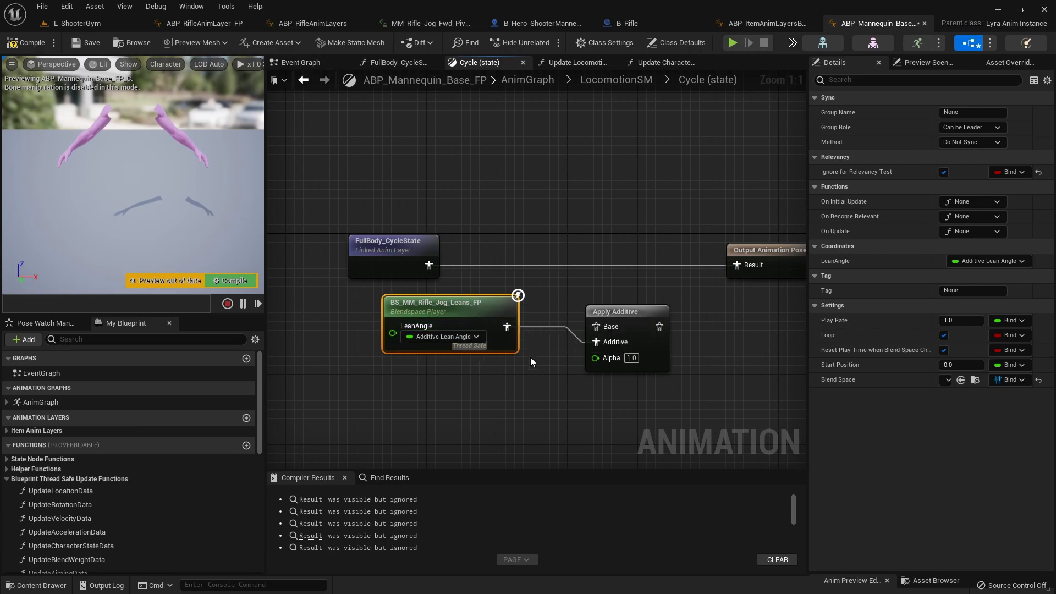
double_click(500, 373)
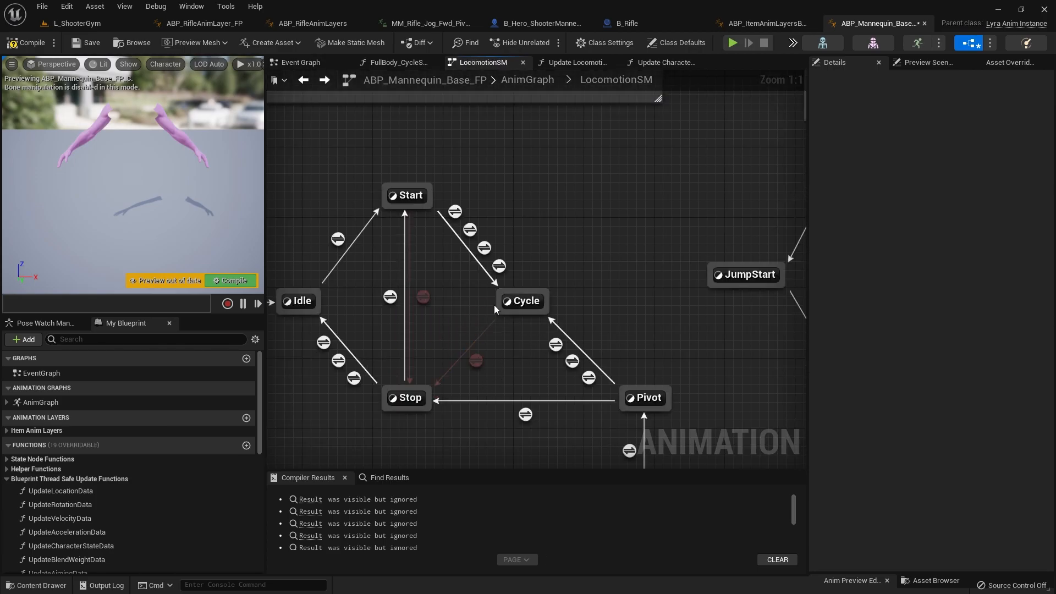
Step: In LocomotionSM's Pivot state, wire FullBody_PivotState directly to the Output Animation Pose, bypassing Apply Additive, and move that node aside
double_click(645, 397)
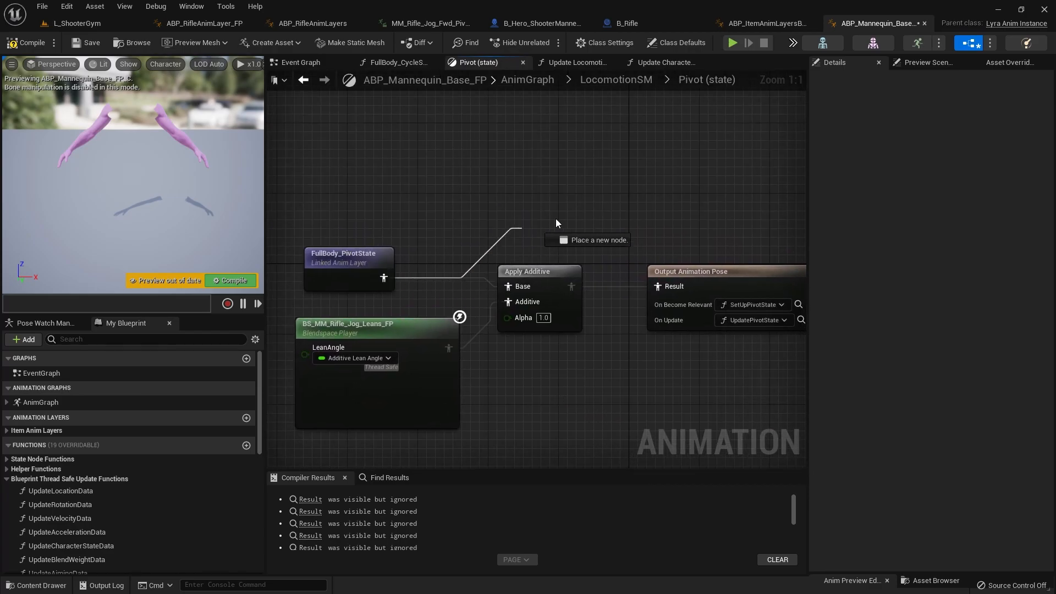
click(545, 282)
scroll(429, 329, down, 3)
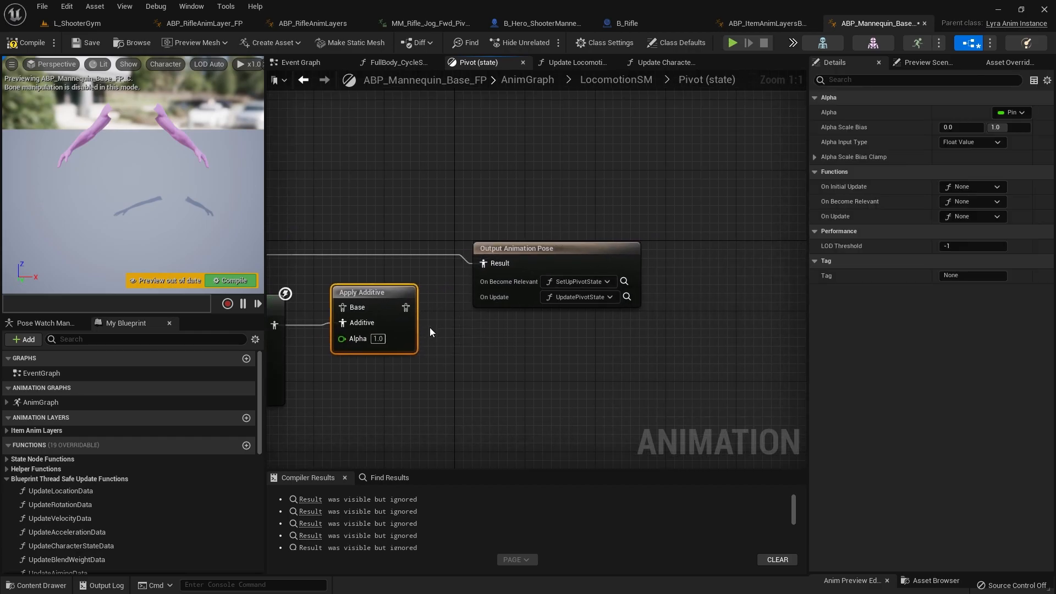
Step: Play L_ShooterGym, move forward and strafe repeatedly to test the rifle arms without additive leans, and stop the session
click(94, 24)
click(235, 44)
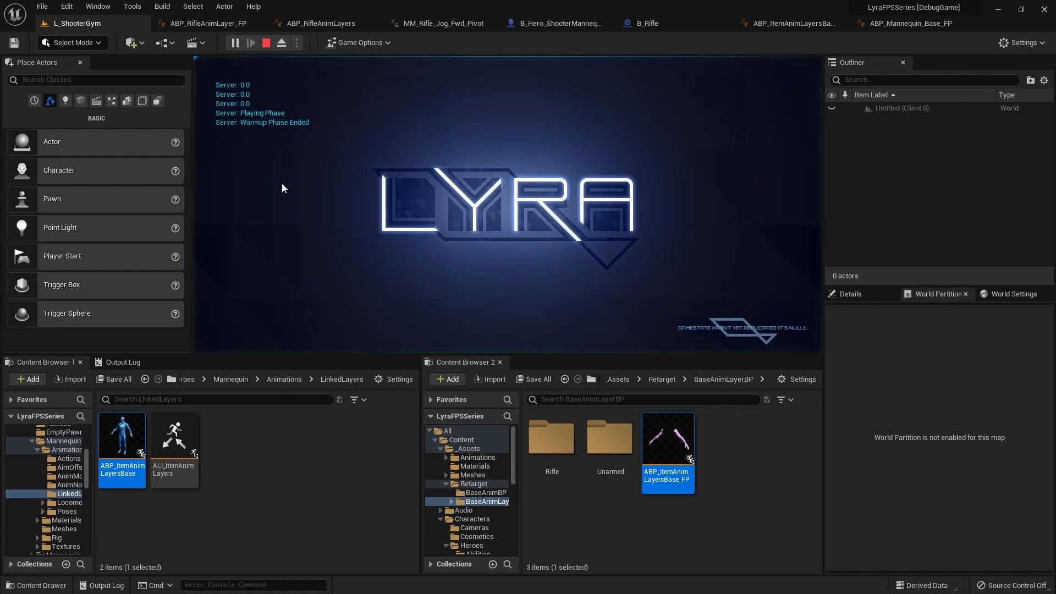
key(w)
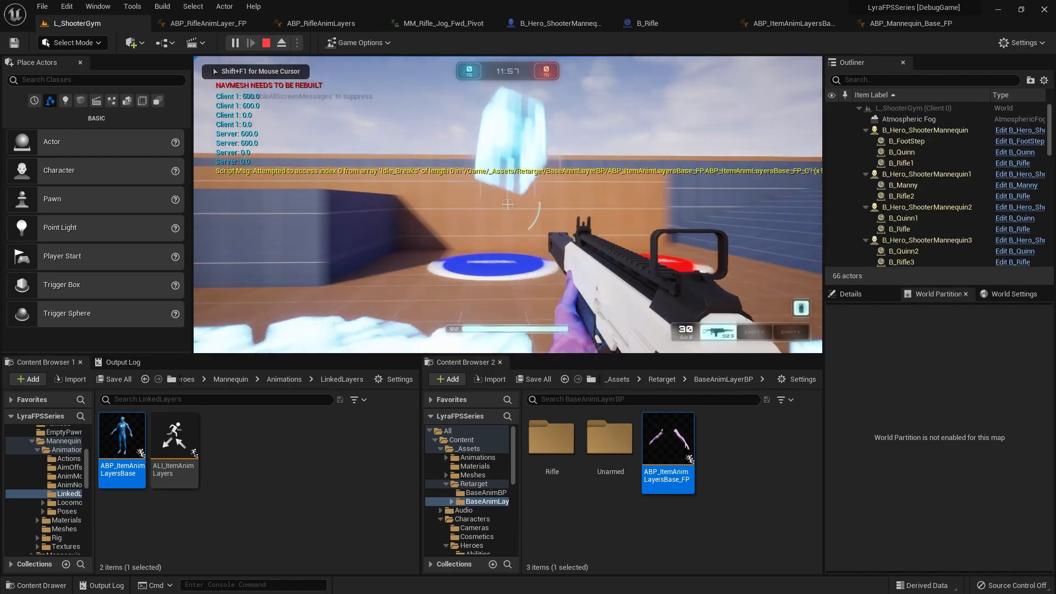
key(d)
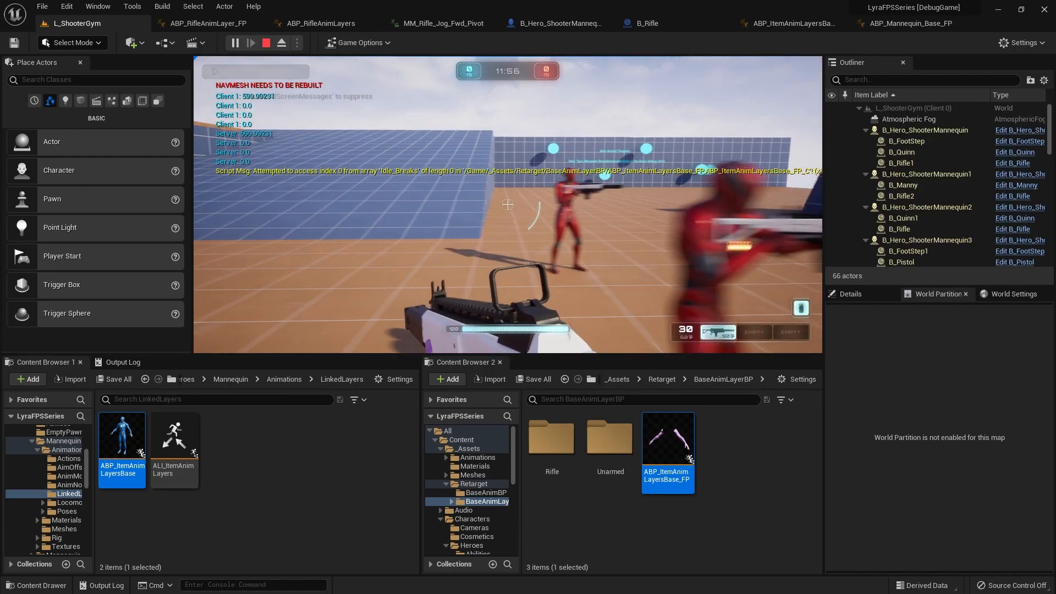
key(a)
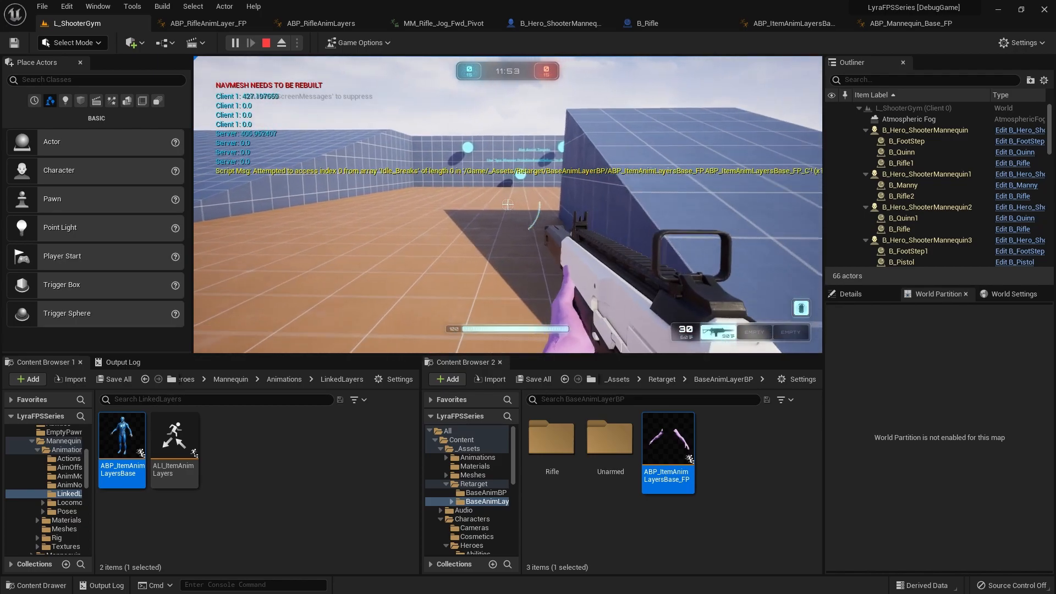
key(d)
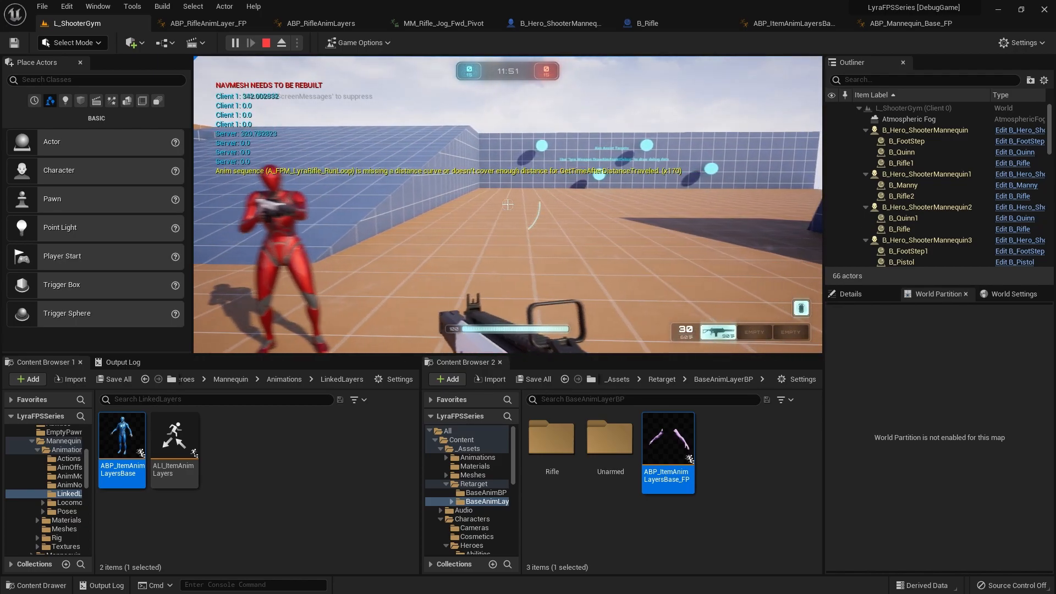
key(a)
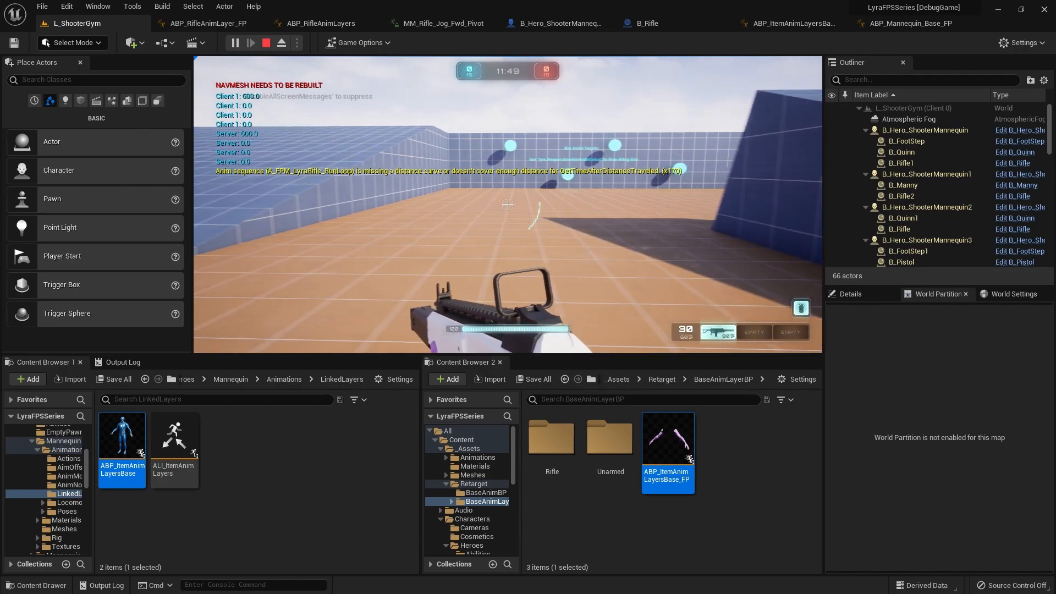
key(d)
key(a)
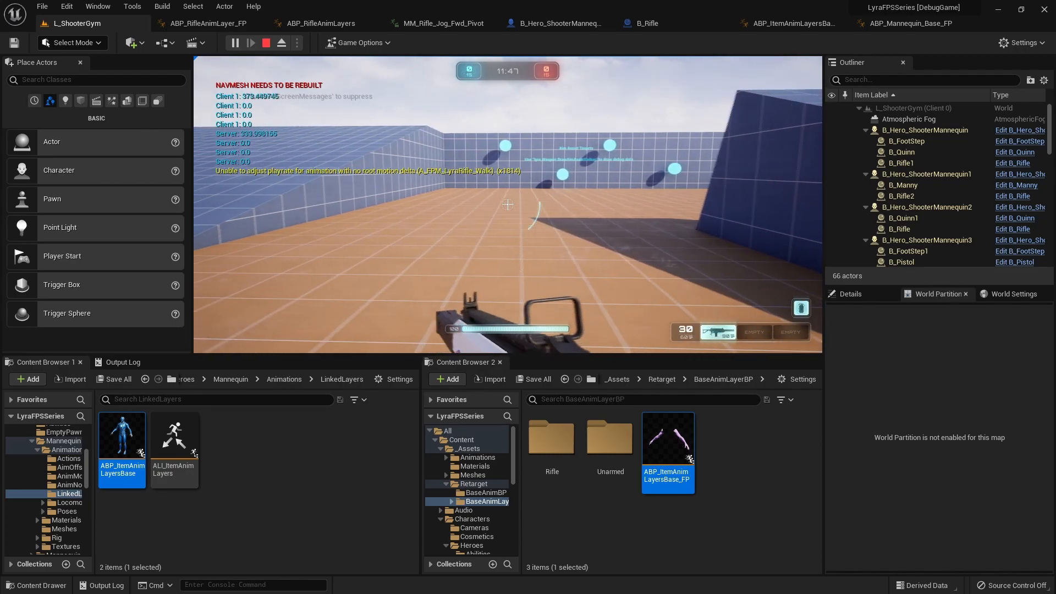
key(d)
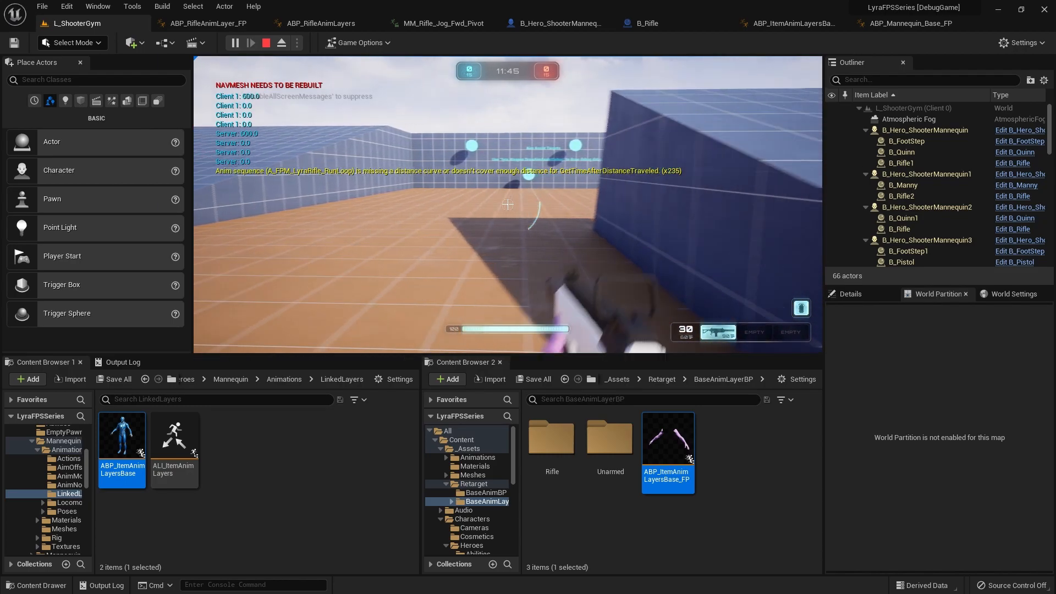
key(a)
key(a)
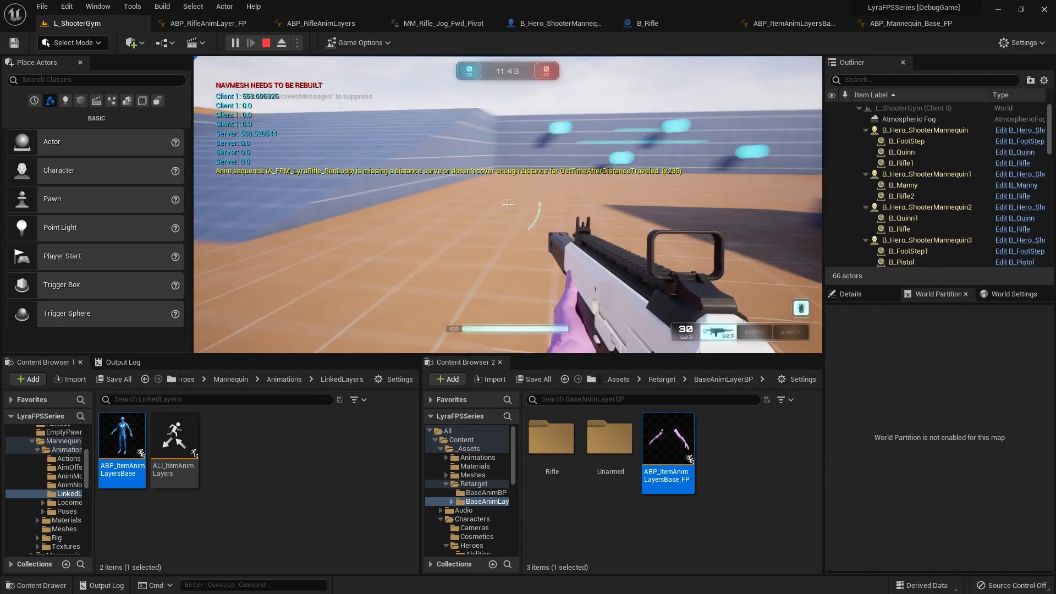
key(Escape)
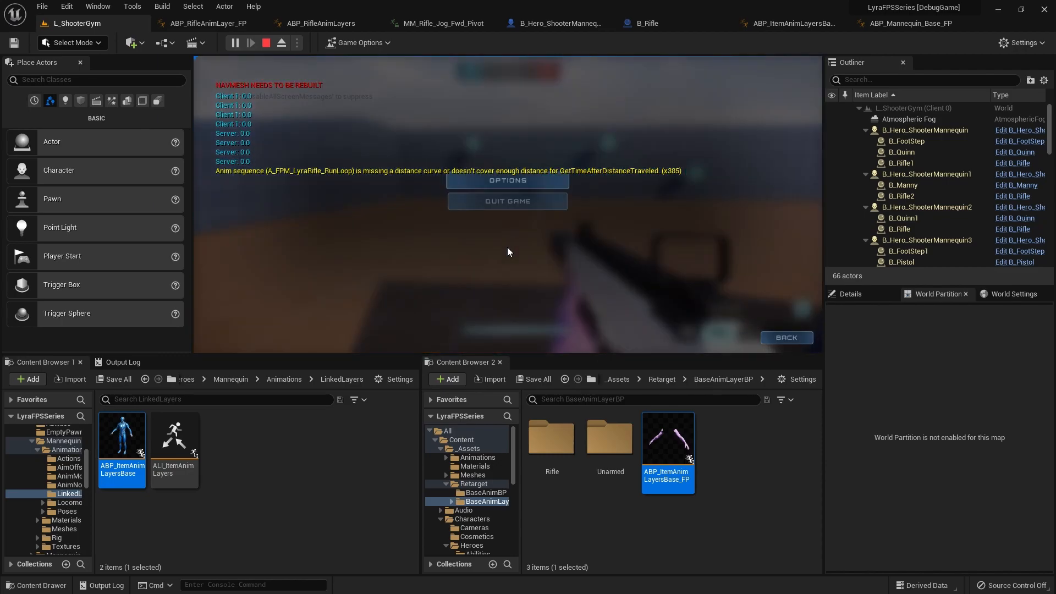
click(505, 230)
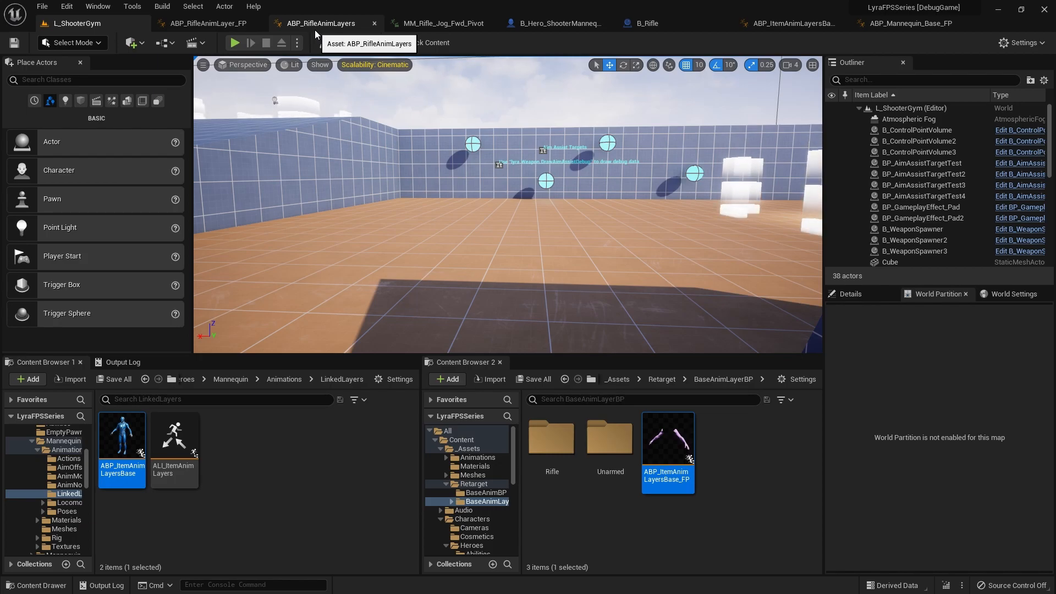
Step: Switch to ABP_ItemAnimLayersBase_FP and open the UpdateStartAnim function from its Anim Node Functions to examine it
click(792, 25)
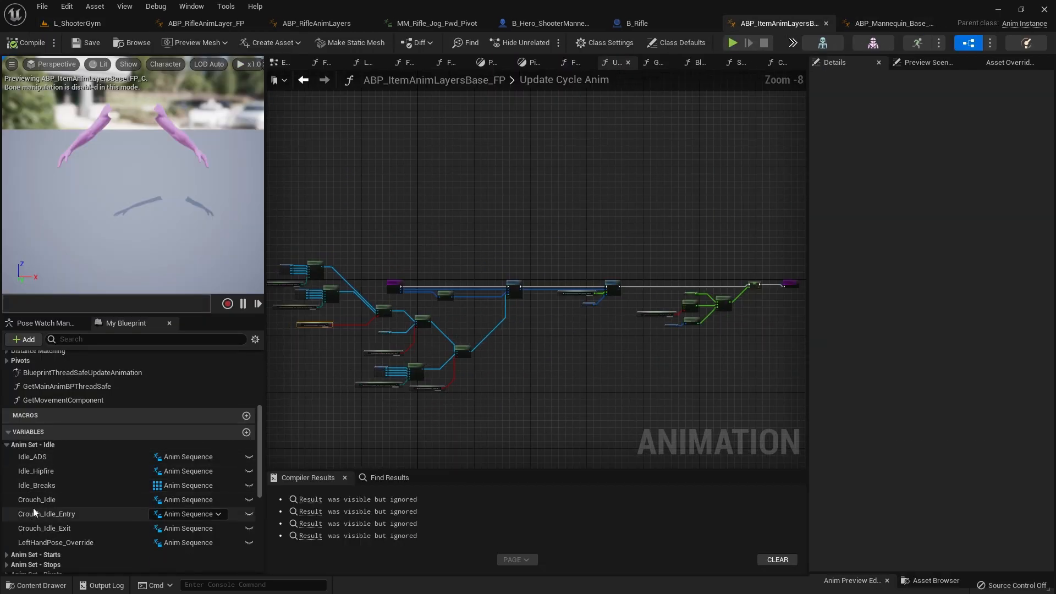
click(22, 444)
scroll(25, 464, down, 2)
scroll(25, 463, up, 5)
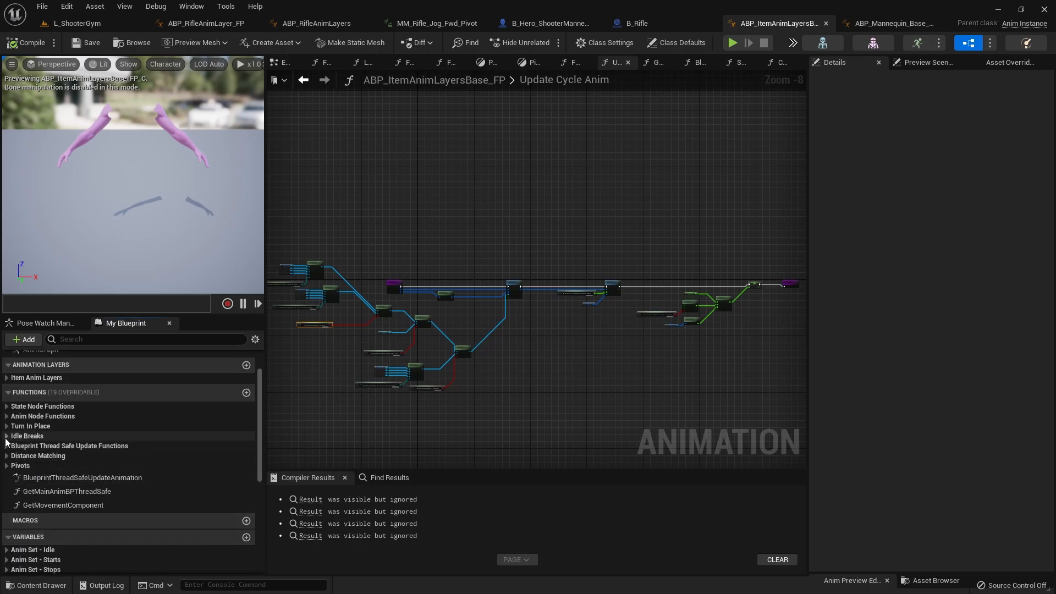
click(6, 416)
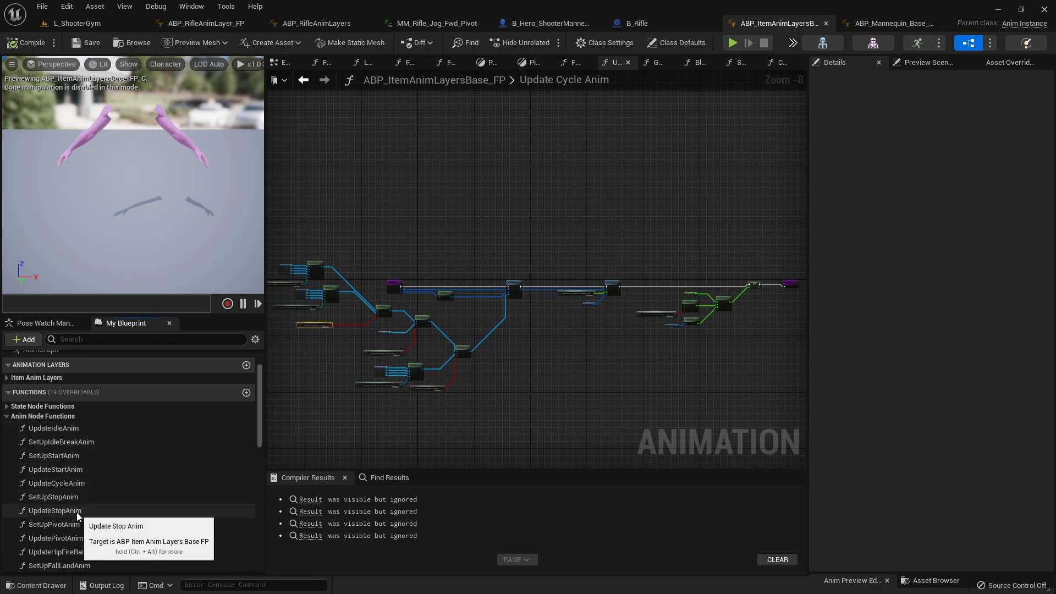
click(63, 470)
double_click(63, 470)
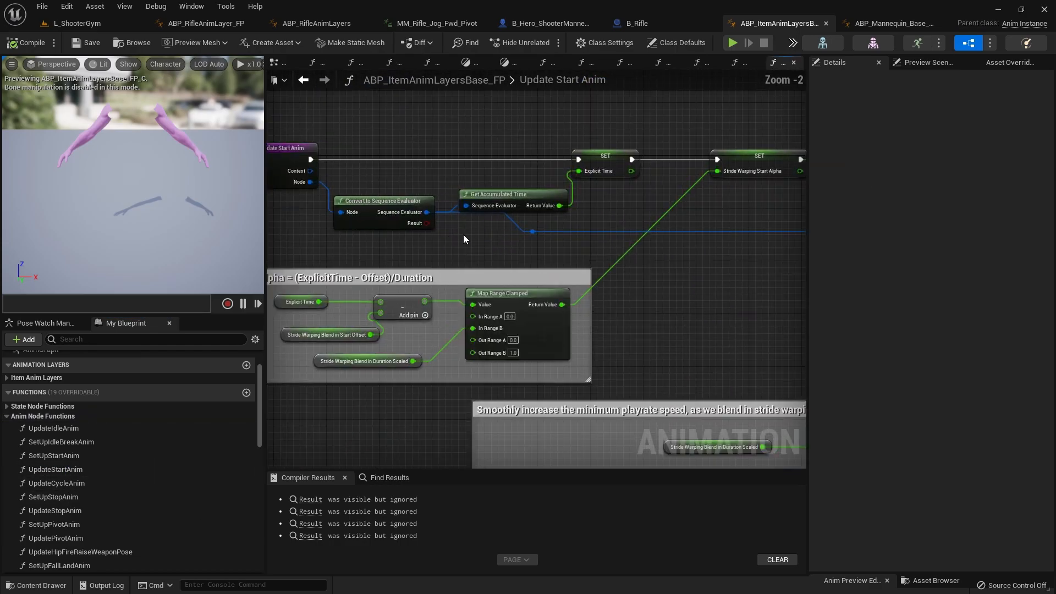
Step: Open the SetUpStartAnim function, examine its Select nodes for the start animations, and close all other open graphs
double_click(55, 456)
scroll(474, 345, up, 4)
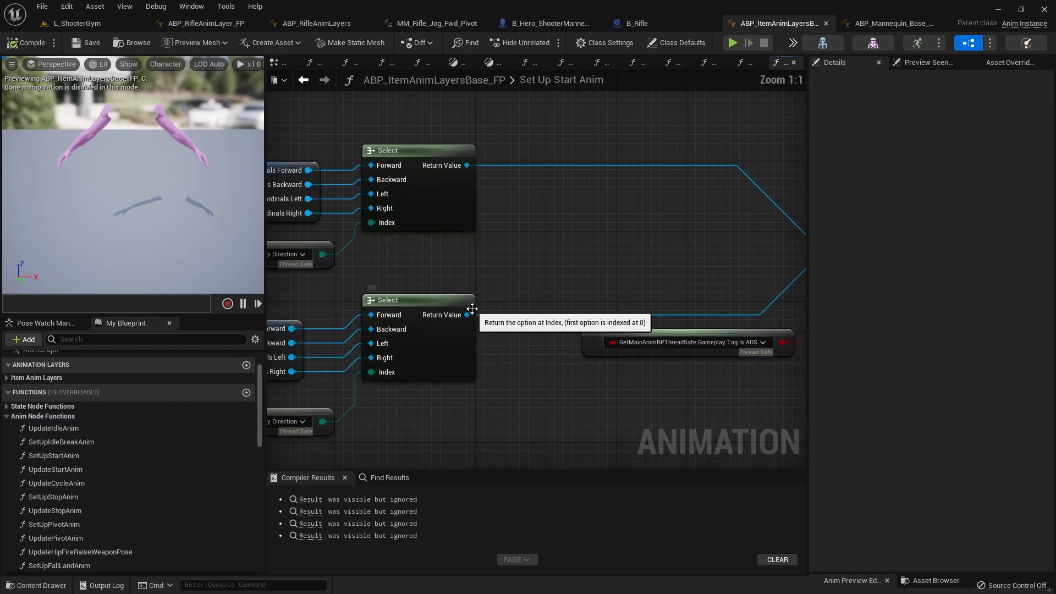
scroll(529, 372, down, 5)
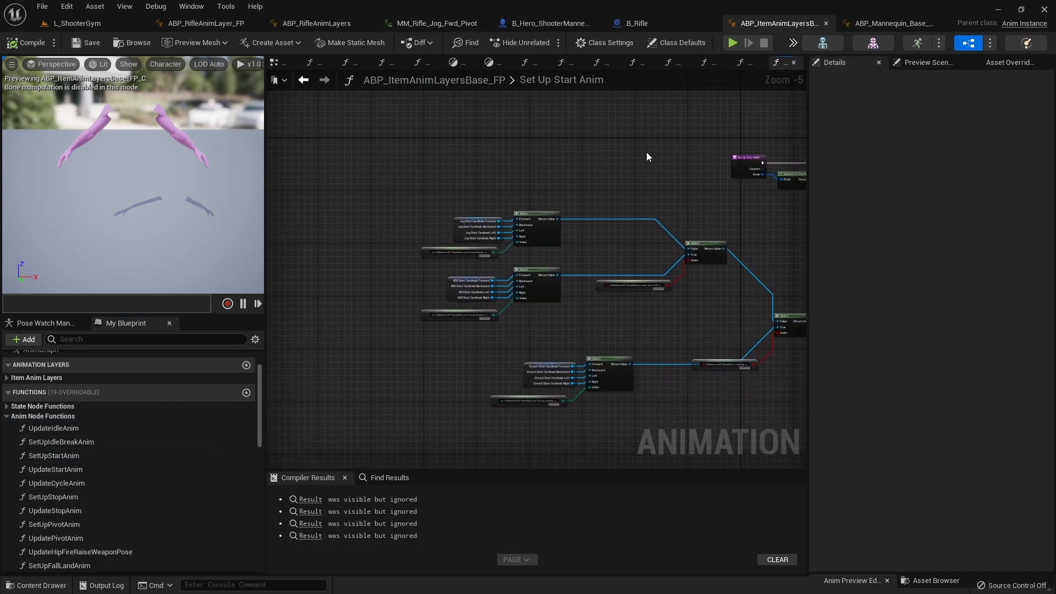
right_drag(651, 156, 584, 130)
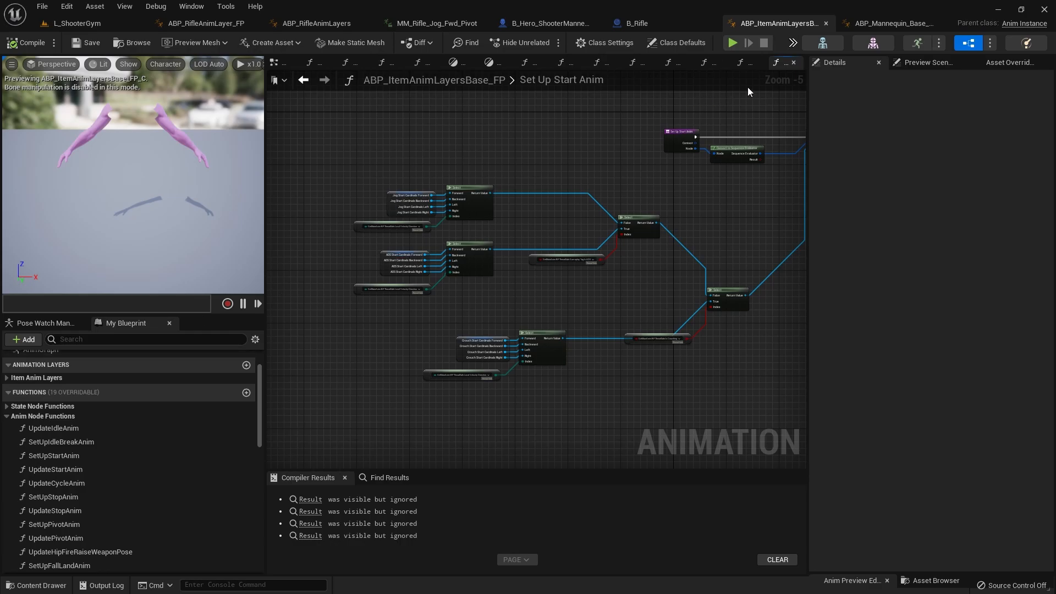
right_click(785, 65)
click(824, 121)
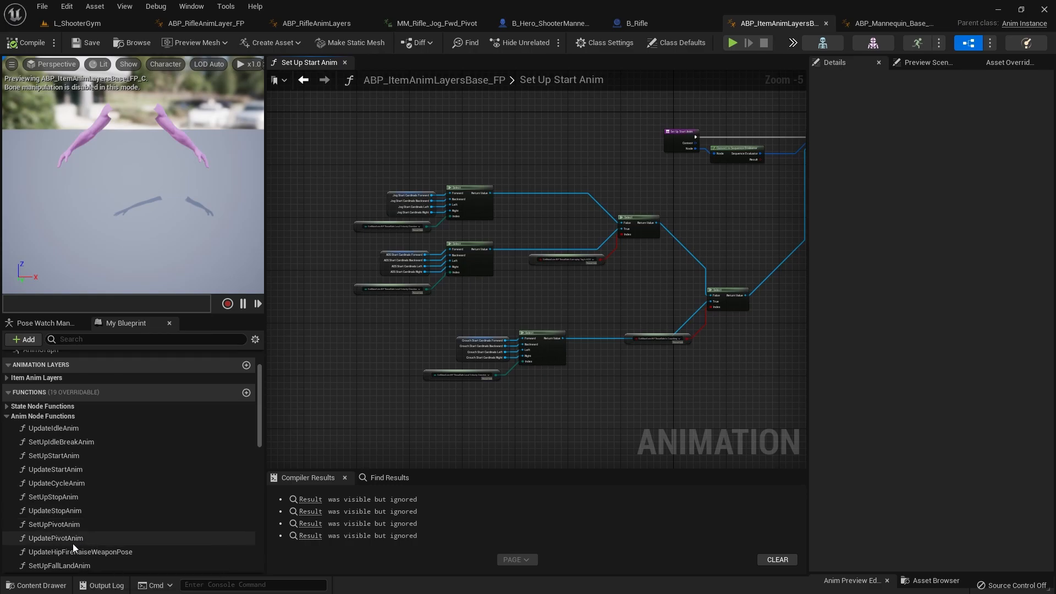
Step: Open the UpdateCycleAnim function and examine how its Select nodes choose between the walk, jog, ADS and crouch animations
double_click(55, 484)
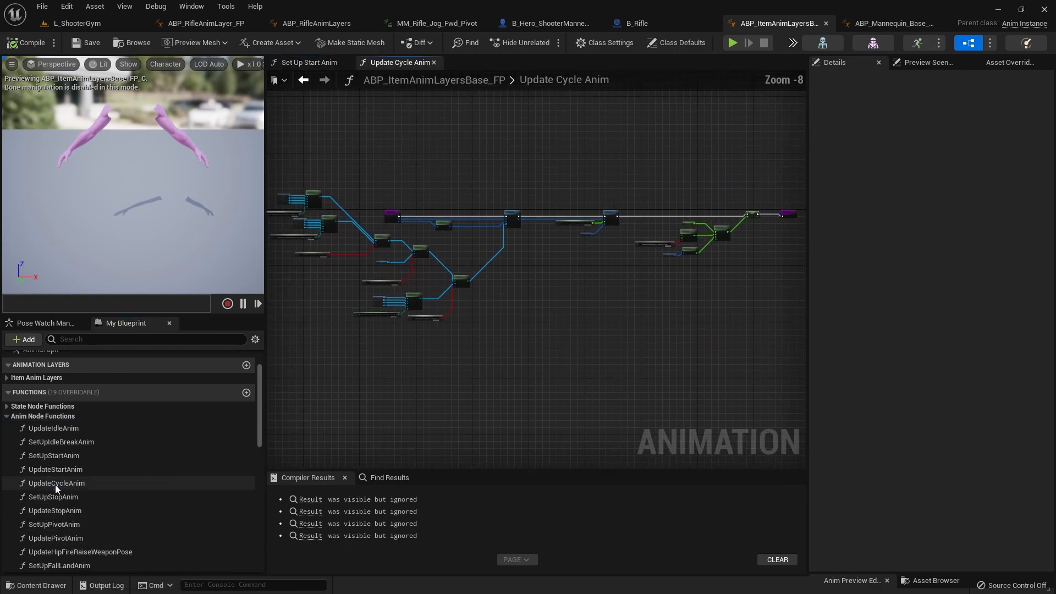
scroll(591, 229, up, 2)
scroll(591, 229, down, 3)
right_drag(571, 242, 524, 348)
scroll(478, 285, up, 3)
scroll(524, 349, down, 2)
drag(629, 311, 612, 212)
right_drag(741, 345, 589, 339)
drag(581, 319, 580, 254)
scroll(569, 277, down, 2)
right_drag(556, 341, 584, 232)
scroll(389, 151, up, 2)
scroll(388, 145, up, 1)
drag(356, 124, 450, 221)
click(467, 134)
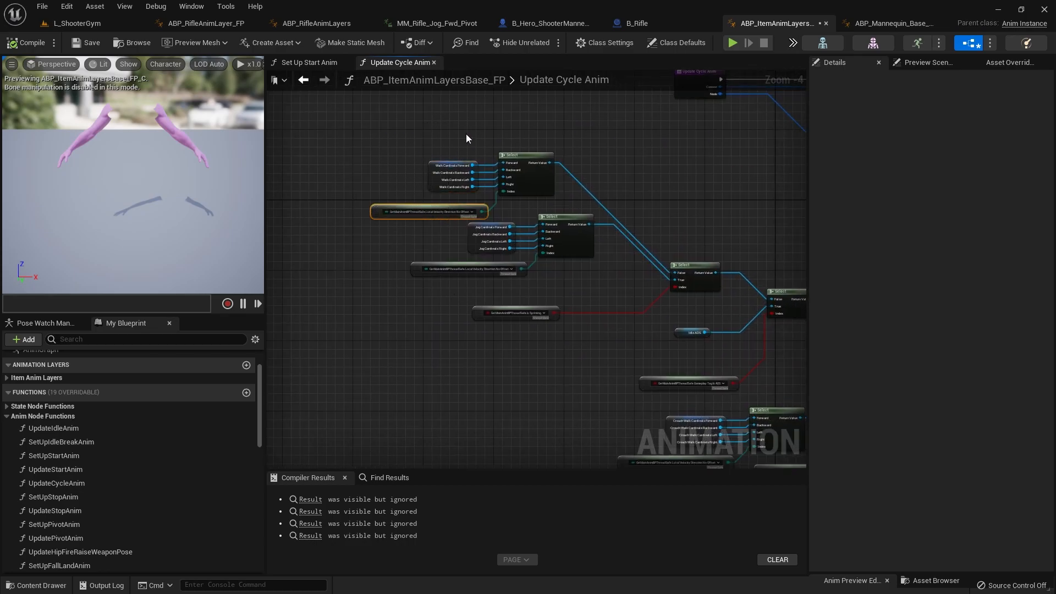
click(482, 127)
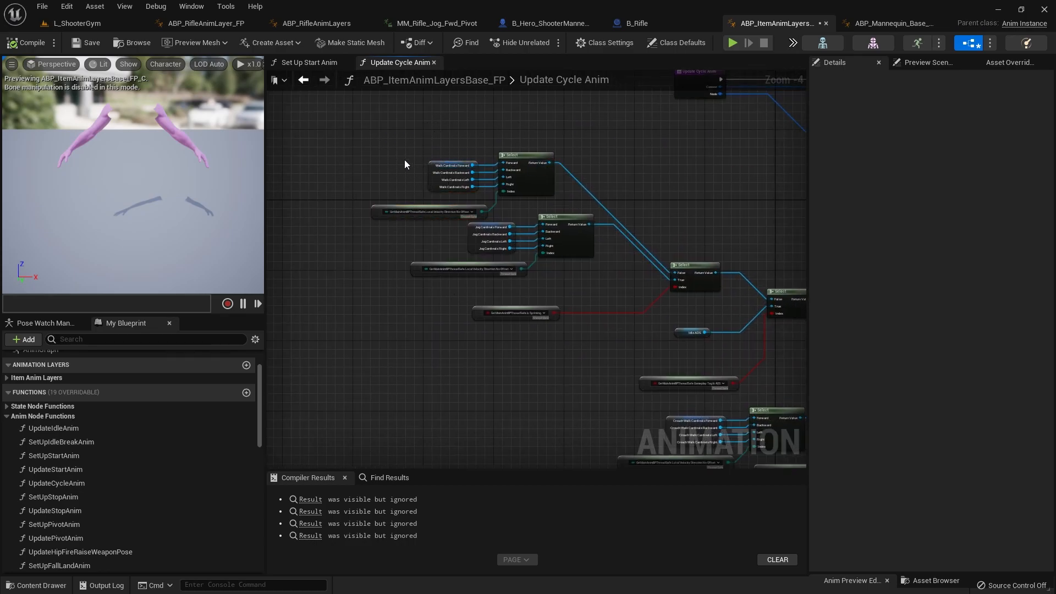
scroll(394, 262, down, 1)
scroll(499, 313, up, 3)
Step: Copy the Is Sprinting, Idle ADS and Gameplay Tag Is ADS nodes with their two Select nodes from Update Cycle Anim into Set Up Start Anim
drag(570, 301, 352, 223)
right_drag(537, 294, 469, 353)
shift+drag(585, 194, 678, 294)
right_drag(677, 297, 633, 270)
shift+drag(695, 408, 517, 357)
shift+drag(712, 298, 563, 263)
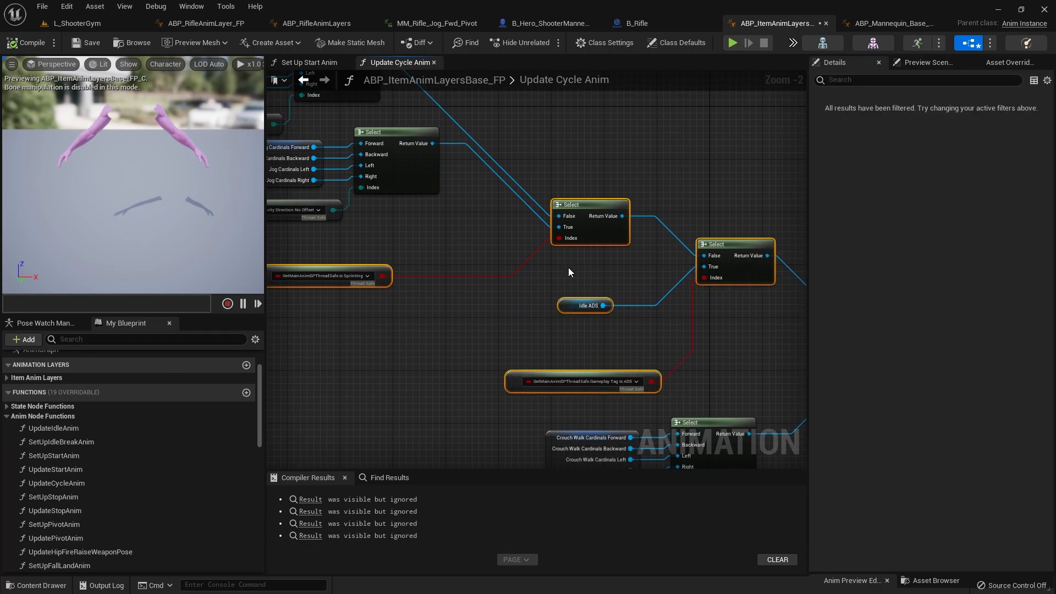
click(317, 64)
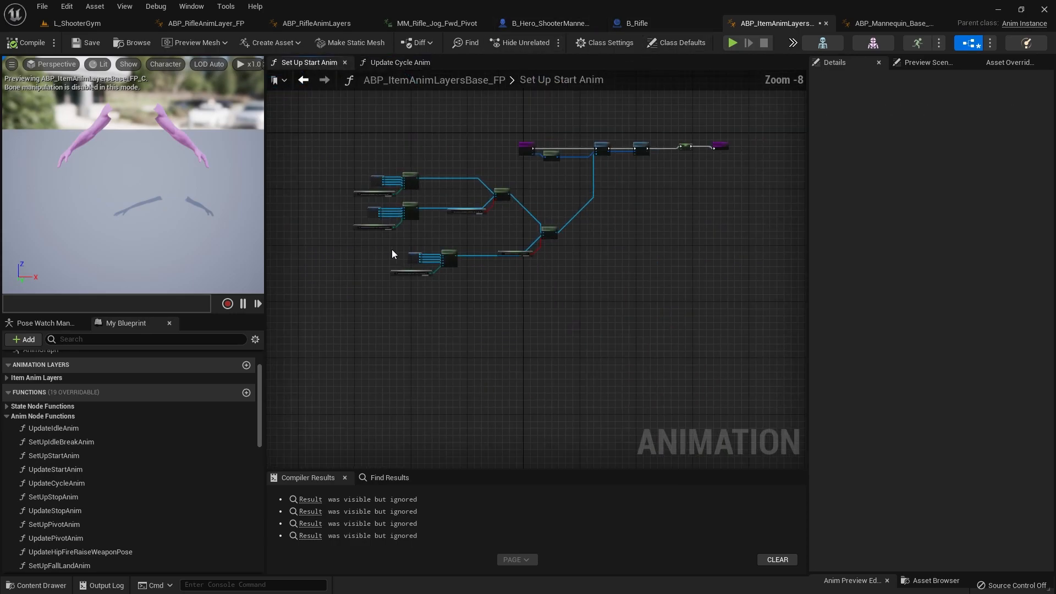
key(ctrl+v)
scroll(422, 223, up, 3)
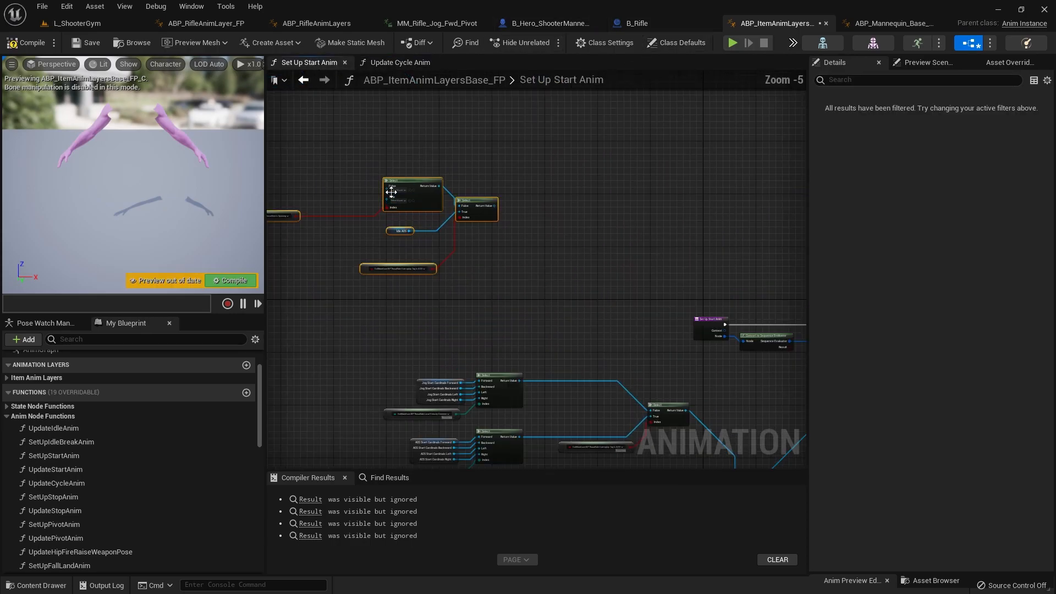
Step: Place the pasted Is Sprinting, Idle ADS and Gameplay Tag Is ADS node group just above the existing start Select nodes
right_drag(417, 177, 492, 150)
drag(583, 286, 348, 121)
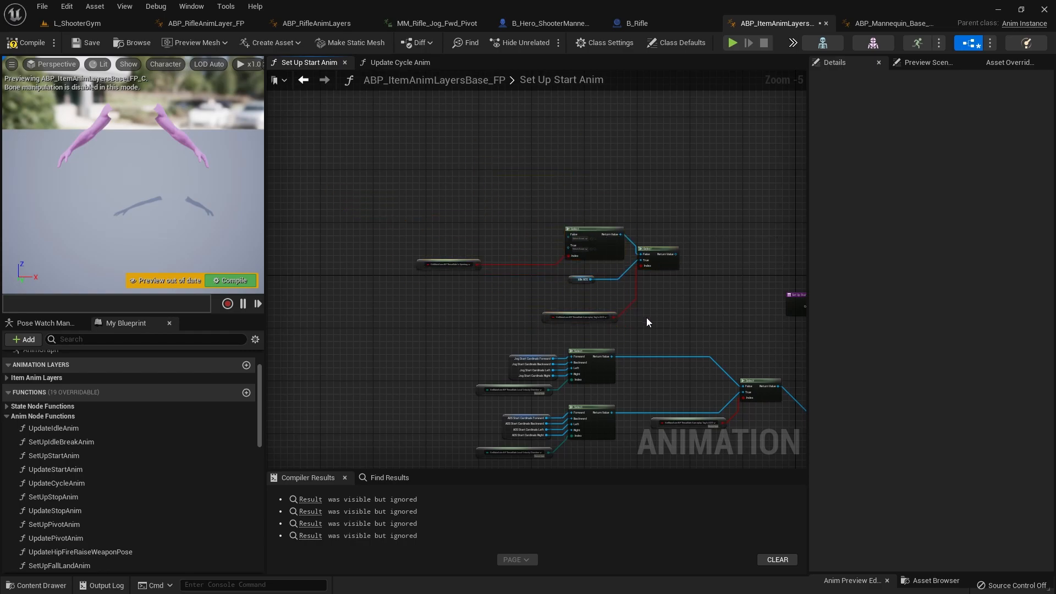
scroll(638, 286, up, 4)
right_drag(655, 316, 449, 316)
scroll(449, 316, down, 2)
scroll(696, 395, down, 1)
right_drag(696, 395, 614, 367)
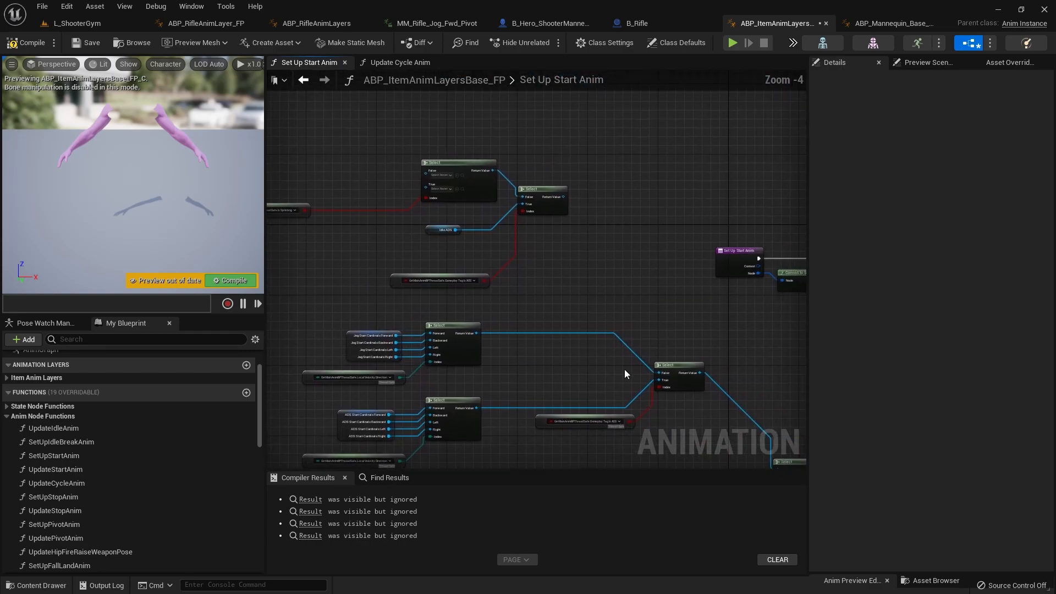
Step: Reroute the Jog Start Cardinals Select output into the True input of the Select driven by Is Sprinting
alt+click(658, 375)
right_drag(482, 383, 566, 392)
drag(566, 392, 471, 355)
drag(560, 341, 422, 210)
drag(366, 321, 430, 364)
drag(541, 335, 575, 240)
scroll(425, 135, up, 3)
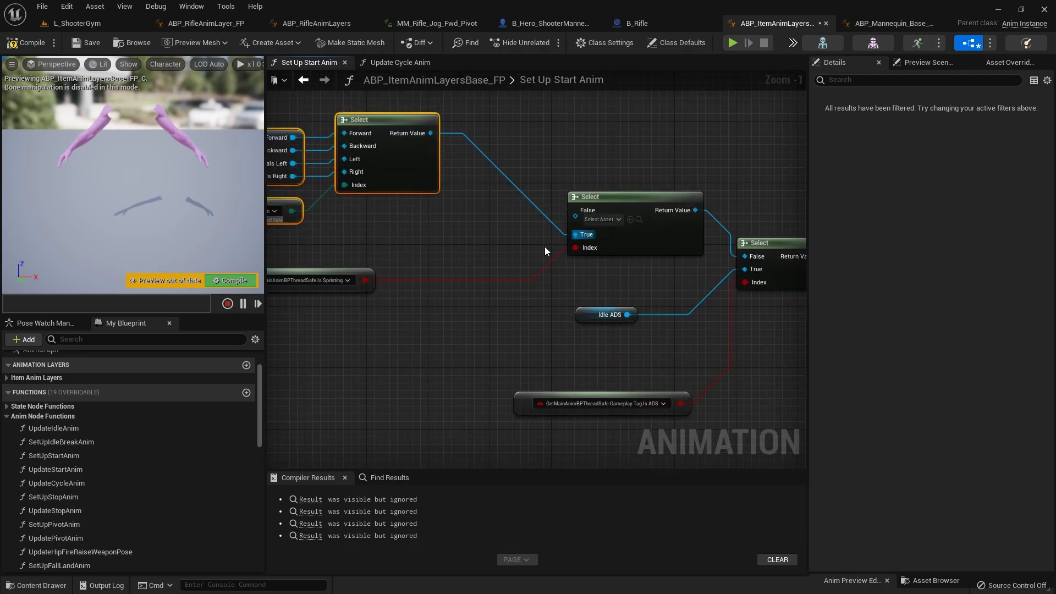
Step: Arrange the Jog Start Cardinals nodes and their Select above the Is Sprinting node, leaving room for the walk nodes
scroll(520, 292, down, 3)
right_drag(499, 352, 473, 292)
scroll(472, 292, up, 3)
scroll(455, 328, down, 1)
scroll(451, 331, down, 1)
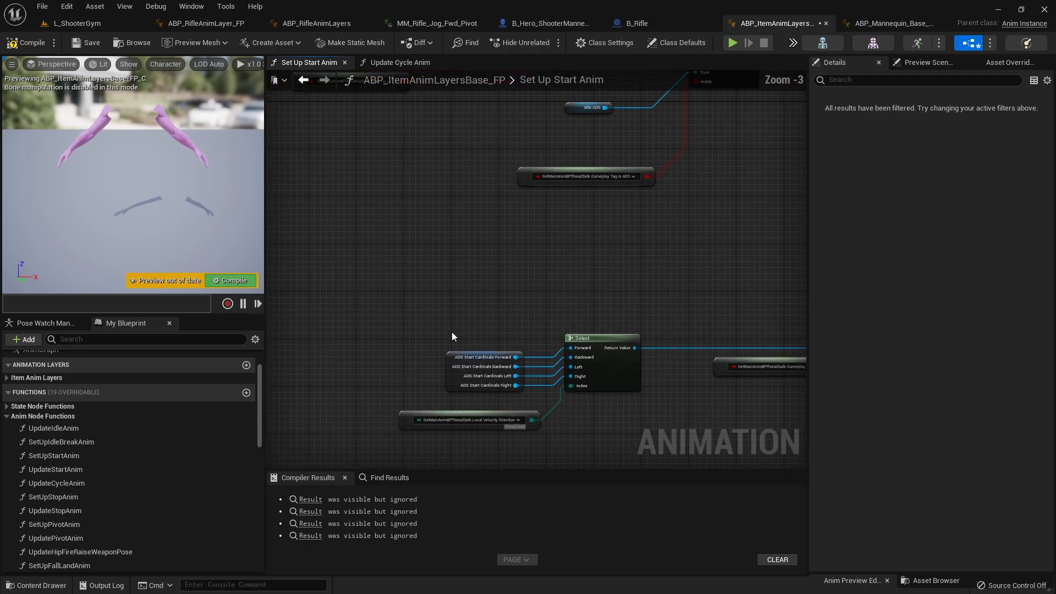
right_drag(654, 397, 713, 593)
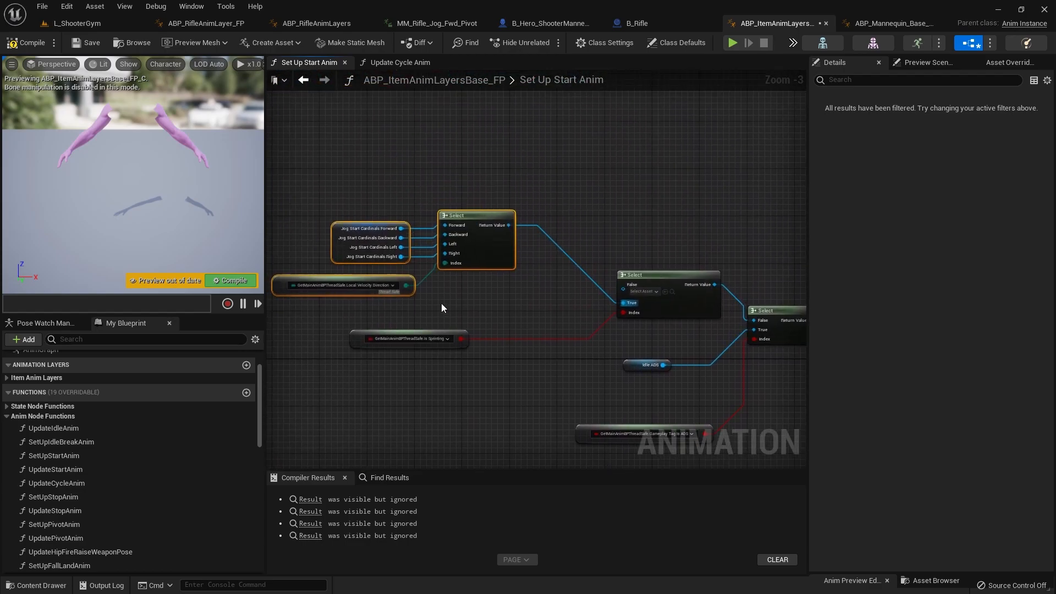
drag(302, 189, 486, 233)
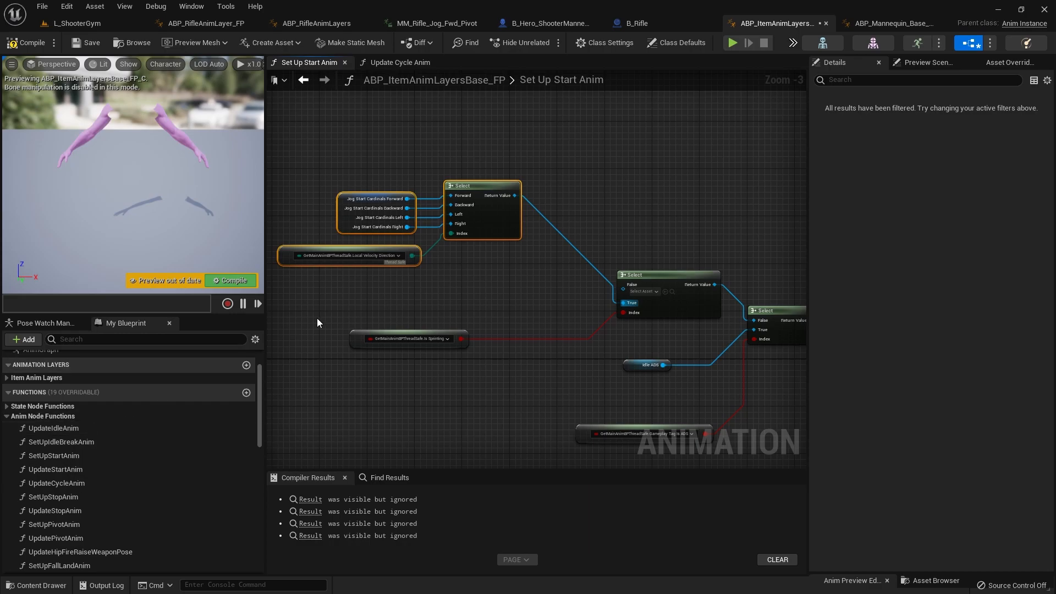
Step: Add a getter for the Walk_Cardinals variable from Anim Set - Walk above the jog nodes and split its struct pin
click(10, 419)
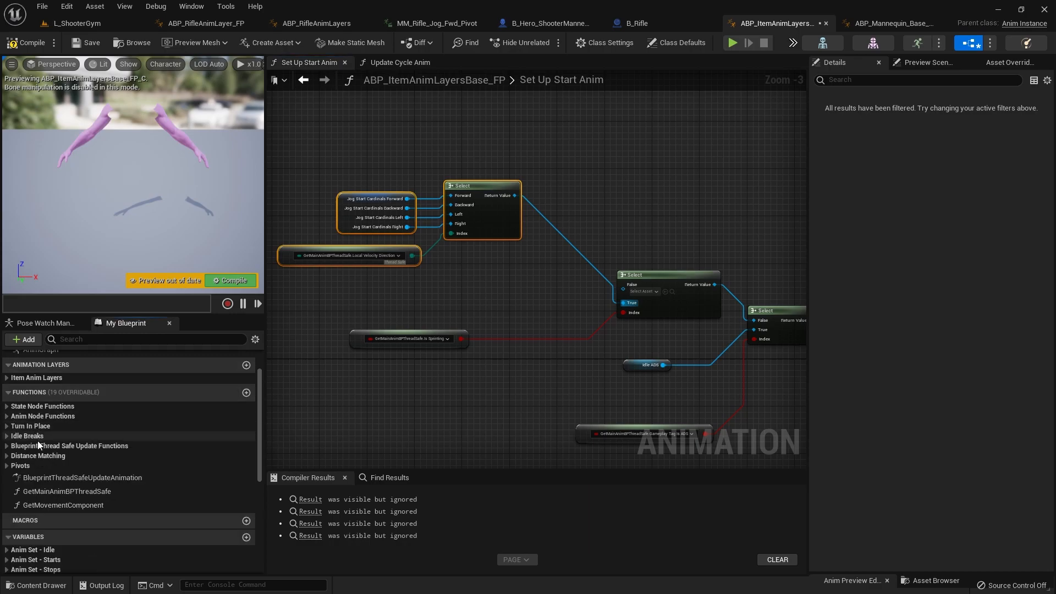
scroll(39, 500, down, 3)
scroll(38, 512, down, 1)
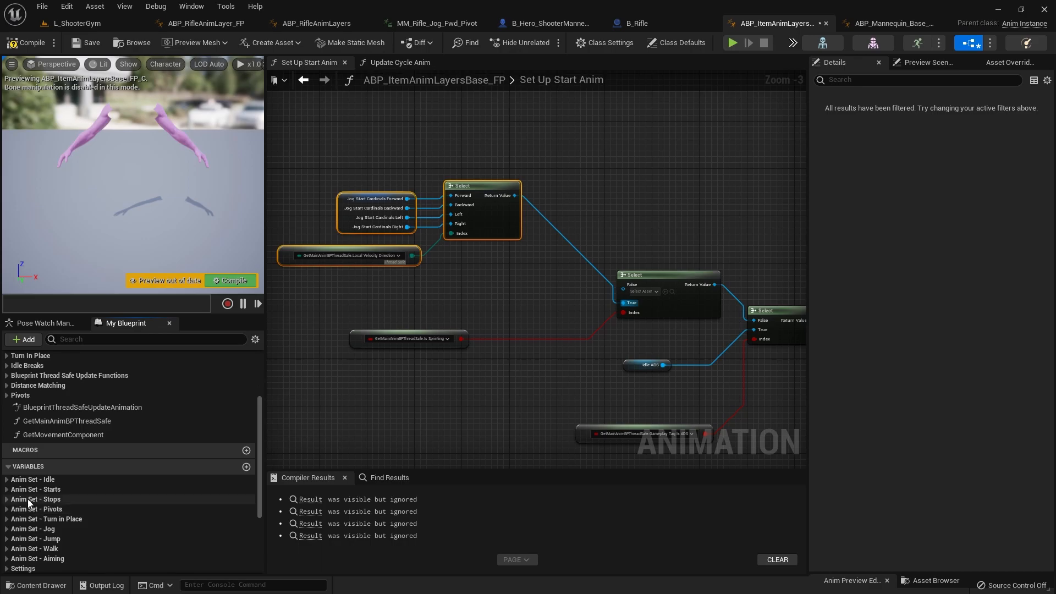
scroll(55, 520, down, 1)
click(31, 530)
scroll(33, 529, down, 2)
ctrl+drag(55, 511, 437, 138)
scroll(477, 135, up, 2)
right_click(477, 136)
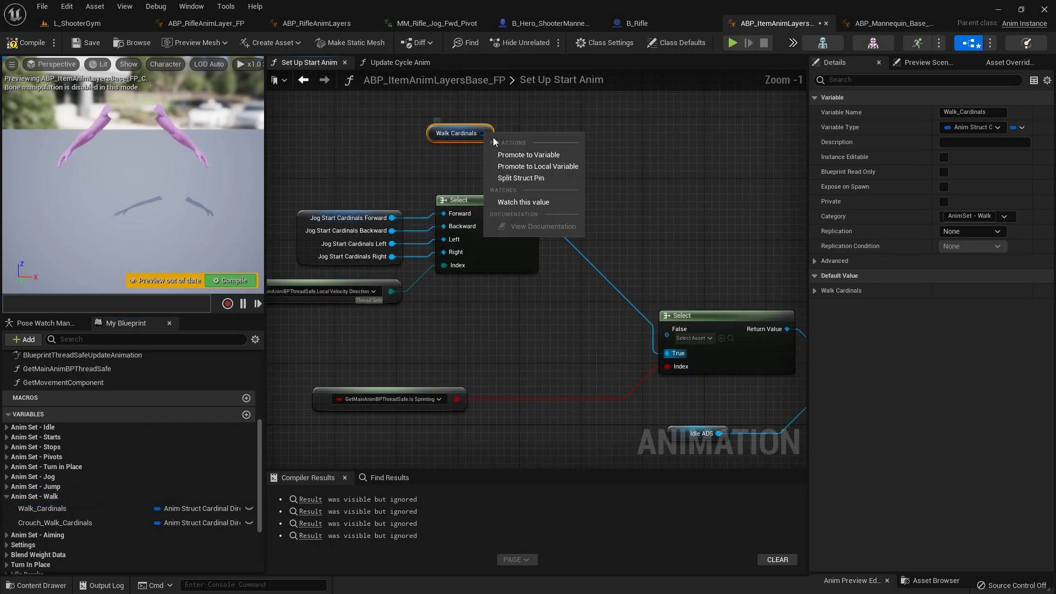
click(519, 176)
drag(445, 156, 391, 126)
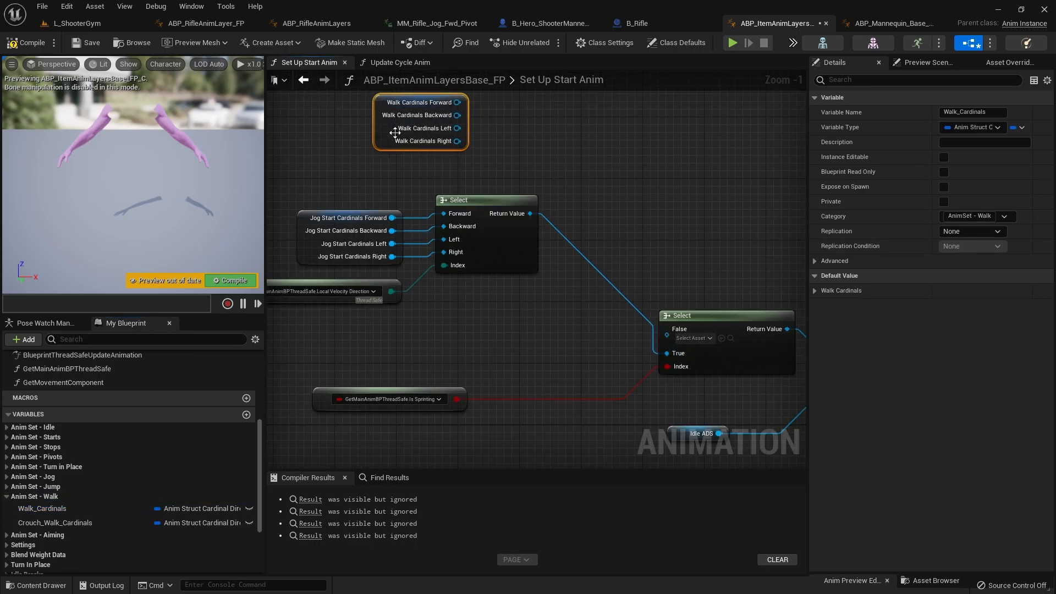
Step: Duplicate the Jog Start Cardinals Select node and place the copy beside the Walk Cardinals getter
click(488, 204)
key(ctrl+c)
key(ctrl+v)
drag(595, 143, 626, 106)
click(584, 118)
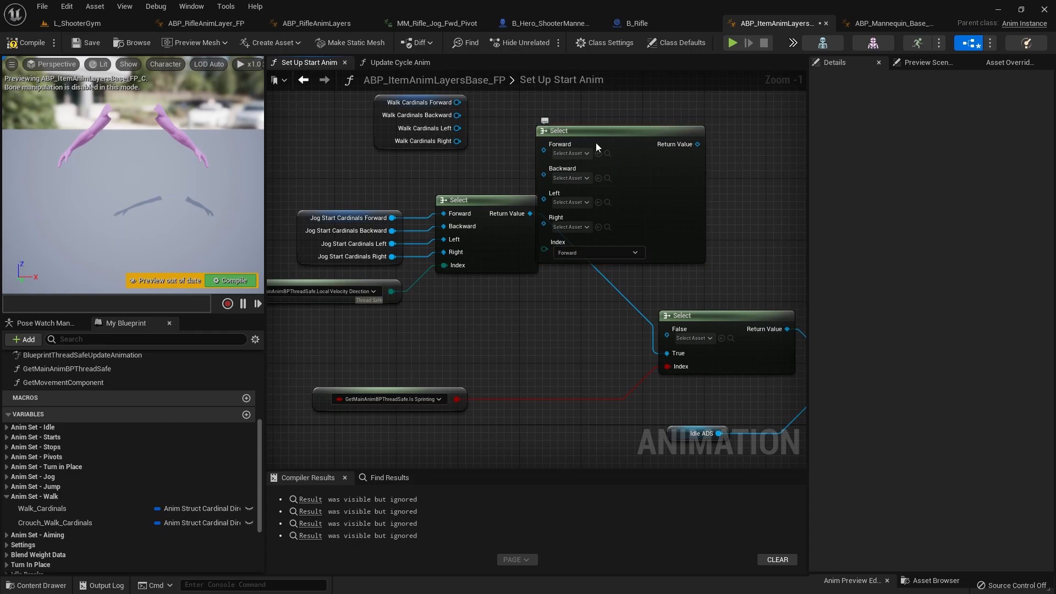
drag(636, 187, 697, 133)
Step: Duplicate the Local Velocity Direction node and connect it to the Index of the copied Select
drag(382, 324, 400, 295)
key(ctrl+c)
key(ctrl+v)
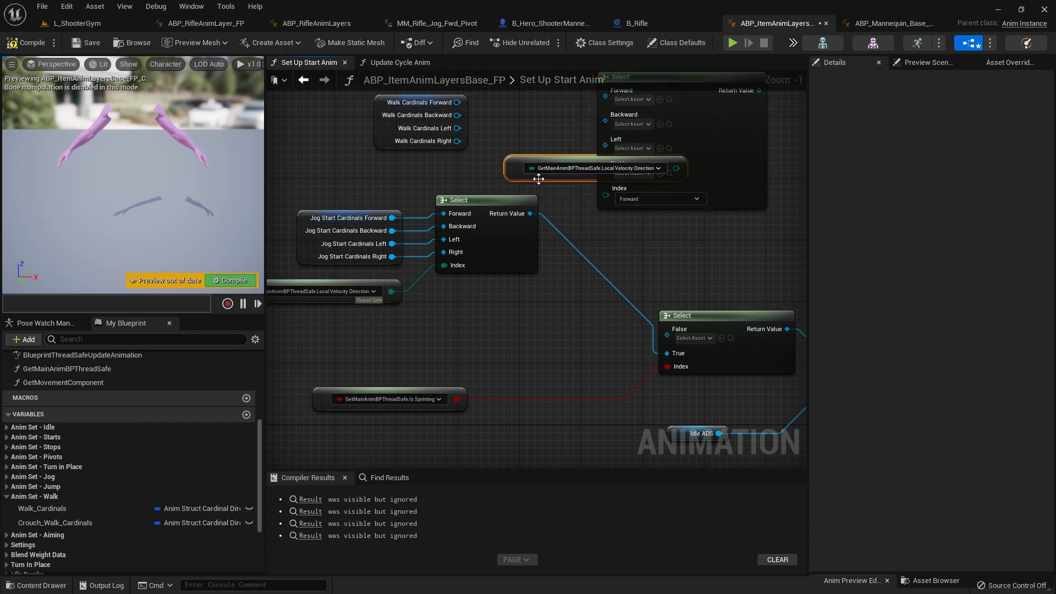
drag(540, 174, 453, 175)
drag(591, 175, 605, 195)
right_drag(660, 203, 604, 292)
drag(646, 259, 692, 243)
Step: Connect Walk Cardinals Forward, Backward, Left and Right to the matching Select inputs and tidy the Local Velocity Direction node beneath
drag(404, 195, 598, 167)
drag(525, 188, 594, 183)
drag(525, 201, 595, 208)
right_drag(562, 269, 538, 234)
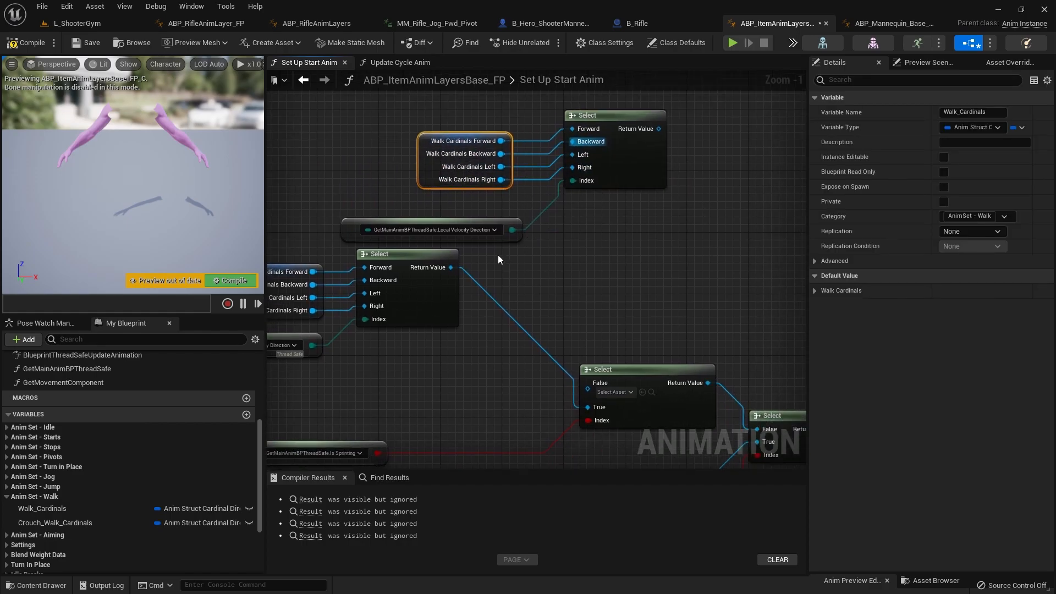
click(504, 233)
drag(504, 233, 459, 210)
Step: Move the walk node group below the Is Sprinting node and connect its Select output to the sprint Select's False input
drag(623, 243, 410, 146)
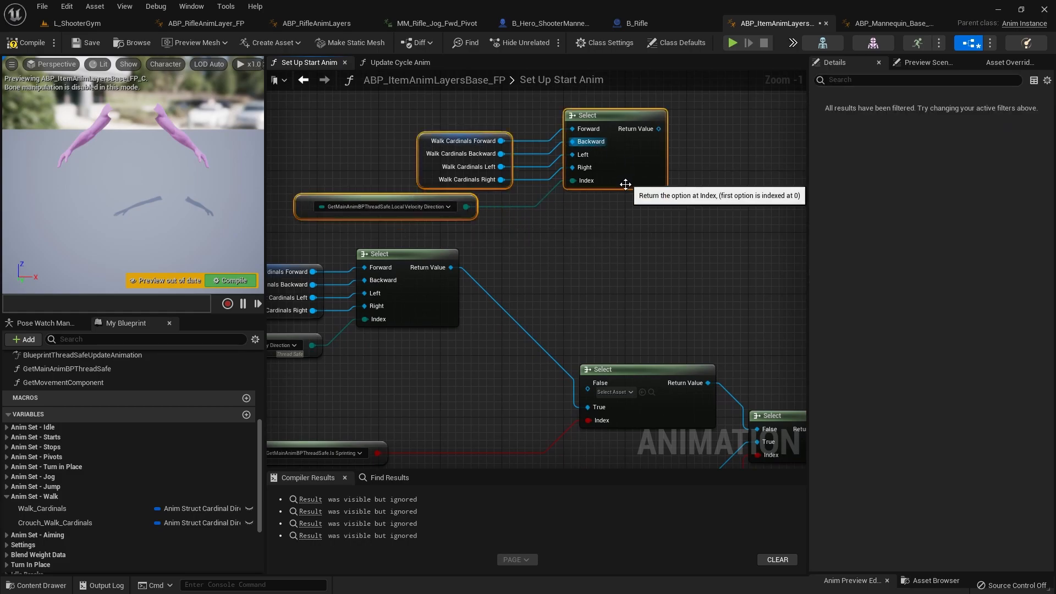
scroll(612, 229, down, 4)
drag(620, 203, 512, 362)
scroll(527, 367, up, 4)
click(532, 338)
drag(517, 323, 700, 200)
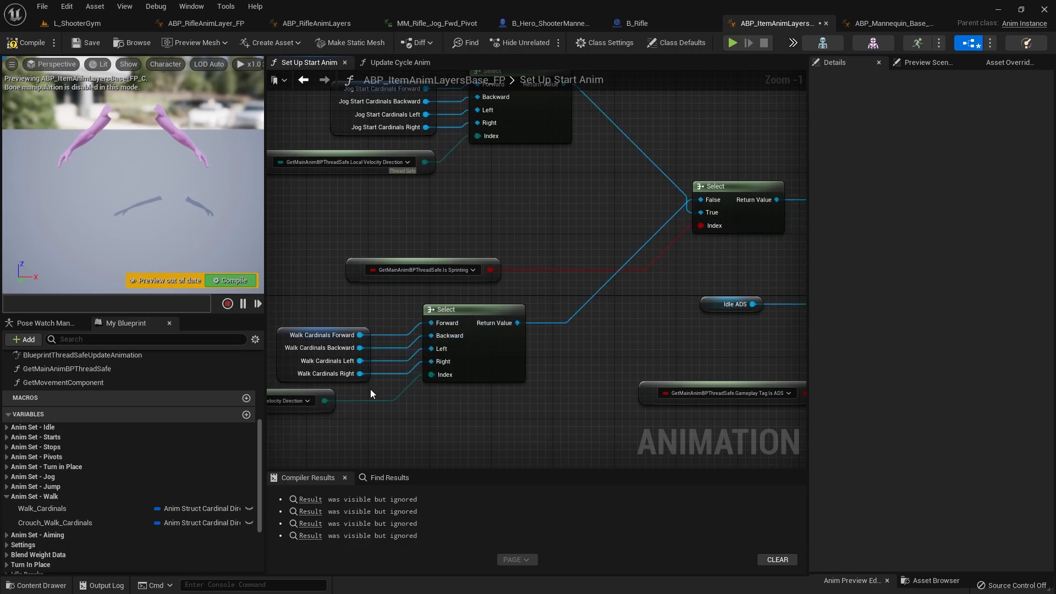
right_drag(368, 387, 451, 368)
drag(578, 400, 333, 309)
click(362, 312)
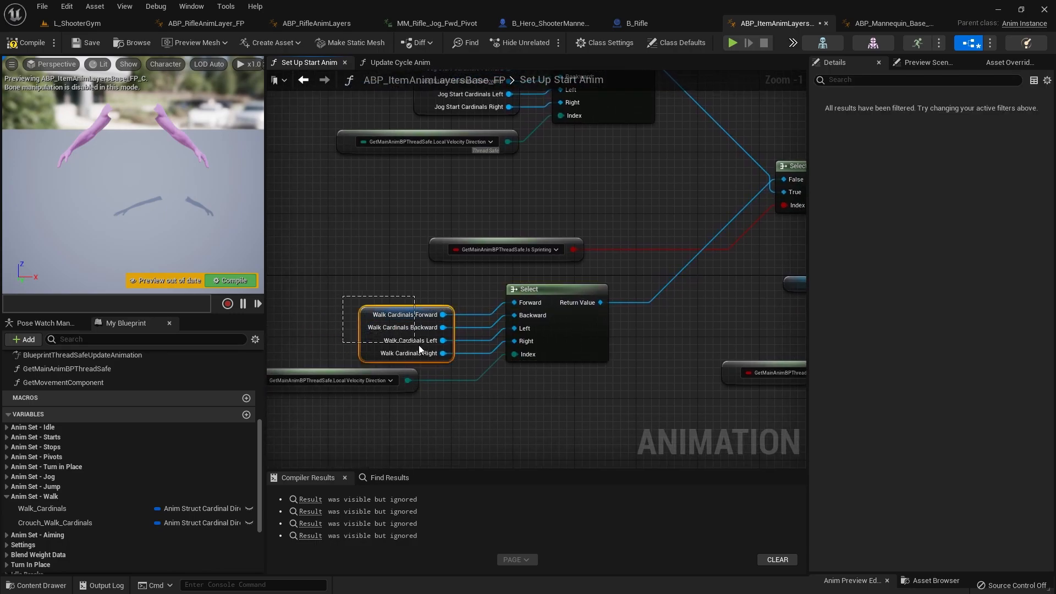
drag(380, 332, 460, 362)
drag(324, 289, 456, 358)
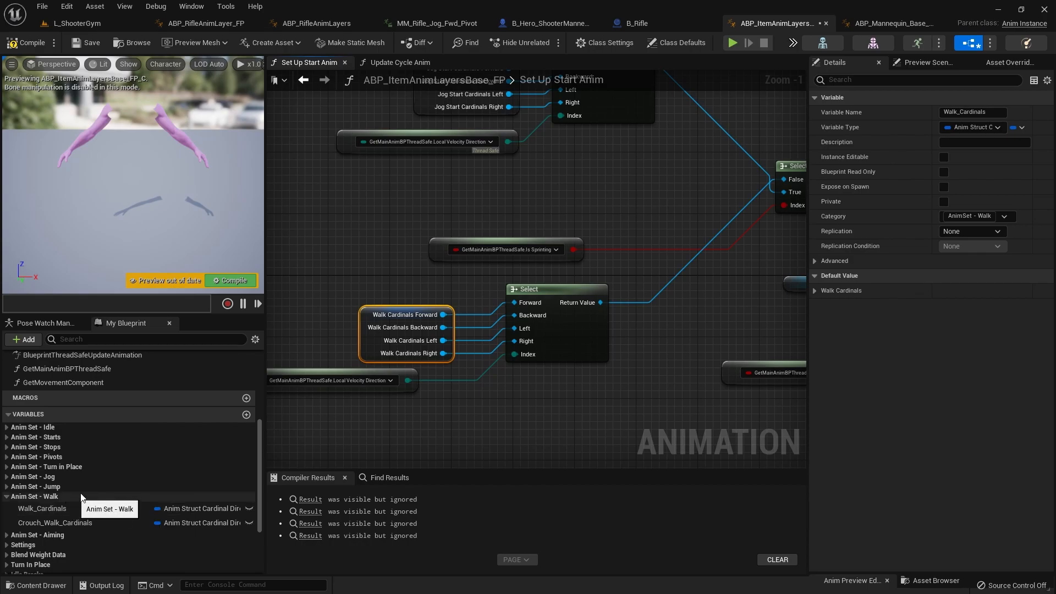
click(392, 408)
right_drag(469, 411, 516, 427)
drag(583, 402, 298, 329)
right_drag(532, 415, 613, 377)
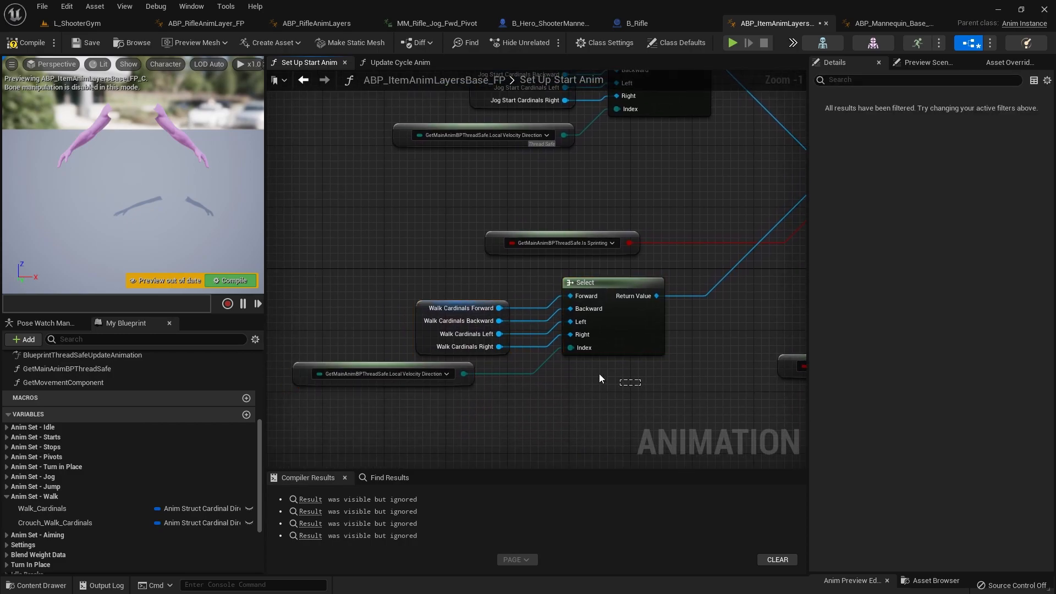
drag(397, 285, 482, 343)
drag(356, 273, 493, 360)
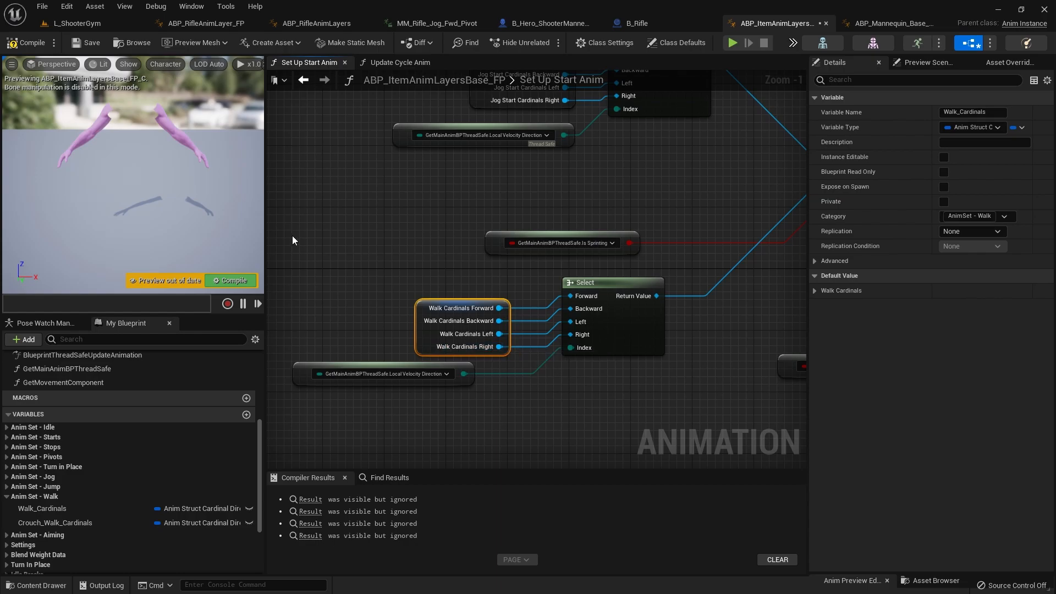
Step: Rearrange the walk nodes closer to the jog nodes and place the Is Sprinting node beneath the walk Select
click(358, 242)
right_drag(504, 282, 436, 303)
right_drag(313, 321, 384, 309)
drag(365, 311, 621, 402)
right_drag(650, 368, 604, 408)
mouse_move(592, 391)
mouse_down()
mouse_move(487, 292)
mouse_move(466, 299)
mouse_move(593, 386)
mouse_up()
drag(455, 290, 515, 423)
scroll(549, 423, down, 2)
right_drag(556, 441, 562, 381)
drag(617, 398, 458, 309)
drag(562, 317, 527, 269)
click(553, 372)
right_drag(596, 362, 411, 394)
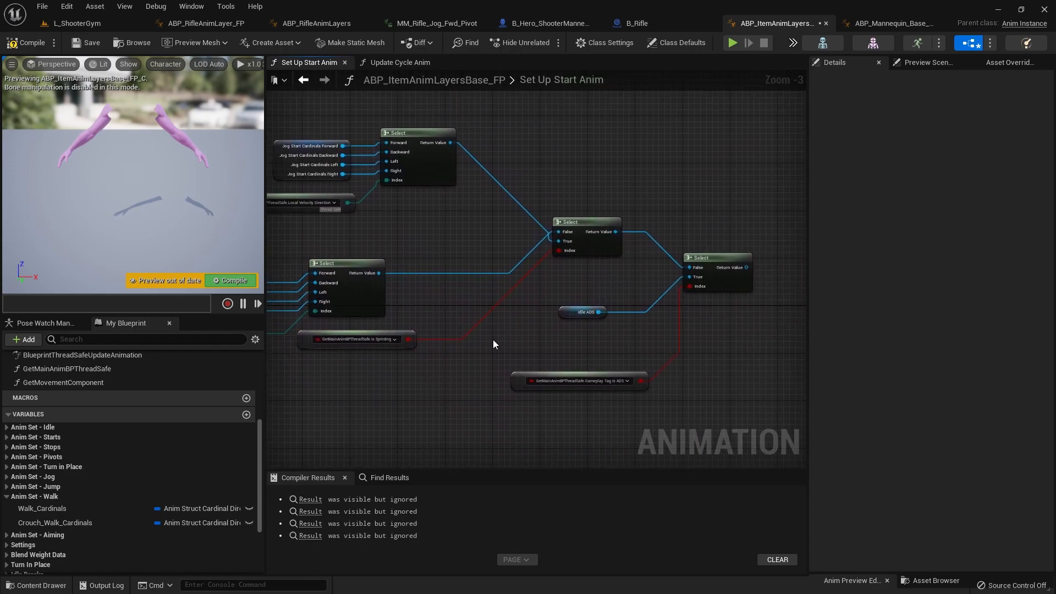
right_drag(493, 340, 554, 336)
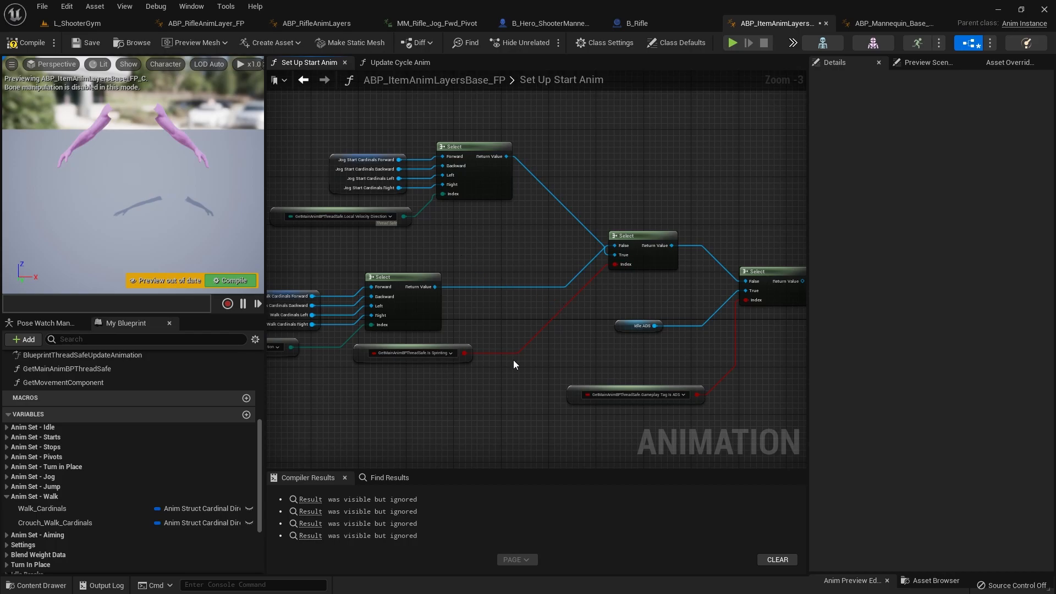
right_drag(500, 361, 453, 344)
right_drag(534, 251, 709, 239)
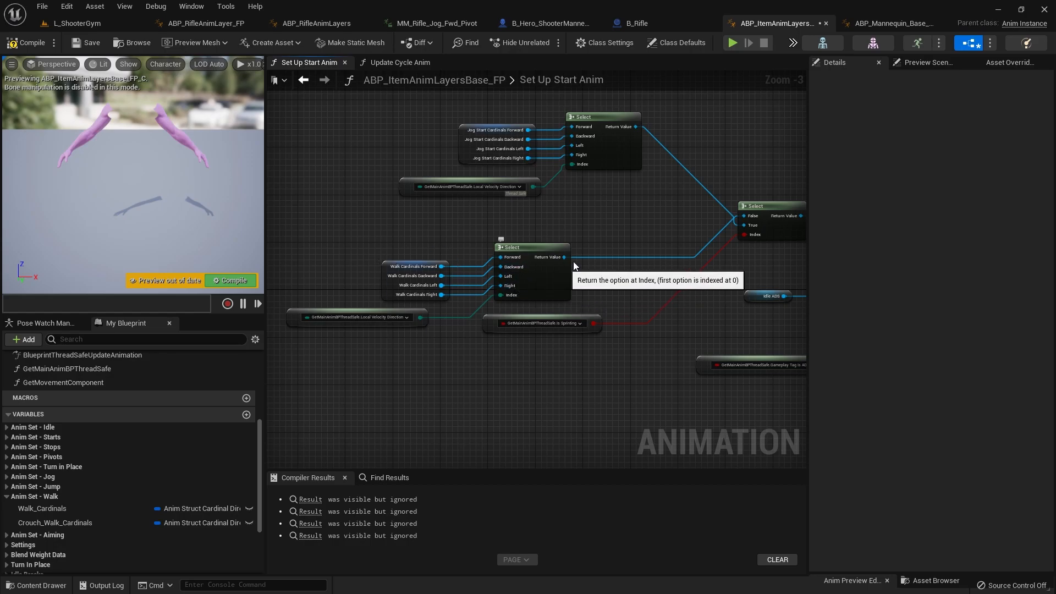
right_drag(583, 252, 404, 240)
right_drag(632, 306, 546, 303)
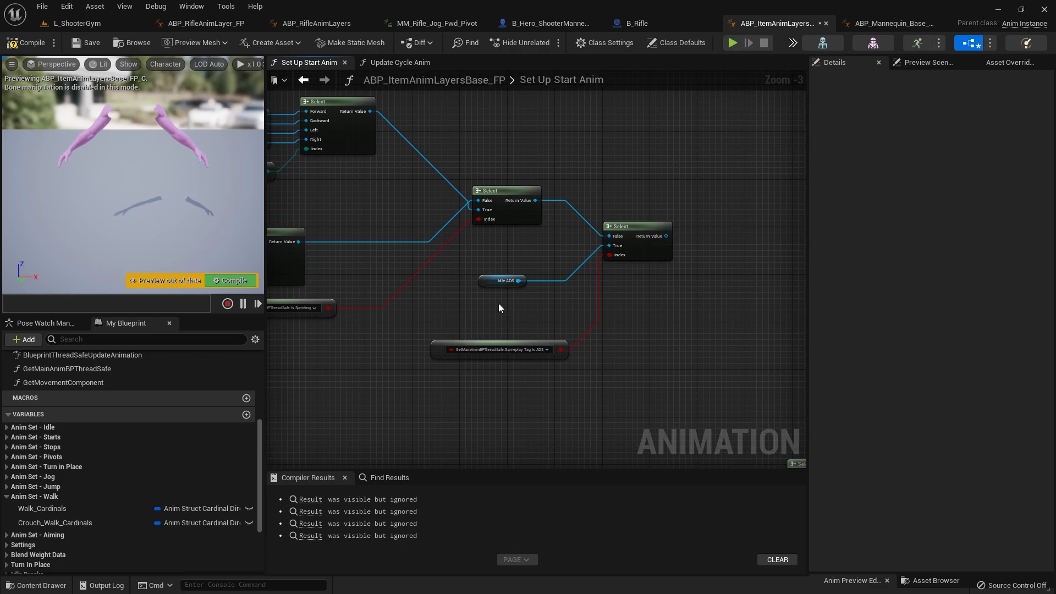
Step: Connect the ADS Start Cardinals Select output to the True input of the pasted ADS Select and delete the Idle ADS node
right_drag(643, 268, 547, 201)
scroll(503, 228, down, 1)
scroll(504, 225, up, 1)
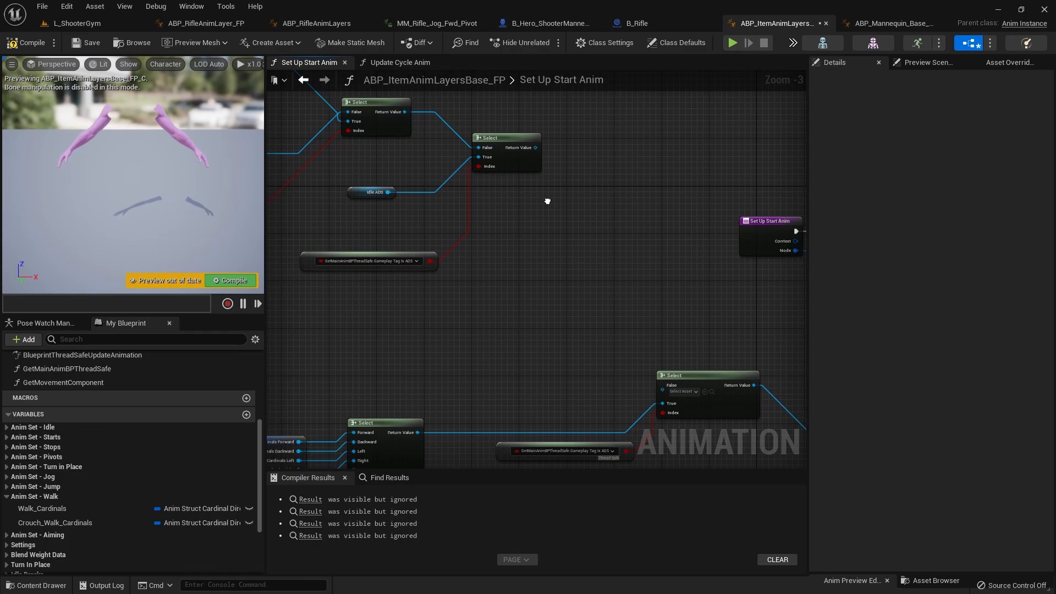
drag(525, 164, 537, 246)
right_drag(627, 358, 672, 329)
drag(396, 165, 379, 199)
right_drag(464, 412, 464, 348)
drag(463, 339, 539, 148)
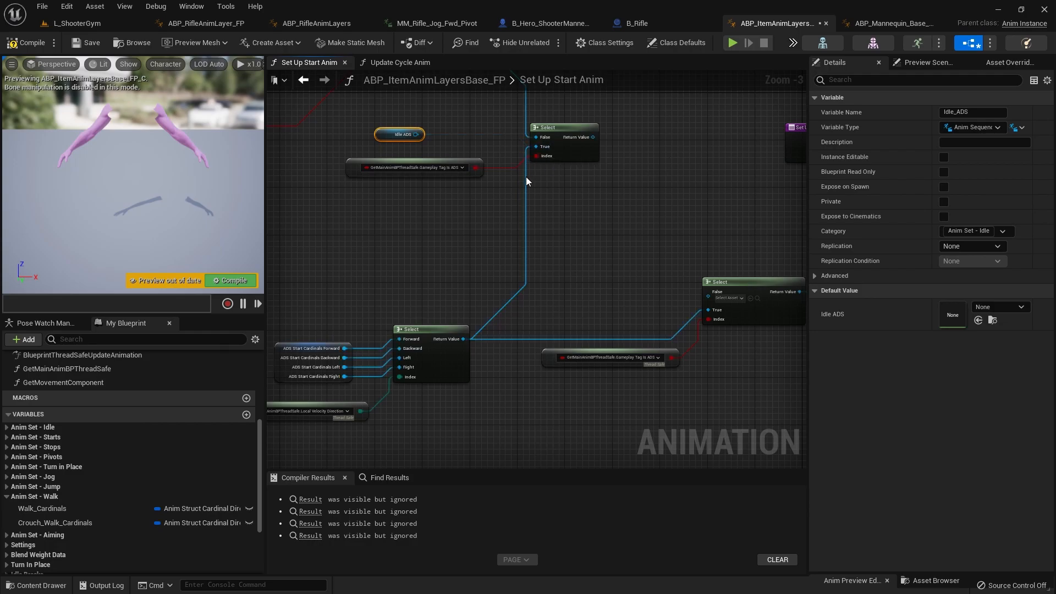
key(Delete)
Step: Transfer the old ADS Select's output link to the pasted ADS Select, and delete the old Select with its Gameplay Tag node
right_drag(516, 255, 380, 330)
drag(457, 212, 542, 238)
click(483, 243)
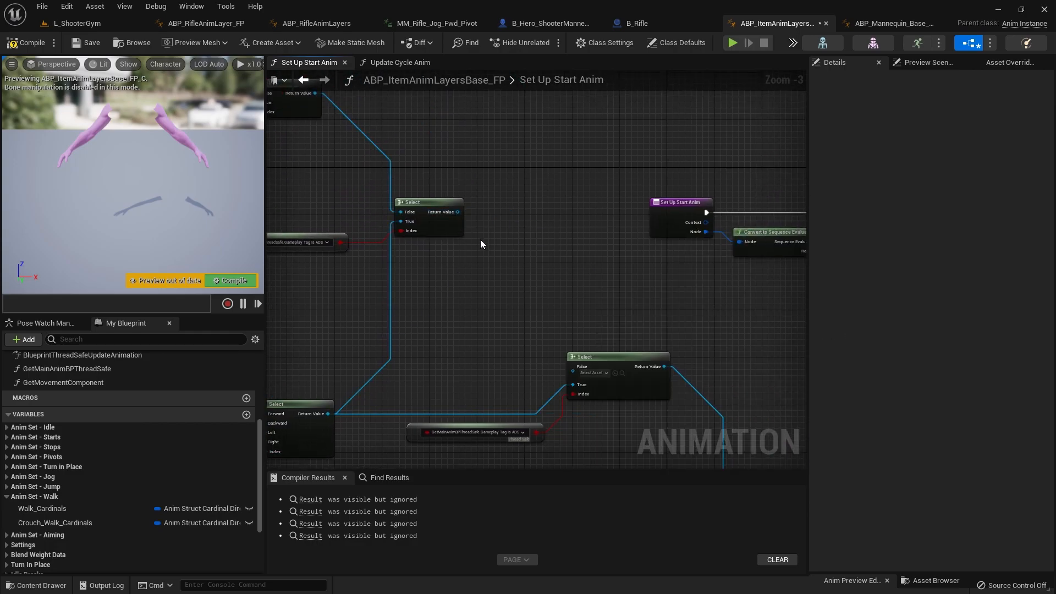
ctrl+drag(664, 368, 458, 214)
right_drag(457, 289, 522, 152)
drag(693, 327, 571, 226)
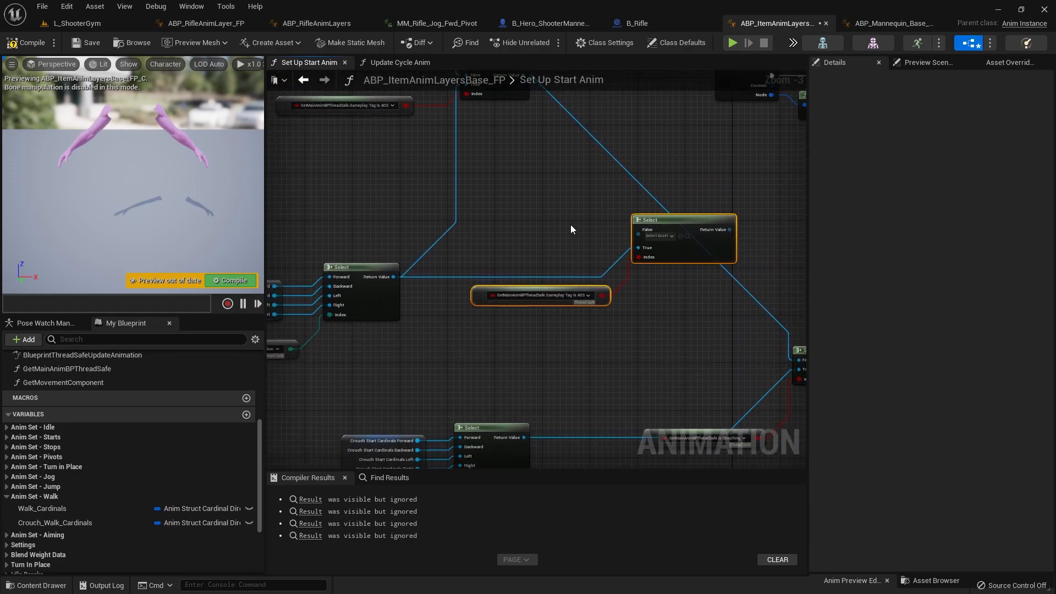
click(571, 229)
Step: Move the jog, walk and ADS node groups together closer to the crouch start nodes
scroll(570, 229, down, 3)
drag(598, 324, 364, 124)
drag(605, 324, 391, 122)
drag(487, 144, 475, 153)
click(413, 330)
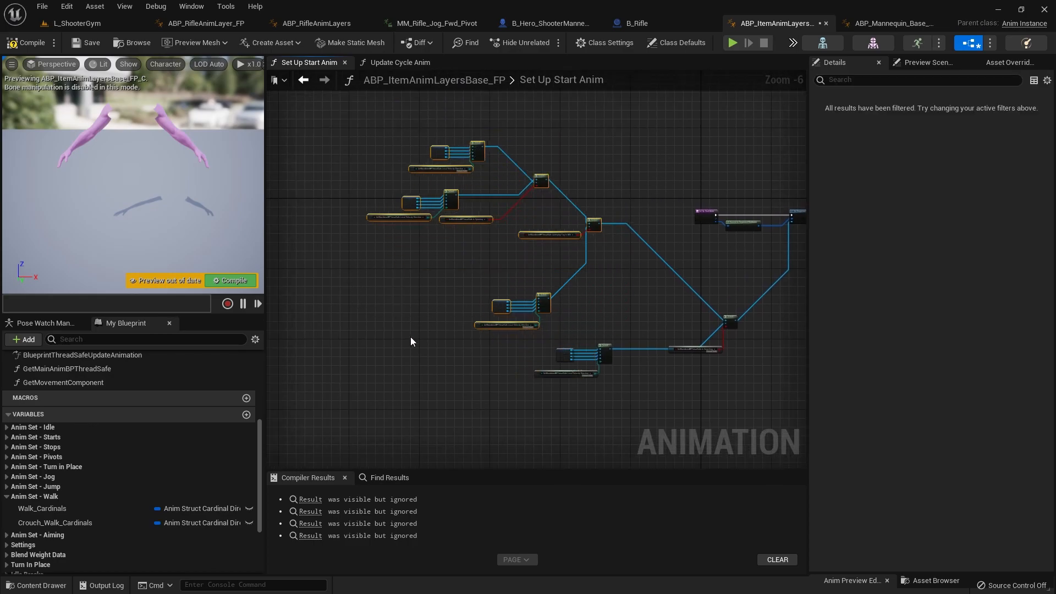
Step: Expand the Anim Node Functions category to list the stop and pivot animation functions
scroll(36, 390, up, 5)
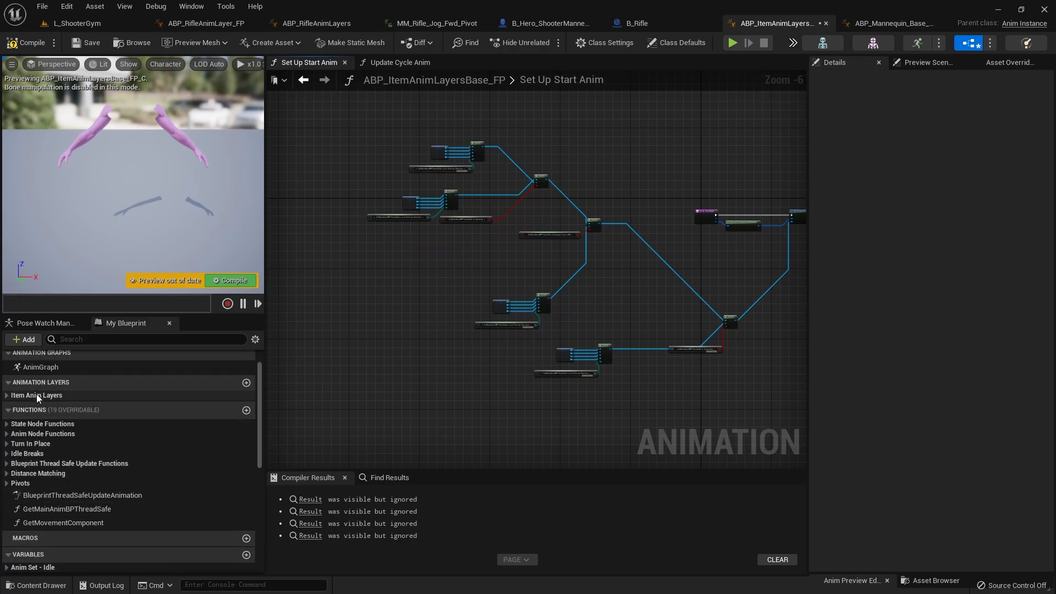
click(7, 468)
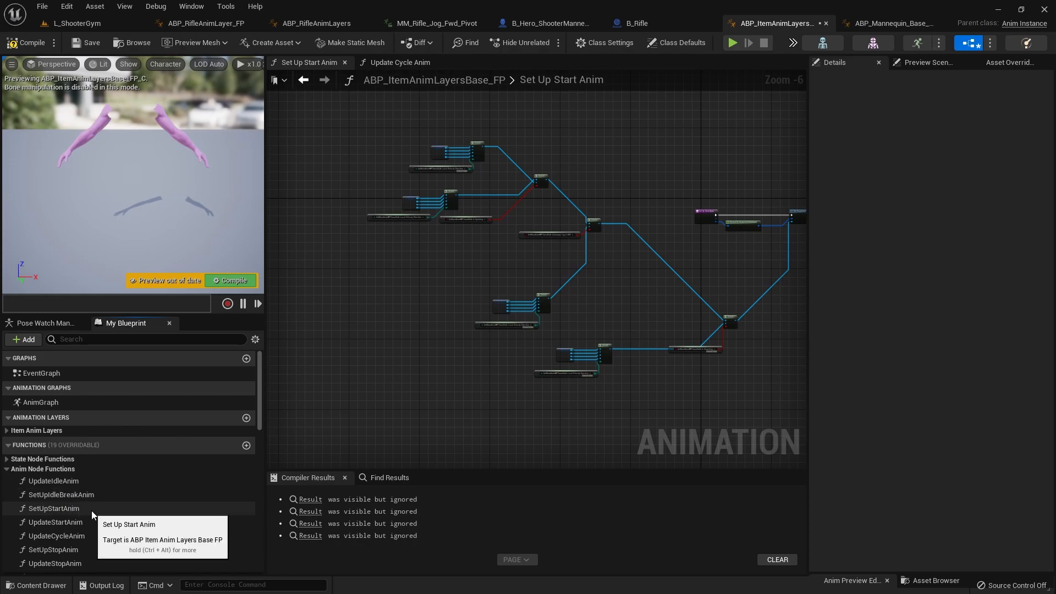
scroll(105, 517, down, 2)
scroll(98, 517, down, 1)
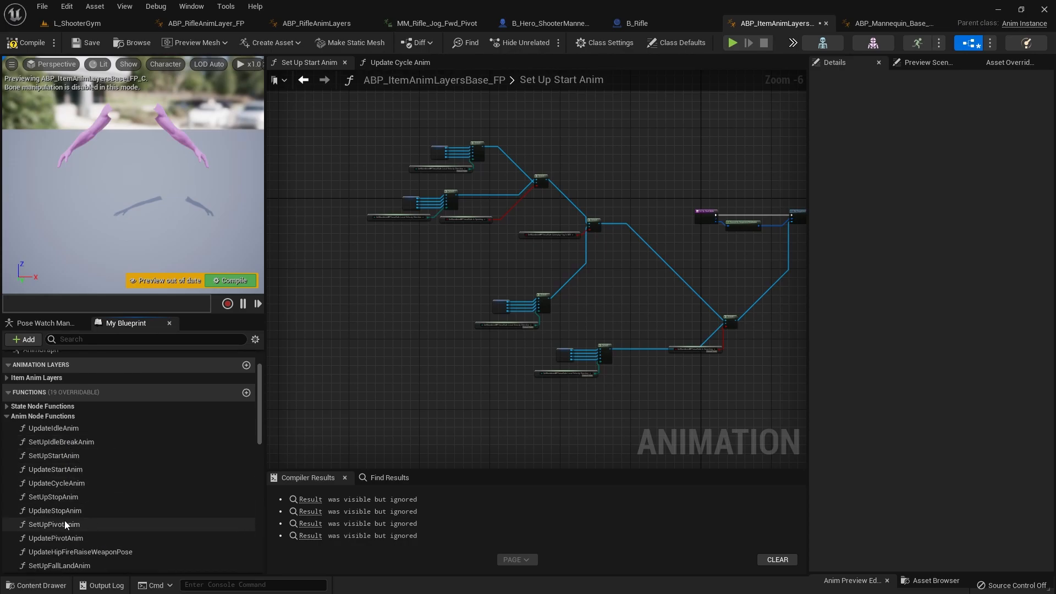
Step: Copy the sprint Select node together with its Is Sprinting property node from the Set Up Start Anim graph
mouse_move(501, 291)
mouse_down()
mouse_move(540, 329)
mouse_move(496, 279)
mouse_up()
click(551, 319)
scroll(497, 209, up, 5)
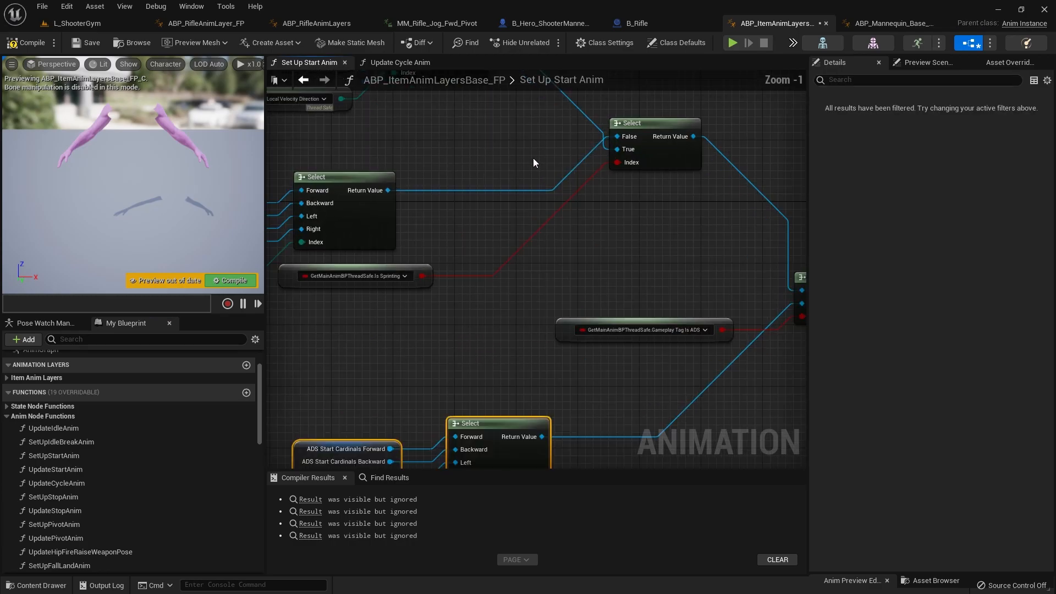
right_drag(528, 199, 638, 303)
scroll(638, 304, down, 1)
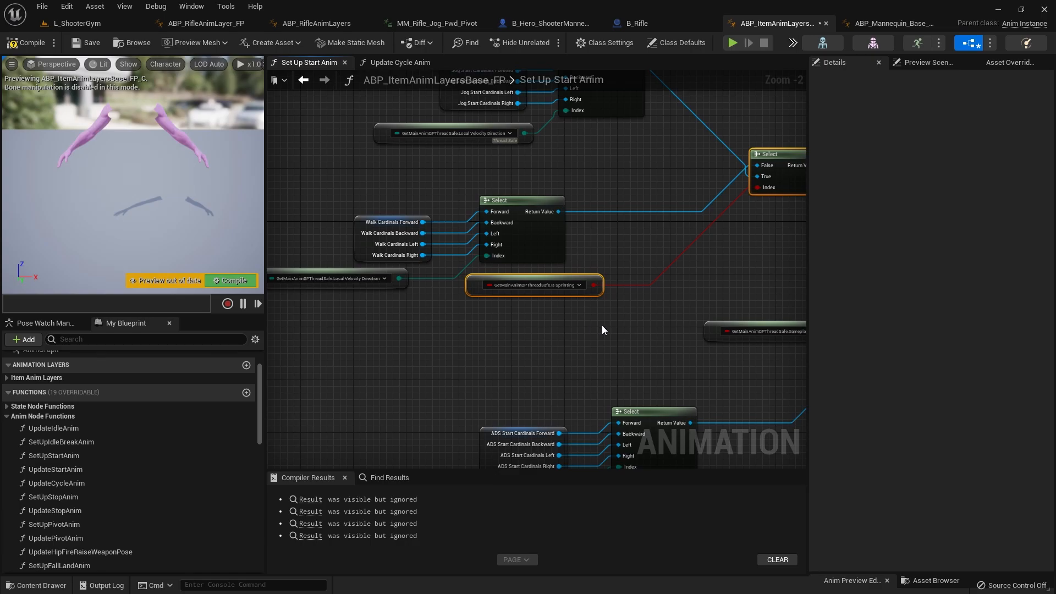
right_drag(601, 325, 379, 303)
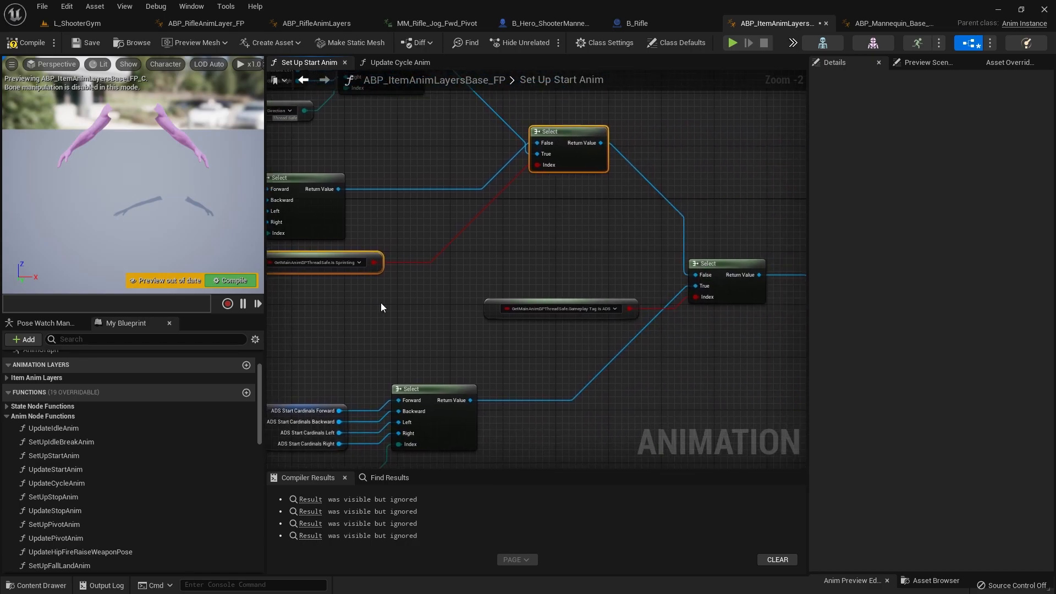
right_drag(568, 293, 616, 202)
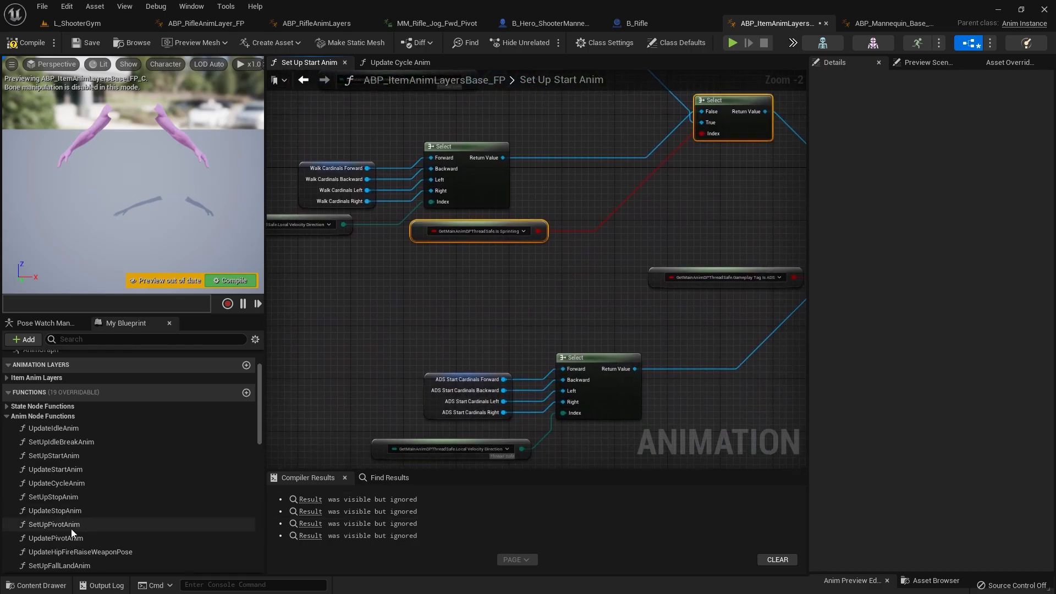
Step: Open the SetUpPivotAnim function and examine how its pivot sequence is chosen
double_click(55, 525)
right_drag(343, 421, 401, 431)
scroll(521, 276, up, 5)
scroll(566, 274, up, 2)
scroll(573, 277, down, 2)
right_drag(576, 280, 439, 324)
Step: Open the UpdatePivotAnim function and look through its graph for places where pivot animations are selected
click(80, 540)
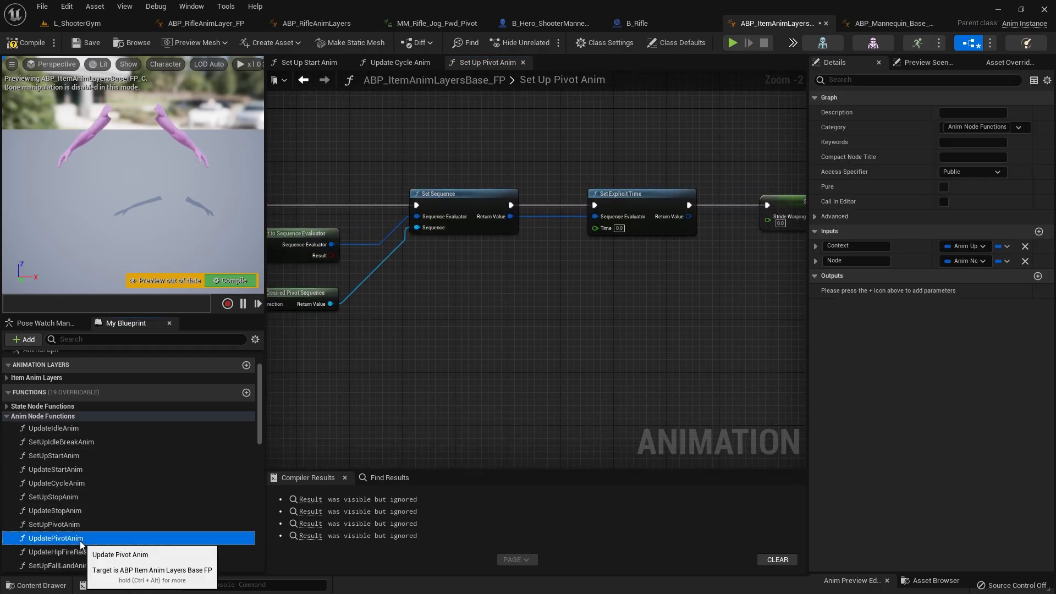
double_click(80, 540)
scroll(584, 246, up, 3)
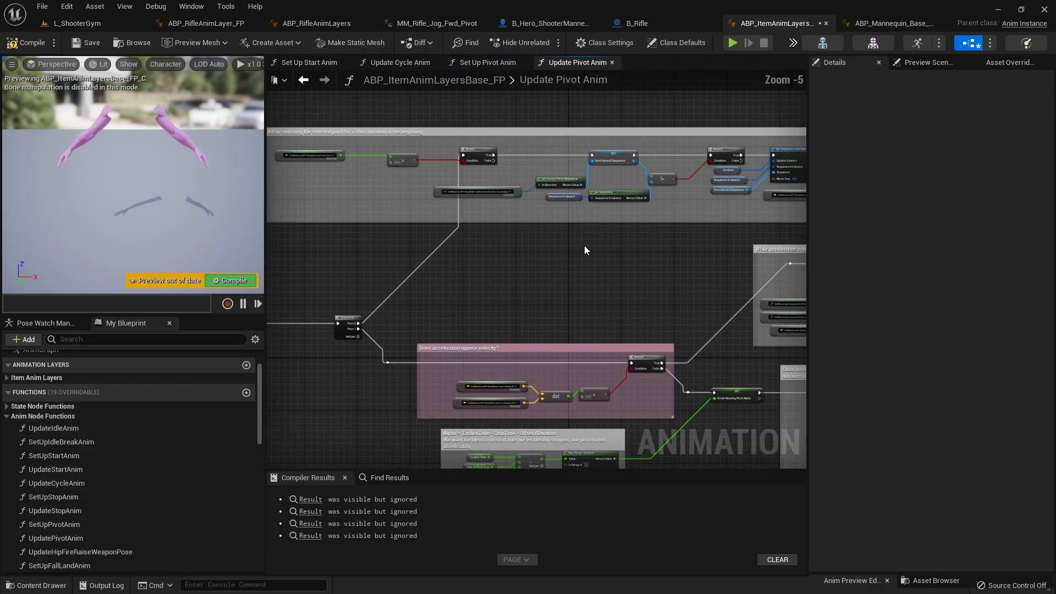
right_drag(658, 208, 438, 324)
scroll(578, 268, up, 3)
scroll(466, 346, down, 6)
right_drag(529, 456, 499, 286)
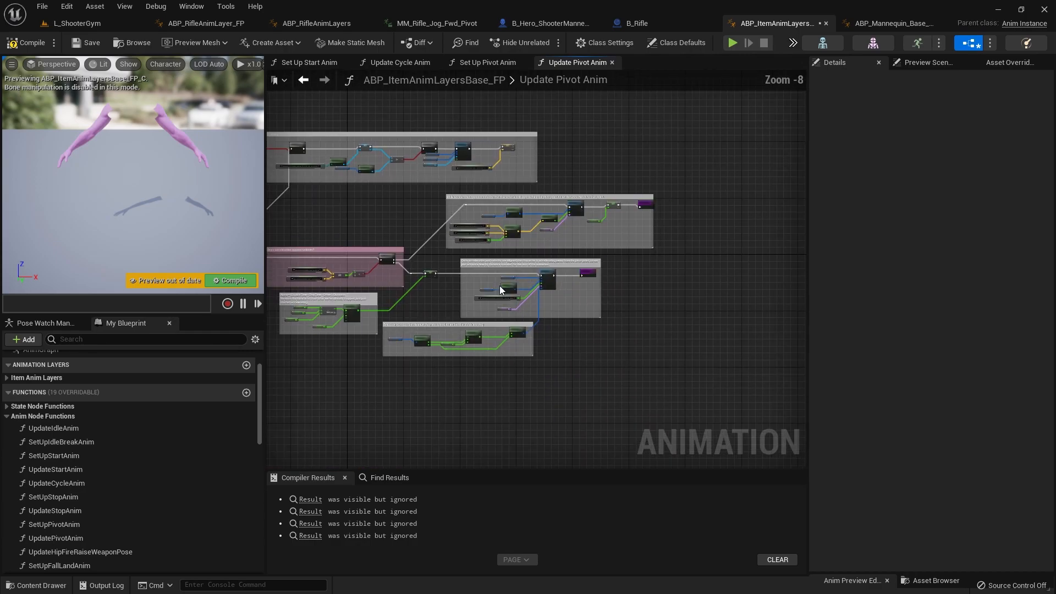
scroll(548, 280, up, 8)
scroll(597, 285, down, 6)
right_drag(575, 303, 782, 213)
scroll(97, 540, down, 1)
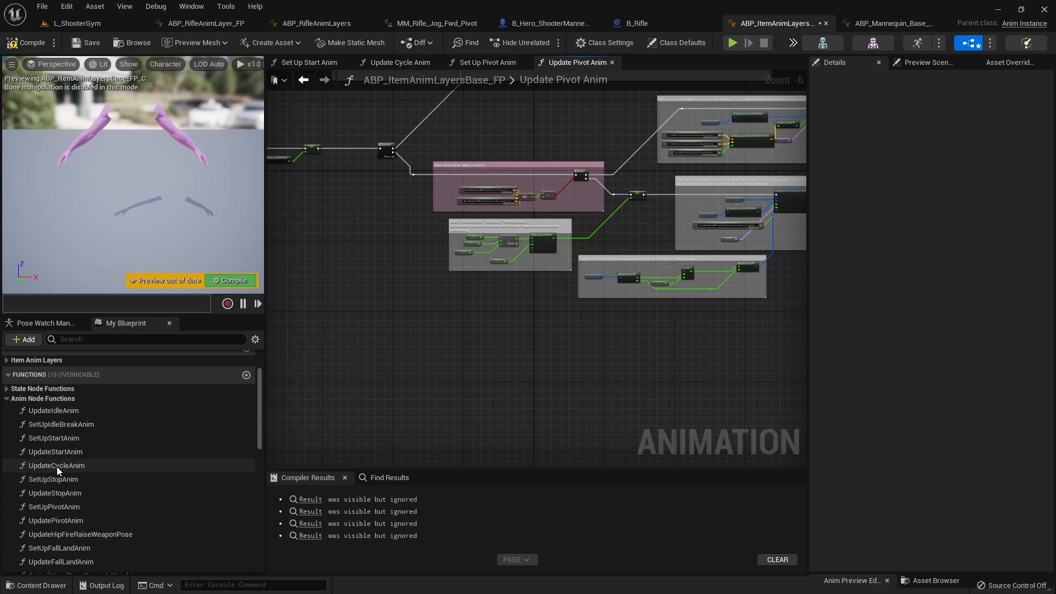
Step: Open the SetUpStopAnim function and paste the sprint Select with its Is Sprinting node above the jog stop nodes
double_click(57, 482)
right_drag(286, 233, 458, 179)
scroll(493, 222, up, 3)
right_drag(402, 154, 399, 274)
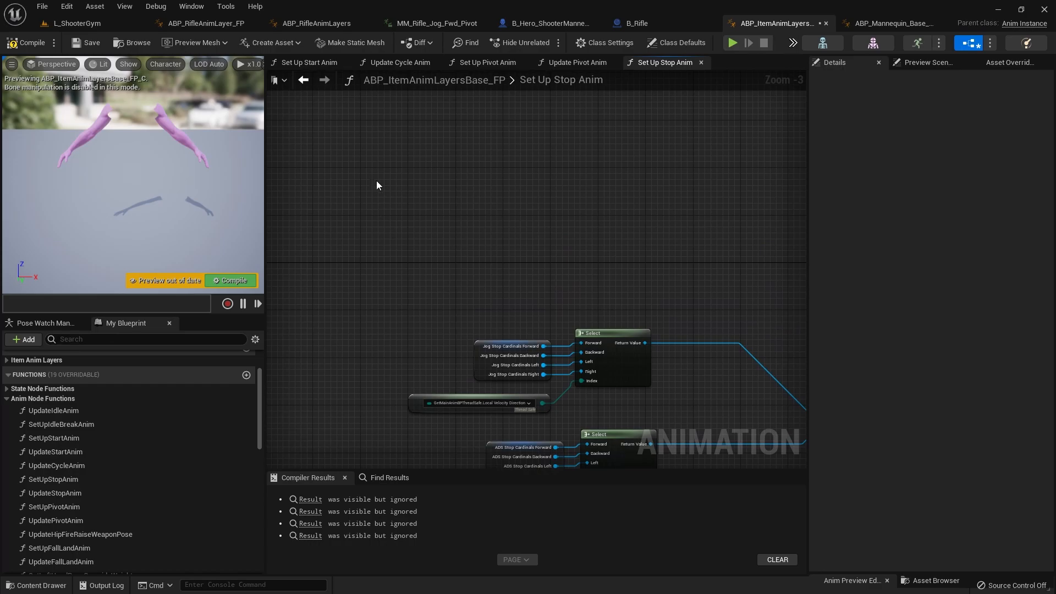
key(ctrl+v)
drag(586, 182, 642, 230)
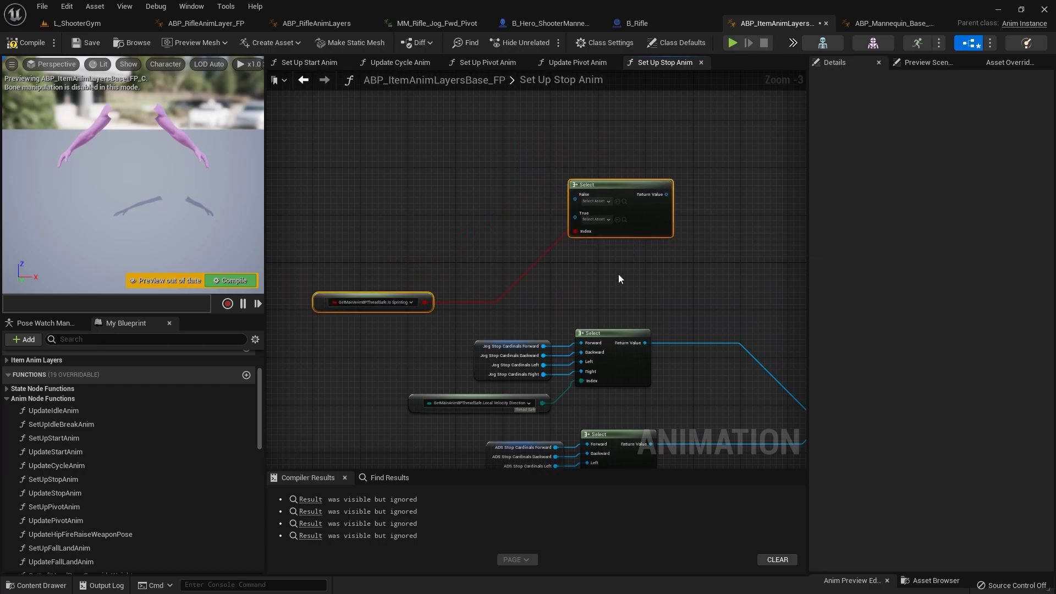
click(620, 279)
right_drag(622, 306, 554, 230)
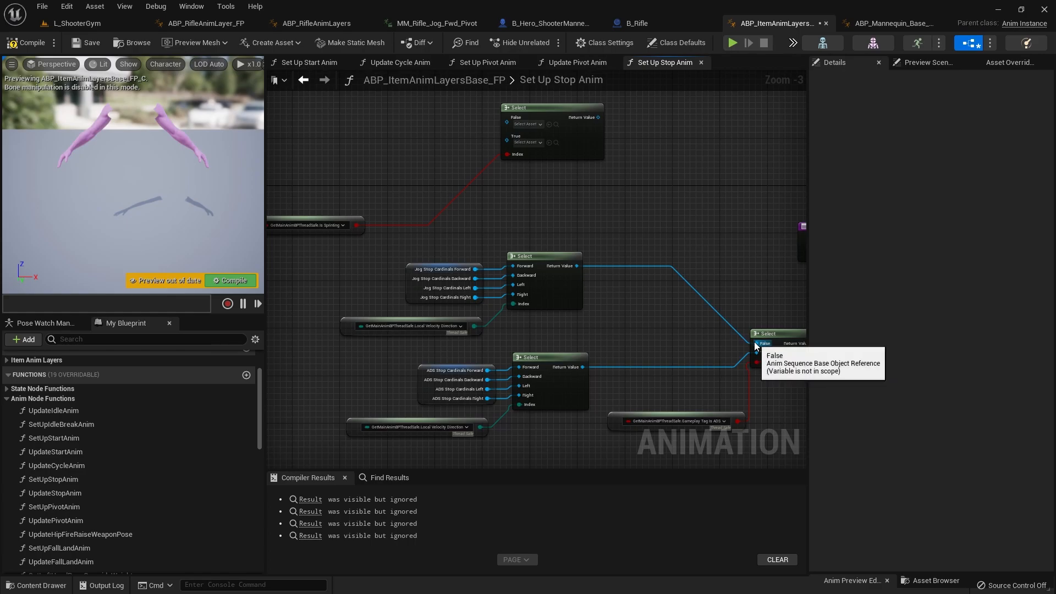
Step: Transfer the Jog Stop Cardinals link from the ADS Select's False input to the sprint Select's True input, and arrange the jog stop nodes beside it
ctrl+drag(756, 343, 506, 141)
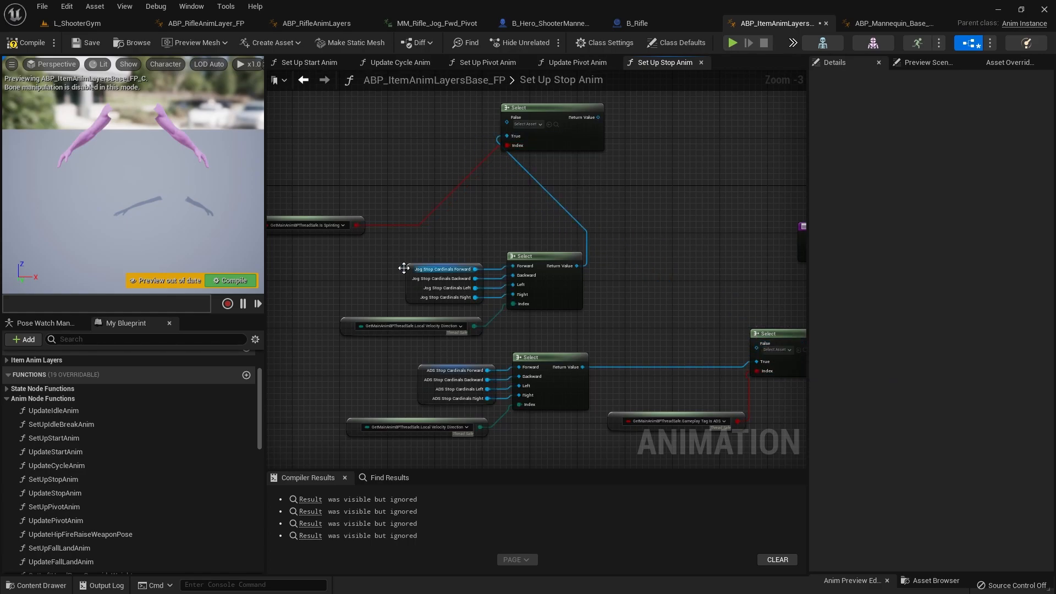
drag(486, 315, 350, 156)
right_drag(406, 203, 469, 266)
drag(403, 246, 349, 223)
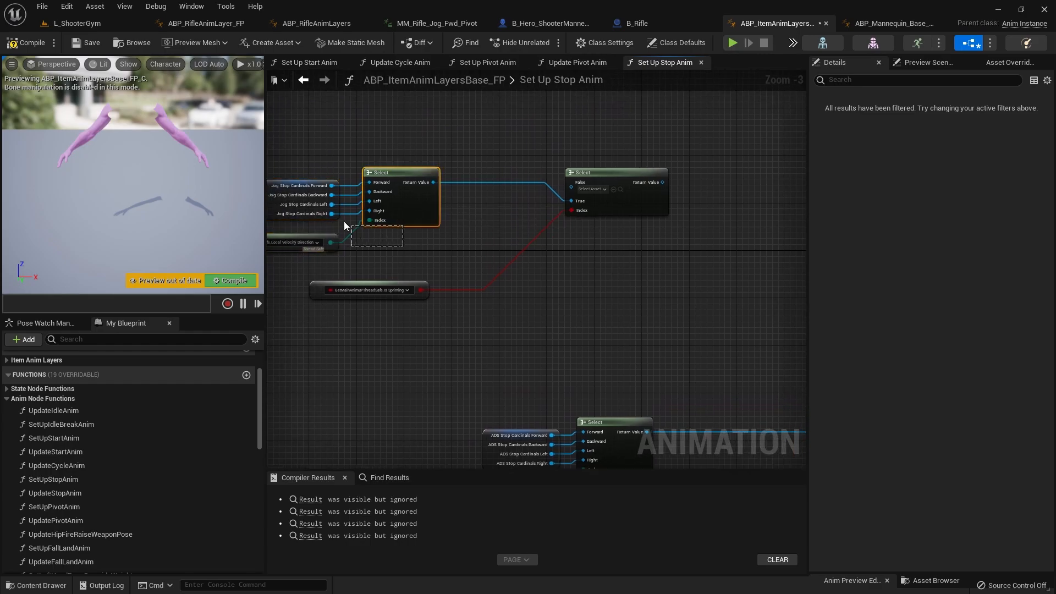
mouse_move(416, 219)
mouse_down()
mouse_move(422, 236)
mouse_move(403, 229)
mouse_up()
right_drag(431, 261, 585, 271)
drag(561, 276, 389, 216)
drag(542, 245, 513, 245)
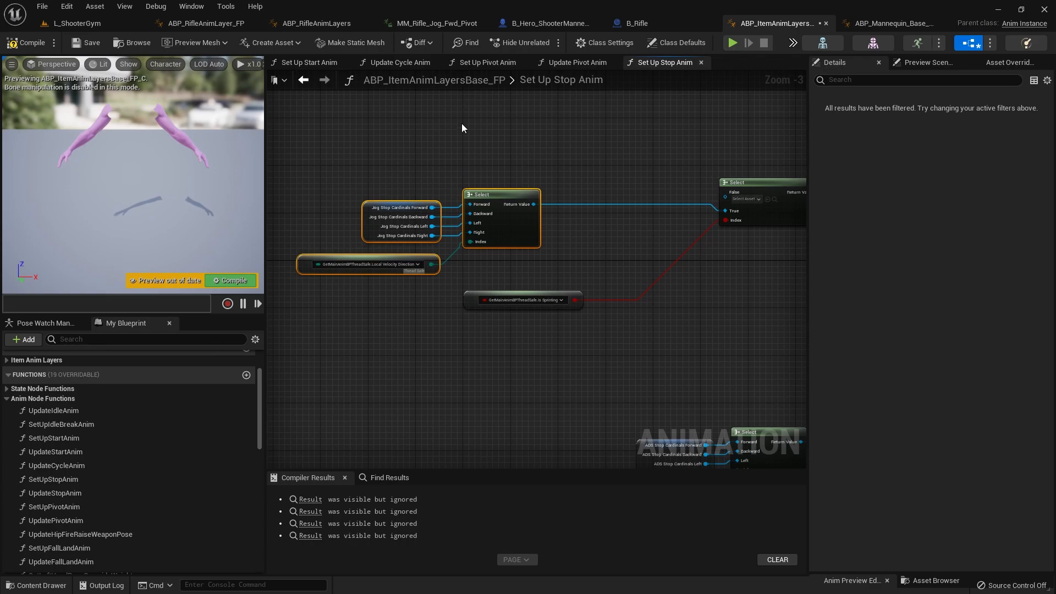
Step: Copy the Walk Cardinals Select group with its Local Velocity Direction node from Set Up Start Anim into Set Up Stop Anim
click(323, 64)
scroll(518, 408, up, 2)
drag(358, 244, 577, 321)
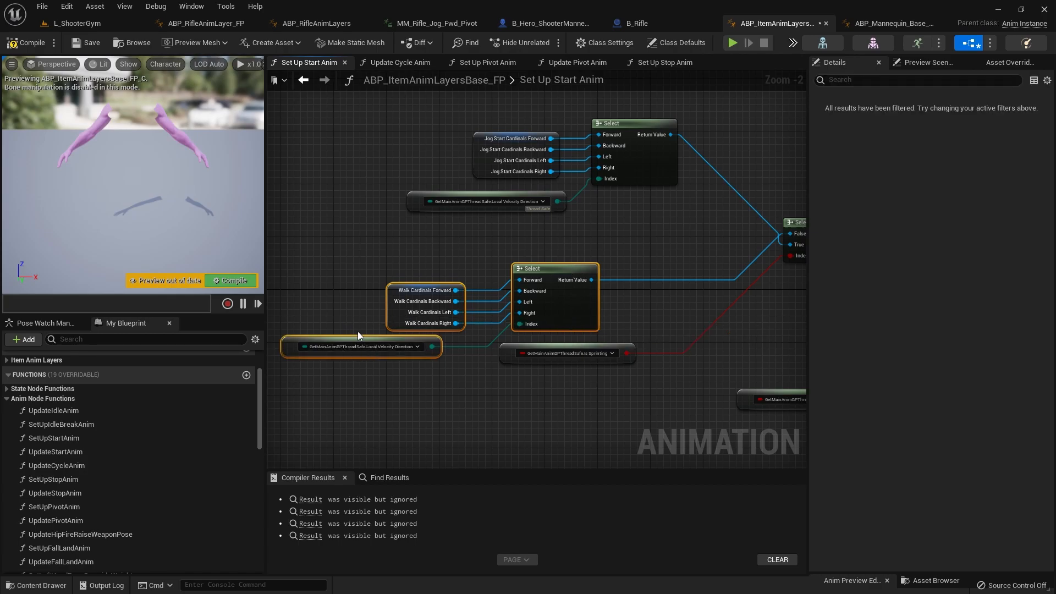
click(663, 64)
right_drag(517, 366, 503, 404)
key(ctrl+v)
Step: Connect the Walk Cardinals Select output to the sprint Select's False input and rearrange the walk and jog stop groups
drag(538, 379, 710, 234)
right_drag(645, 351, 729, 305)
drag(618, 402, 454, 369)
drag(575, 365, 565, 133)
scroll(486, 432, down, 1)
right_drag(486, 432, 360, 426)
right_drag(571, 394, 453, 290)
scroll(505, 330, up, 2)
scroll(521, 358, down, 1)
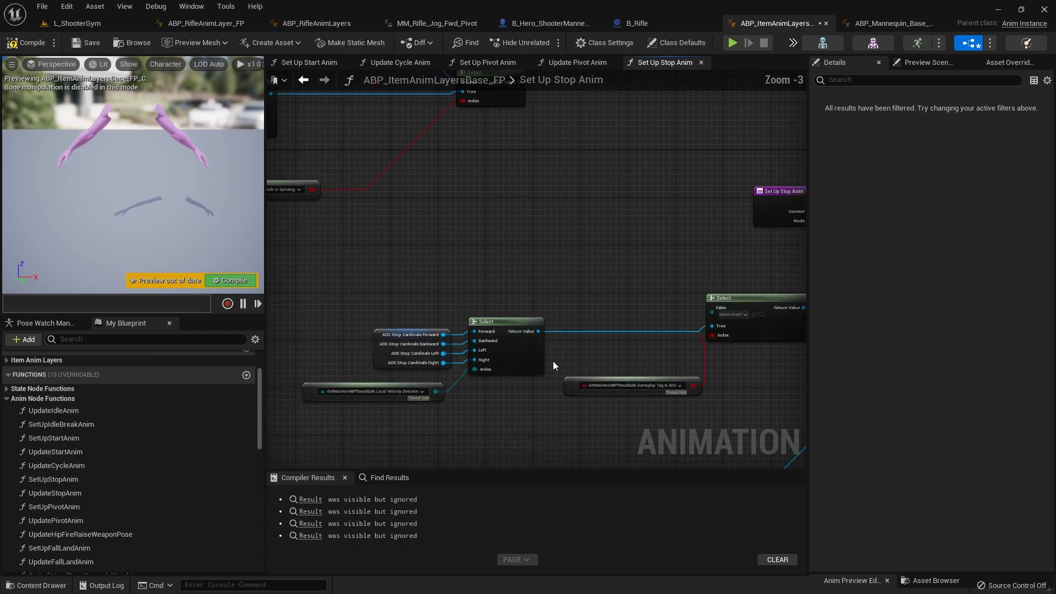
Step: Connect the sprint Select's Return Value to the False input of the ADS Select in the stop graph
right_drag(554, 364, 508, 373)
drag(475, 96, 476, 100)
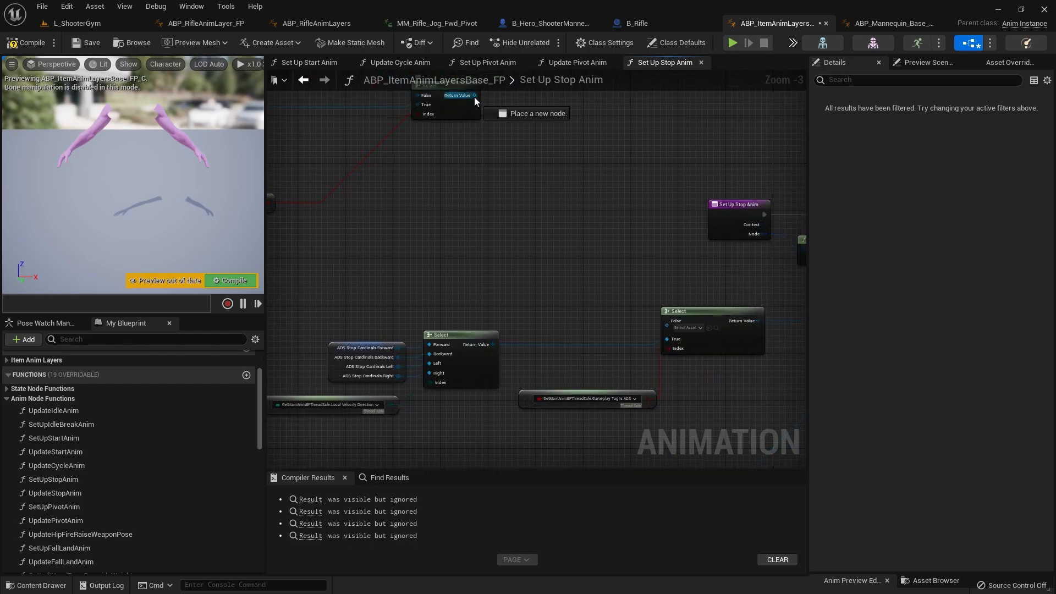
drag(667, 327, 668, 327)
scroll(506, 301, down, 4)
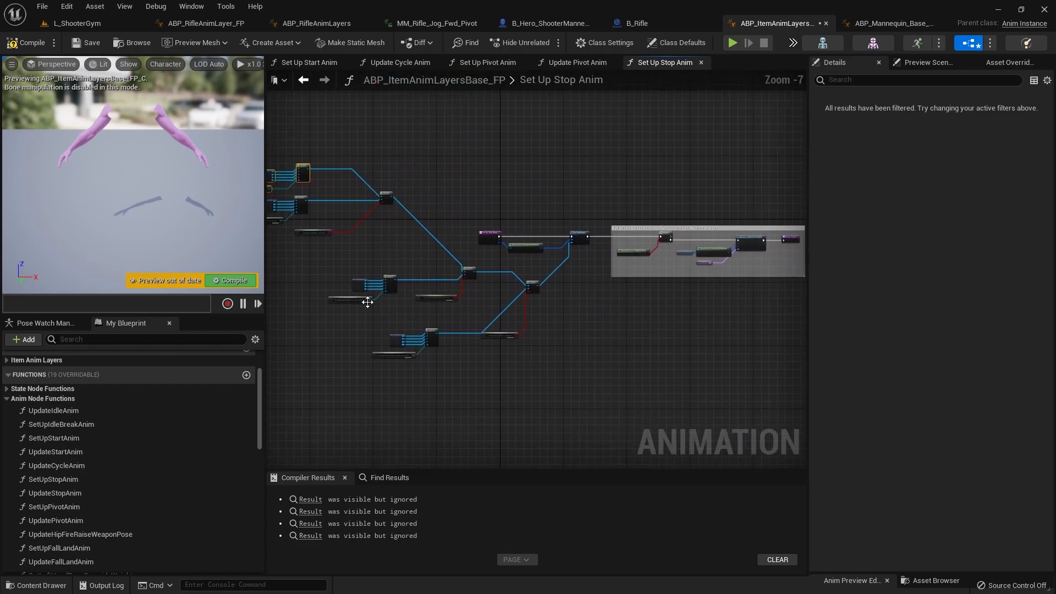
Step: Play-test the L_ShooterGym level by moving forward and sideways with the rifle, and end the session
click(91, 23)
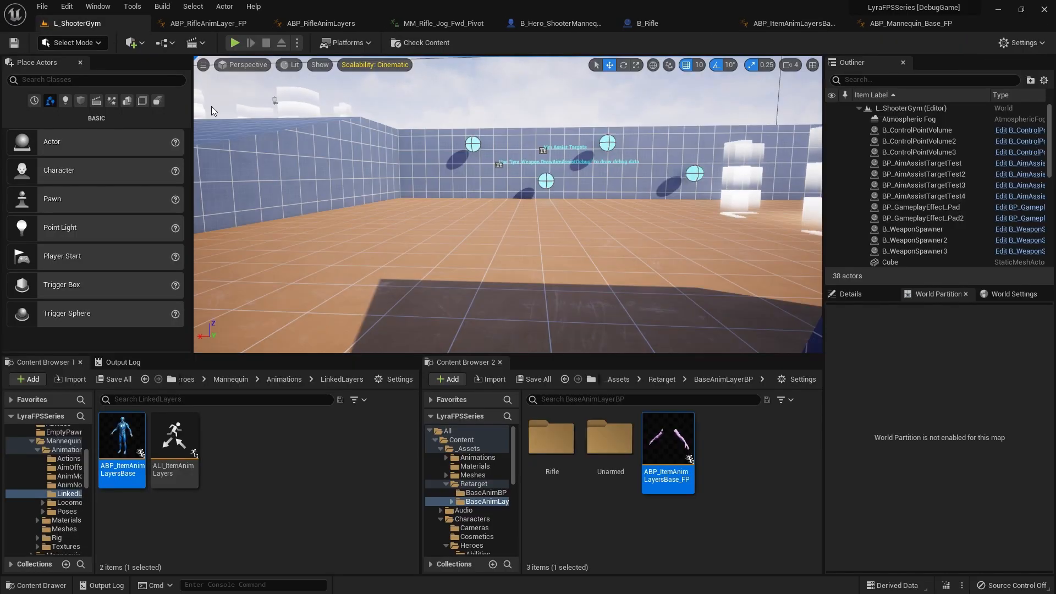
key(alt+p)
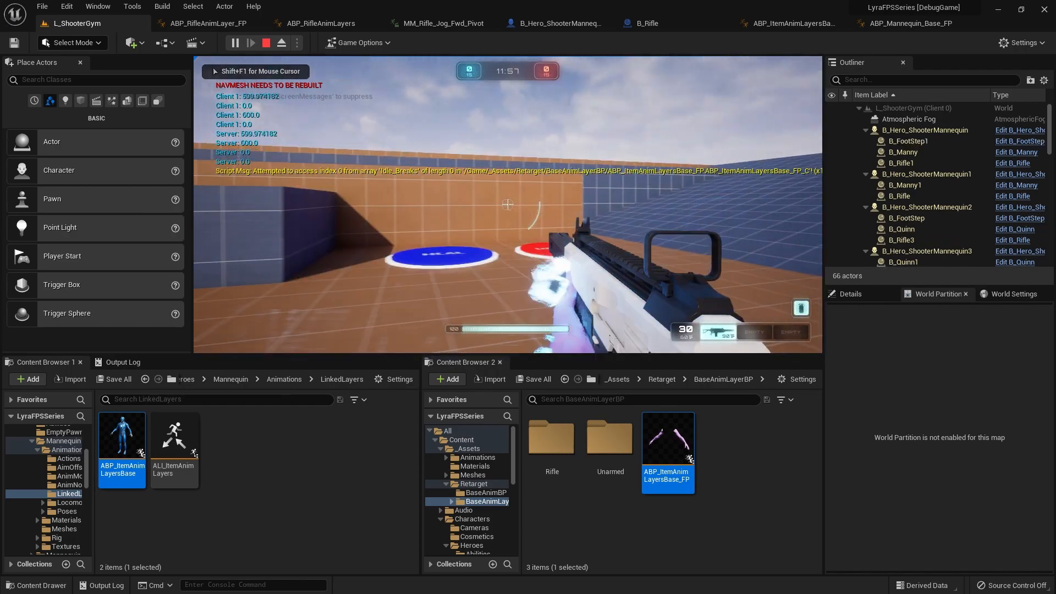
key(w)
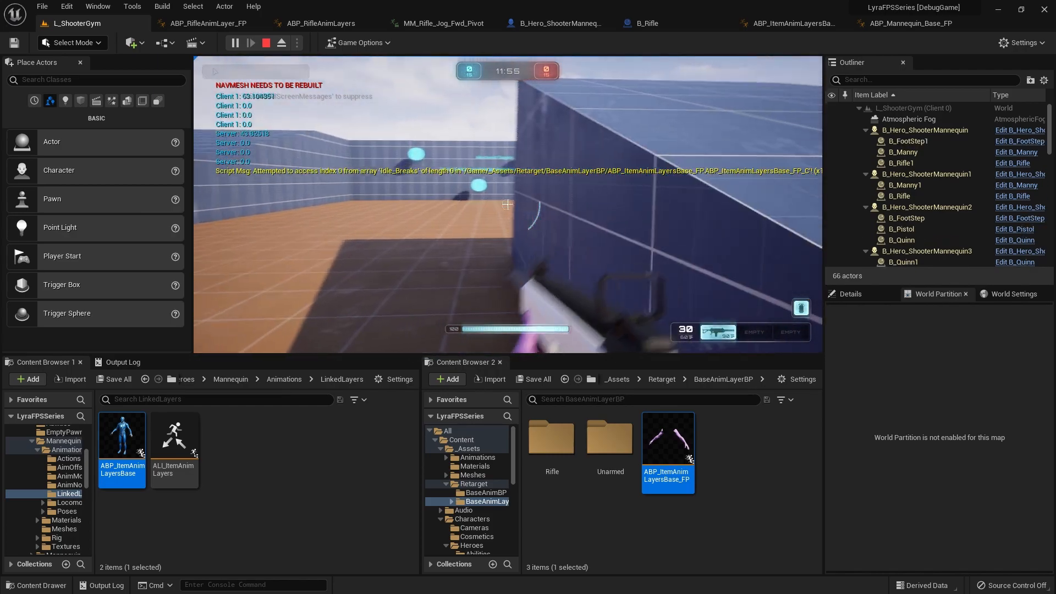
key(a)
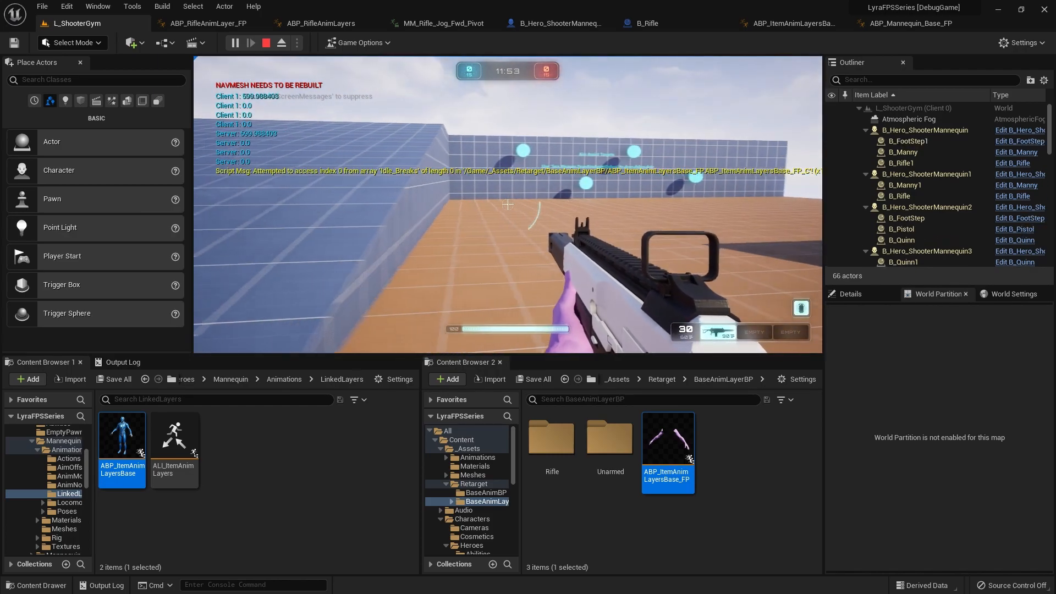
key(d)
key(w)
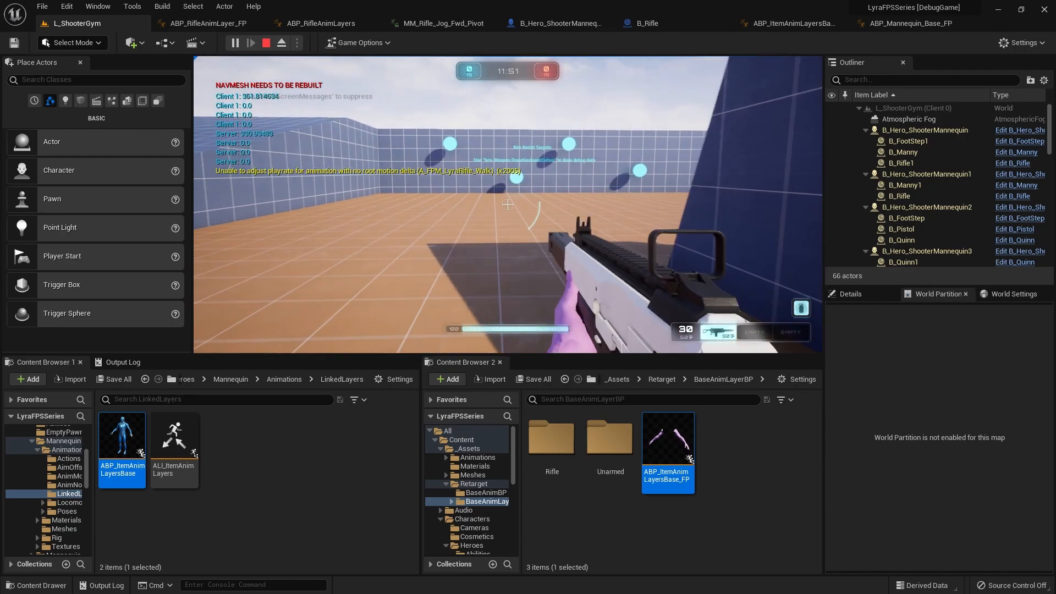
key(w)
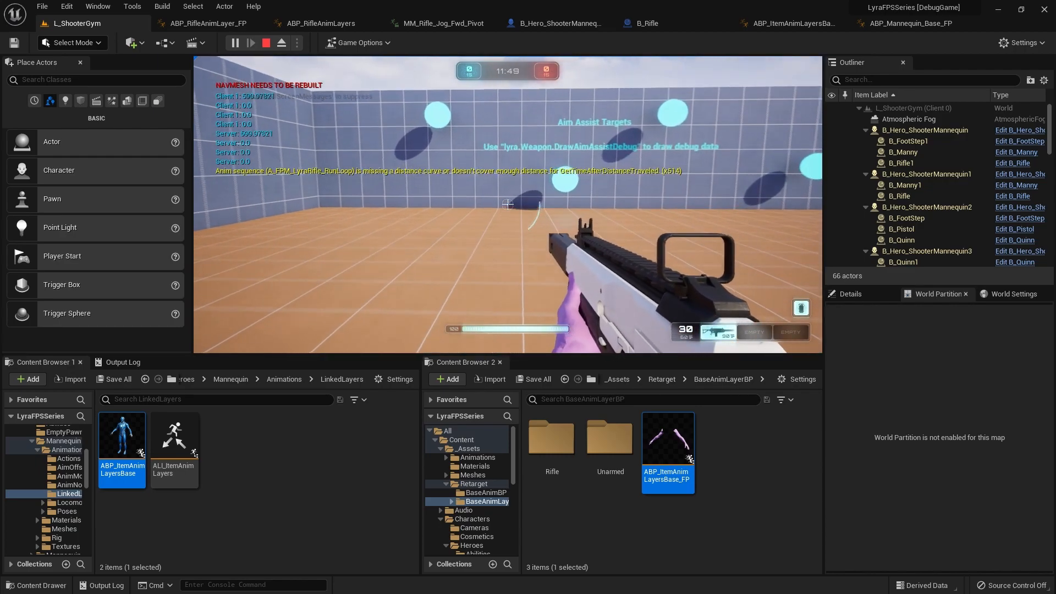
key(Escape)
click(499, 229)
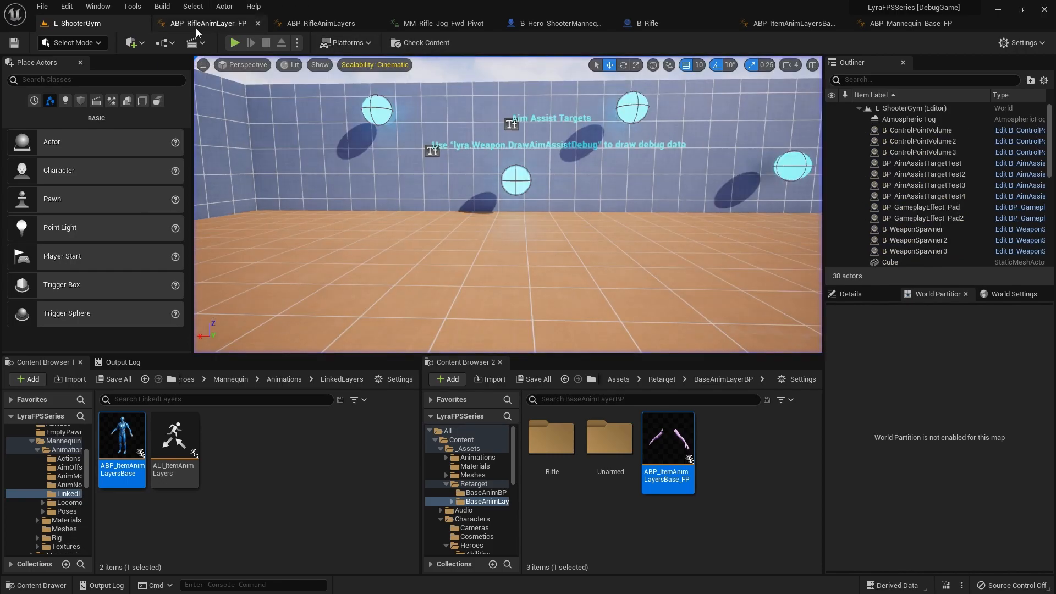
Step: Examine the stop, start and pivot animation sets in ABP_RifleAnimLayer_FP's class defaults, and return to ABP_ItemAnimLayersBase_FP
click(207, 25)
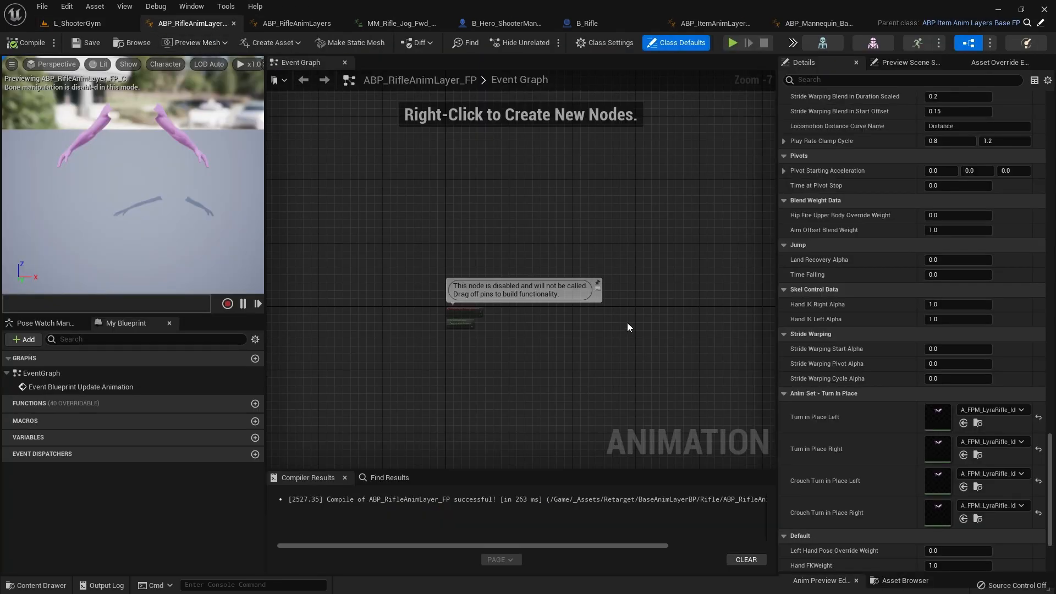
scroll(866, 330, up, 15)
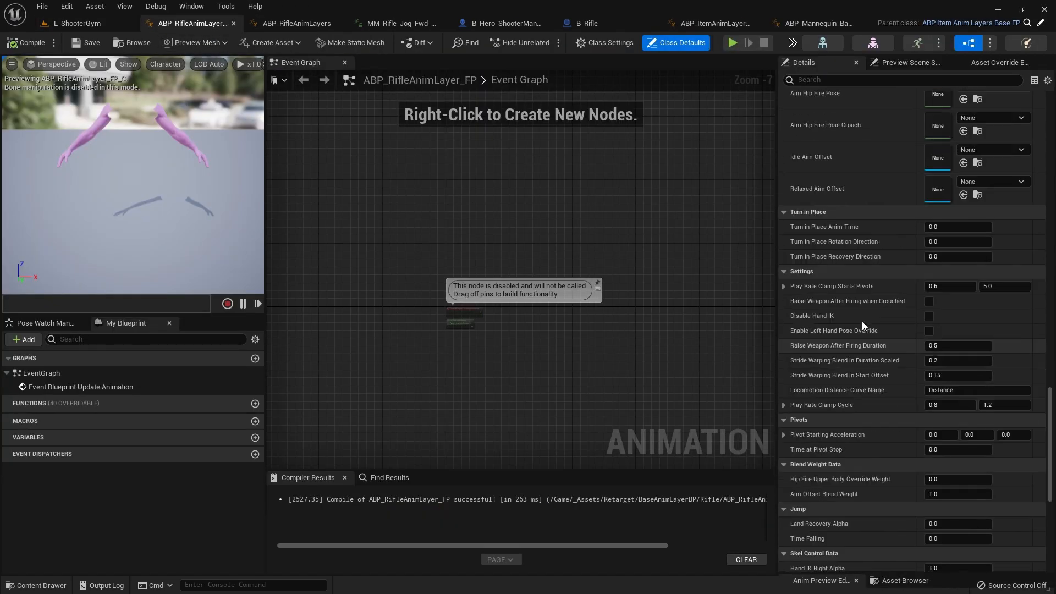
scroll(858, 319, up, 18)
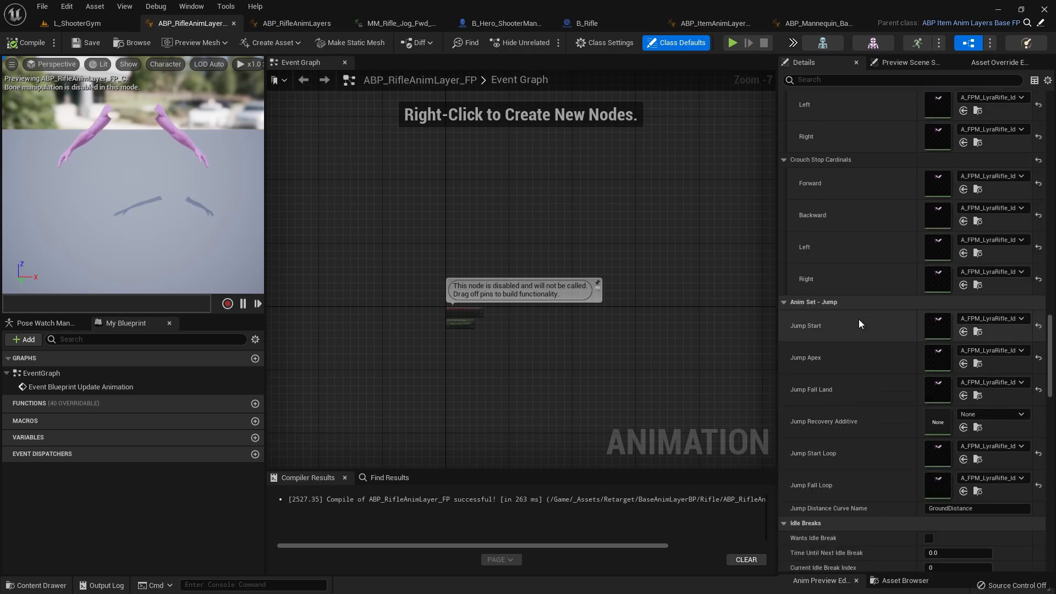
scroll(859, 322, up, 7)
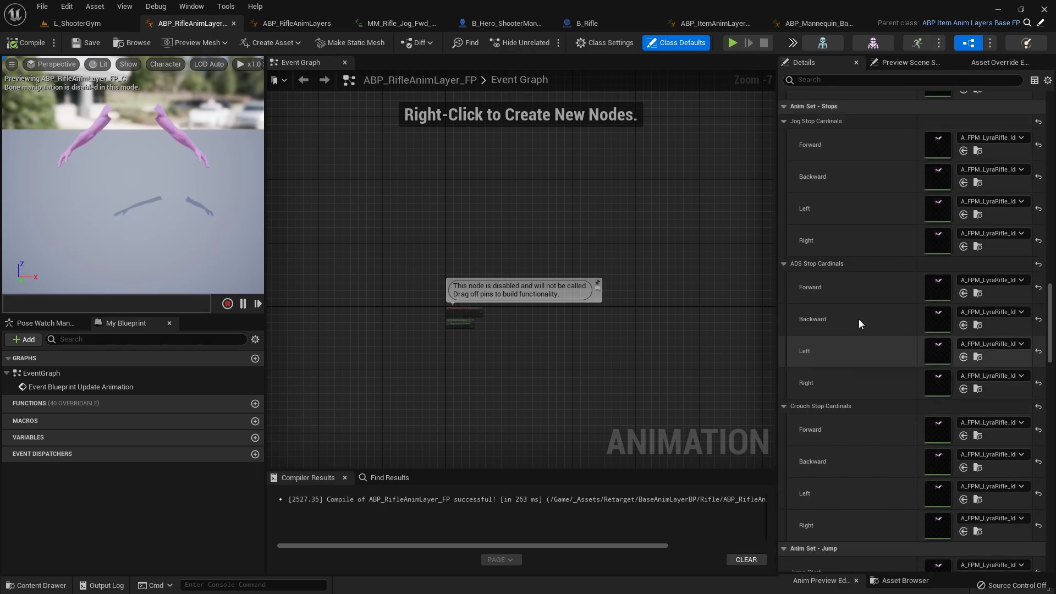
scroll(859, 319, up, 8)
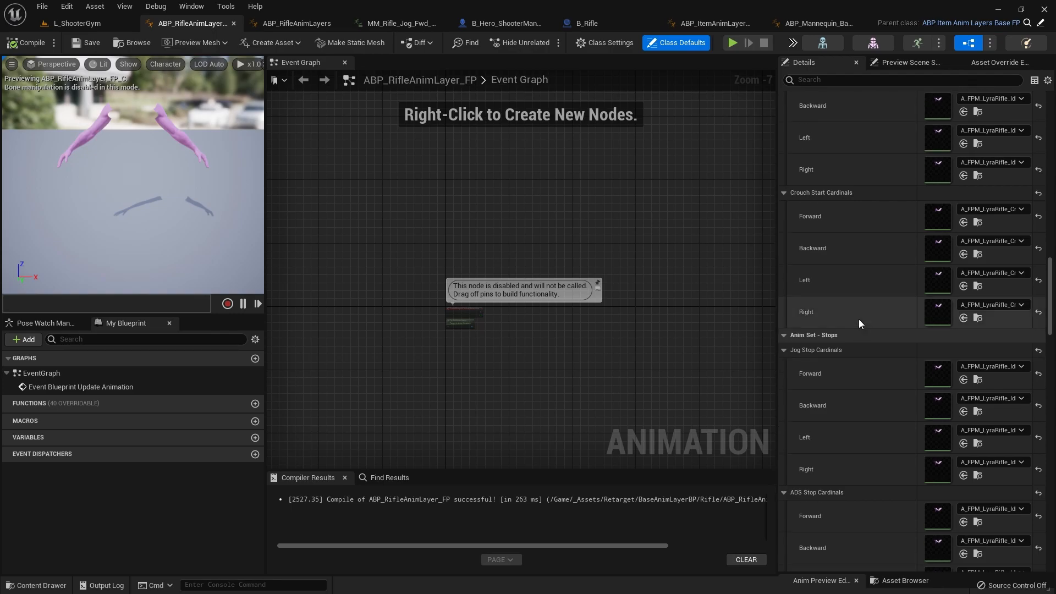
scroll(859, 319, up, 9)
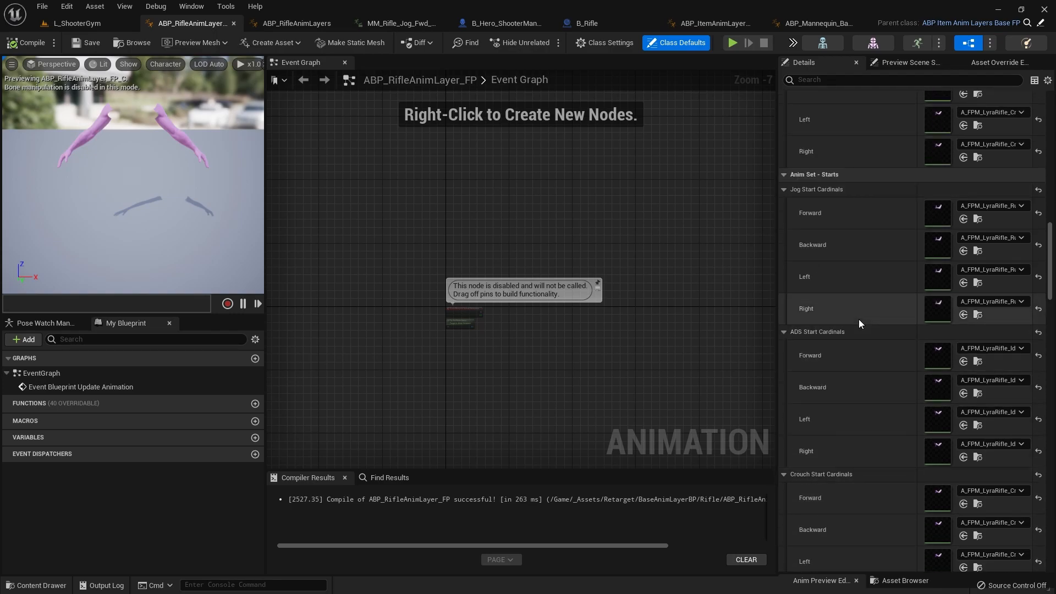
scroll(859, 323, up, 6)
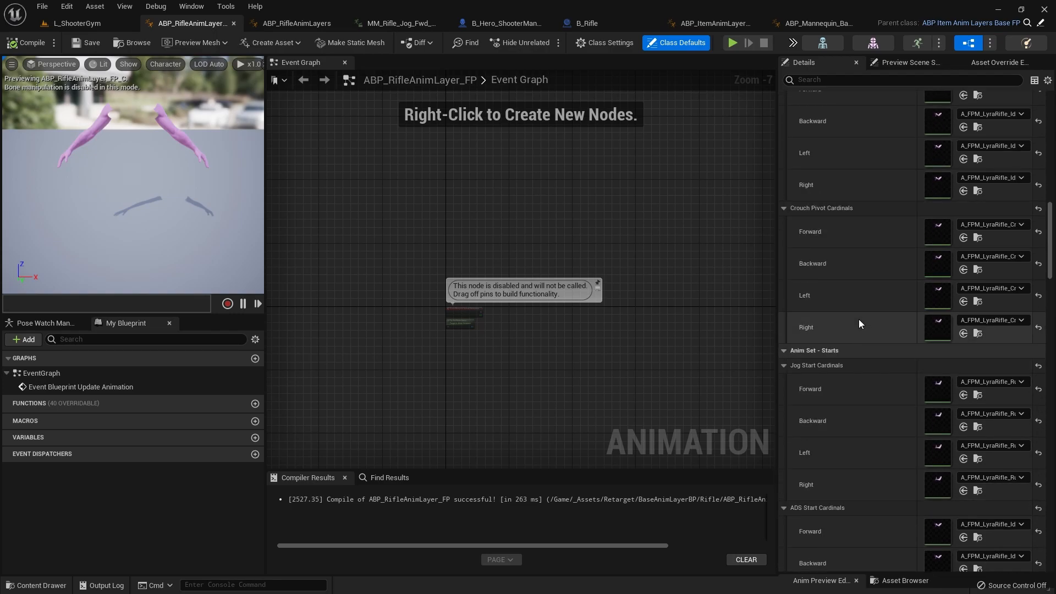
scroll(859, 323, up, 4)
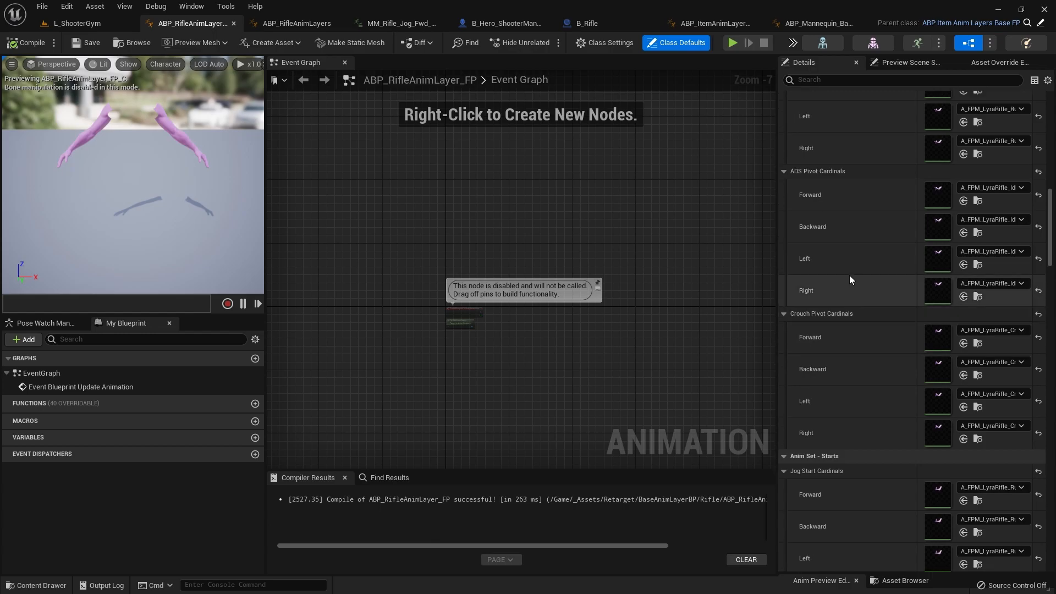
scroll(849, 276, up, 4)
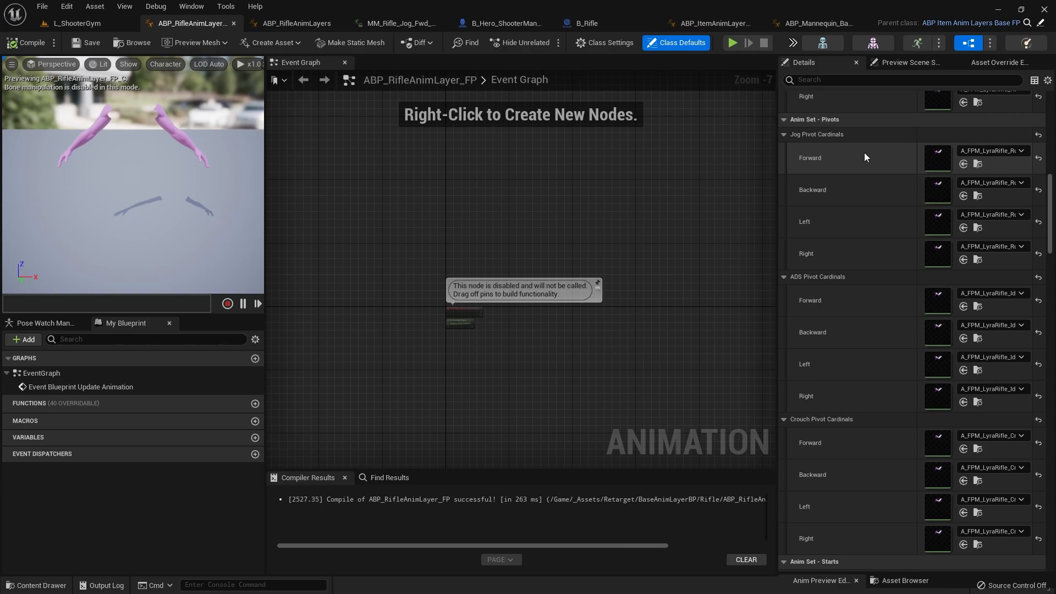
click(727, 27)
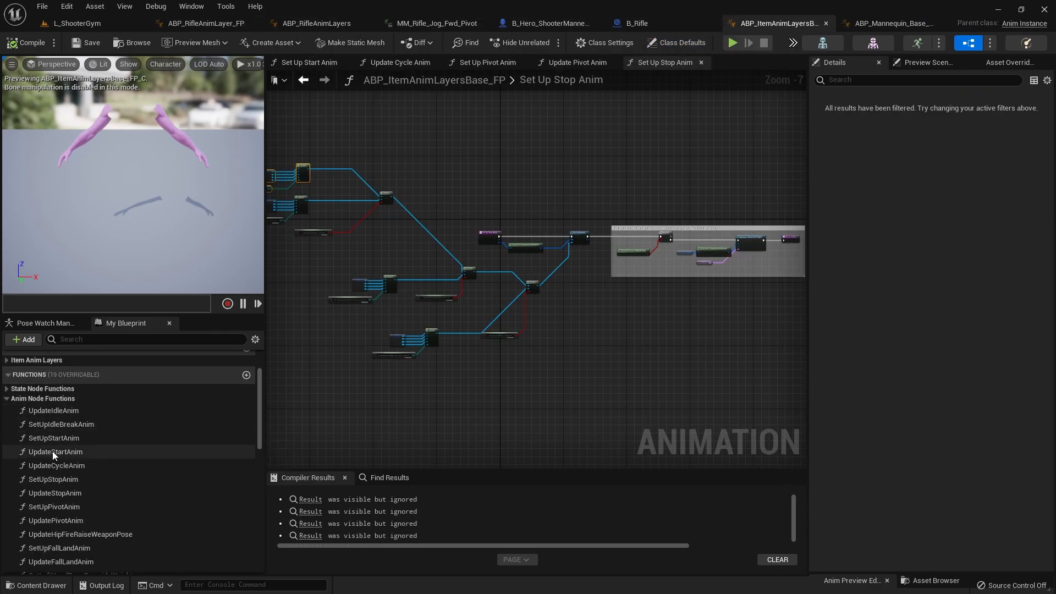
Step: Examine the UpdatePivotAnim function graph, from its sequence evaluator setup through the distance-matching sections that drive the pivot
scroll(60, 498, down, 1)
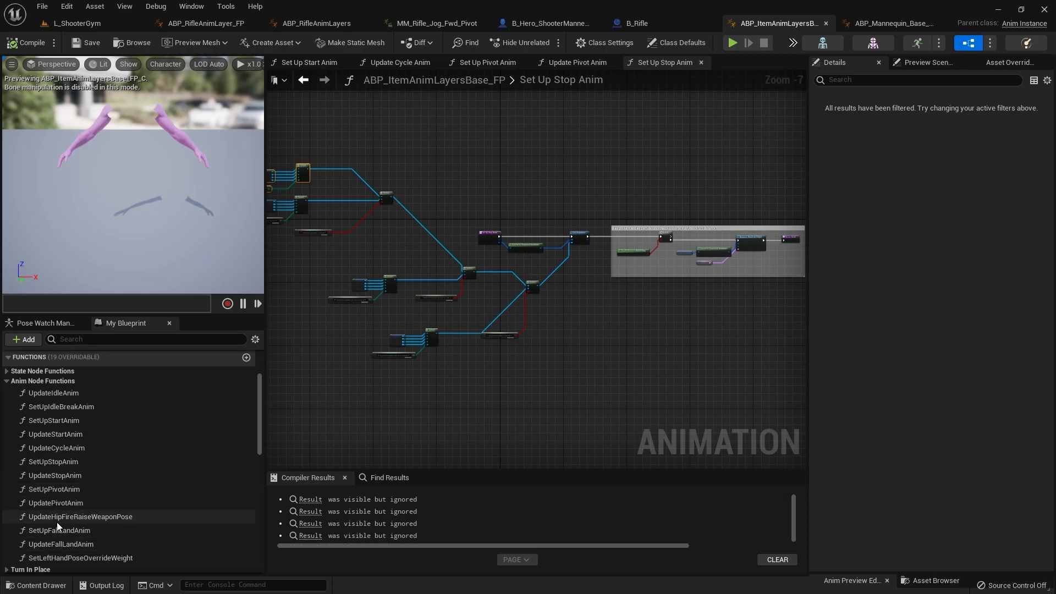
double_click(56, 503)
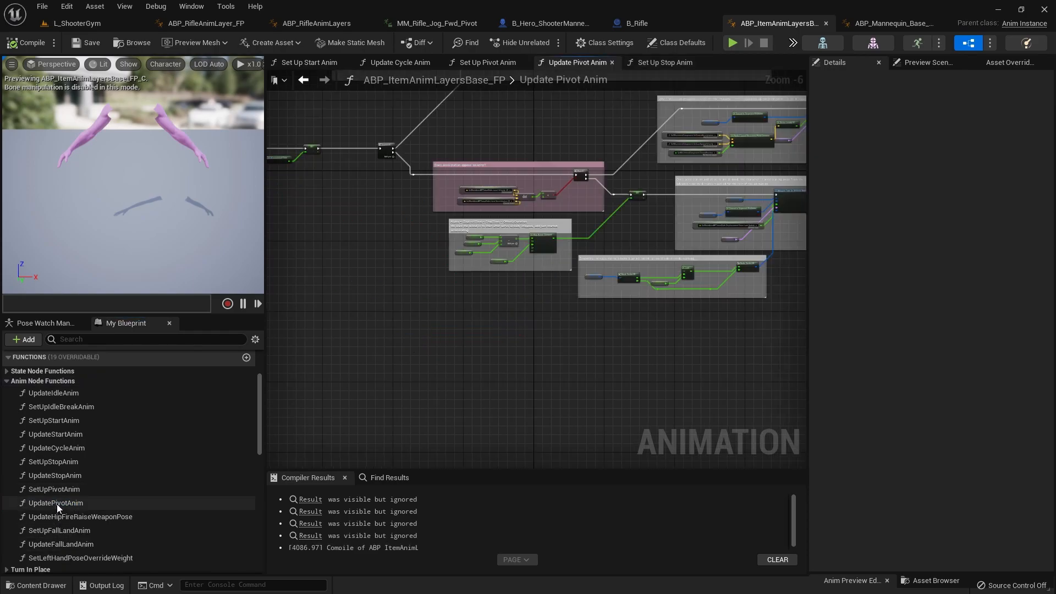
scroll(563, 365, up, 4)
scroll(418, 400, up, 3)
scroll(426, 432, down, 7)
right_drag(426, 432, 337, 466)
scroll(413, 413, up, 6)
scroll(348, 425, down, 6)
right_drag(348, 425, 588, 407)
right_drag(434, 410, 804, 460)
scroll(611, 352, up, 6)
scroll(655, 381, down, 5)
scroll(662, 368, up, 5)
scroll(731, 452, down, 5)
scroll(405, 386, up, 4)
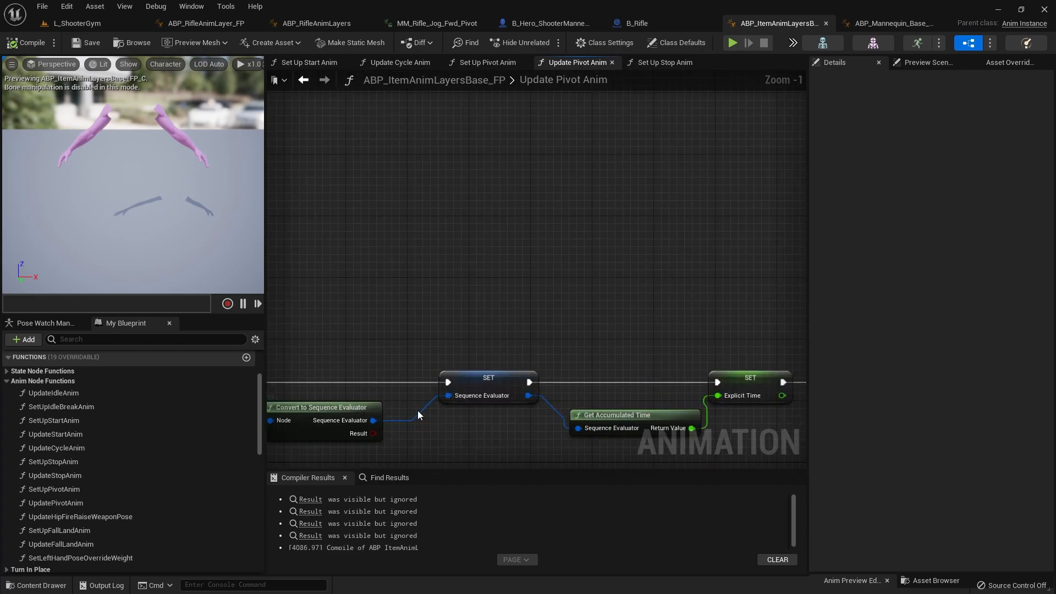
scroll(417, 410, down, 1)
right_drag(792, 321, 269, 467)
right_drag(616, 380, 261, 386)
scroll(422, 379, up, 2)
right_drag(349, 394, 414, 386)
click(439, 354)
right_drag(591, 383, 66, 375)
scroll(564, 376, down, 4)
right_drag(542, 401, 372, 213)
scroll(516, 287, up, 4)
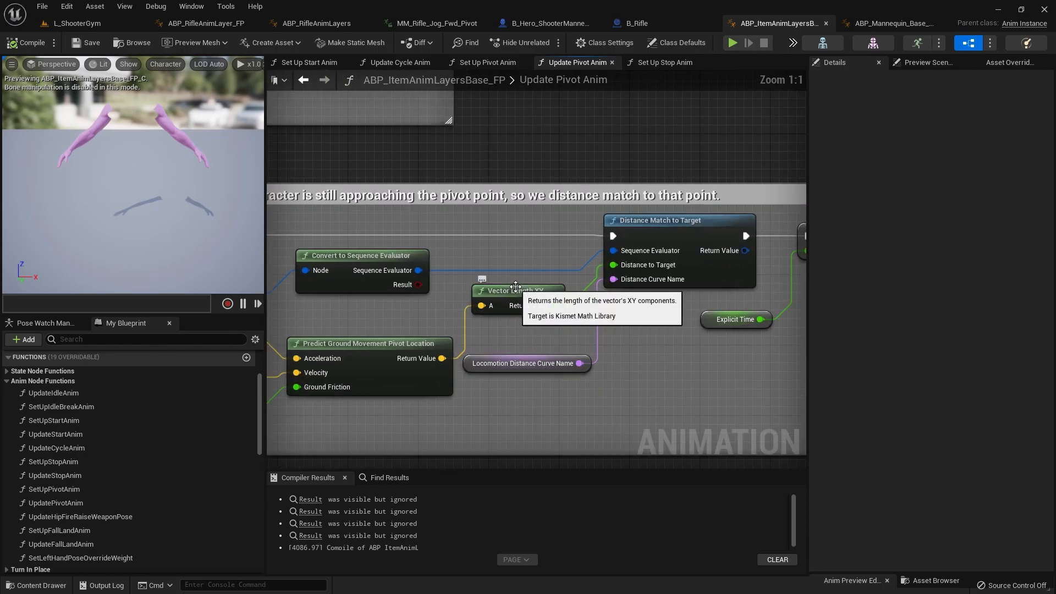
scroll(510, 308, down, 4)
scroll(483, 231, up, 4)
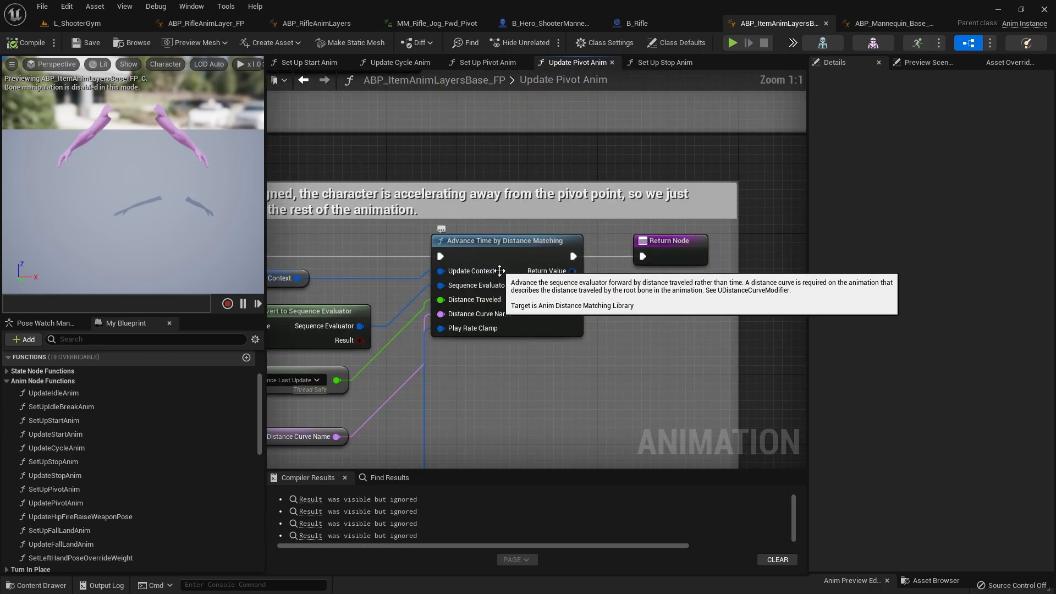
scroll(498, 269, down, 6)
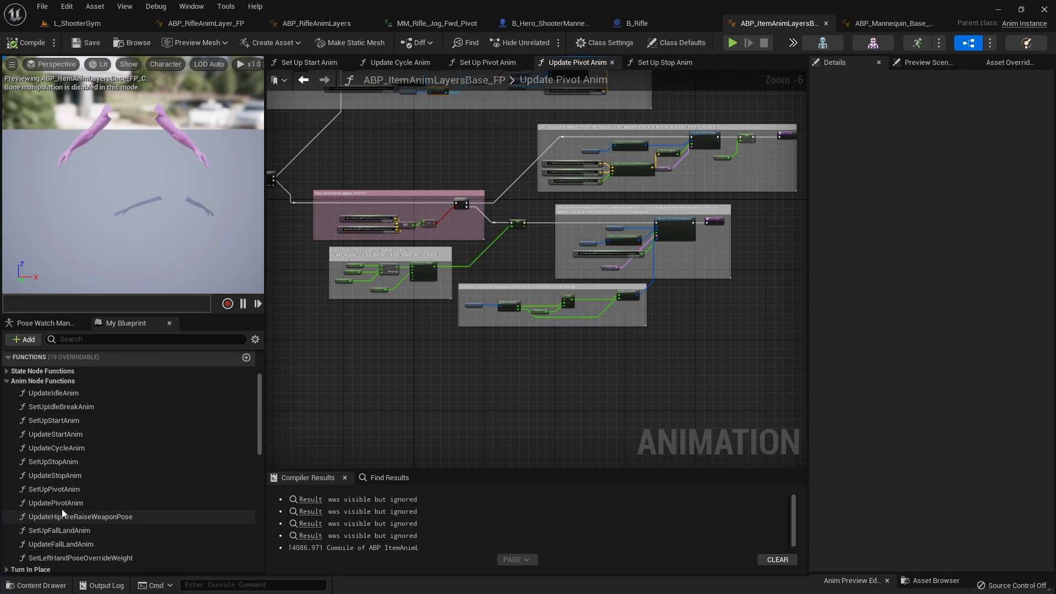
Step: Examine how the SetUpPivotAnim function obtains its sequence from Get Desired Pivot Sequence
double_click(61, 490)
right_drag(419, 388, 702, 400)
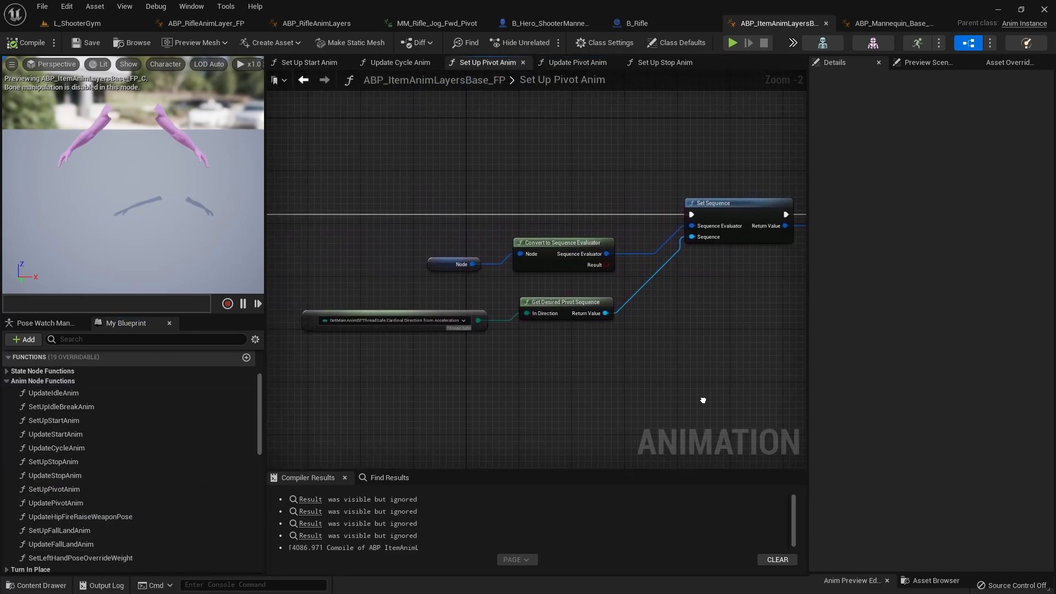
scroll(572, 267, up, 2)
right_drag(788, 330, 447, 337)
right_drag(656, 391, 488, 360)
scroll(487, 361, down, 4)
right_drag(316, 377, 536, 408)
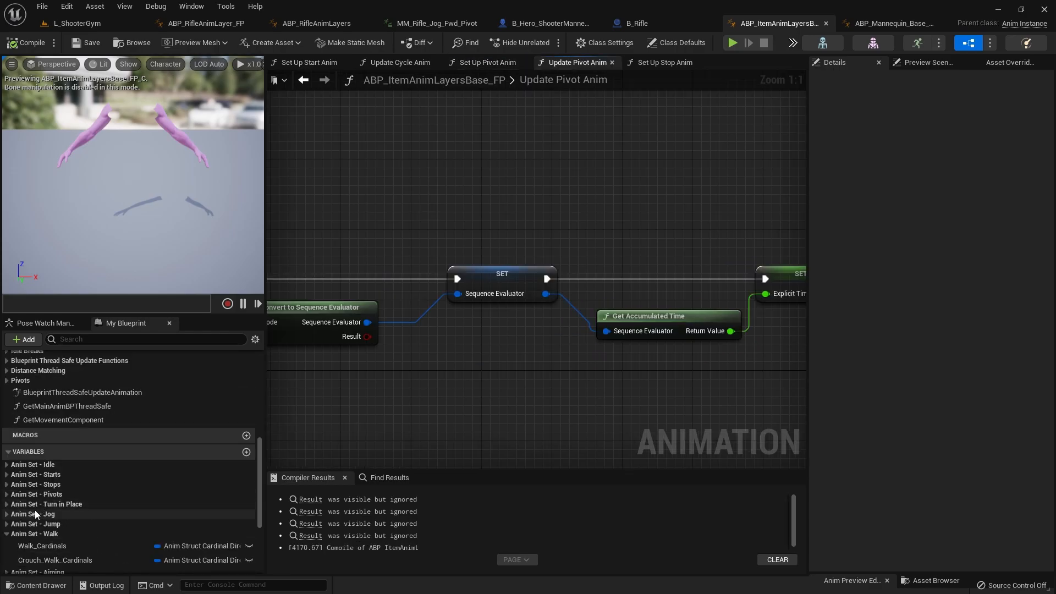
Step: Find the references to the ADS_Pivot_Cardinals variable and examine its Select chain in GetDesiredPivotSequence
click(6, 496)
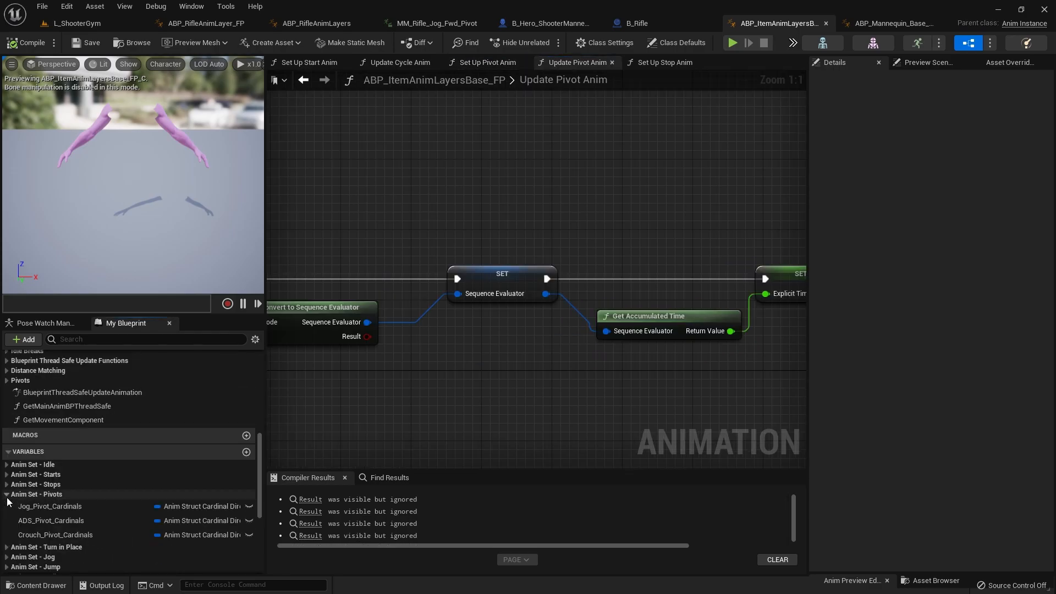
right_click(34, 520)
click(87, 456)
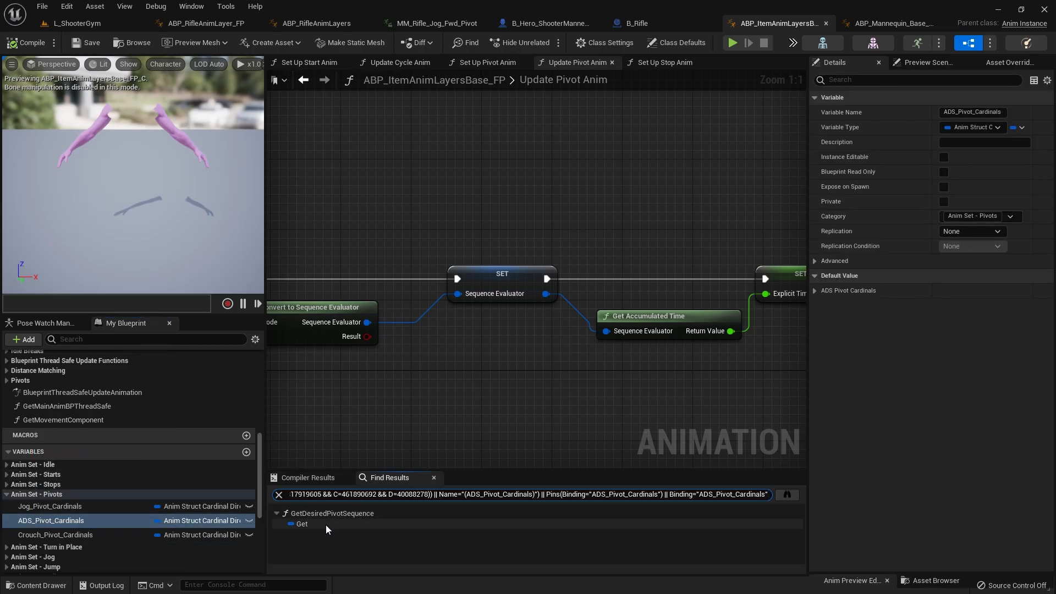
click(326, 525)
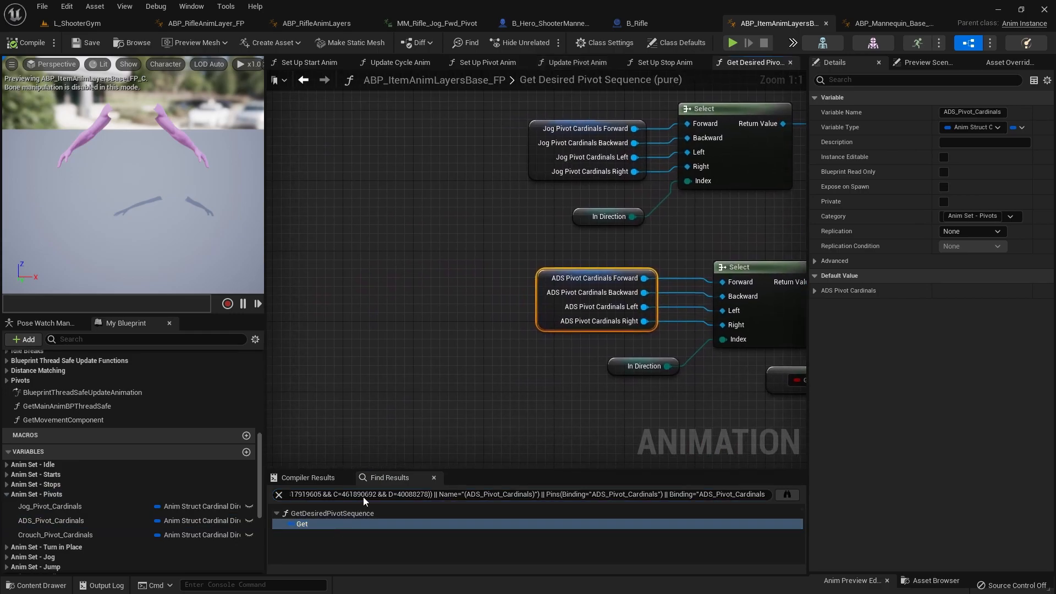
scroll(546, 410, down, 6)
right_drag(594, 406, 459, 261)
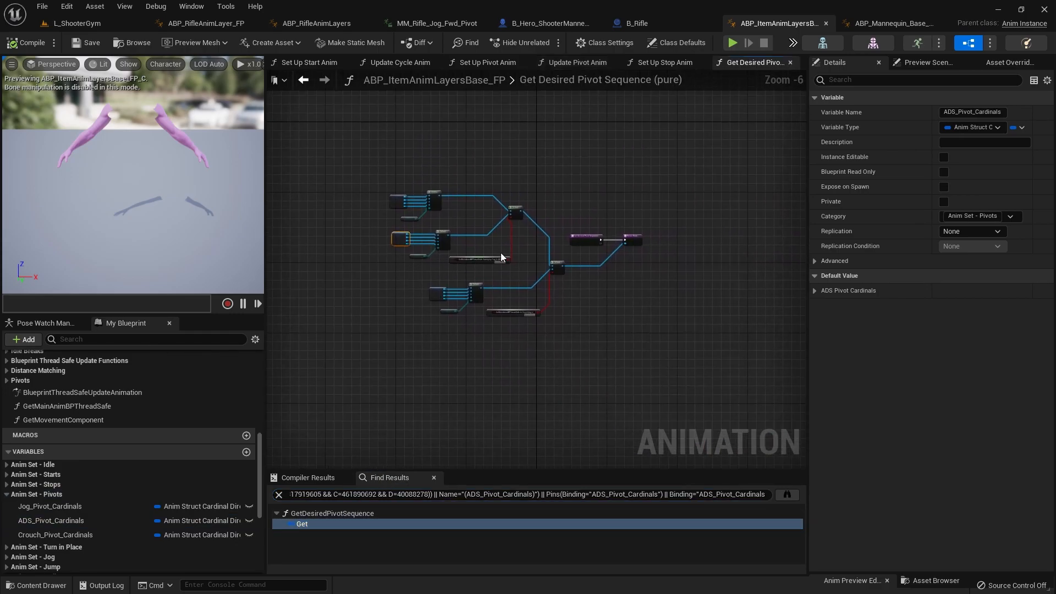
scroll(583, 228, up, 6)
scroll(659, 331, down, 3)
scroll(655, 324, down, 2)
scroll(649, 322, up, 5)
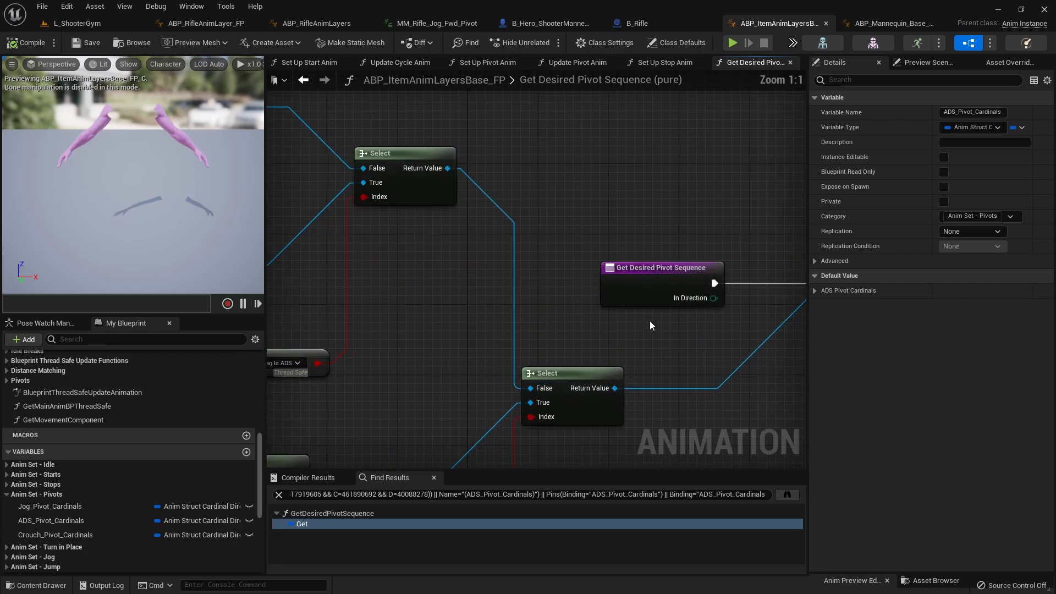
scroll(649, 320, down, 3)
right_drag(649, 320, 743, 297)
right_drag(427, 286, 502, 381)
scroll(578, 286, down, 2)
scroll(605, 304, up, 3)
scroll(632, 297, down, 2)
Step: Paste the copied Walk Cardinals Select group above the Jog Pivot Cardinals group in Get Desired Pivot Sequence
click(385, 143)
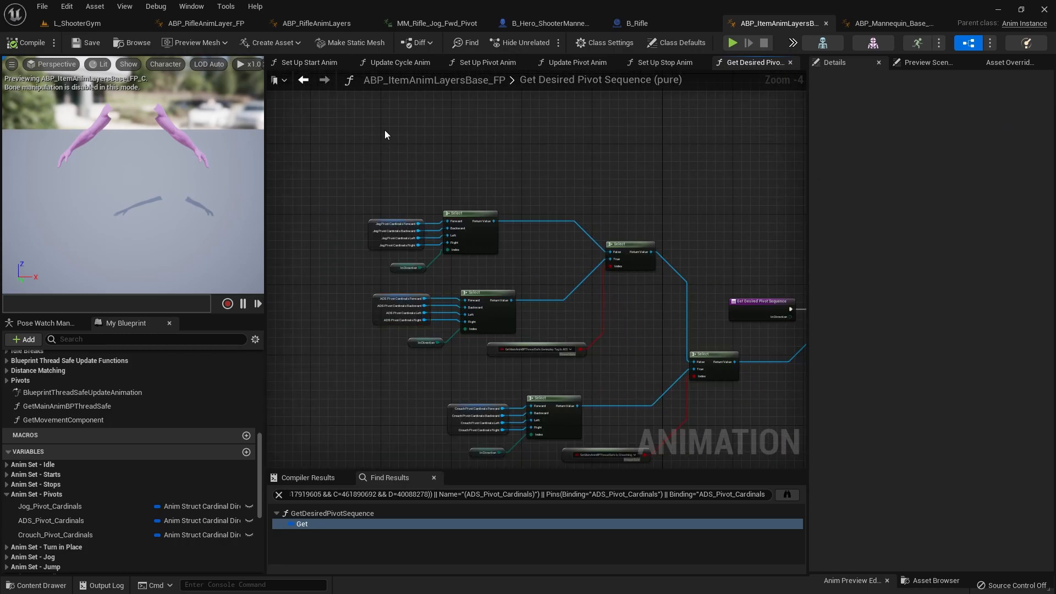
key(ctrl+v)
right_drag(416, 152, 416, 193)
scroll(384, 193, up, 2)
scroll(385, 194, down, 1)
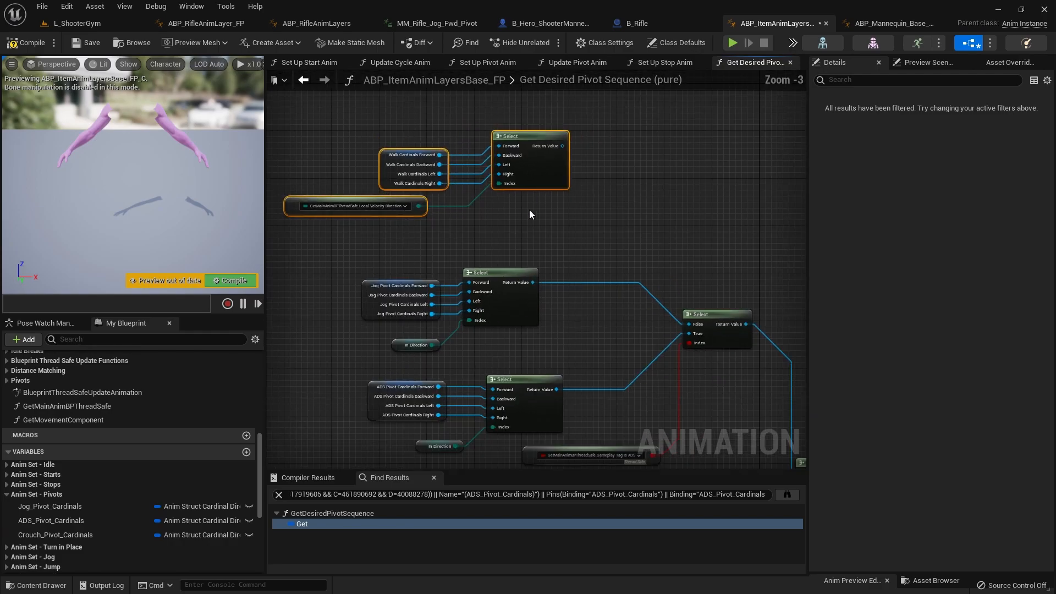
Step: Duplicate the ADS Select and its Gameplay Tag Is ADS property access node, placing the copies beside the Walk Cardinals group
drag(550, 184, 541, 162)
right_drag(565, 238, 545, 190)
right_drag(576, 424, 569, 389)
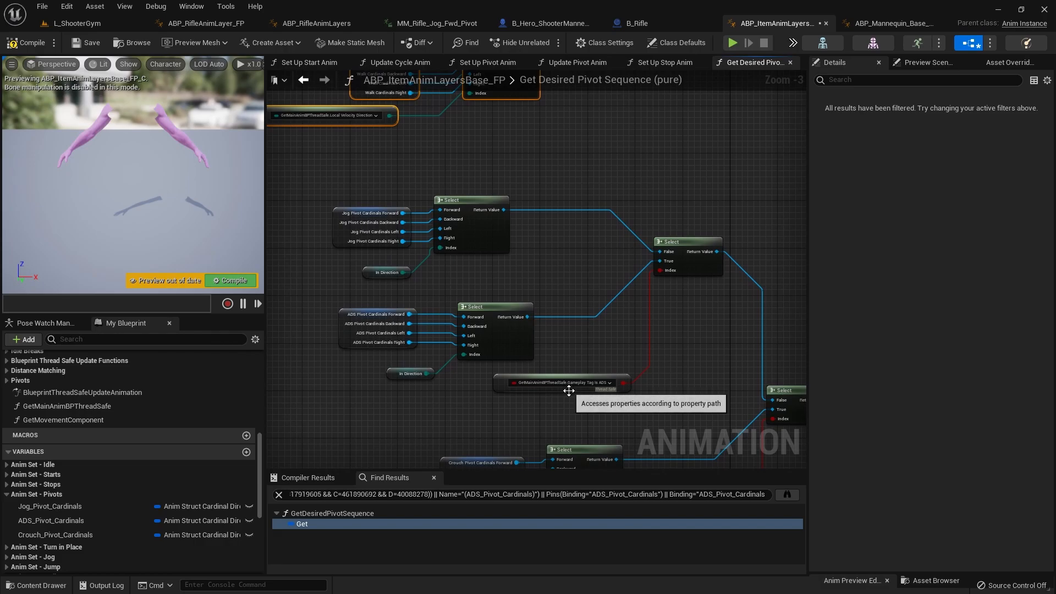
drag(638, 309, 634, 276)
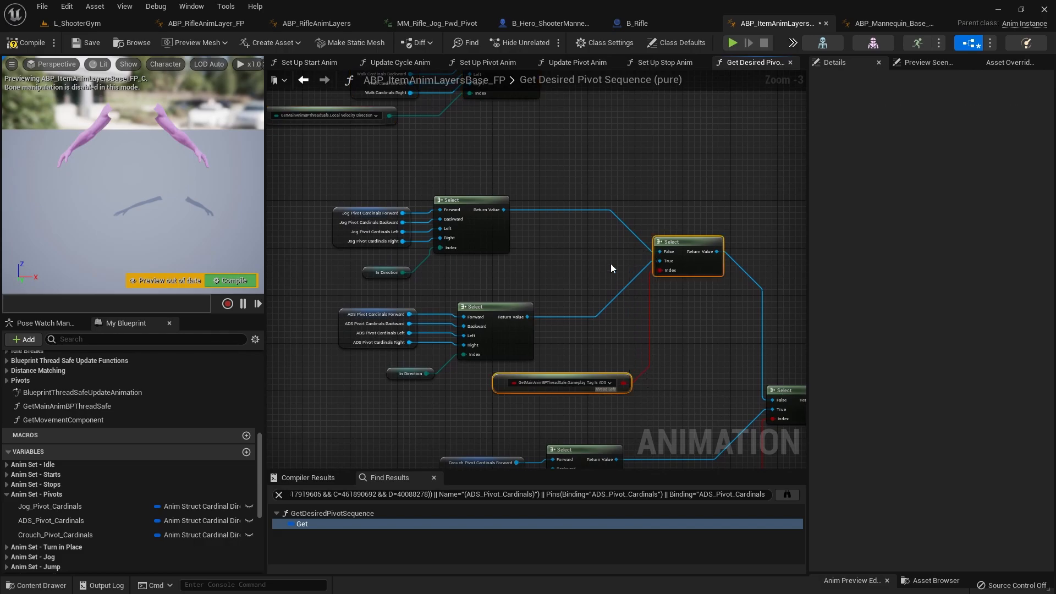
right_drag(616, 283, 585, 467)
key(ctrl+v)
right_drag(629, 266, 486, 279)
Step: Rebind the duplicated property access node to GetMainAnimBPThreadSafe.Is Sprinting
click(491, 350)
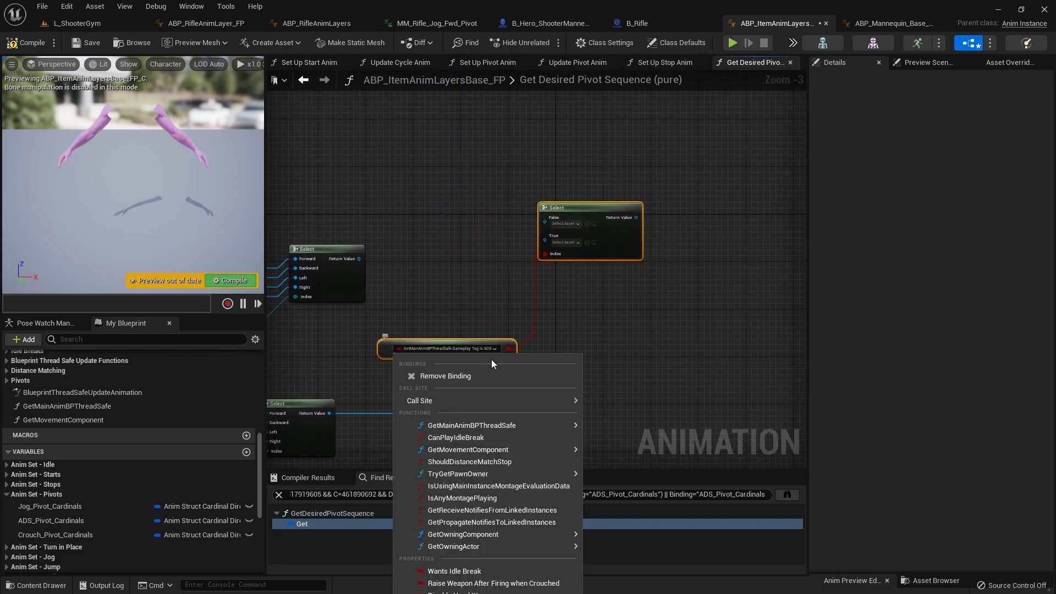
scroll(406, 311, up, 2)
click(375, 332)
scroll(383, 344, up, 1)
right_drag(455, 386, 485, 363)
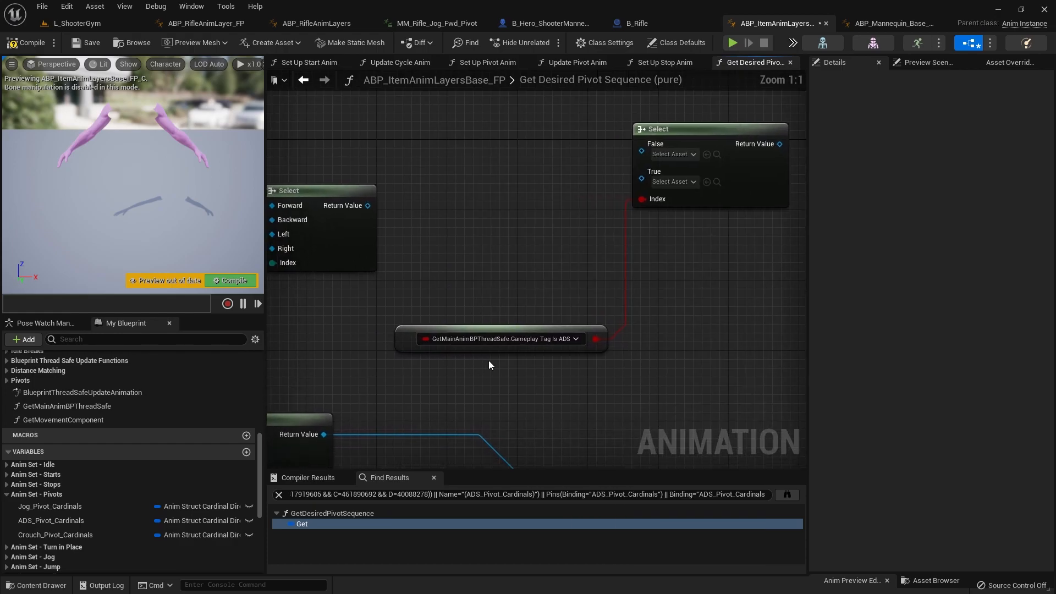
drag(806, 330, 973, 344)
right_drag(548, 365, 633, 390)
click(648, 388)
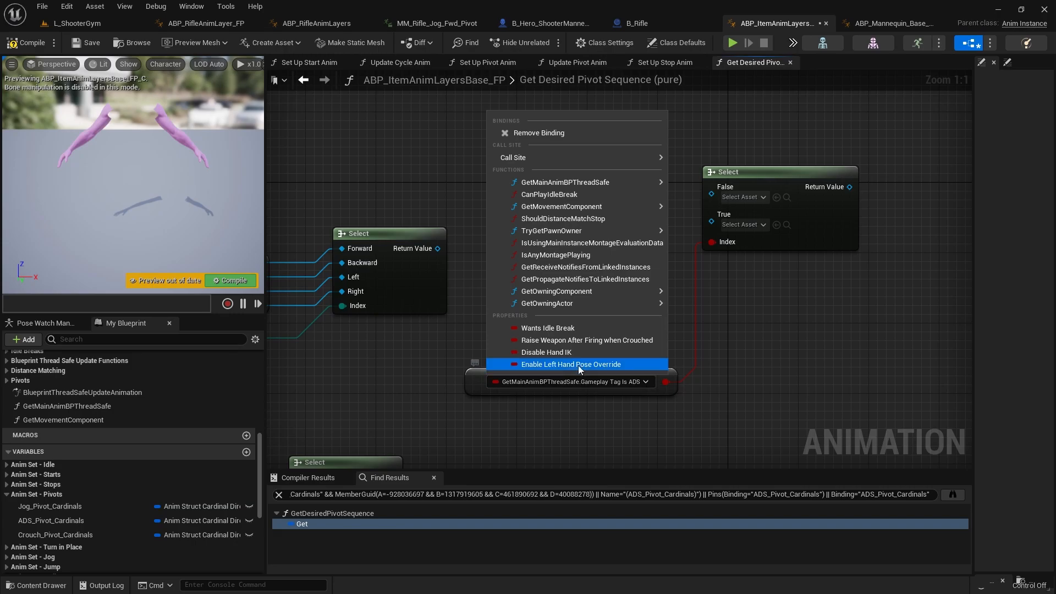
mouse_move(549, 182)
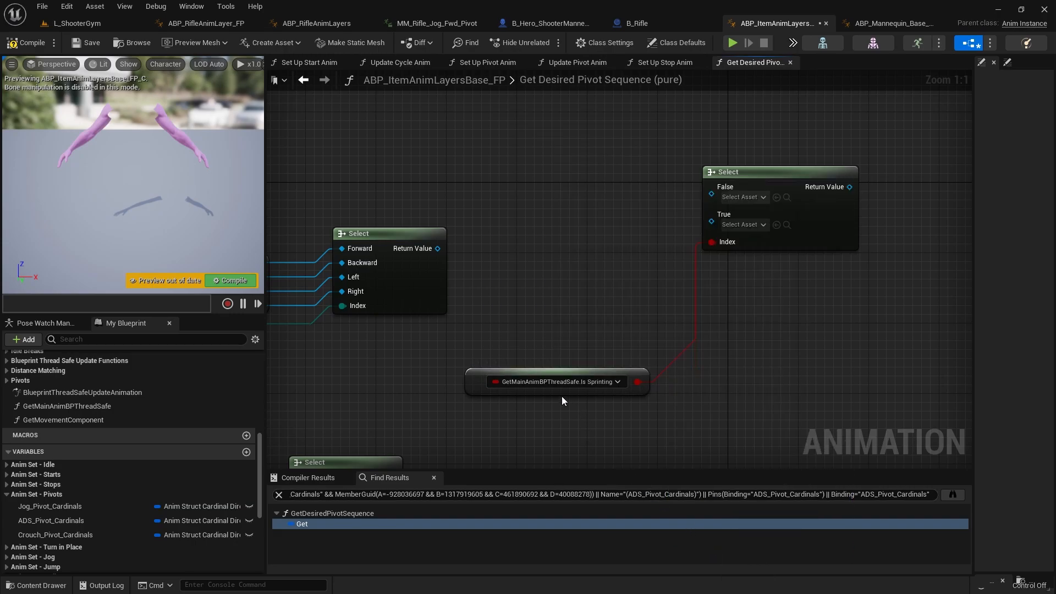
Step: Connect the Walk Cardinals Select output to the sprint Select's False input and reposition the nodes
right_drag(474, 330, 646, 336)
right_drag(599, 285, 567, 322)
drag(579, 292, 855, 238)
scroll(694, 323, down, 3)
right_drag(586, 353, 662, 336)
drag(662, 355, 527, 301)
drag(691, 324, 672, 200)
click(671, 201)
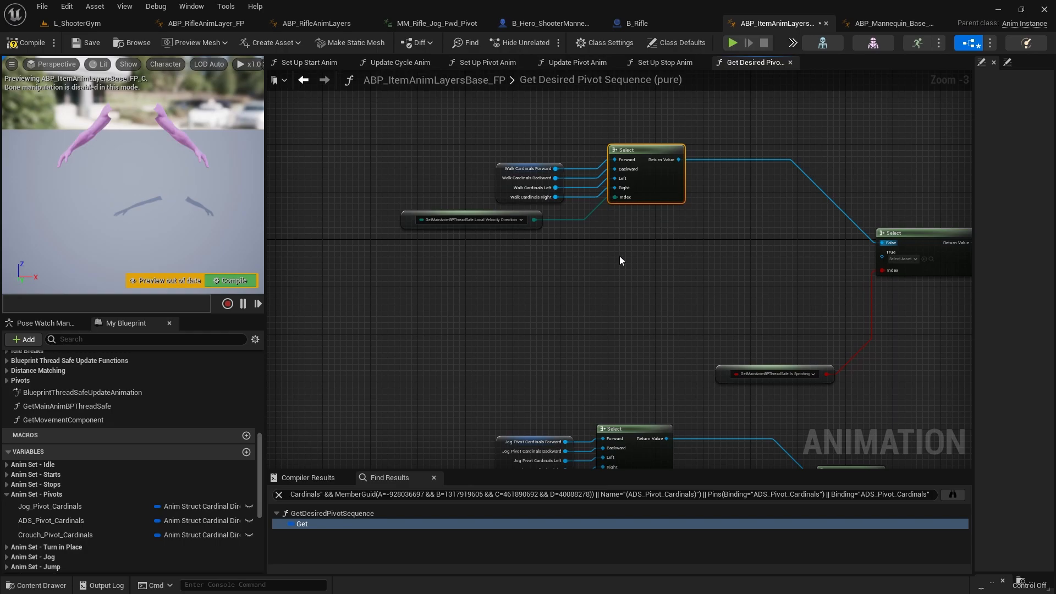
Step: Replace the Walk Cardinals Select's Local Velocity Direction index with a copy of the In Direction node
ctrl+click(493, 222)
drag(493, 222, 479, 215)
click(663, 248)
right_drag(663, 249, 653, 158)
drag(467, 325, 724, 416)
click(599, 421)
click(530, 414)
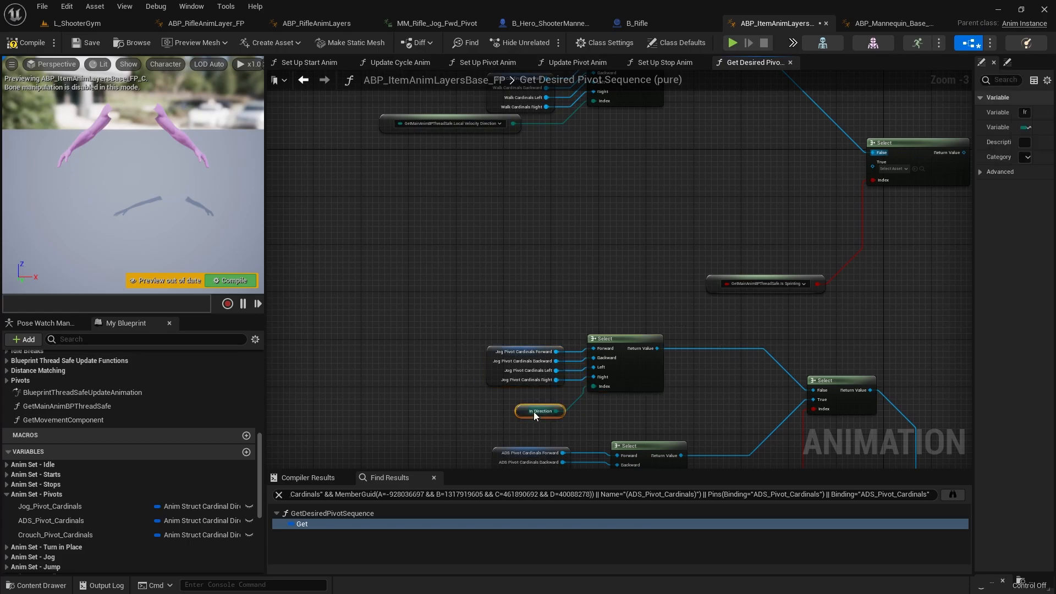
right_drag(517, 256, 500, 359)
scroll(547, 262, up, 2)
drag(546, 263, 580, 188)
click(371, 216)
key(Delete)
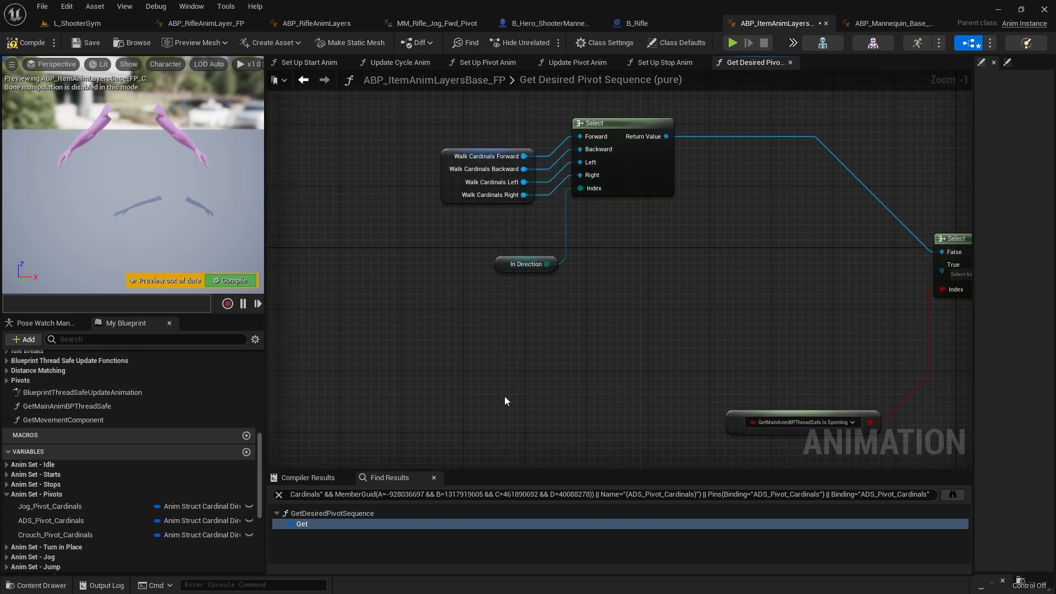
Step: Duplicate the Jog Pivot Cardinals Select group and connect its output to the sprint Select's True input
scroll(497, 384, down, 2)
right_drag(522, 463, 532, 295)
drag(602, 365, 483, 311)
right_drag(528, 233, 485, 323)
key(ctrl+c)
key(ctrl+v)
drag(627, 286, 752, 255)
Step: Connect the sprint Select's Return Value to the False input of the ADS Select in the pivot graph
scroll(763, 308, down, 2)
scroll(722, 420, up, 2)
right_drag(722, 419, 682, 340)
scroll(682, 341, up, 2)
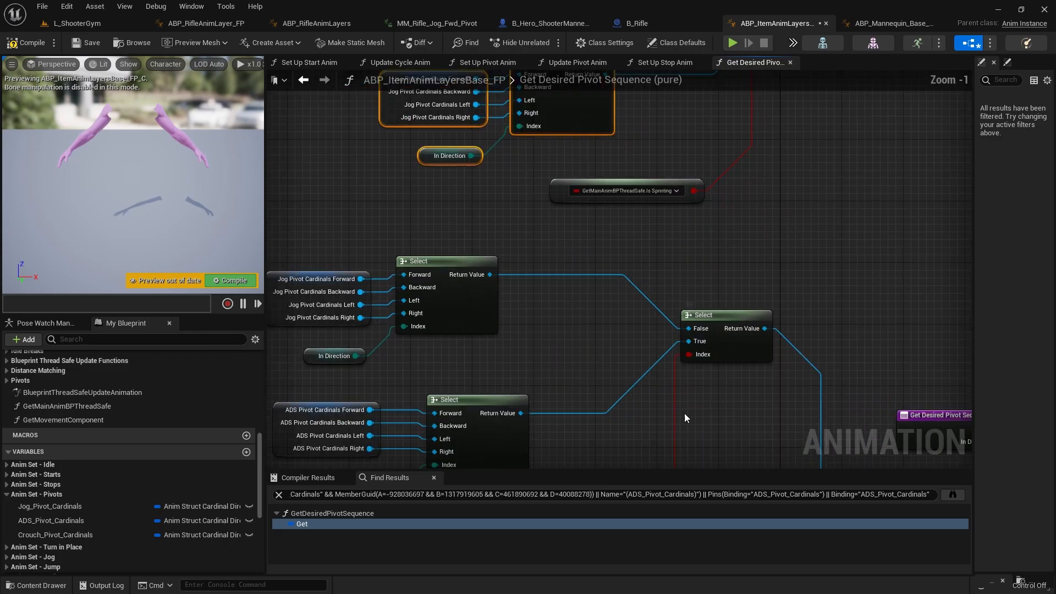
right_drag(685, 411, 689, 310)
right_drag(684, 246, 666, 466)
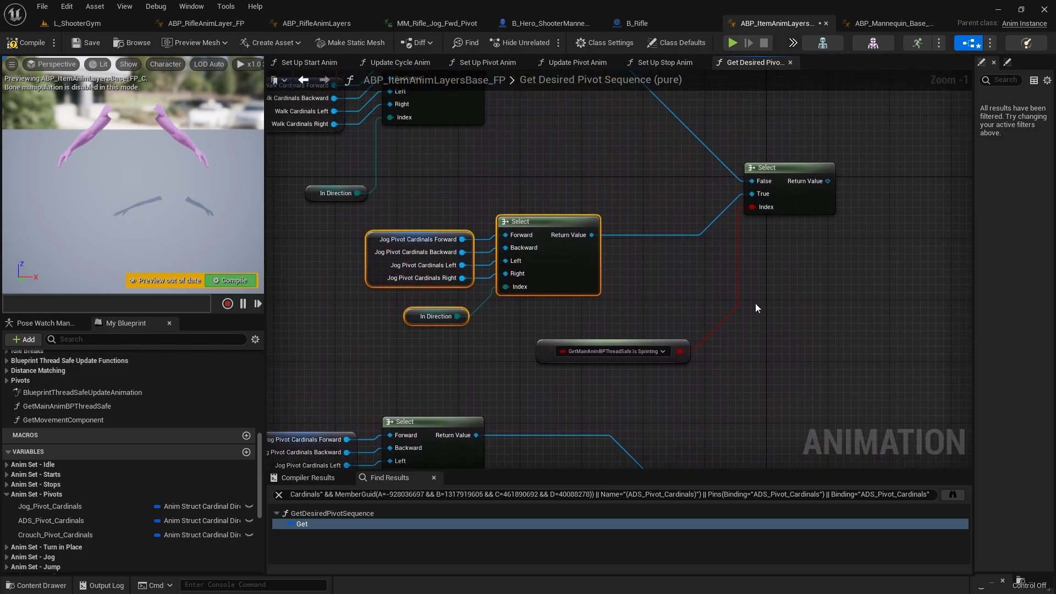
drag(829, 184, 674, 448)
right_drag(600, 449, 746, 344)
Step: Delete the original, now disconnected Jog Pivot Cardinals group and save the animation blueprint
drag(658, 363, 388, 273)
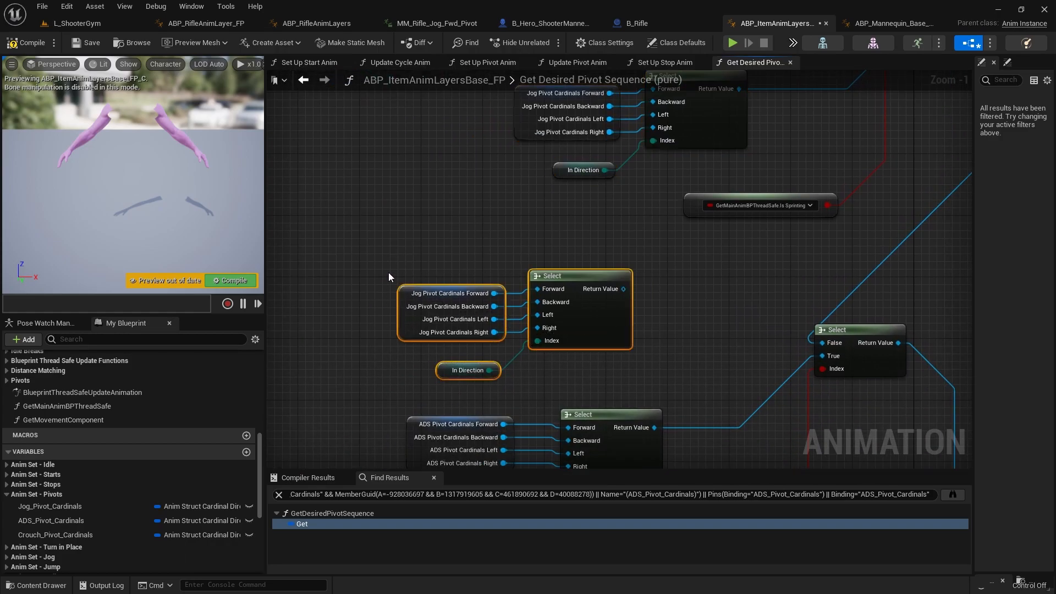
key(Delete)
scroll(395, 275, down, 5)
scroll(549, 297, up, 4)
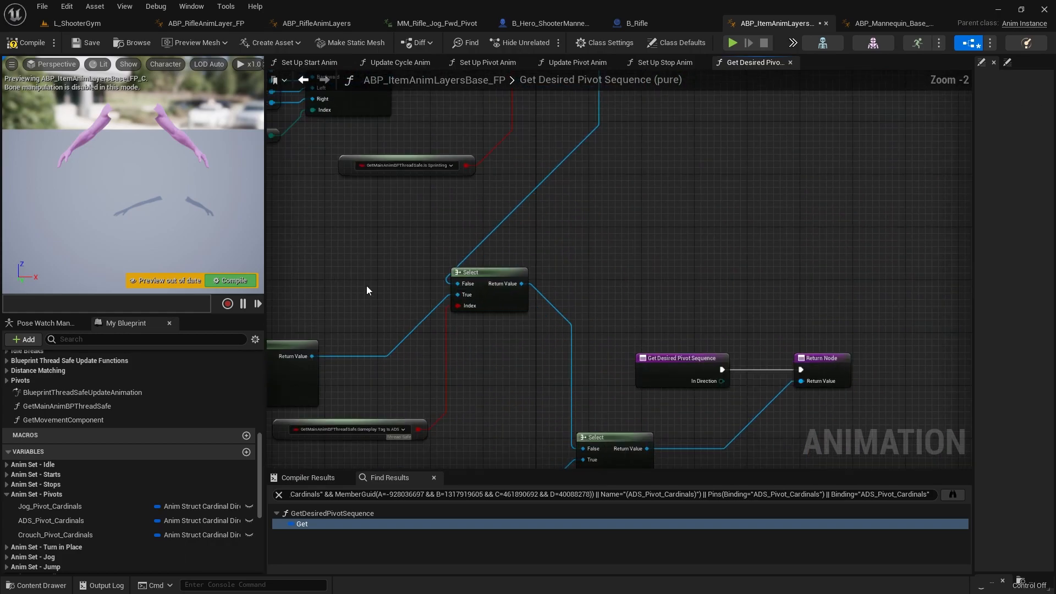
right_drag(367, 284, 614, 413)
key(ctrl+s)
Step: Play-test the L_ShooterGym level, walking and sprinting forward with the rifle to check the first-person arm animations
click(84, 25)
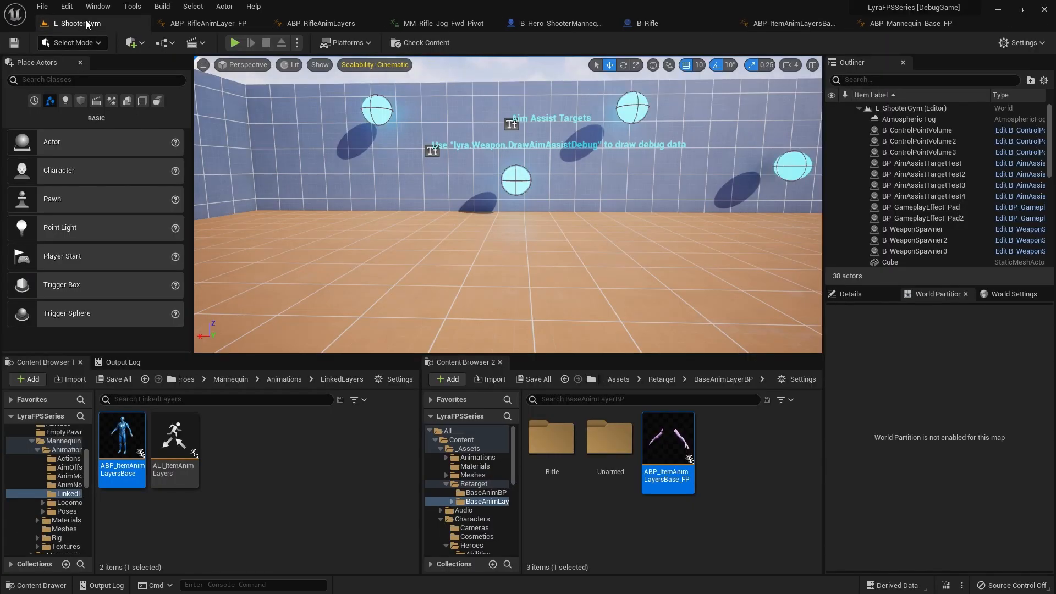
click(235, 43)
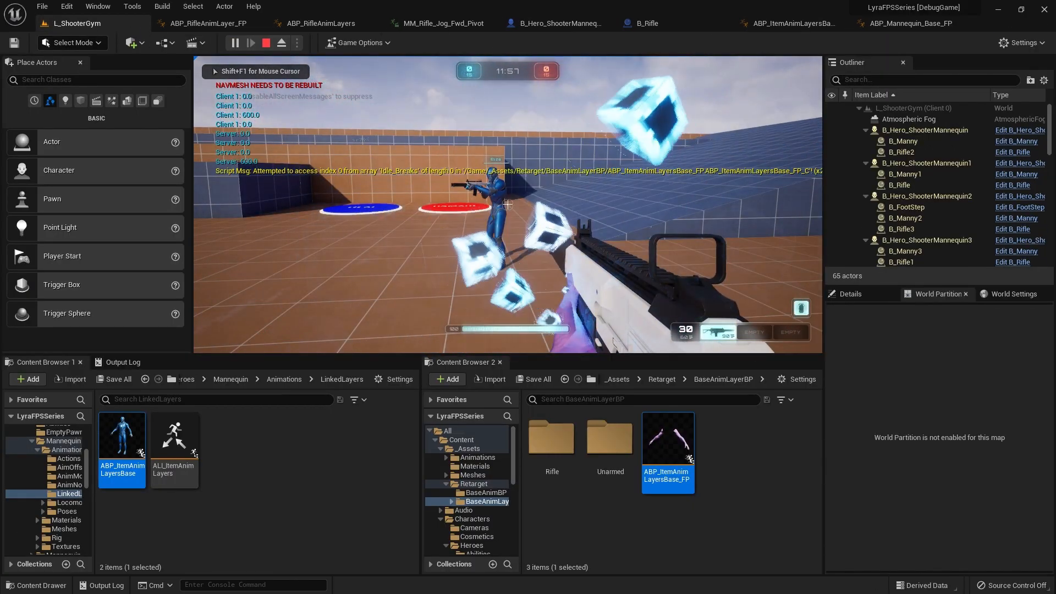
key(w)
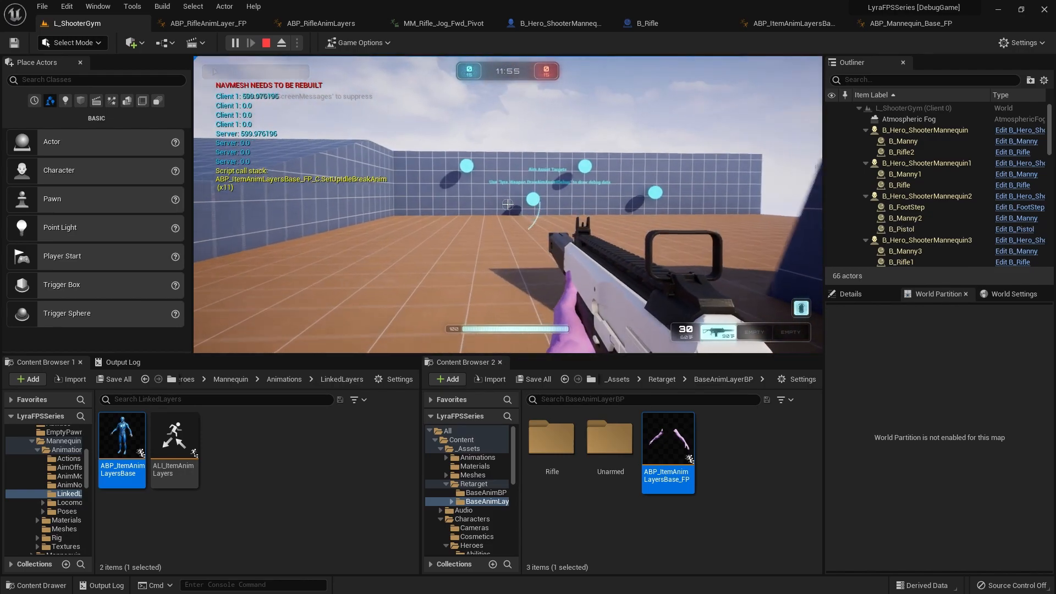
key(w)
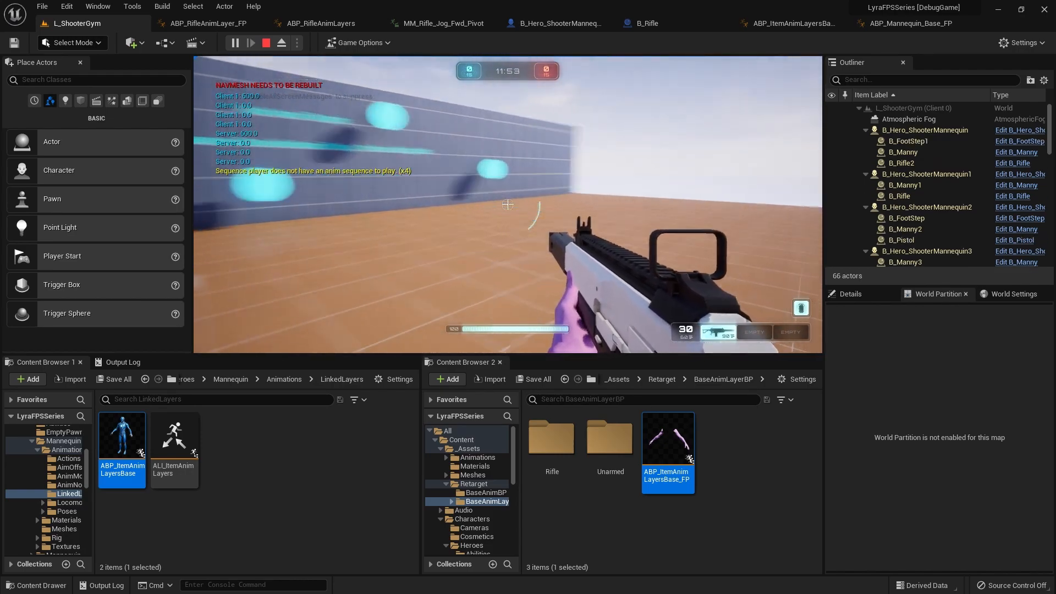
key(w)
key(shift)
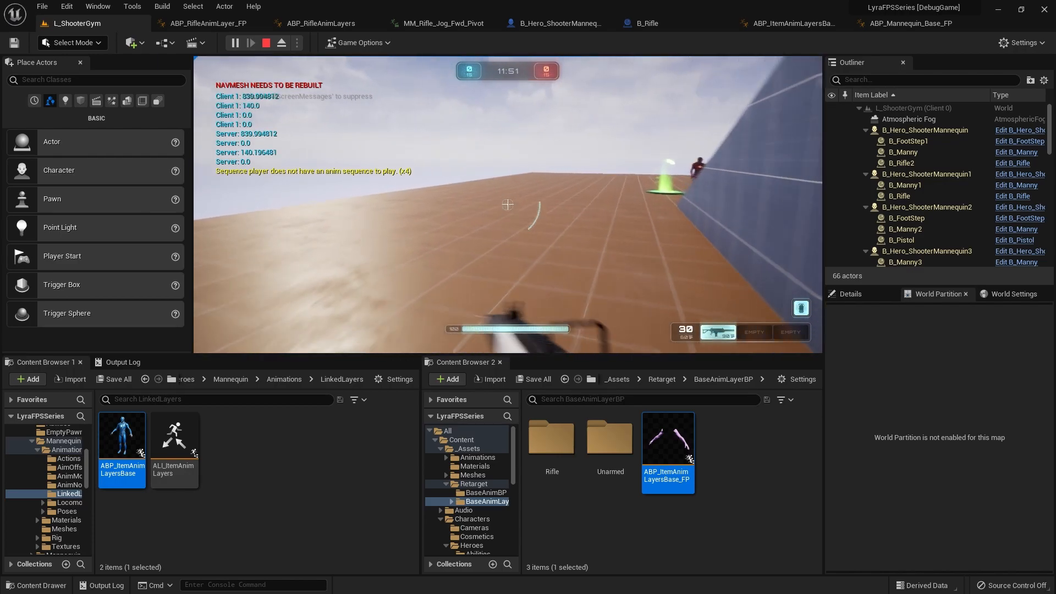
key(w)
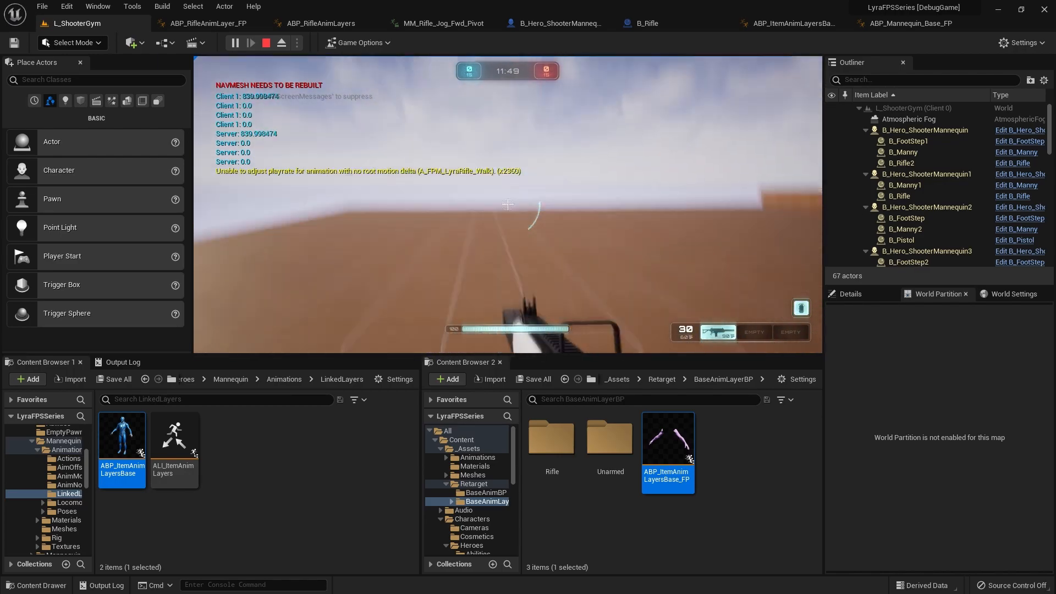
key(w)
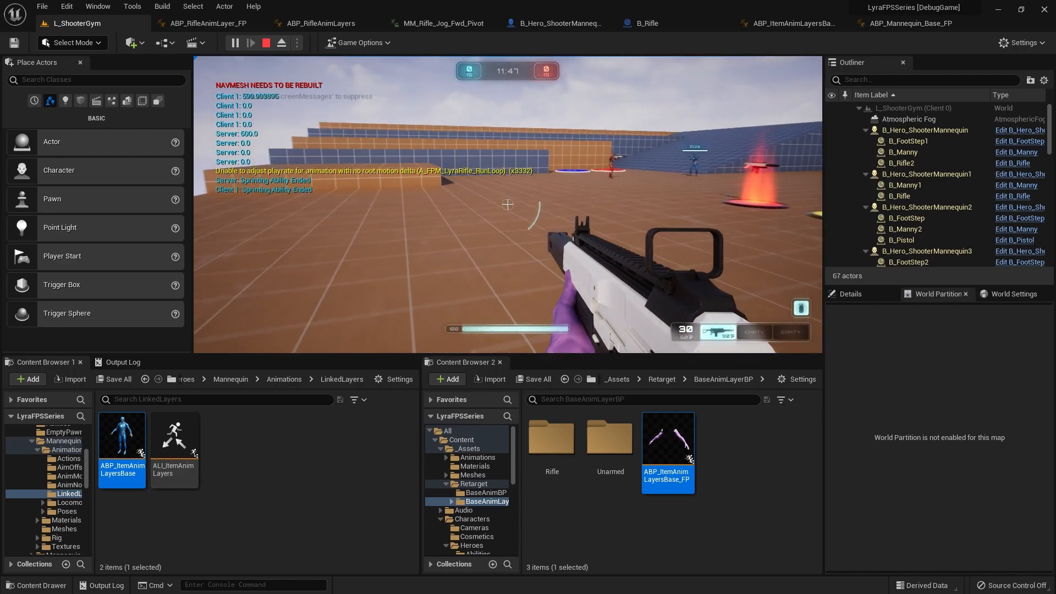
key(w)
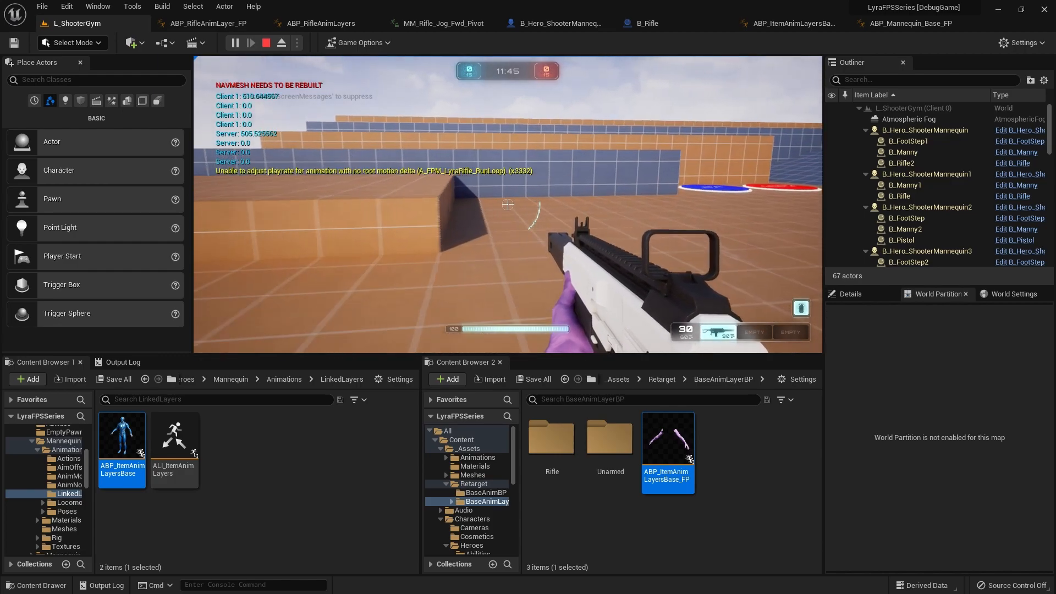
Step: Strafe with the rifle, then alternate between walking and sprinting to check the directional and stop transitions
key(d)
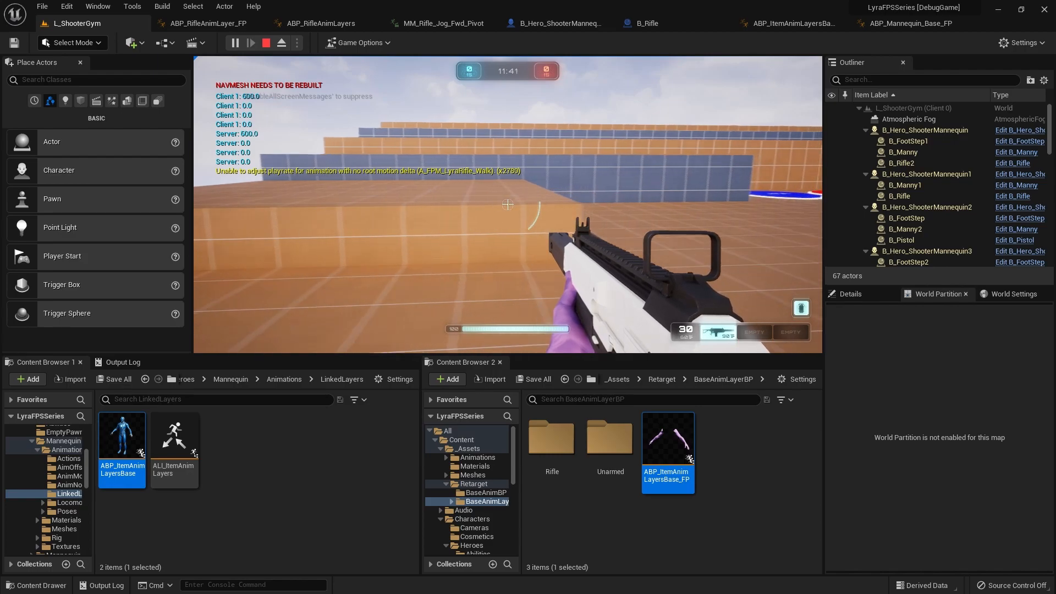
key(shift+w)
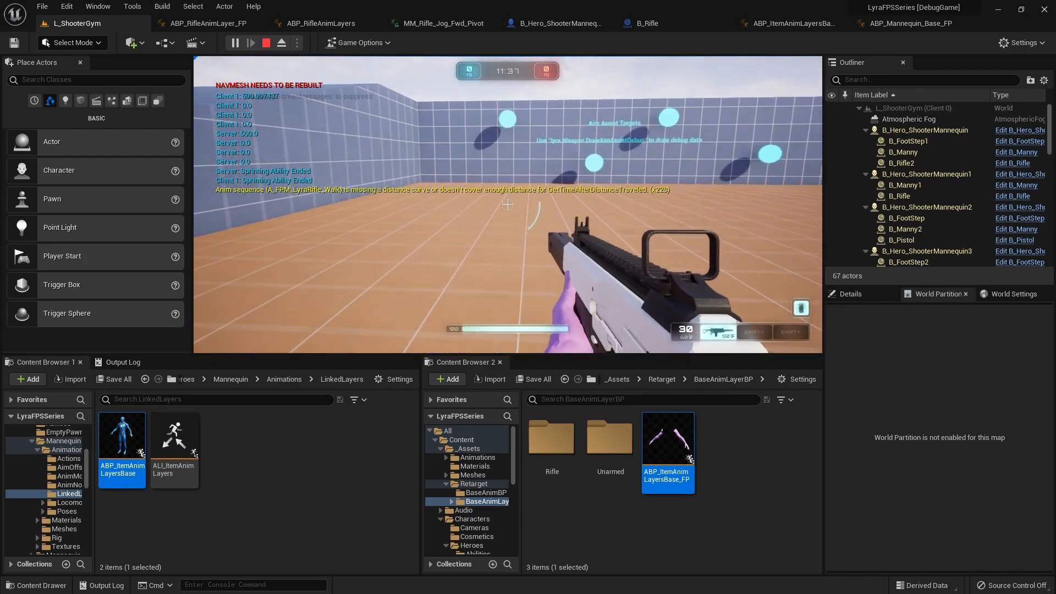
key(w)
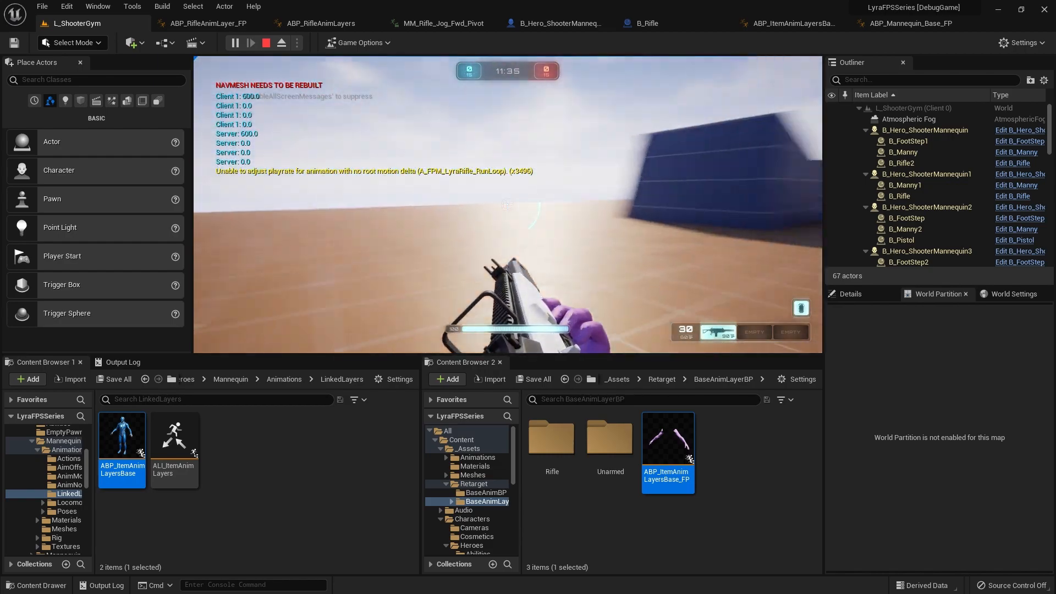
key(w)
key(w)
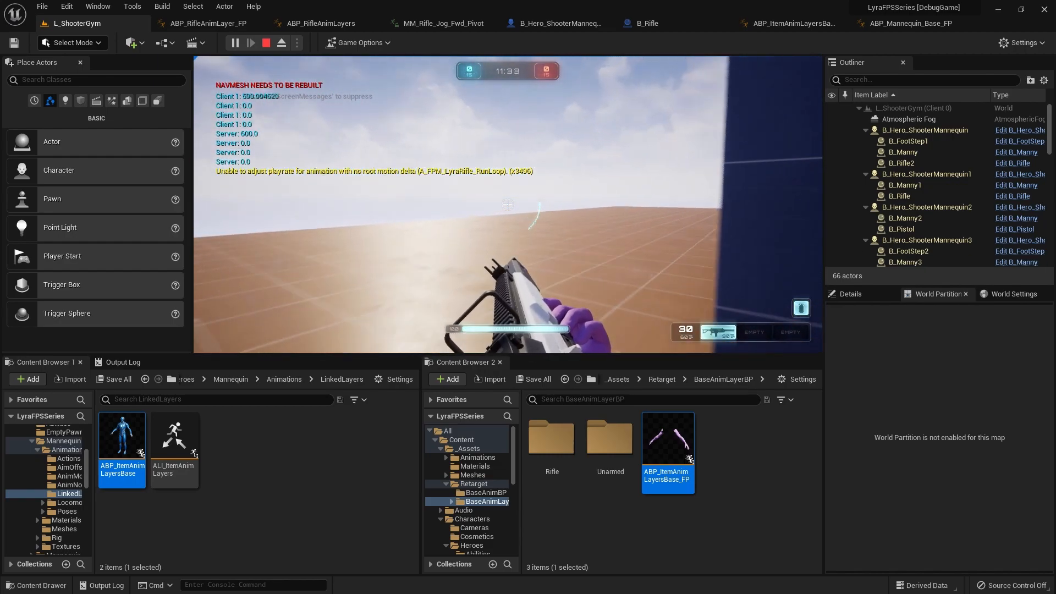
Step: Sprint repeatedly around the level with turns and brief walks to examine the rifle's sprint start, cycle and stop animations
key(w)
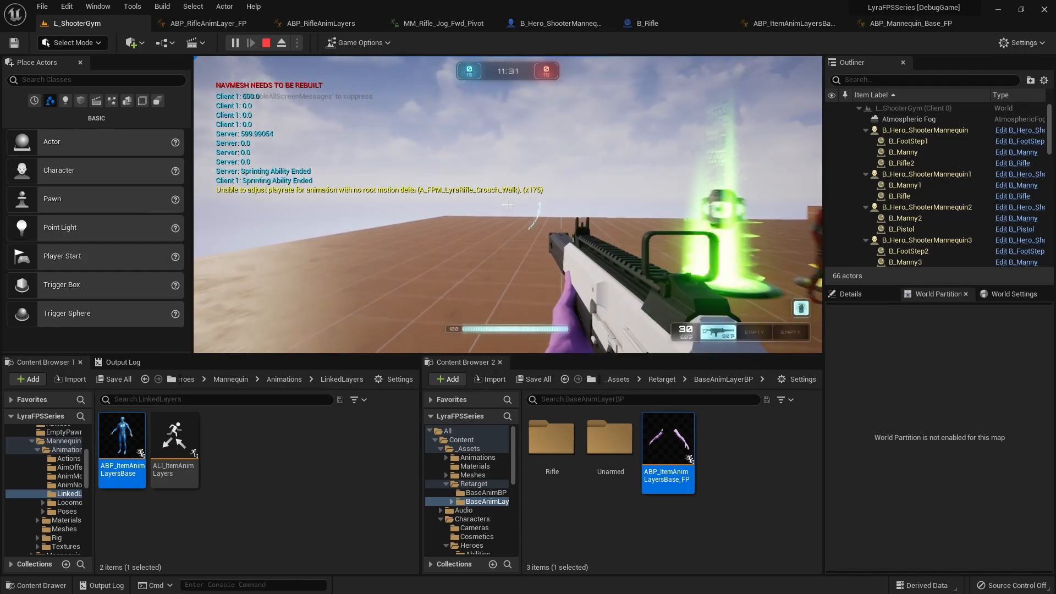
key(w)
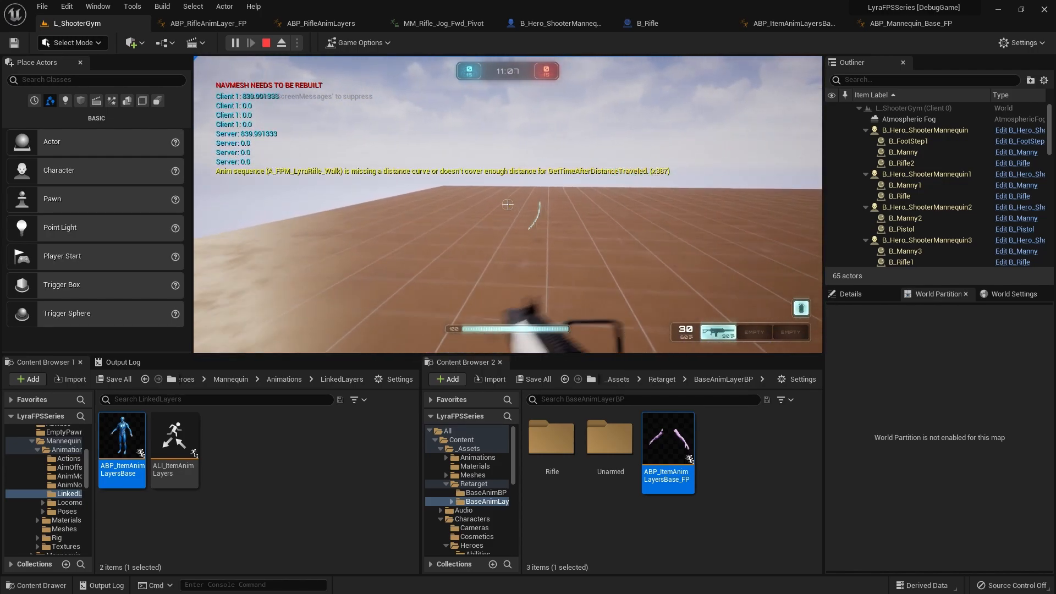
key(w)
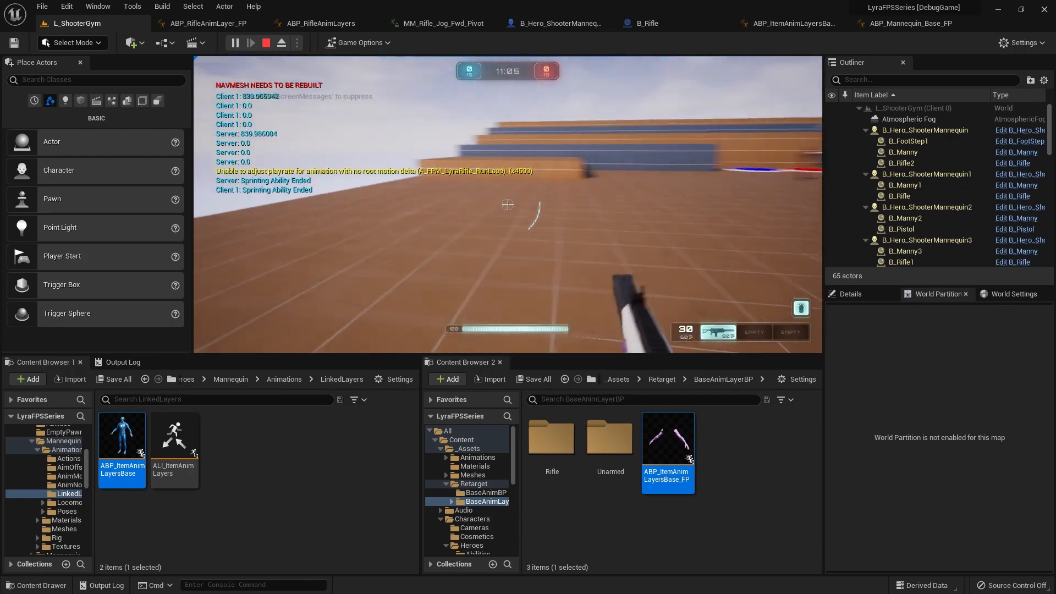
key(w)
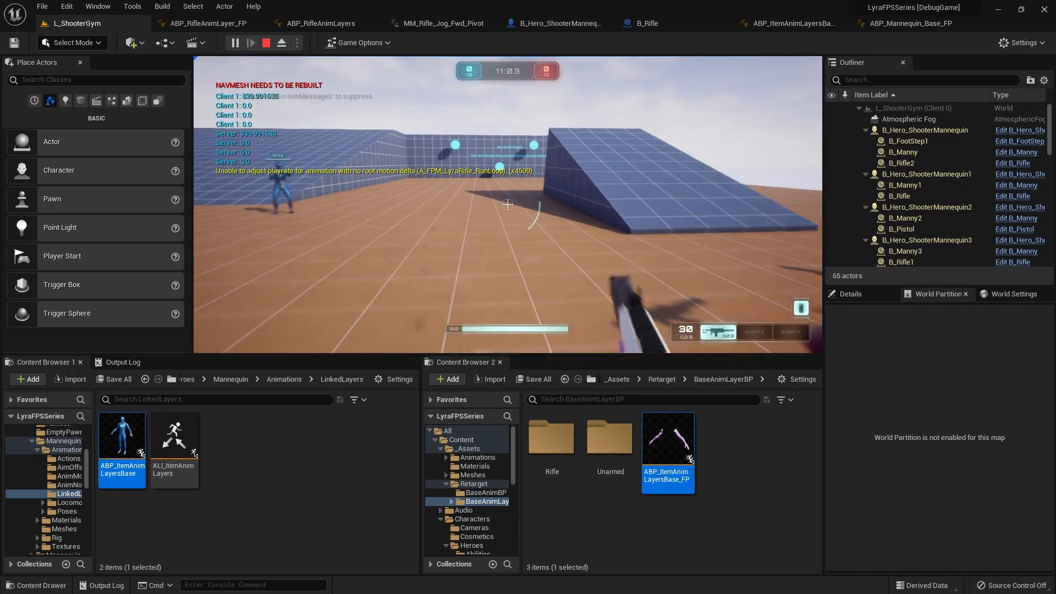
key(w)
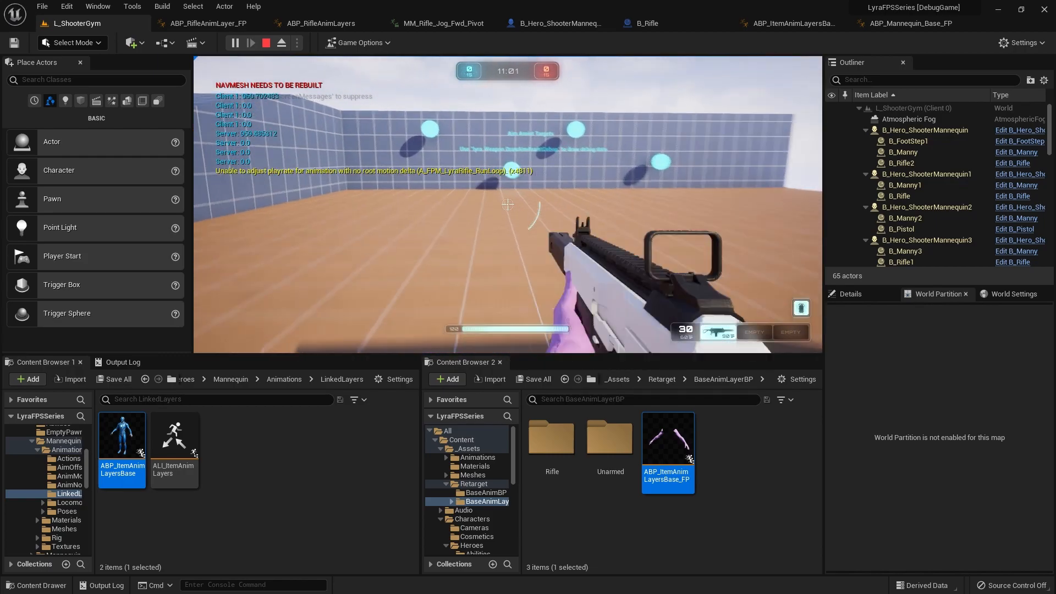
key(w)
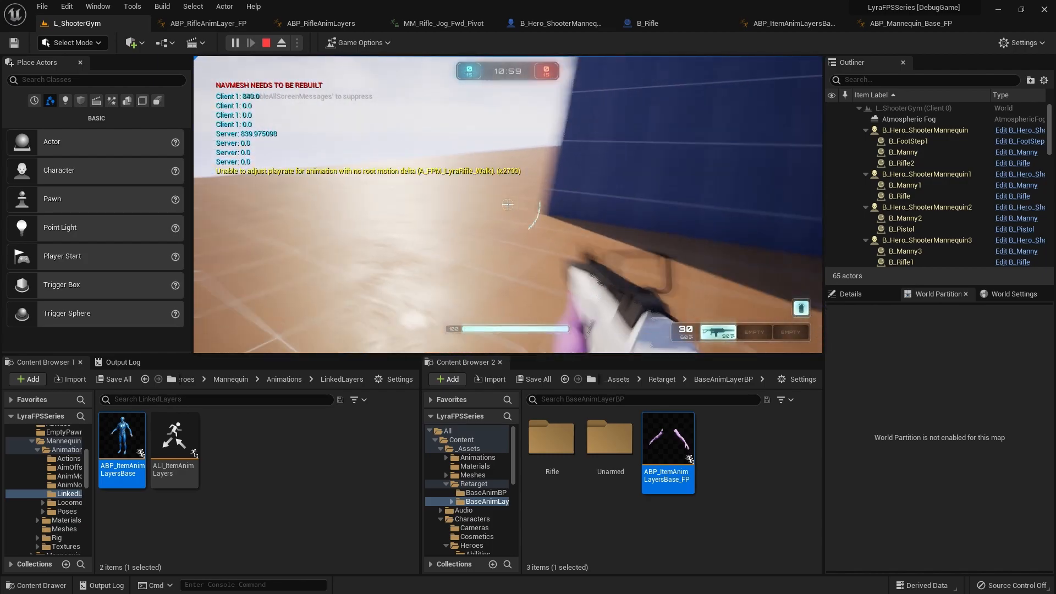
key(w)
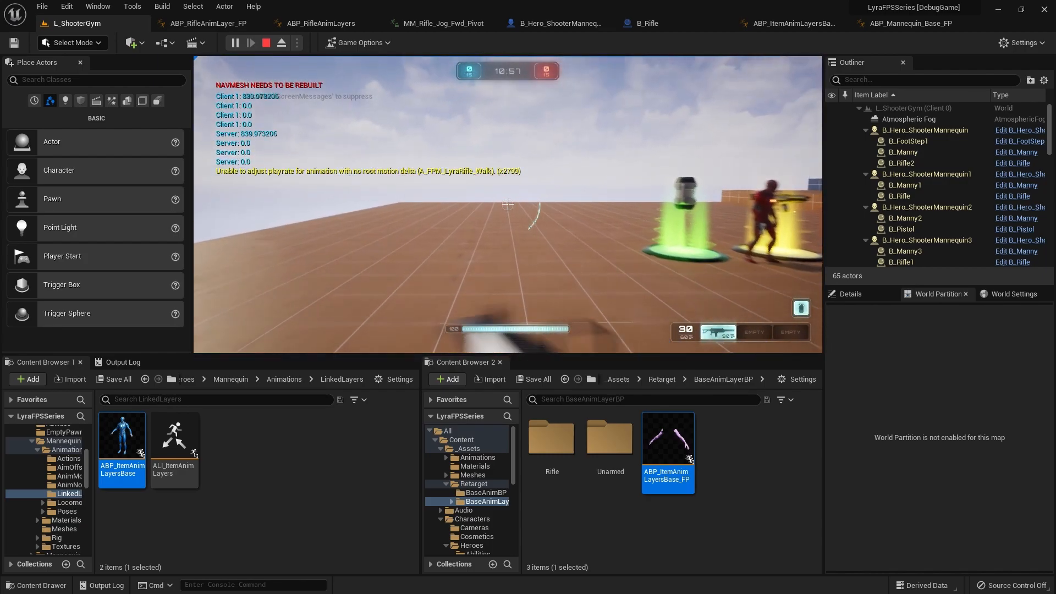